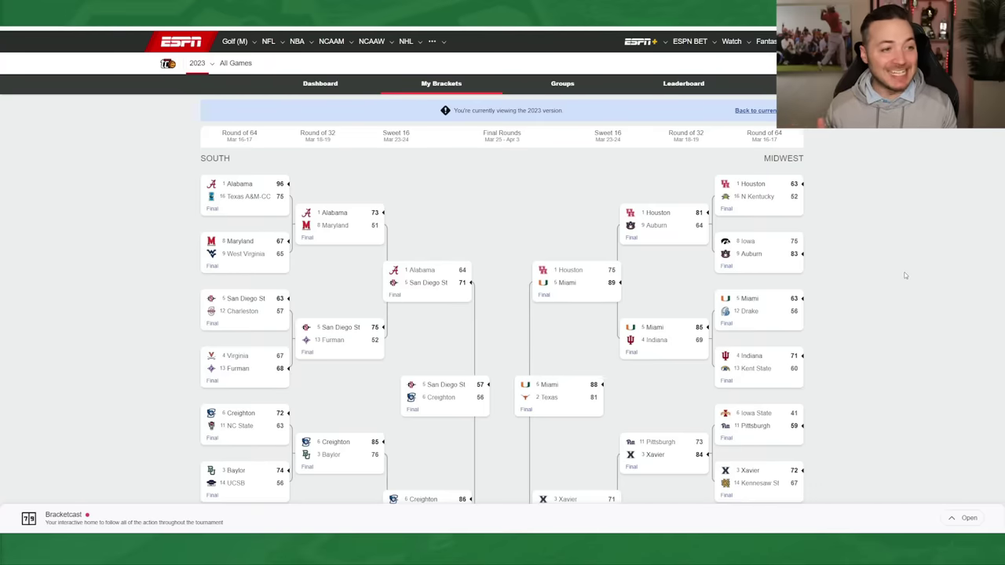
Examine the 2023 tournament bracket results across all four regions and the Final Four.
{"action": "scroll", "coordinate": [905, 275], "scroll_direction": "down", "scroll_amount": 7}
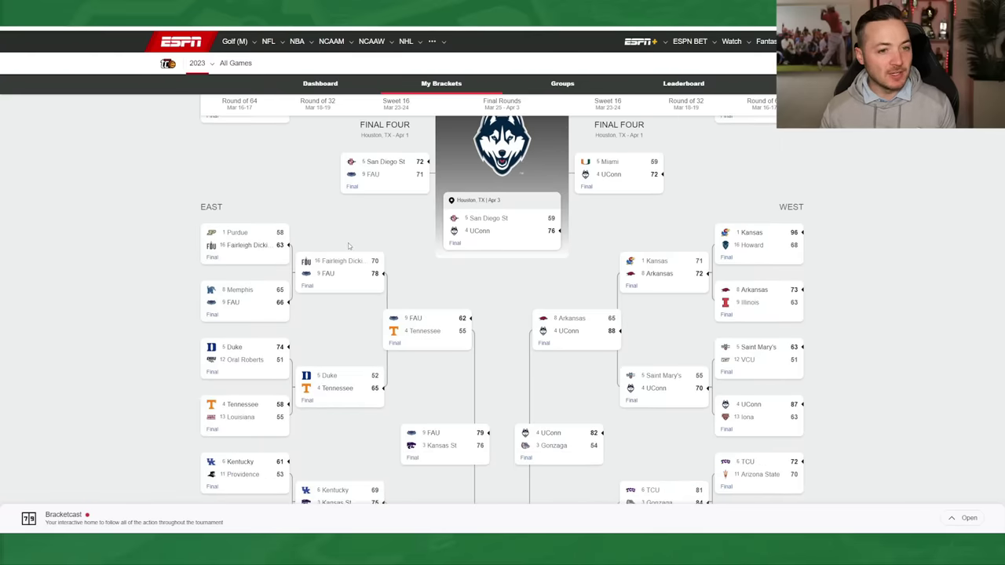
{"action": "scroll", "coordinate": [361, 251], "scroll_direction": "up", "scroll_amount": 2}
{"action": "scroll", "coordinate": [389, 268], "scroll_direction": "down", "scroll_amount": 2}
{"action": "scroll", "coordinate": [649, 280], "scroll_direction": "down", "scroll_amount": 2}
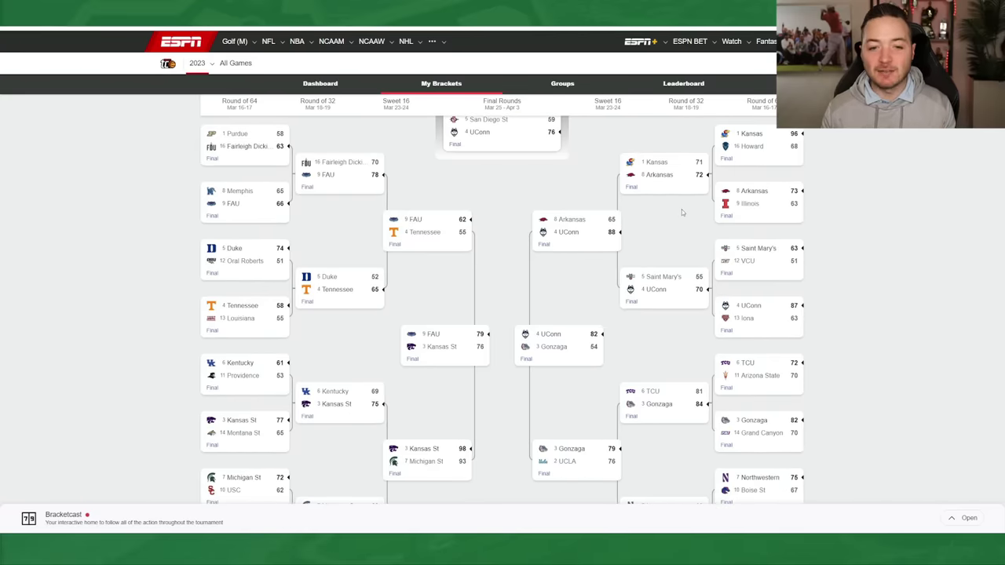
{"action": "scroll", "coordinate": [681, 209], "scroll_direction": "up", "scroll_amount": 6}
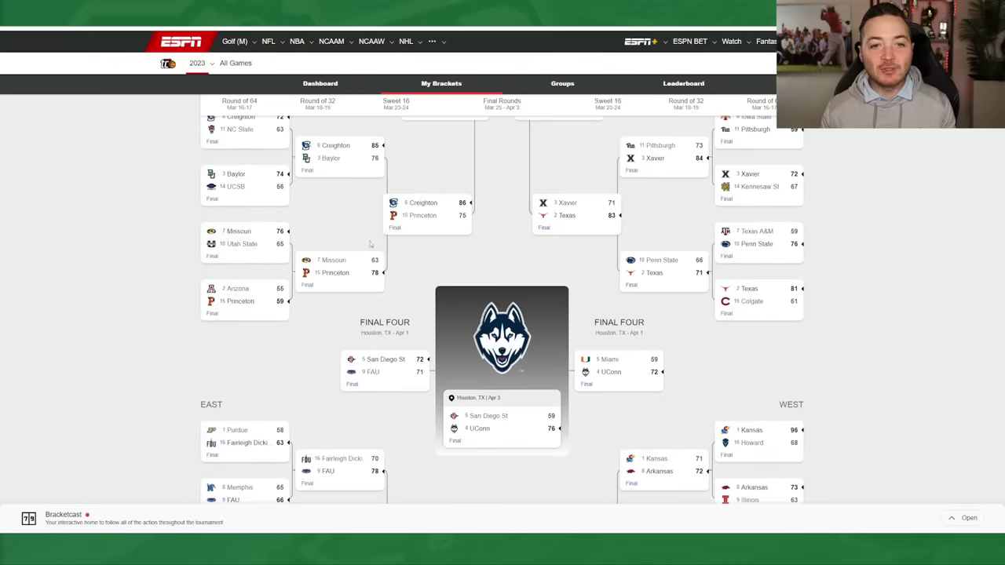
{"action": "scroll", "coordinate": [370, 244], "scroll_direction": "up", "scroll_amount": 2}
{"action": "scroll", "coordinate": [447, 261], "scroll_direction": "down", "scroll_amount": 1}
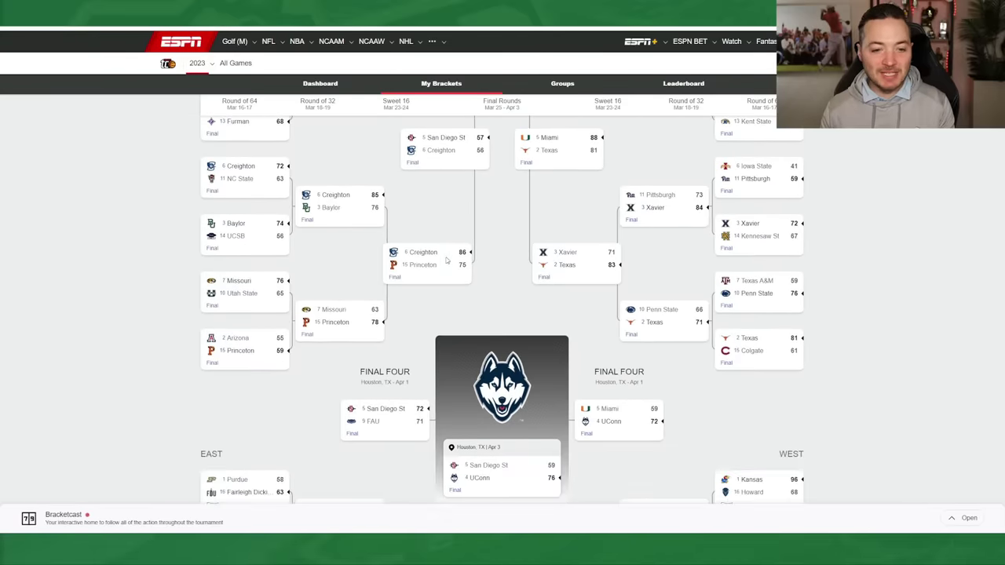
{"action": "scroll", "coordinate": [448, 261], "scroll_direction": "up", "scroll_amount": 2}
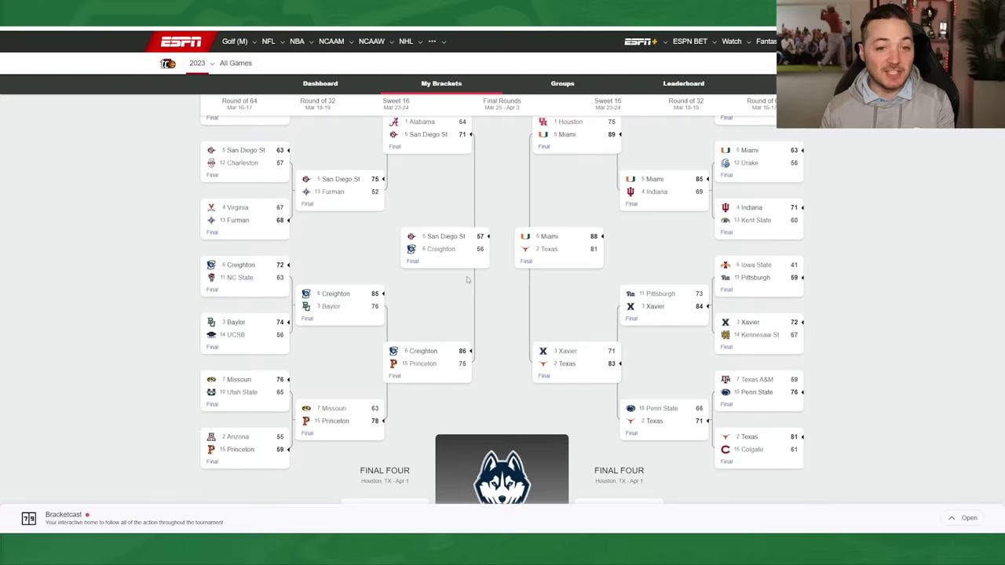
{"action": "scroll", "coordinate": [559, 272], "scroll_direction": "down", "scroll_amount": 1}
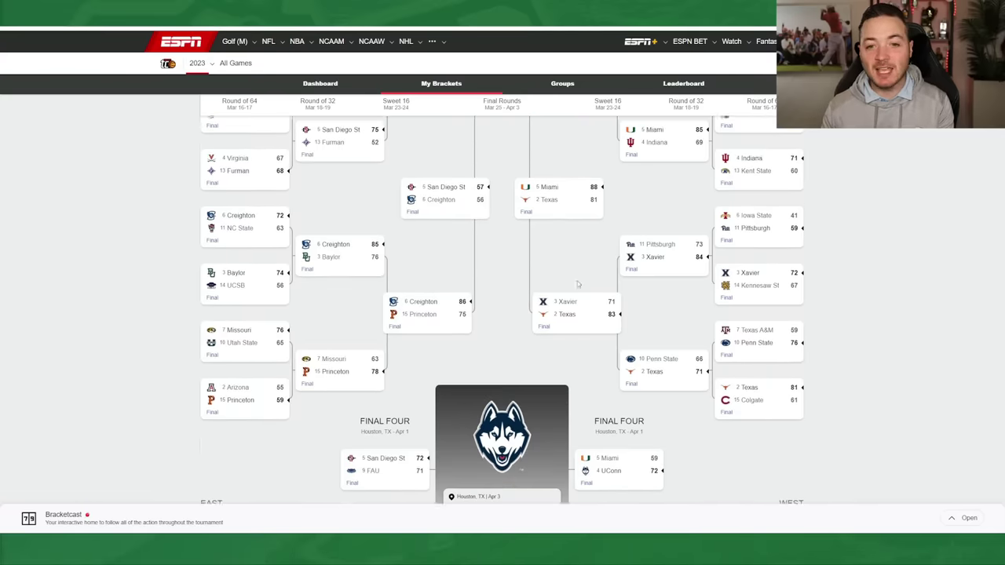
{"action": "scroll", "coordinate": [589, 287], "scroll_direction": "down", "scroll_amount": 5}
{"action": "scroll", "coordinate": [597, 289], "scroll_direction": "down", "scroll_amount": 3}
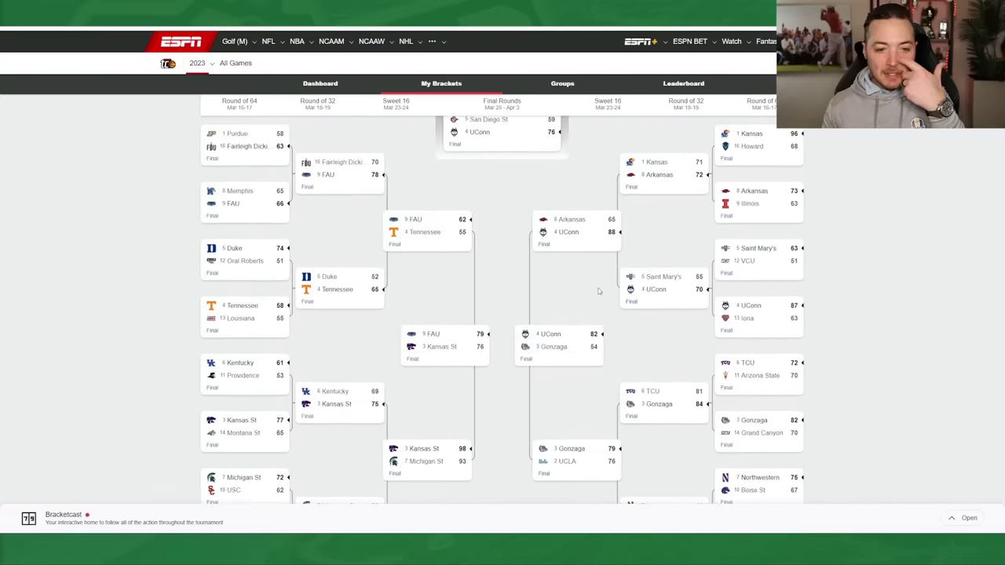
{"action": "scroll", "coordinate": [598, 291], "scroll_direction": "down", "scroll_amount": 3}
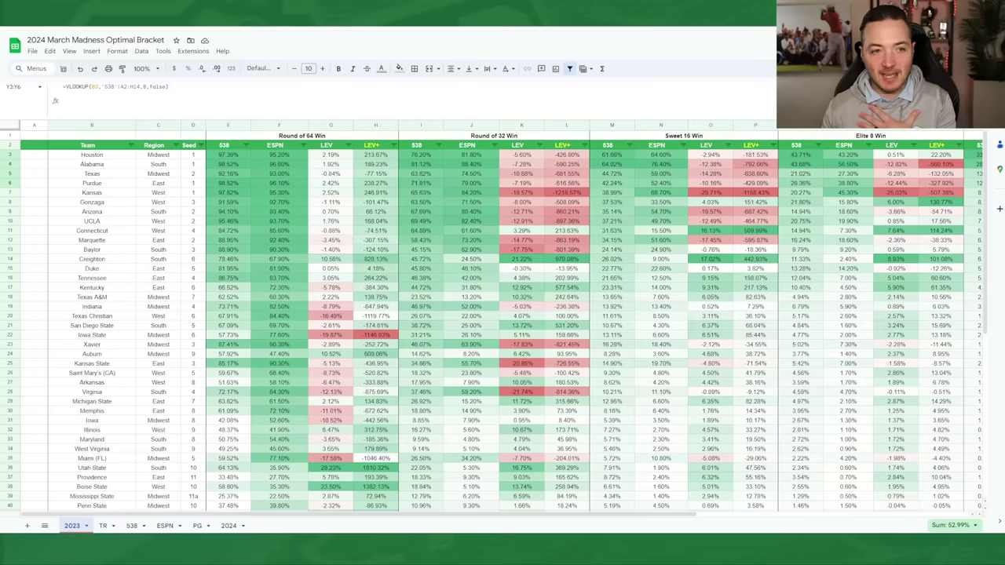
Switch to the 2024 March Madness Optimal Bracket spreadsheet and sort the 2023 sheet by National Championship Win LEV+ from Z to A.
{"action": "scroll", "coordinate": [783, 208], "scroll_direction": "right", "scroll_amount": 3}
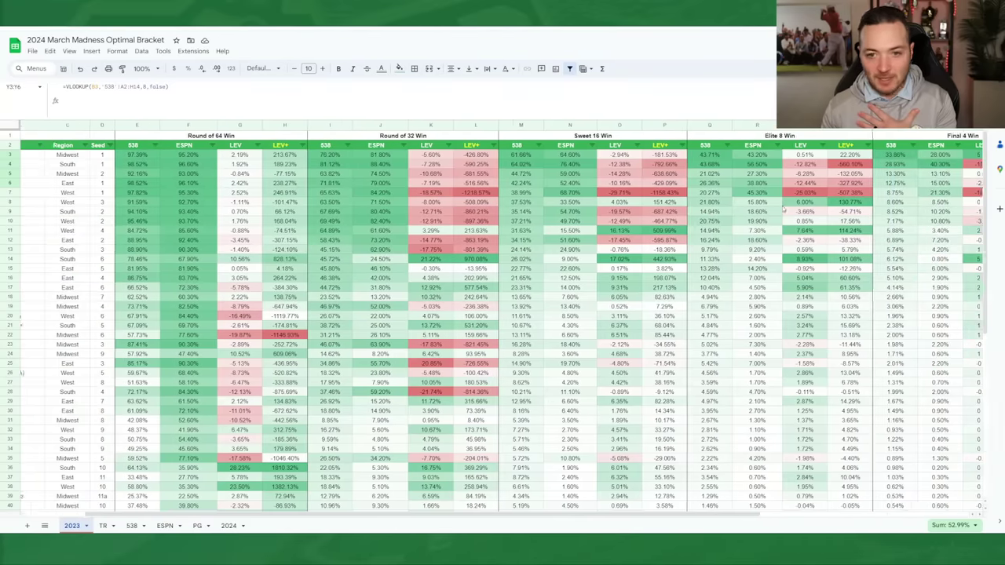
{"action": "scroll", "coordinate": [783, 209], "scroll_direction": "left", "scroll_amount": 3}
{"action": "scroll", "coordinate": [783, 214], "scroll_direction": "right", "scroll_amount": 5}
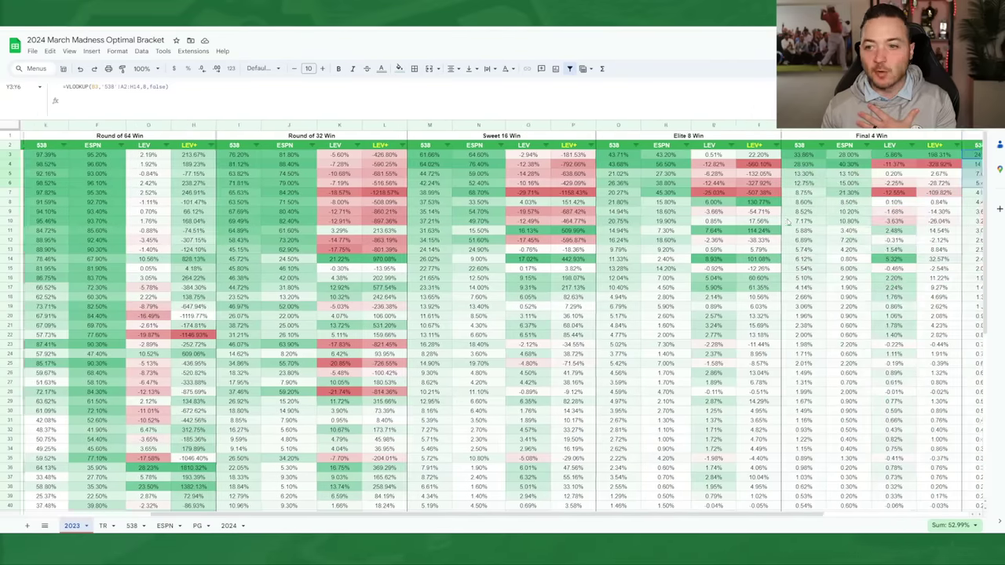
{"action": "left_click", "coordinate": [928, 146]}
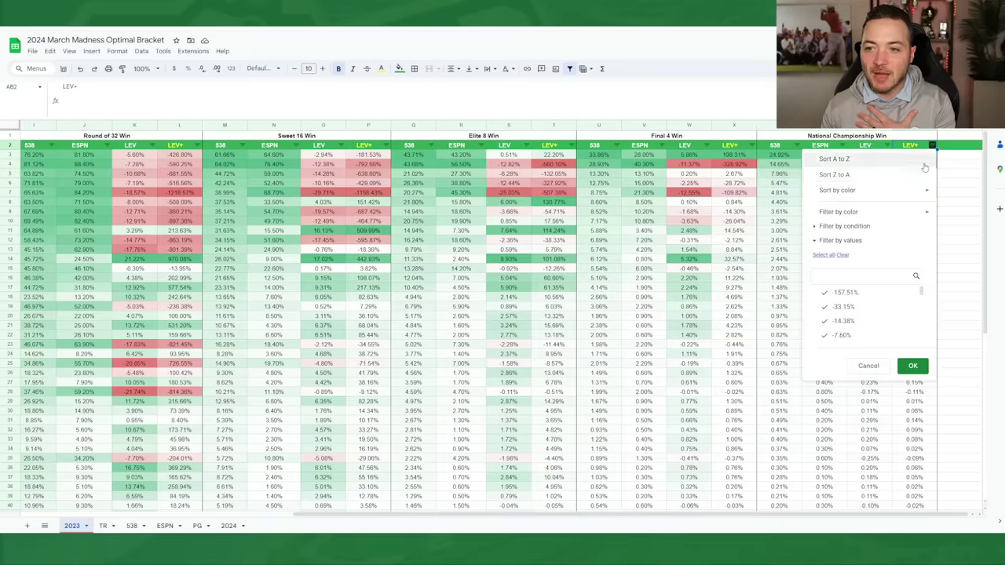
{"action": "left_click", "coordinate": [833, 175]}
{"action": "scroll", "coordinate": [760, 212], "scroll_direction": "left", "scroll_amount": 5}
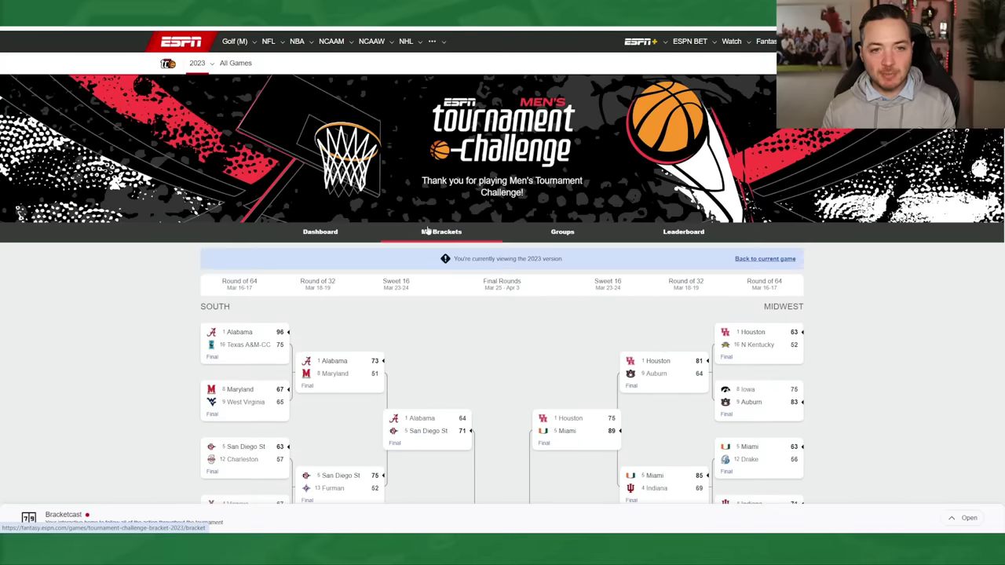
Switch to ESPN Tournament Challenge, go to the current 2024 game and open its dashboard.
{"action": "left_click", "coordinate": [415, 232]}
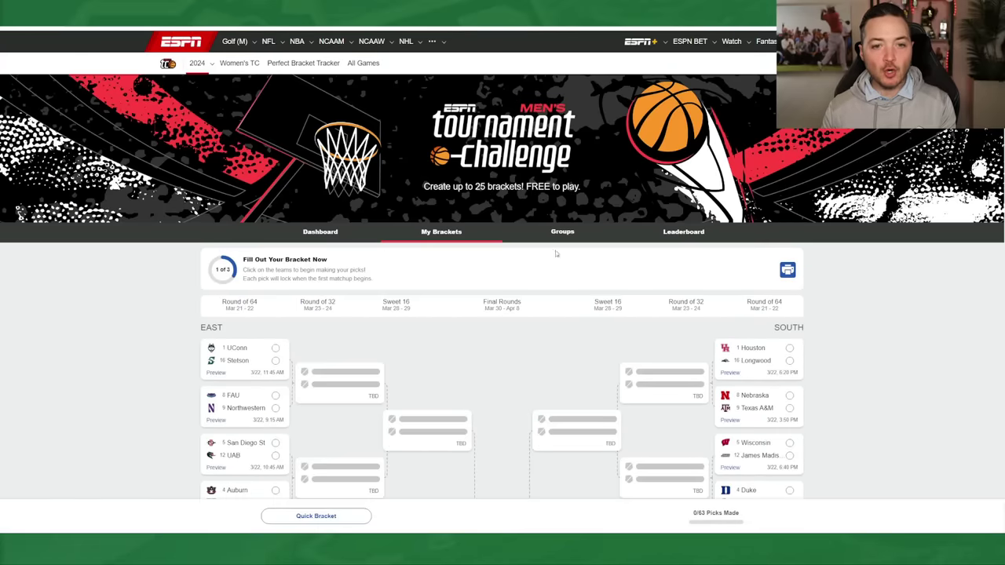
{"action": "left_click", "coordinate": [320, 232]}
{"action": "scroll", "coordinate": [501, 241], "scroll_direction": "down", "scroll_amount": 1}
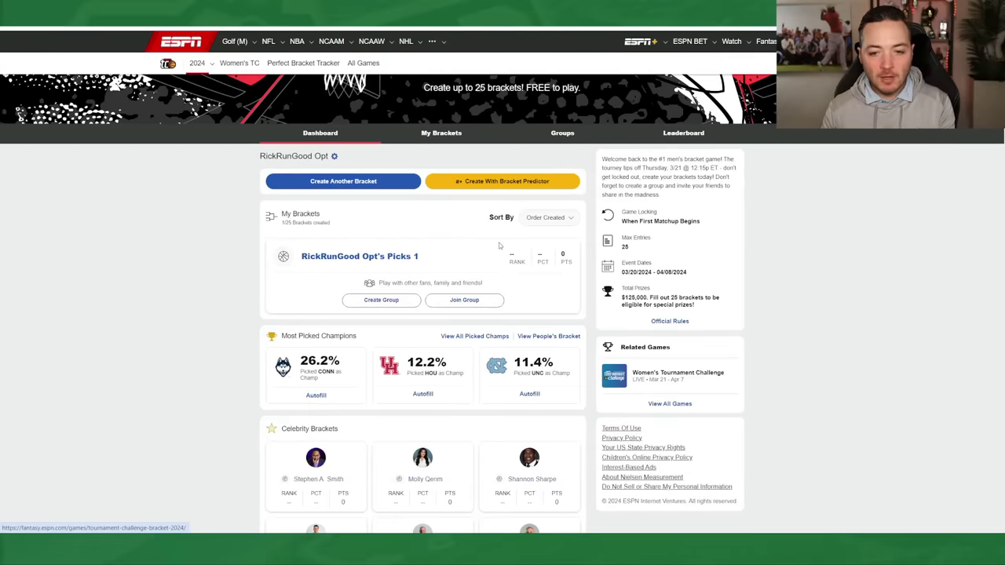
{"action": "scroll", "coordinate": [499, 246], "scroll_direction": "up", "scroll_amount": 1}
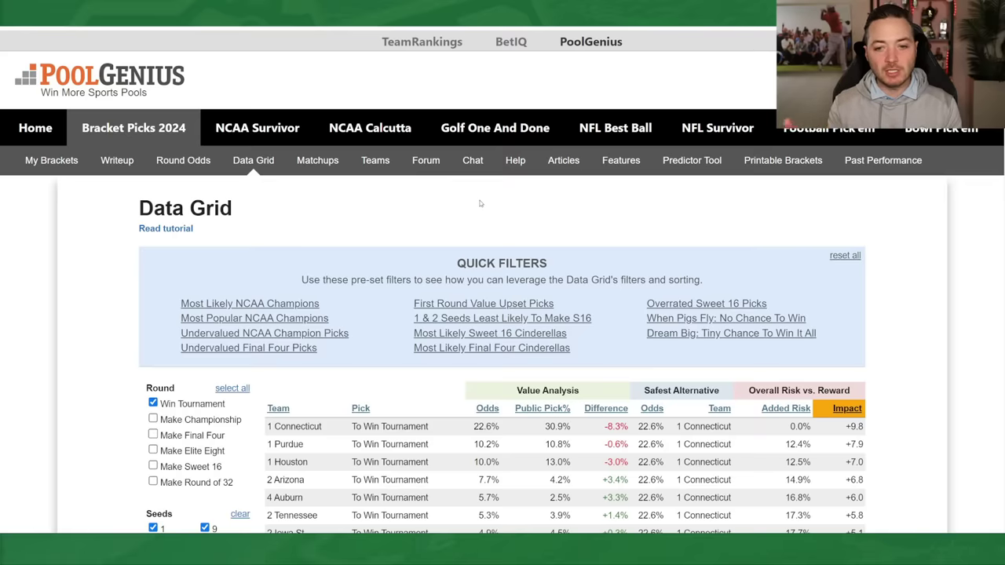
Examine the odds, public pick percentages, differences and impact for the tournament-winner picks in the PoolGenius Data Grid.
{"action": "scroll", "coordinate": [783, 204], "scroll_direction": "down", "scroll_amount": 1}
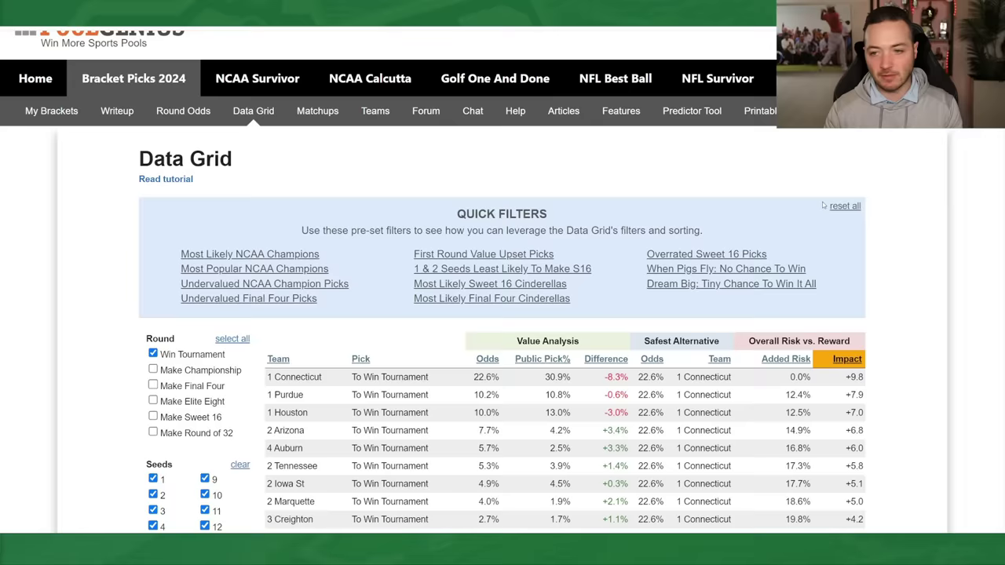
{"action": "scroll", "coordinate": [878, 202], "scroll_direction": "down", "scroll_amount": 2}
{"action": "scroll", "coordinate": [902, 195], "scroll_direction": "up", "scroll_amount": 1}
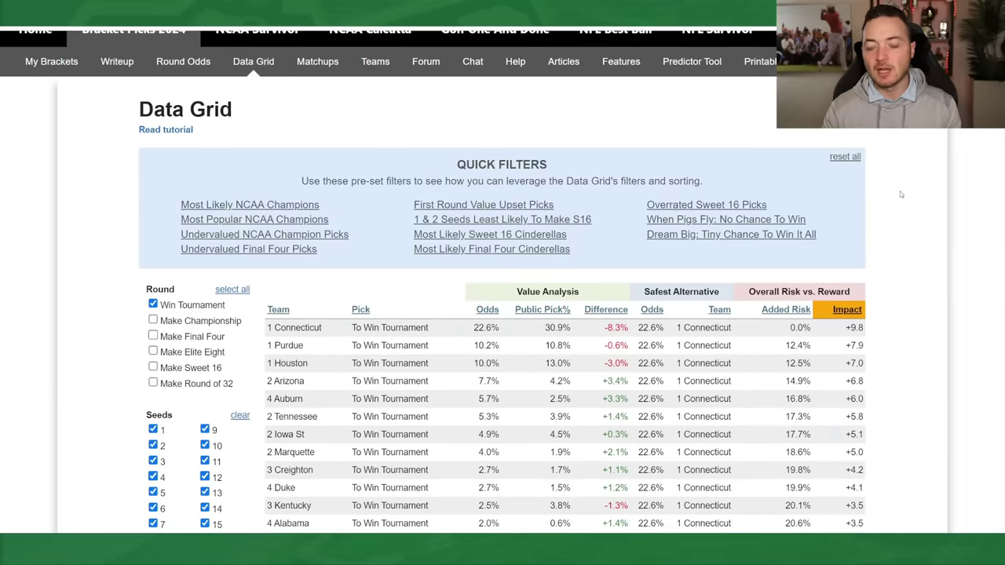
{"action": "scroll", "coordinate": [901, 195], "scroll_direction": "up", "scroll_amount": 1}
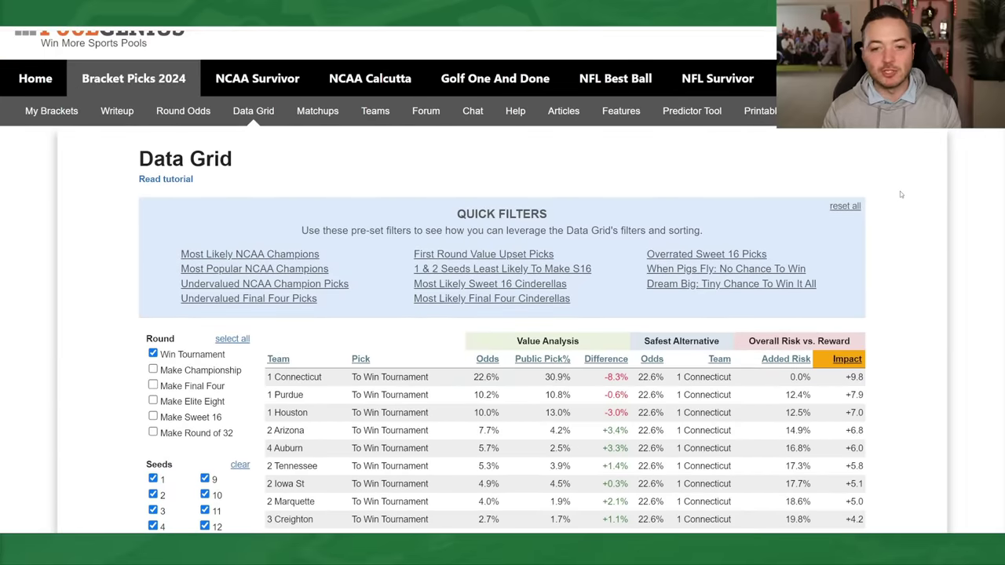
{"action": "scroll", "coordinate": [901, 194], "scroll_direction": "down", "scroll_amount": 2}
{"action": "scroll", "coordinate": [901, 194], "scroll_direction": "down", "scroll_amount": 1}
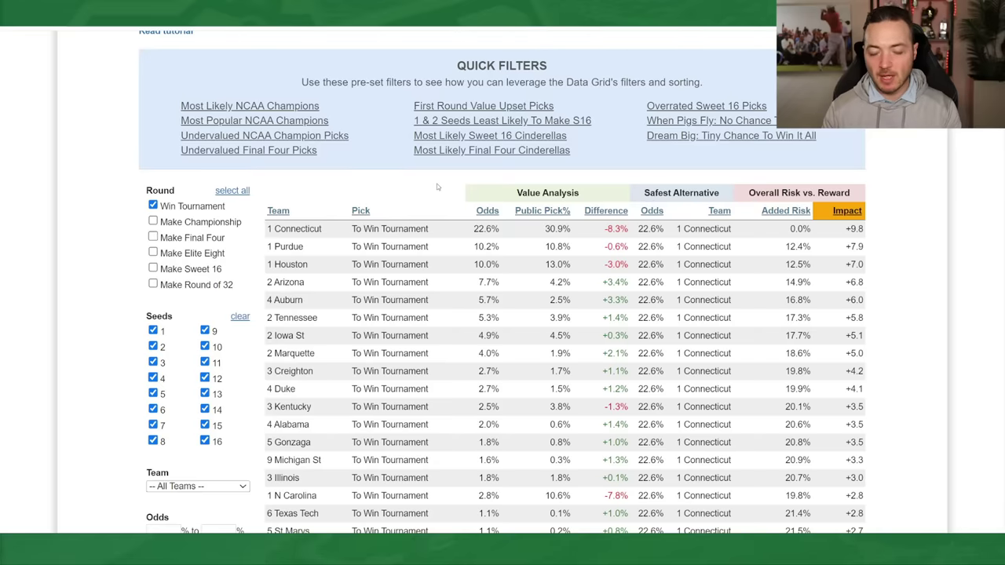
{"action": "left_click", "coordinate": [575, 31]}
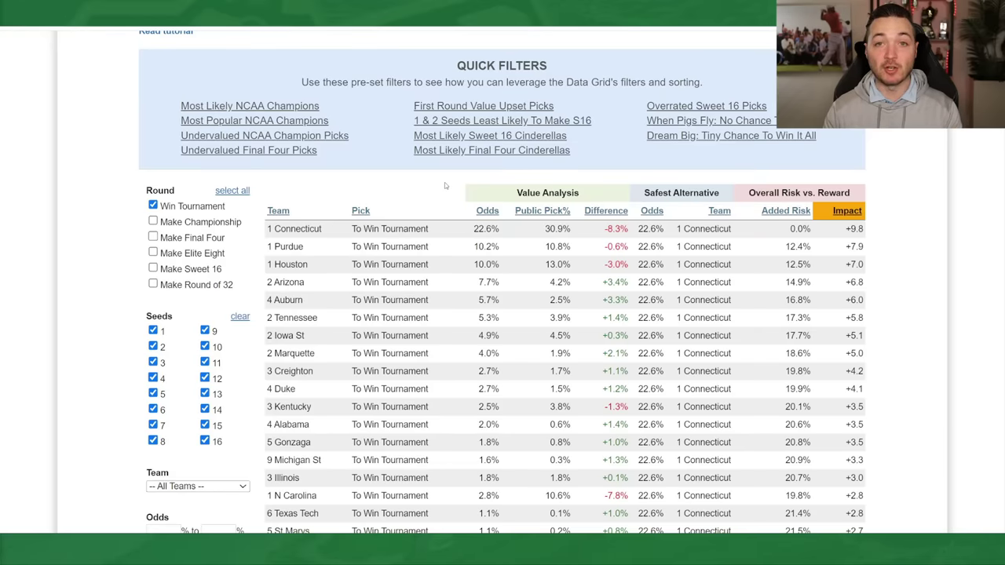
{"action": "scroll", "coordinate": [444, 182], "scroll_direction": "up", "scroll_amount": 3}
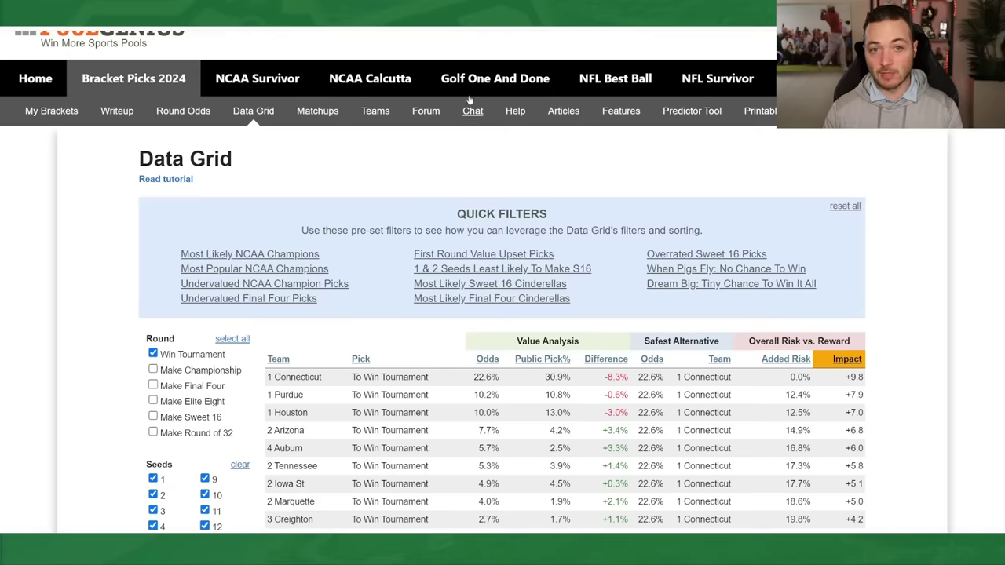
{"action": "scroll", "coordinate": [413, 188], "scroll_direction": "down", "scroll_amount": 1}
{"action": "scroll", "coordinate": [413, 189], "scroll_direction": "down", "scroll_amount": 1}
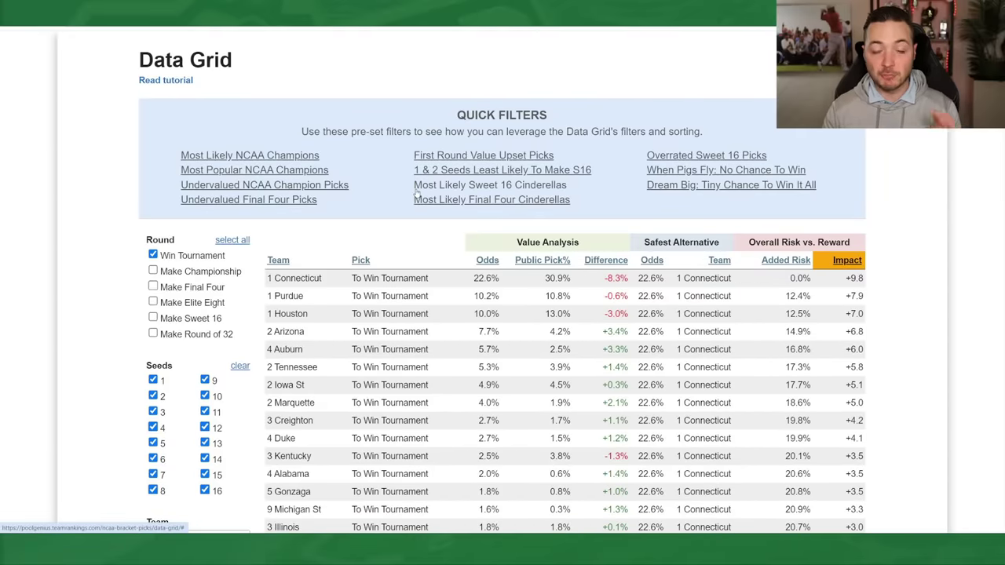
{"action": "scroll", "coordinate": [416, 195], "scroll_direction": "down", "scroll_amount": 1}
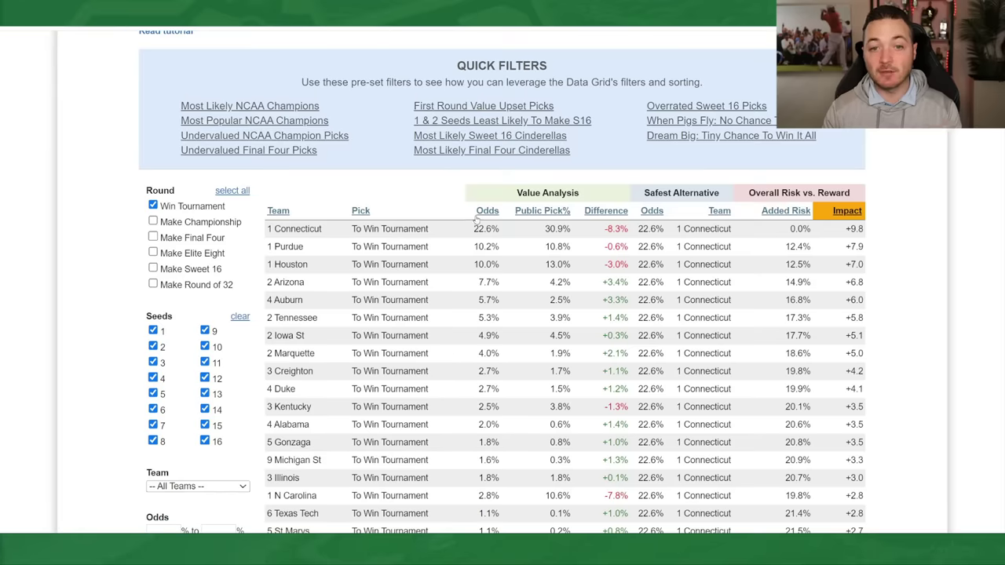
{"action": "scroll", "coordinate": [467, 217], "scroll_direction": "up", "scroll_amount": 4}
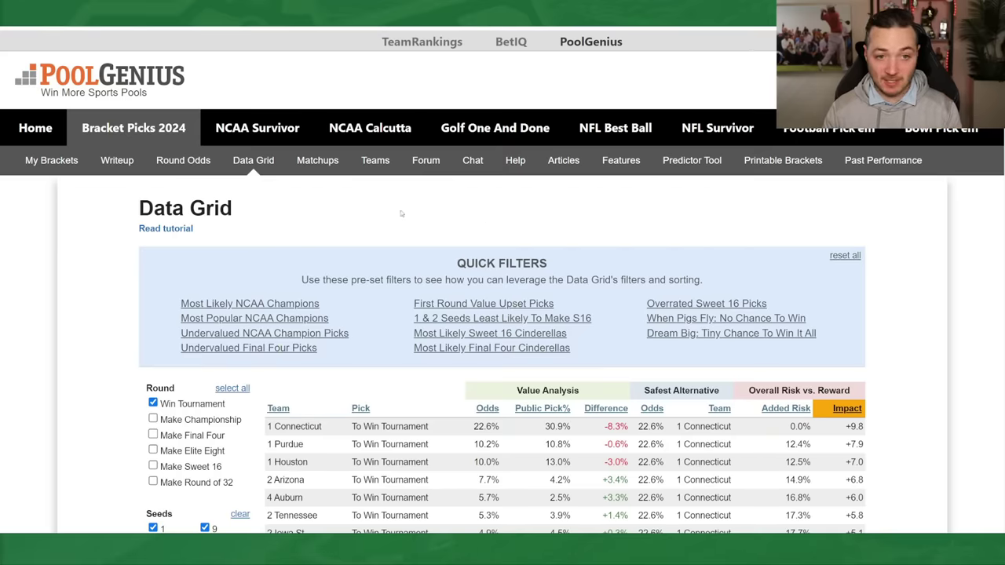
{"action": "scroll", "coordinate": [462, 213], "scroll_direction": "down", "scroll_amount": 5}
{"action": "scroll", "coordinate": [493, 244], "scroll_direction": "up", "scroll_amount": 4}
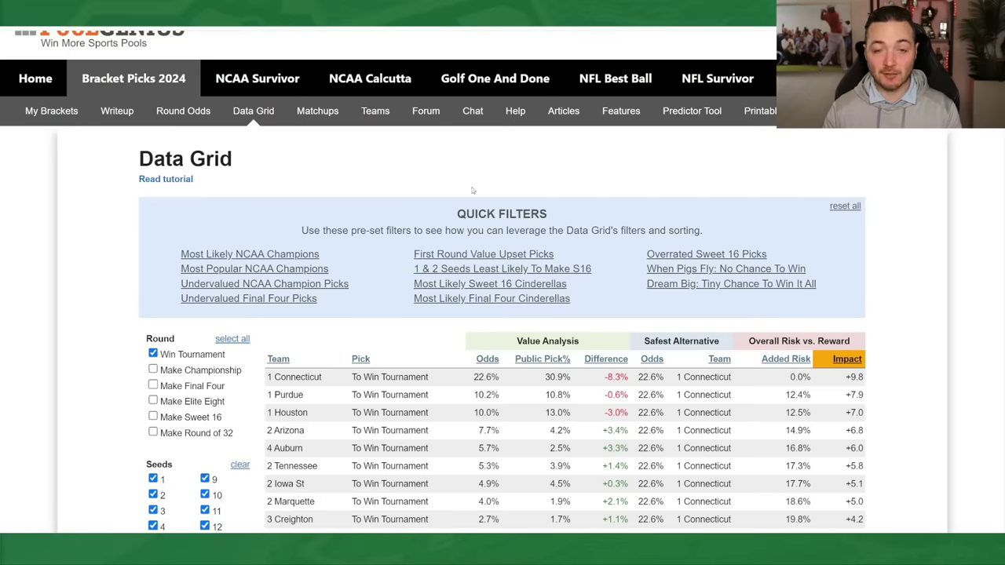
{"action": "scroll", "coordinate": [473, 190], "scroll_direction": "down", "scroll_amount": 2}
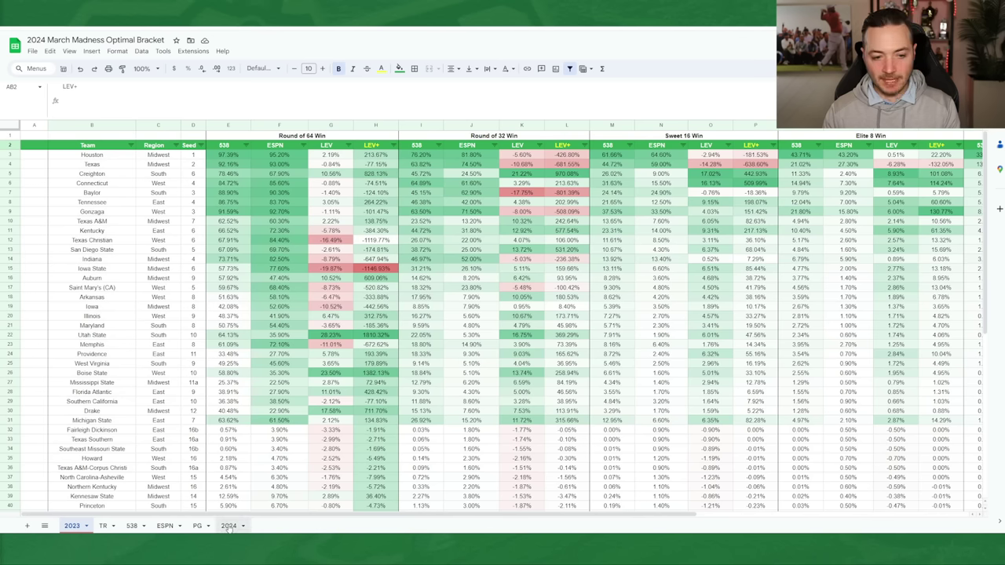
Switch to the March Madness spreadsheet, open the 2024 sheet and look through its team rows.
{"action": "left_click", "coordinate": [229, 526]}
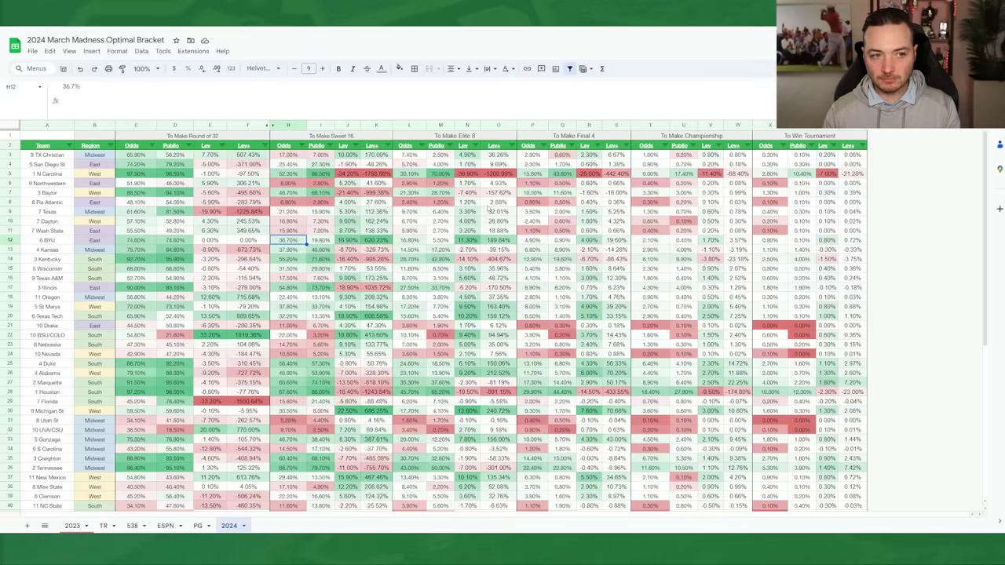
{"action": "scroll", "coordinate": [61, 157], "scroll_direction": "down", "scroll_amount": 2}
{"action": "scroll", "coordinate": [61, 157], "scroll_direction": "down", "scroll_amount": 10}
{"action": "scroll", "coordinate": [63, 178], "scroll_direction": "up", "scroll_amount": 15}
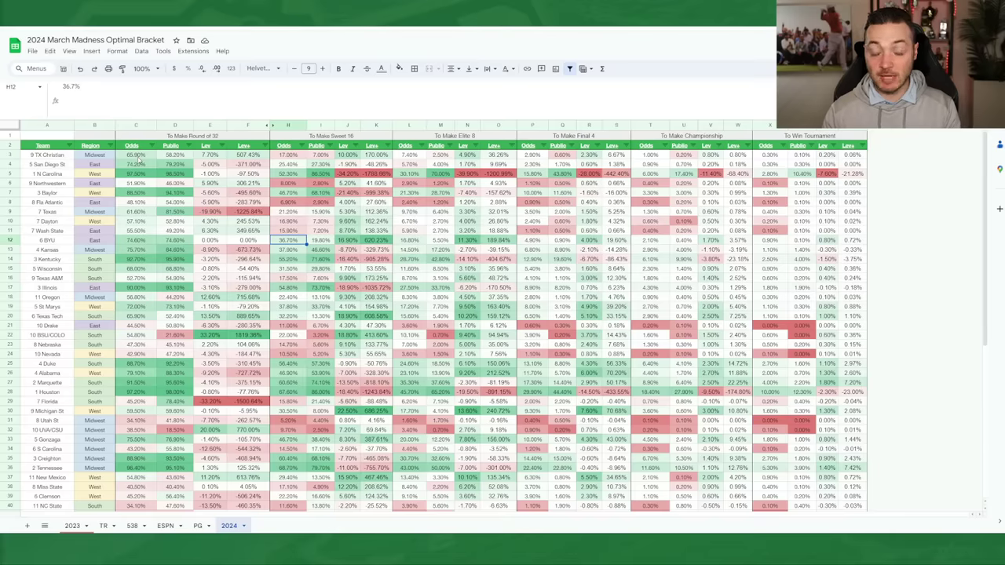
Highlight the Round of 32 Public column, the Lev cells E3:E10 and the Lev+ cells F3:F9 in turn.
{"action": "left_click", "coordinate": [180, 126]}
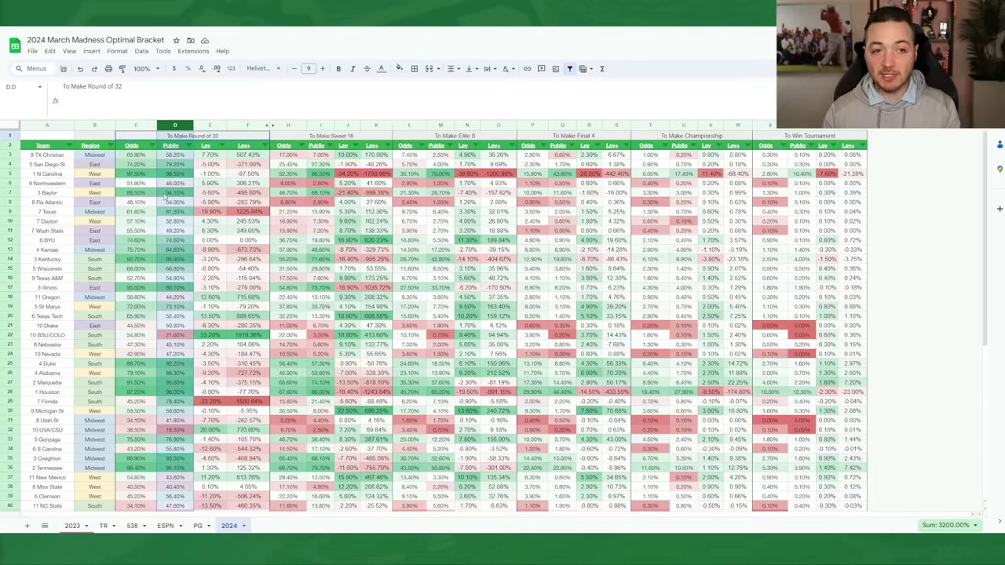
{"action": "left_click_drag", "start_coordinate": [208, 155], "coordinate": [226, 226]}
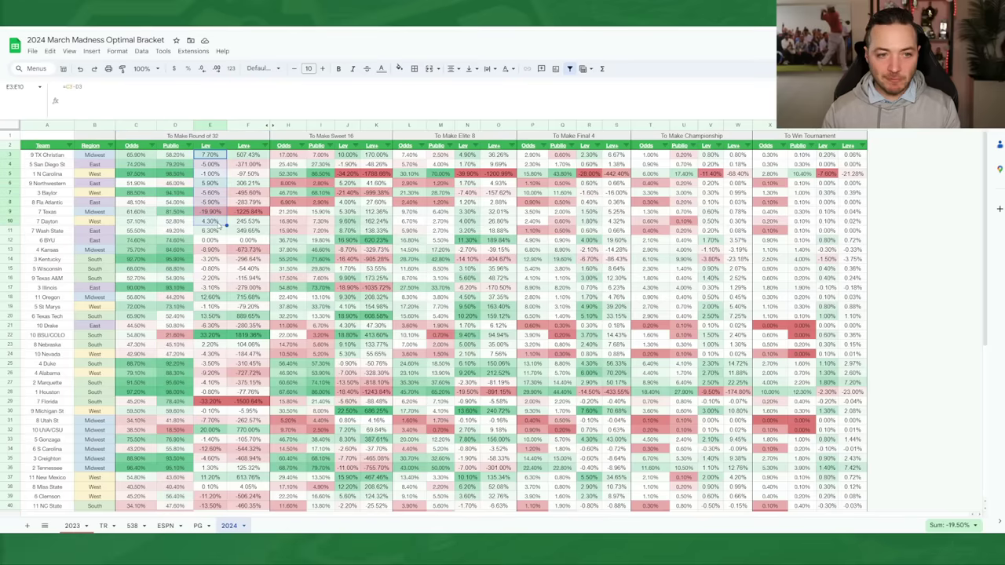
{"action": "left_click_drag", "start_coordinate": [247, 155], "coordinate": [249, 212]}
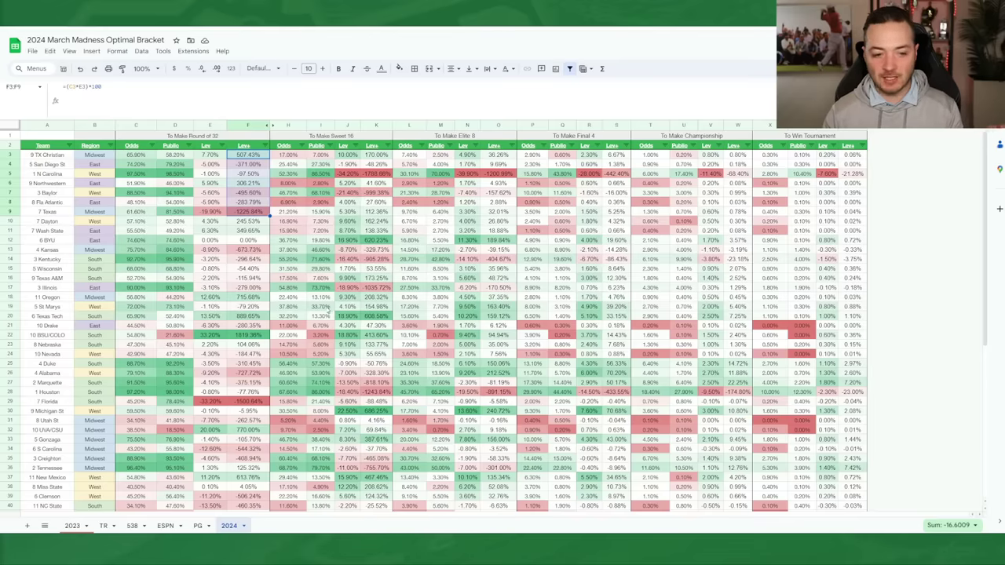
View the options for copying the 2024 sheet to a new or existing spreadsheet, and dismiss them.
{"action": "right_click", "coordinate": [229, 526]}
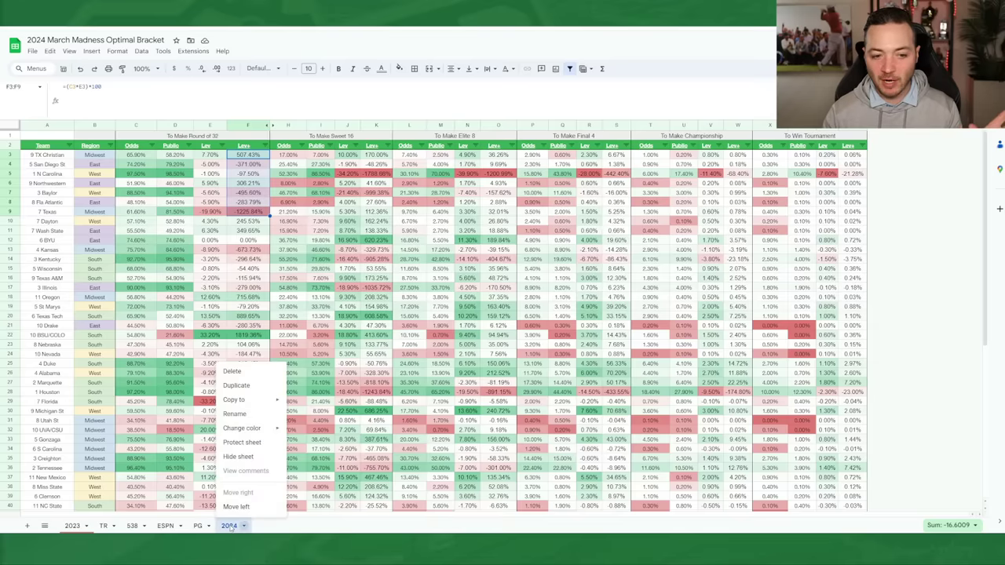
{"action": "mouse_move", "coordinate": [269, 404]}
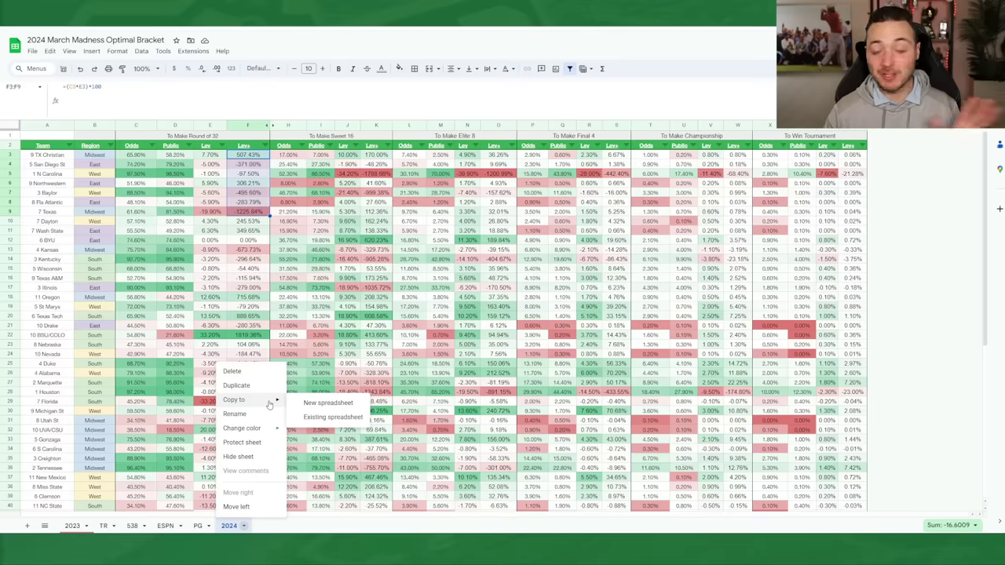
{"action": "left_click", "coordinate": [348, 287]}
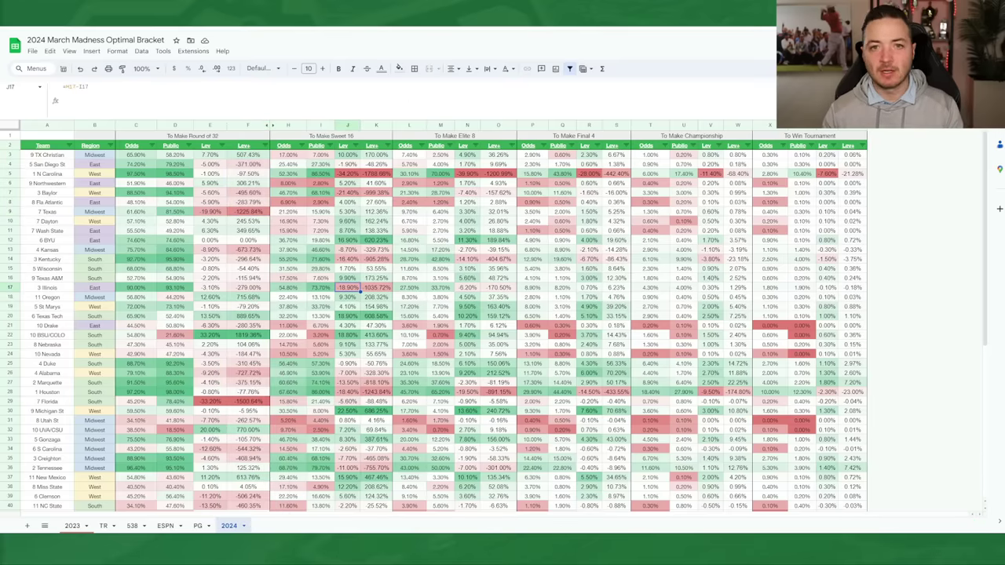
Switch to the ESPN Tournament Challenge dashboard.
{"action": "key", "text": "ctrl+Tab"}
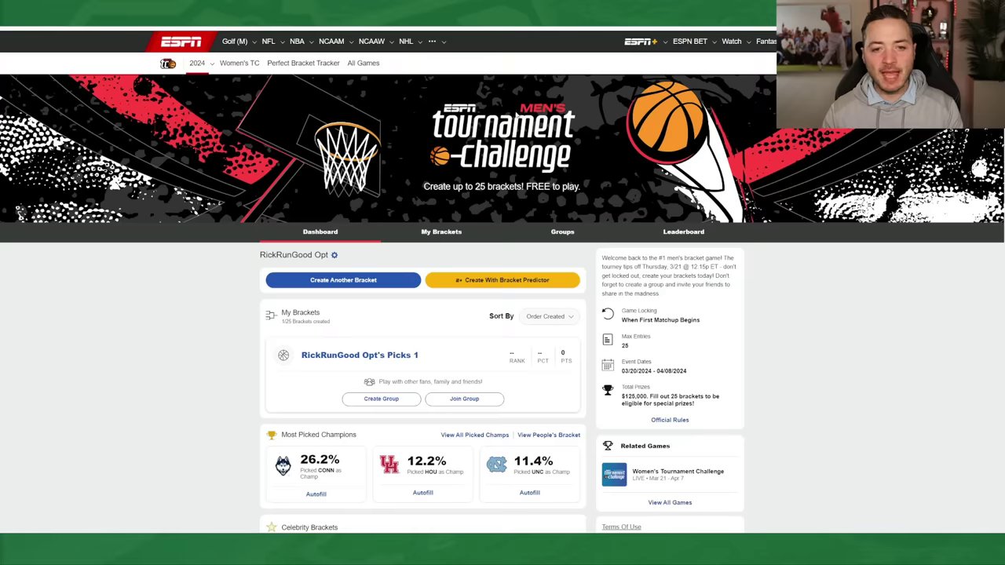
Open the existing bracket entry from the dashboard, enlarge the page to 125%, and look through its empty matchups and Final Four section.
{"action": "left_click", "coordinate": [359, 357]}
{"action": "scroll", "coordinate": [509, 275], "scroll_direction": "down", "scroll_amount": 2}
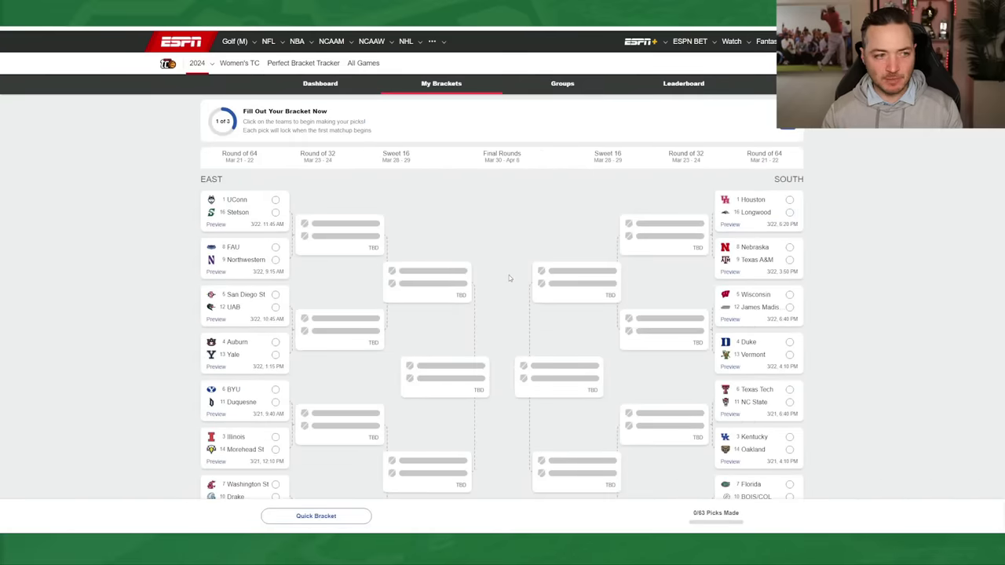
{"action": "key", "text": "ctrl+plus"}
{"action": "key", "text": "ctrl+plus"}
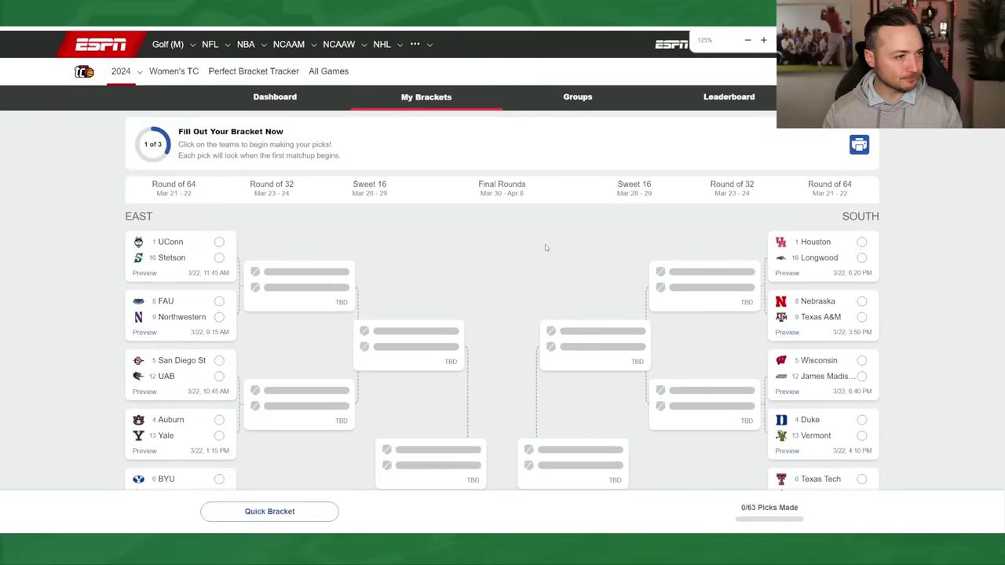
{"action": "scroll", "coordinate": [545, 244], "scroll_direction": "down", "scroll_amount": 6}
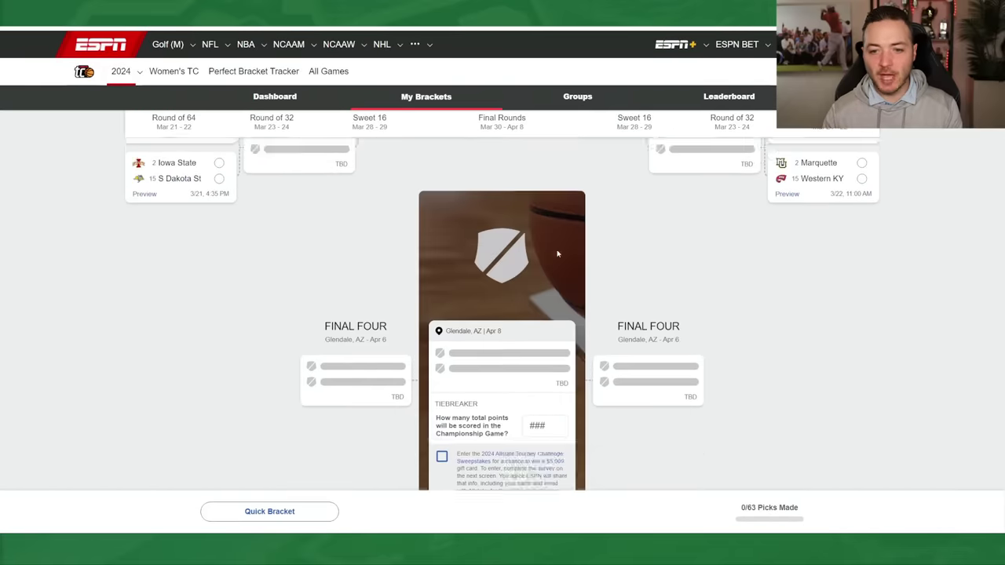
{"action": "scroll", "coordinate": [559, 252], "scroll_direction": "down", "scroll_amount": 2}
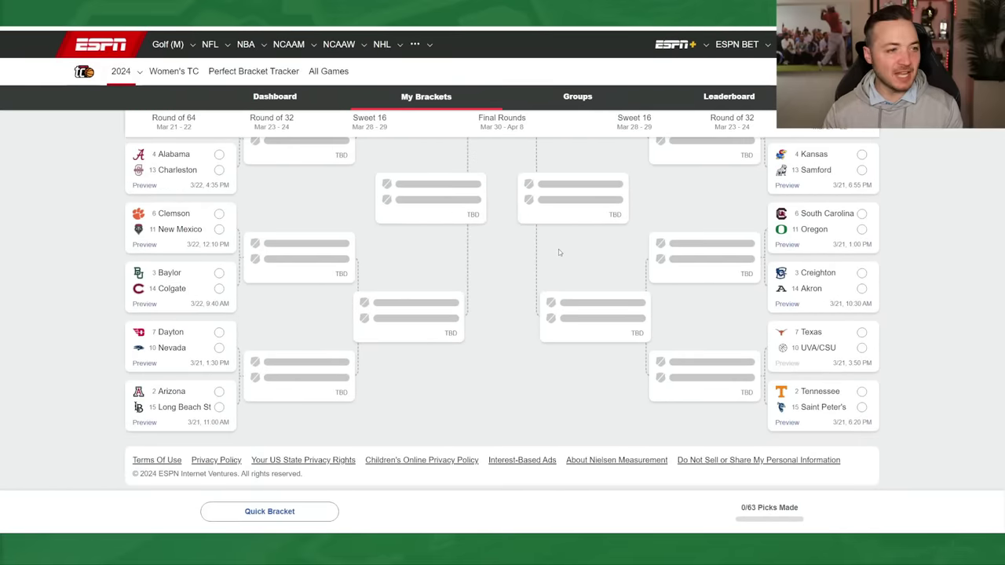
{"action": "scroll", "coordinate": [559, 249], "scroll_direction": "up", "scroll_amount": 5}
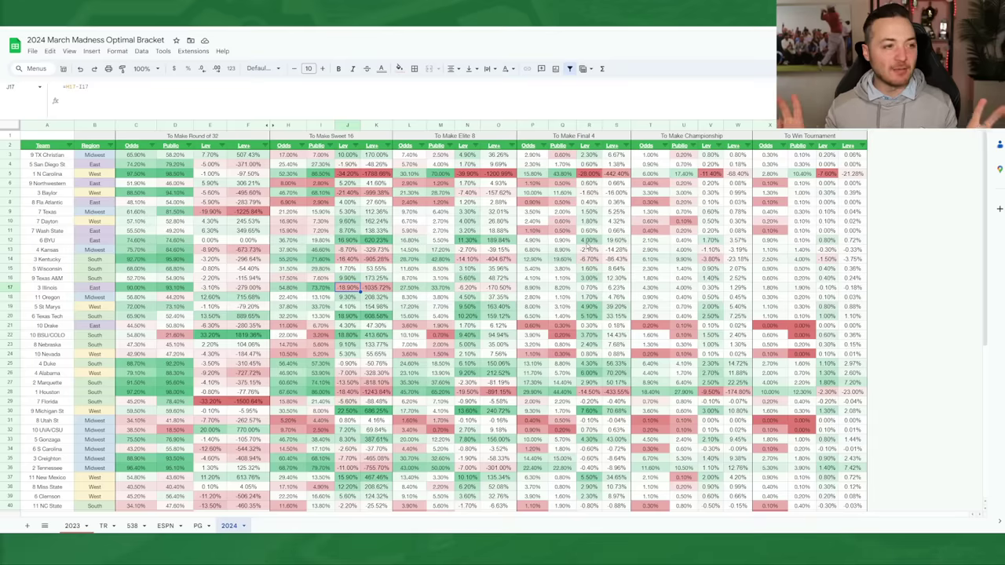
Sort the 2024 sheet by the To Win Tournament Odds column from highest to lowest and highlight the Connecticut row.
{"action": "left_click", "coordinate": [783, 146]}
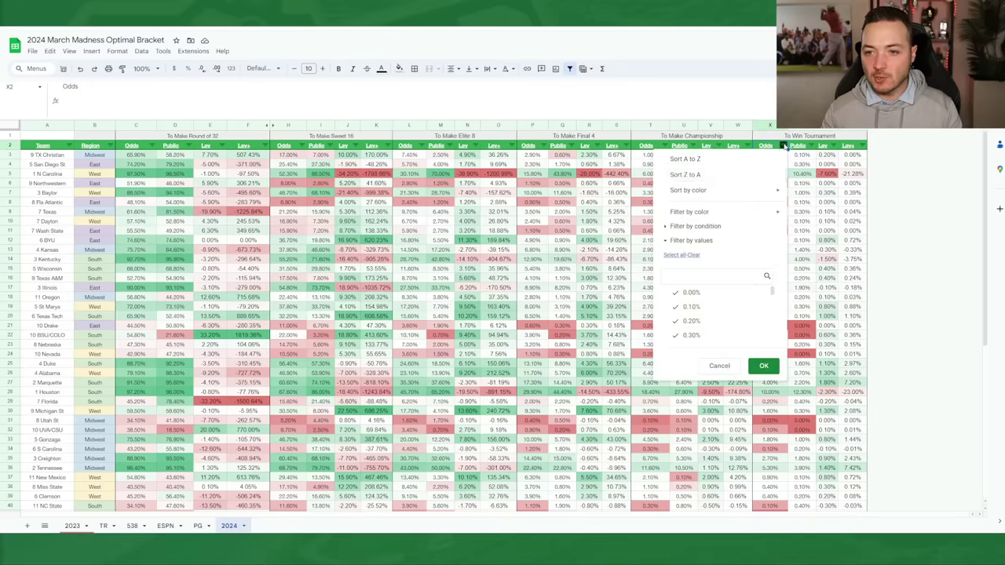
{"action": "left_click", "coordinate": [751, 175]}
{"action": "left_click", "coordinate": [609, 259]}
{"action": "left_click", "coordinate": [10, 154]}
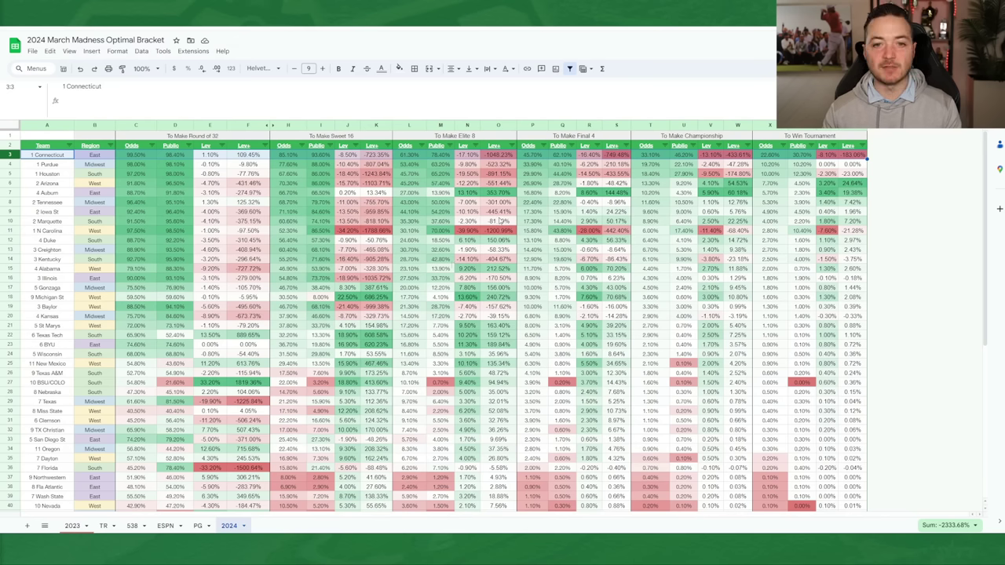
Check Auburn's Final 4 odds, then the To Win Tournament public figure for Connecticut, odds for Purdue, and both figures for Houston.
{"action": "left_click", "coordinate": [532, 194]}
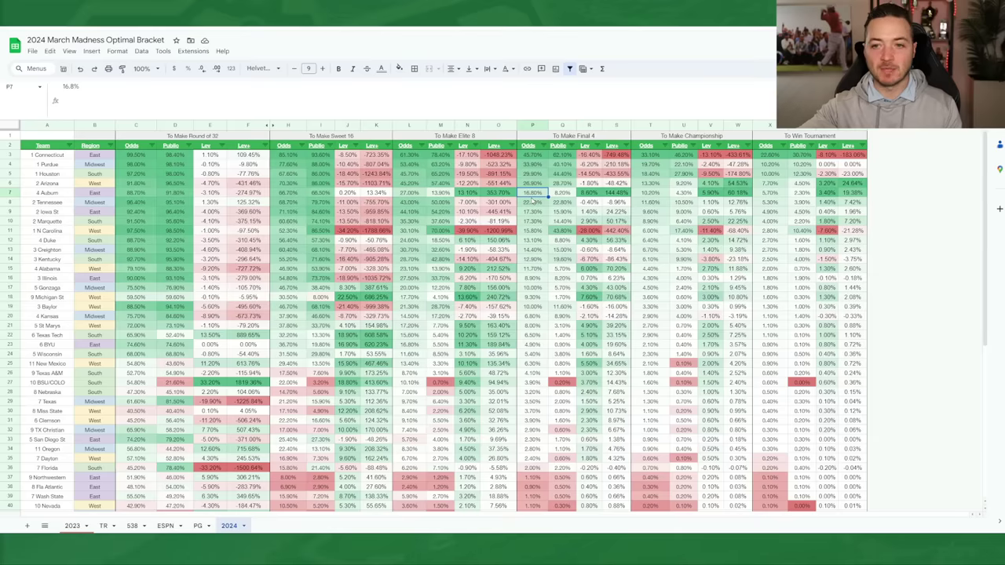
{"action": "left_click", "coordinate": [800, 156]}
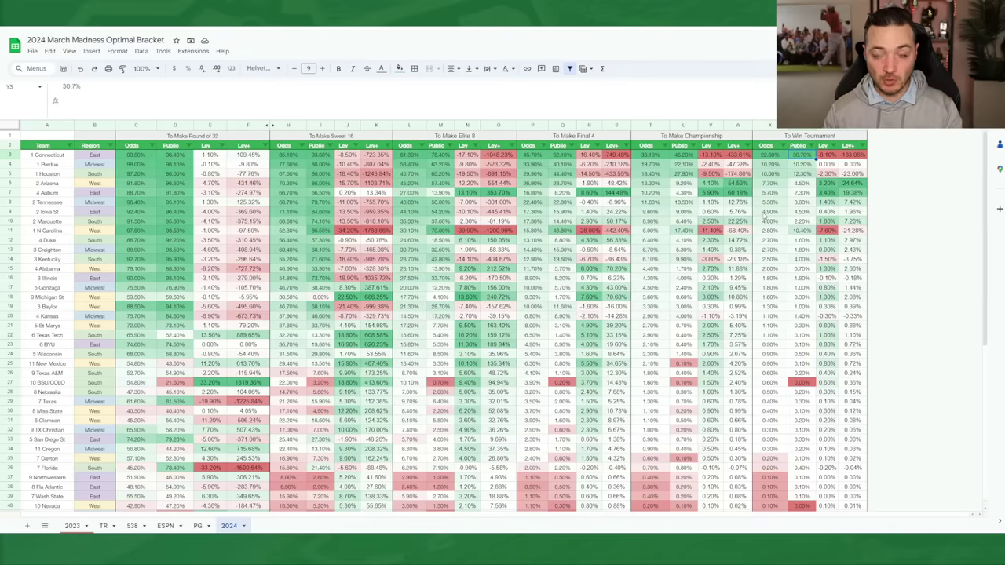
{"action": "left_click", "coordinate": [774, 167]}
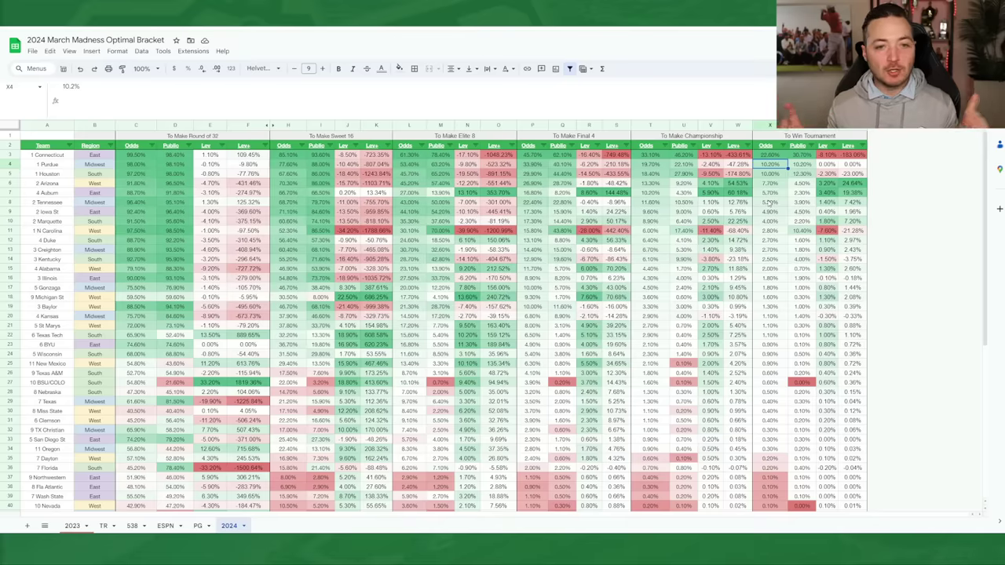
{"action": "left_click", "coordinate": [780, 175]}
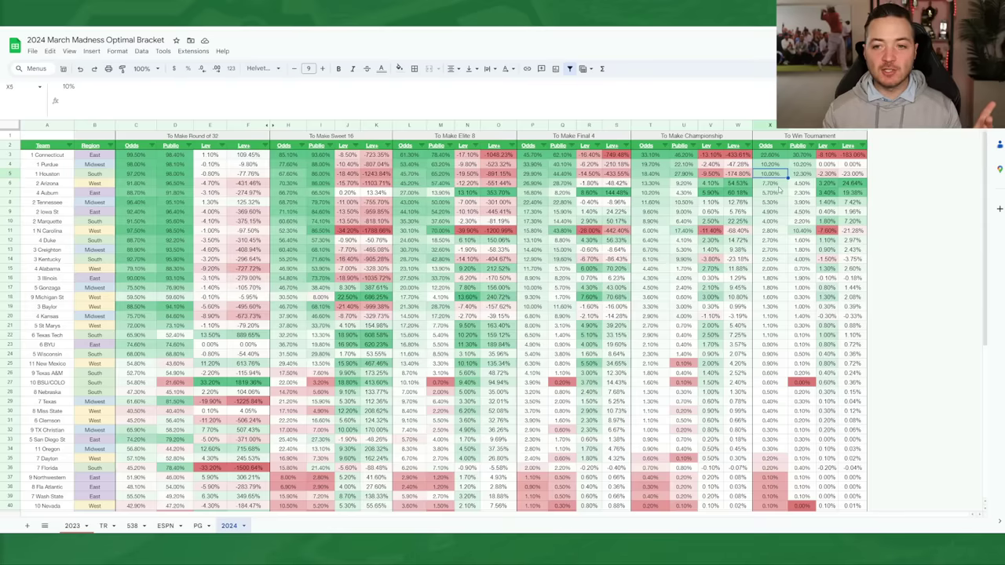
{"action": "left_click", "coordinate": [801, 176]}
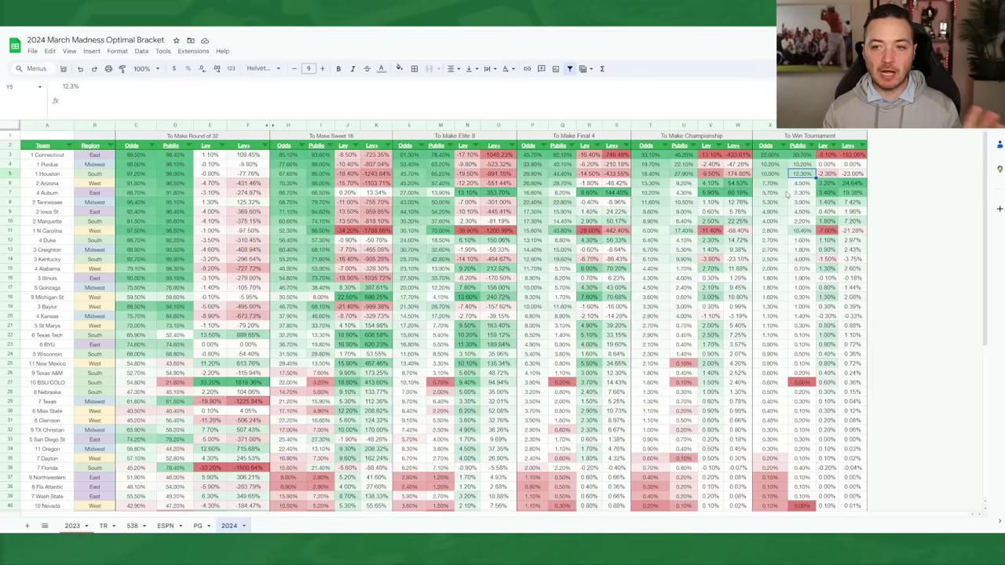
Examine the To Win Tournament figures for Arizona, Auburn and Marquette, ending with the odds cells X6:X10 highlighted.
{"action": "left_click_drag", "start_coordinate": [772, 183], "coordinate": [862, 194]}
{"action": "left_click", "coordinate": [786, 222]}
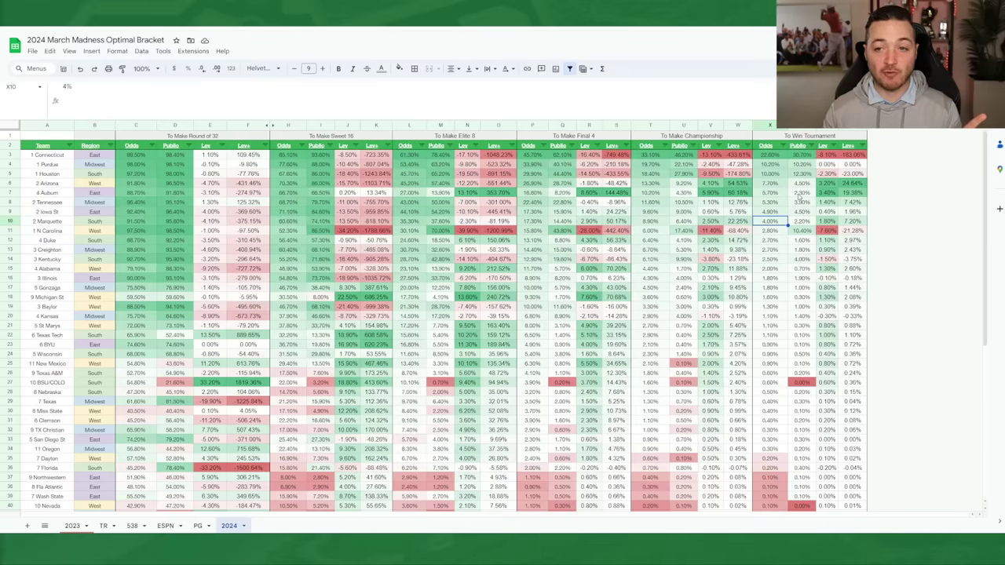
{"action": "left_click", "coordinate": [776, 194]}
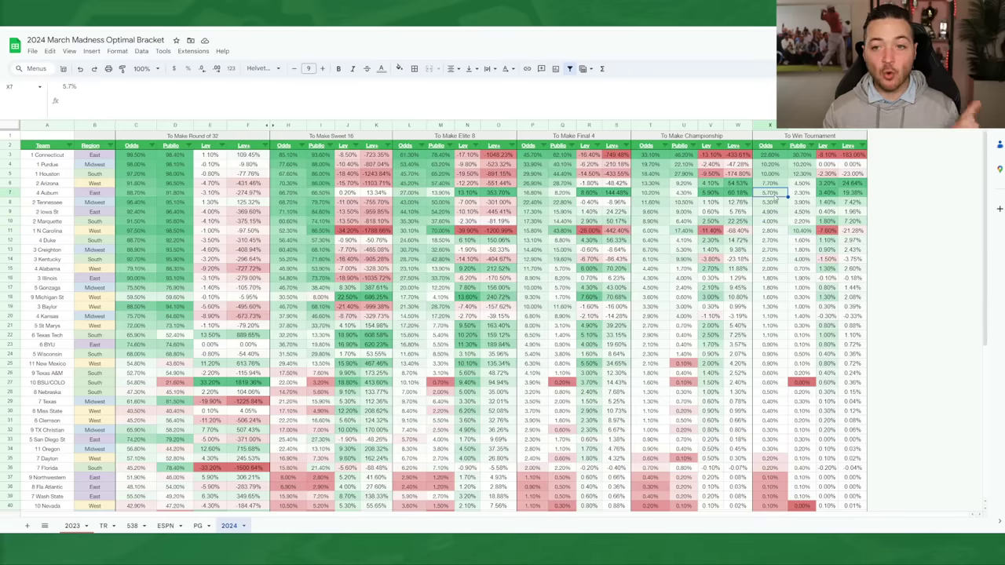
{"action": "key", "text": "Right"}
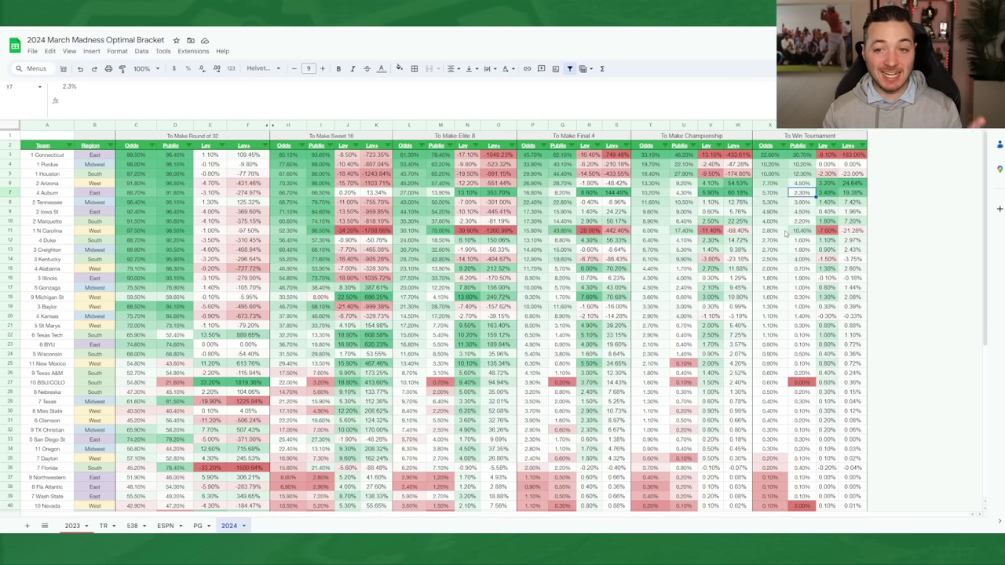
{"action": "left_click_drag", "start_coordinate": [778, 186], "coordinate": [779, 221]}
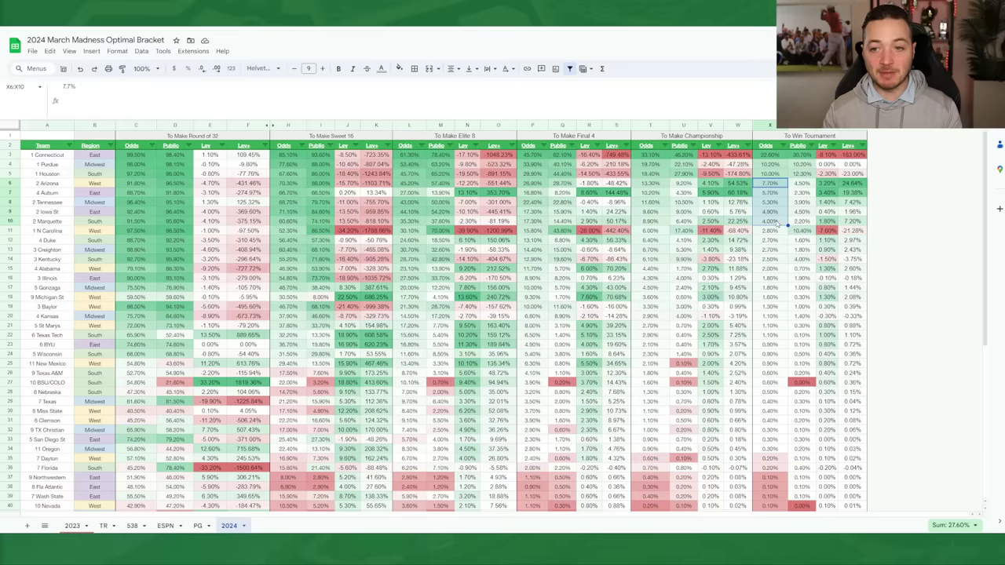
Sort the 2023 sheet by the National Championship Win 538 column from highest to lowest and highlight cells Y4:Y6.
{"action": "left_click", "coordinate": [64, 527]}
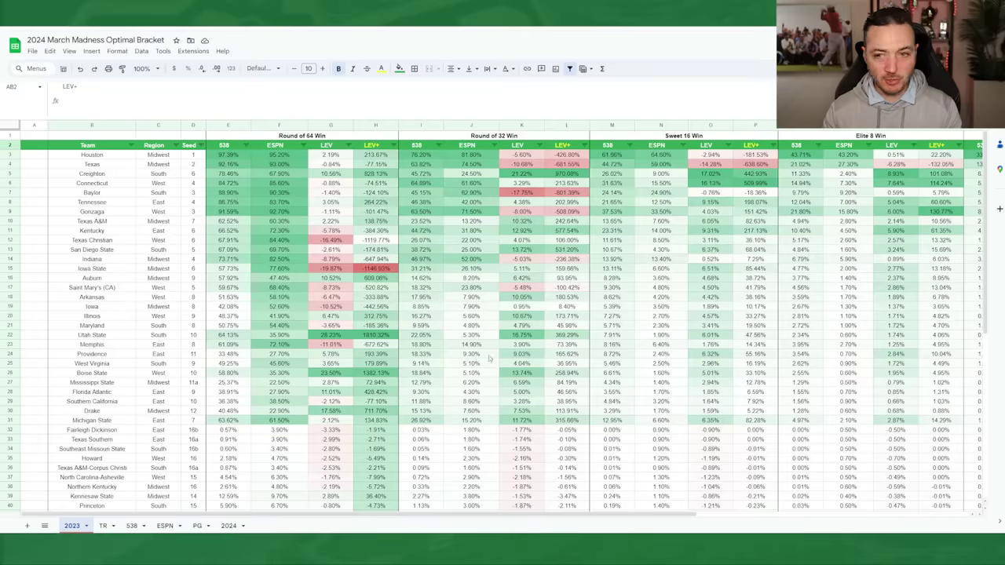
{"action": "scroll", "coordinate": [746, 306], "scroll_direction": "right", "scroll_amount": 10}
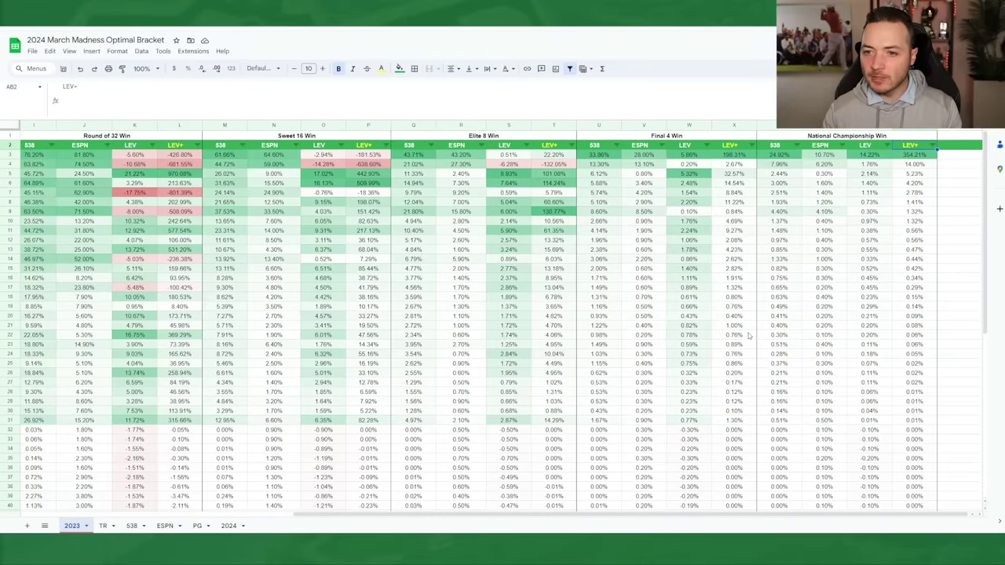
{"action": "left_click", "coordinate": [797, 146]}
{"action": "left_click", "coordinate": [774, 173]}
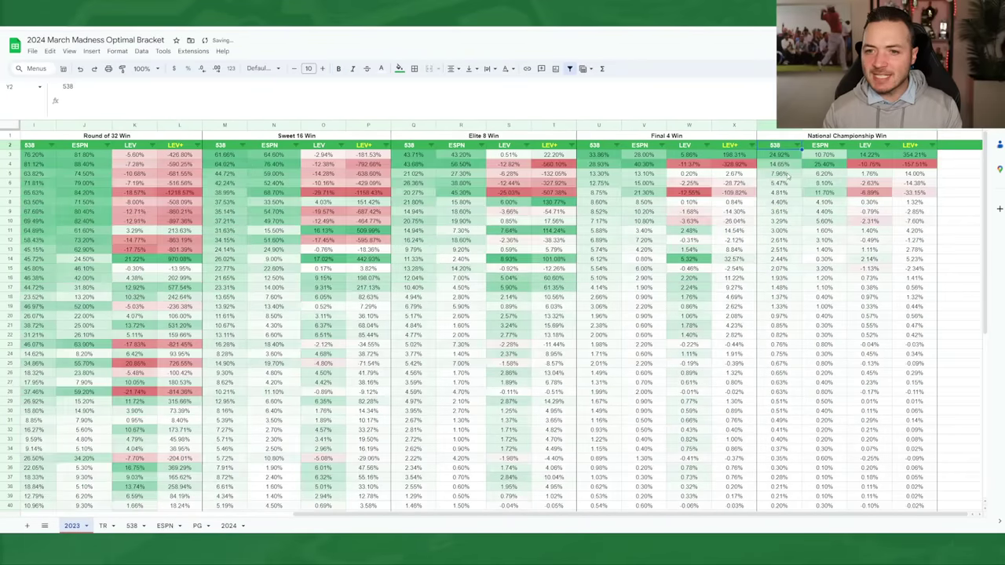
{"action": "left_click_drag", "start_coordinate": [791, 184], "coordinate": [788, 163]}
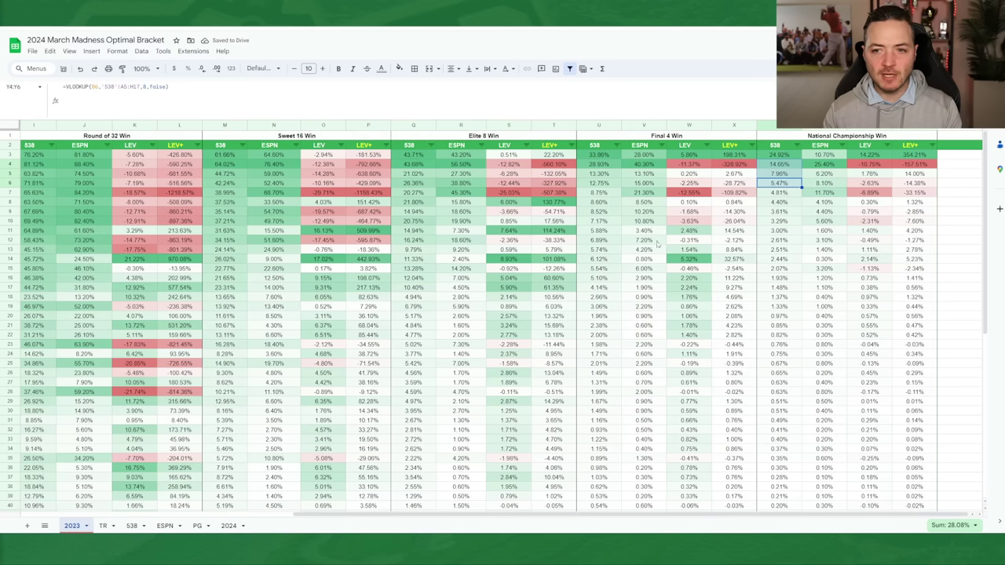
Return to the 2024 sheet, highlight the To Win Tournament odds in X3:X10, and view the selection's summary statistics.
{"action": "left_click", "coordinate": [228, 525]}
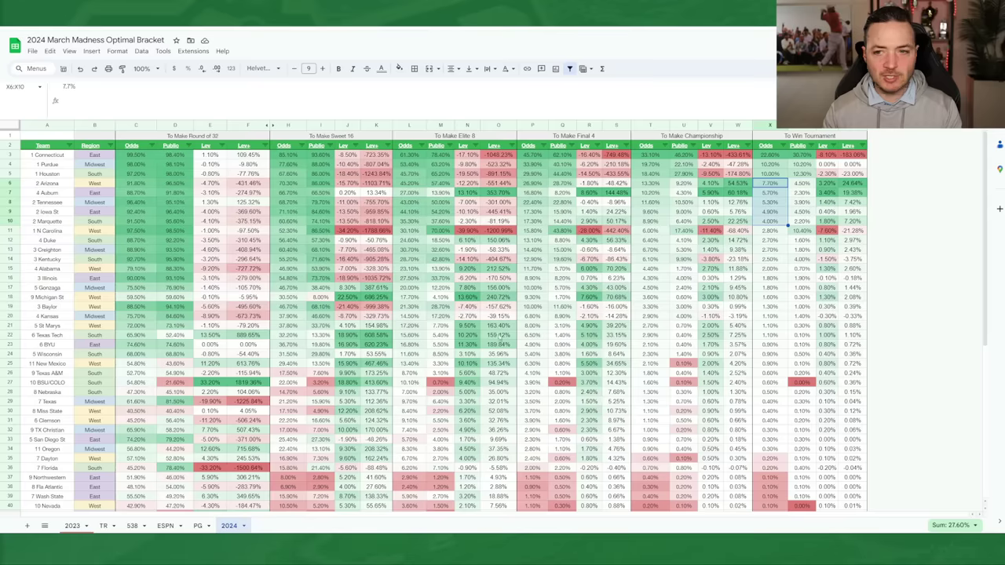
{"action": "left_click_drag", "start_coordinate": [773, 222], "coordinate": [772, 159]}
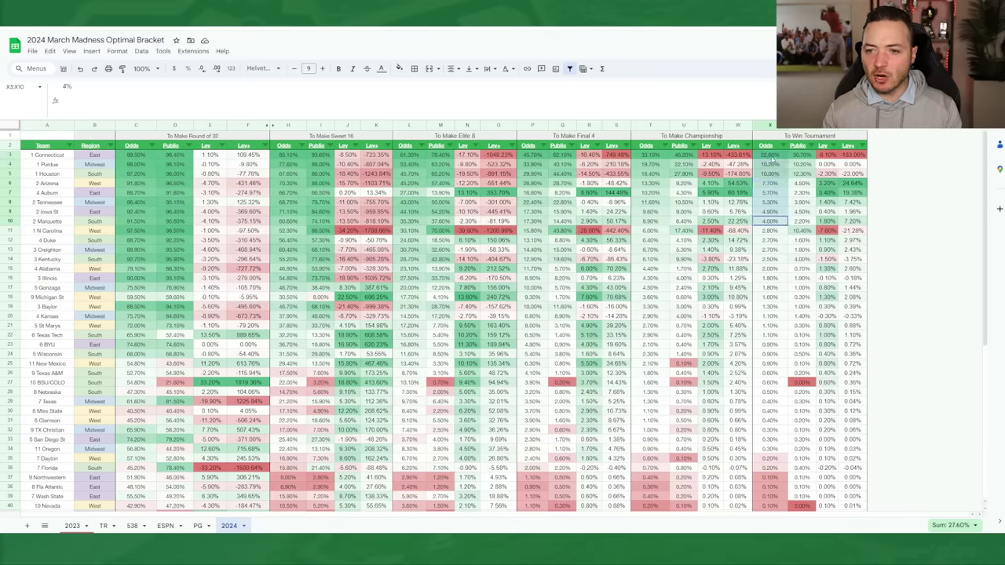
{"action": "left_click", "coordinate": [953, 525]}
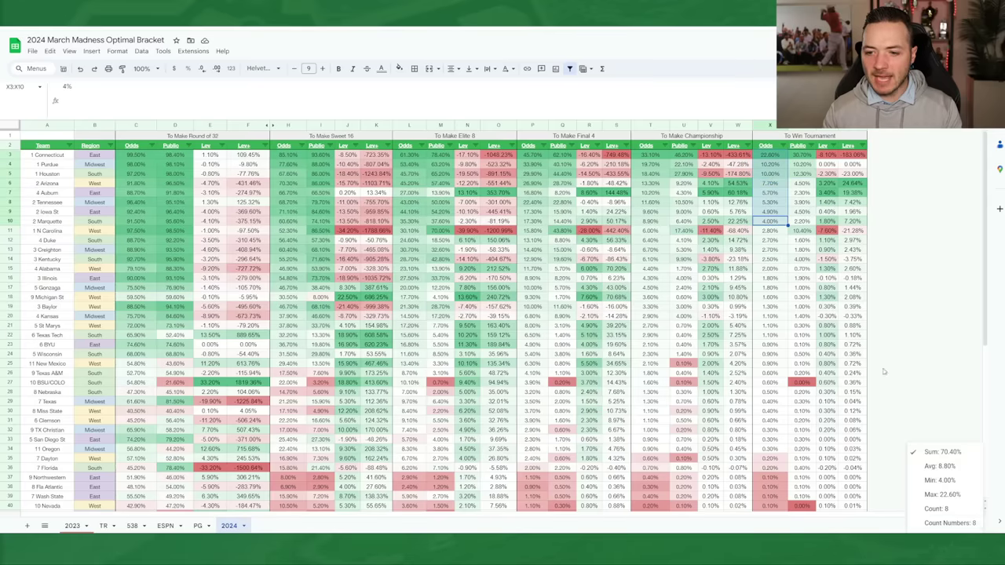
{"action": "left_click", "coordinate": [850, 297]}
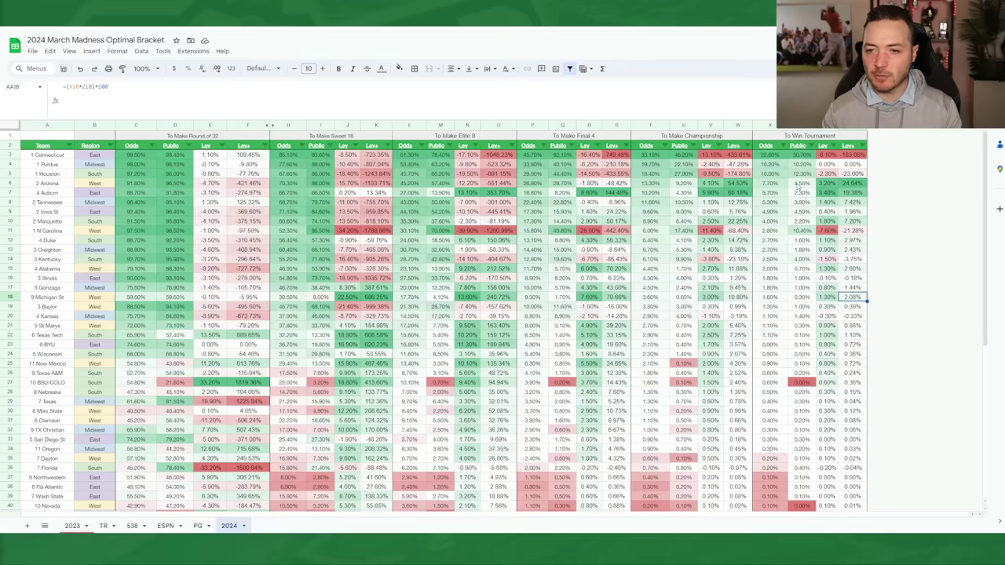
Highlight Arizona's To Win Tournament cells, compare the full Arizona and N Carolina rows, and highlight the Auburn row.
{"action": "left_click", "coordinate": [770, 187]}
{"action": "key", "text": "ctrl+shift+Right"}
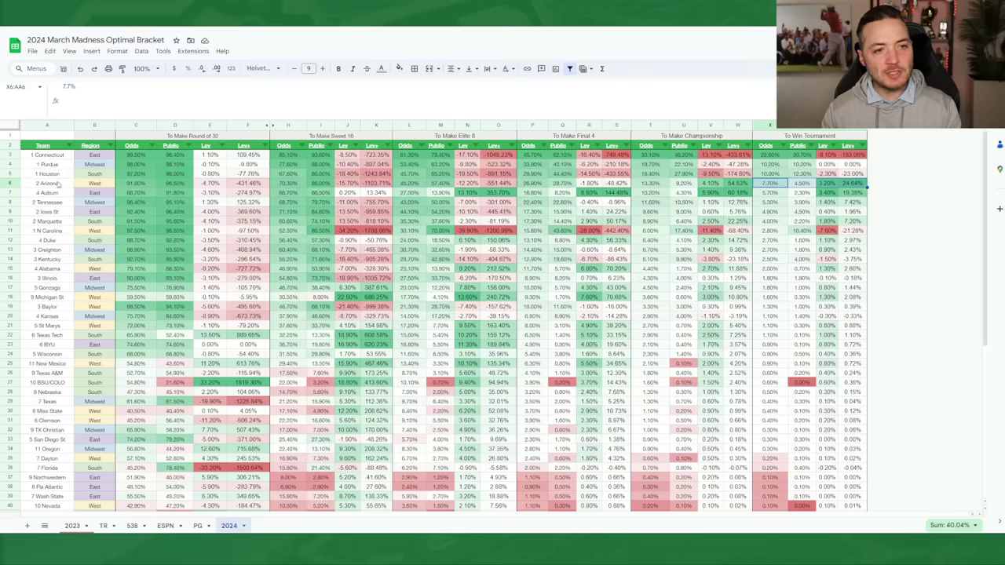
{"action": "left_click", "coordinate": [13, 185]}
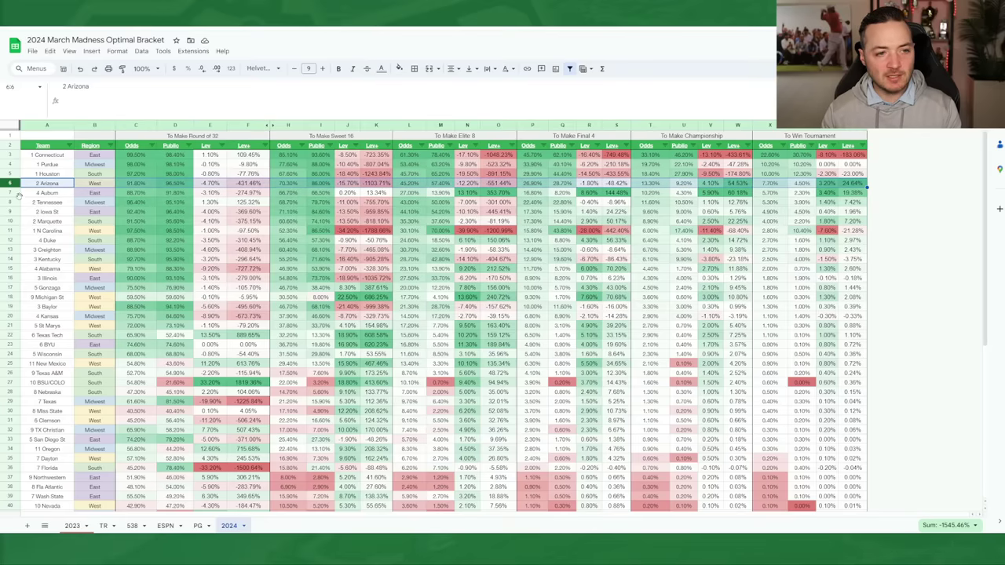
{"action": "left_click", "coordinate": [11, 231], "text": "ctrl"}
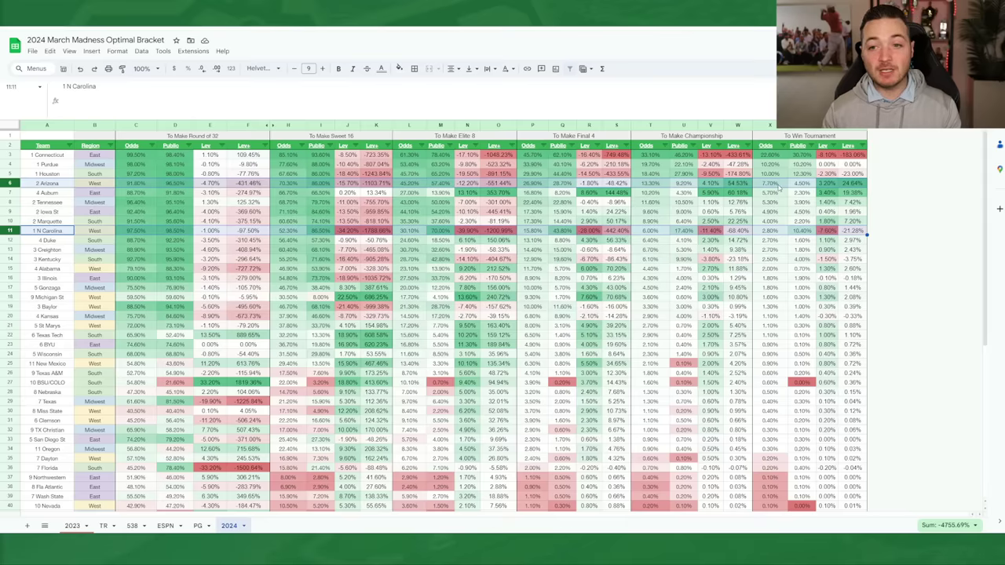
{"action": "left_click_drag", "start_coordinate": [777, 186], "coordinate": [858, 188]}
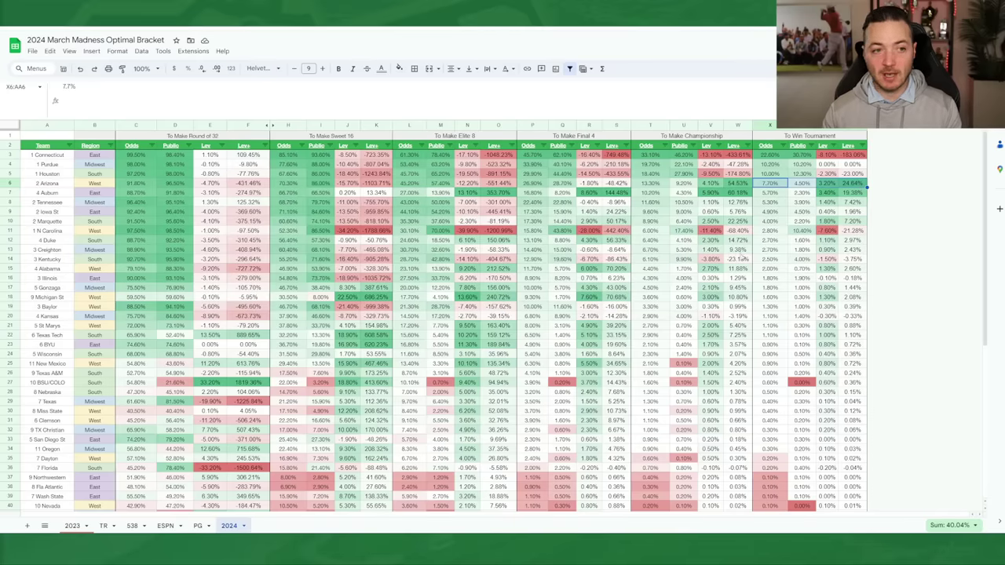
{"action": "left_click", "coordinate": [11, 193]}
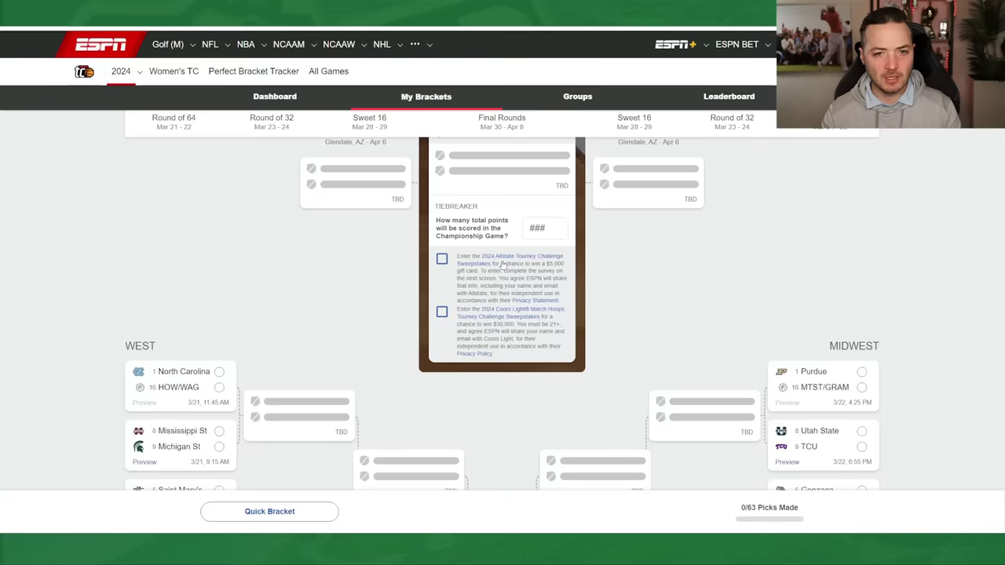
Look through the West and Midwest matchups in the ESPN bracket and return to its beginning.
{"action": "scroll", "coordinate": [313, 294], "scroll_direction": "down", "scroll_amount": 1}
{"action": "scroll", "coordinate": [313, 296], "scroll_direction": "down", "scroll_amount": 5}
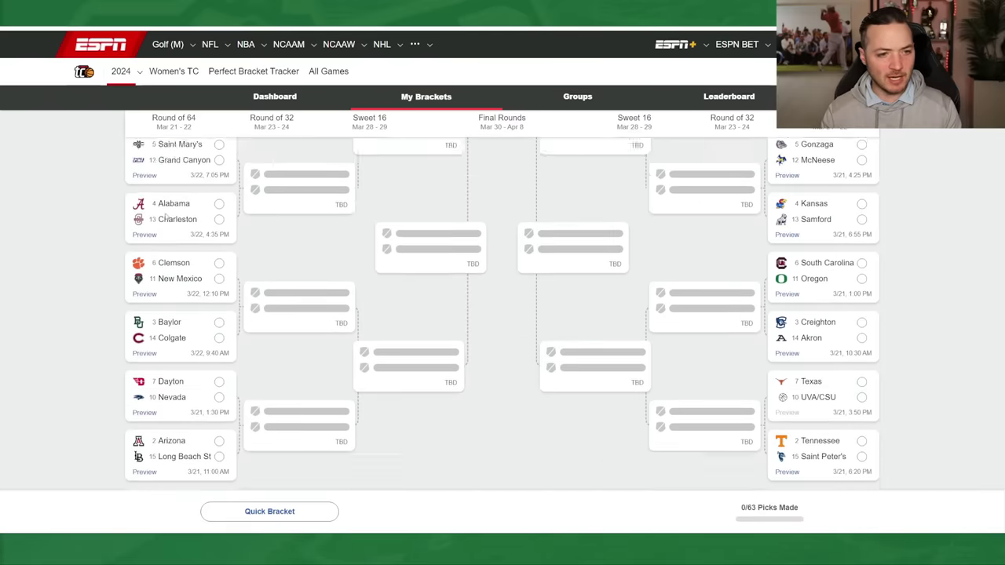
{"action": "scroll", "coordinate": [522, 346], "scroll_direction": "up", "scroll_amount": 6}
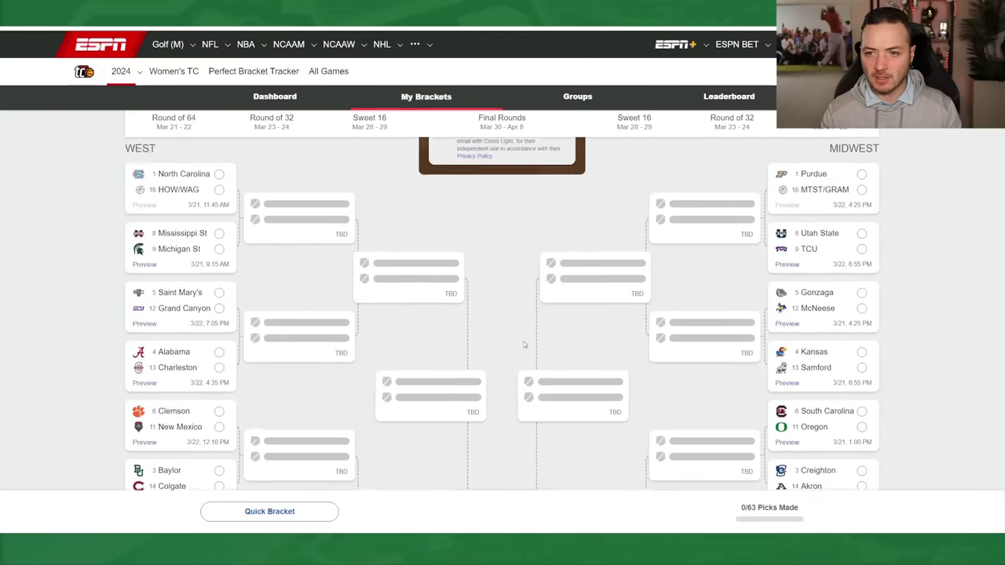
{"action": "scroll", "coordinate": [519, 340], "scroll_direction": "up", "scroll_amount": 6}
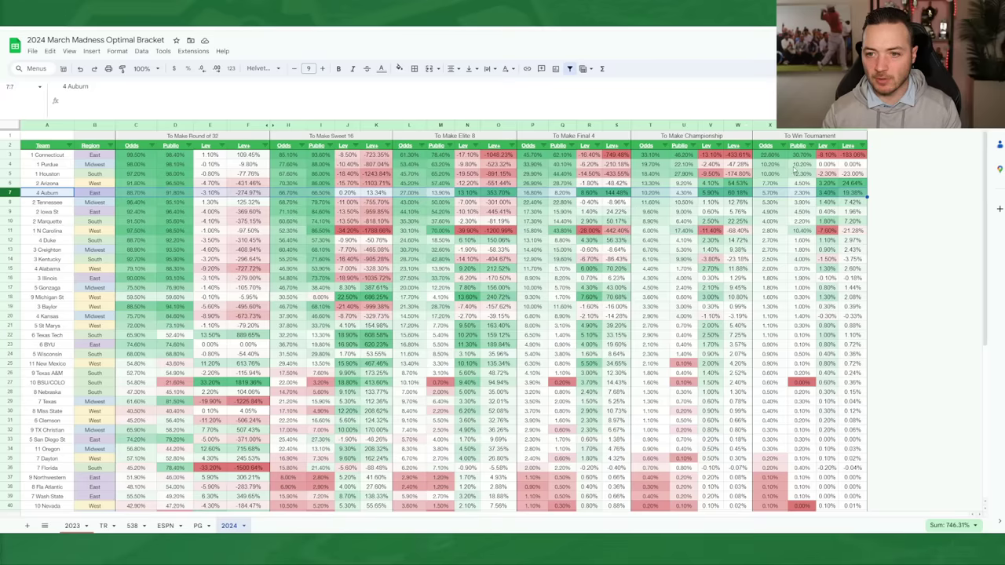
Sort the 2024 sheet by the To Win Tournament Lev+ column from highest to lowest and highlight row 5.
{"action": "left_click", "coordinate": [861, 146]}
{"action": "left_click", "coordinate": [785, 176]}
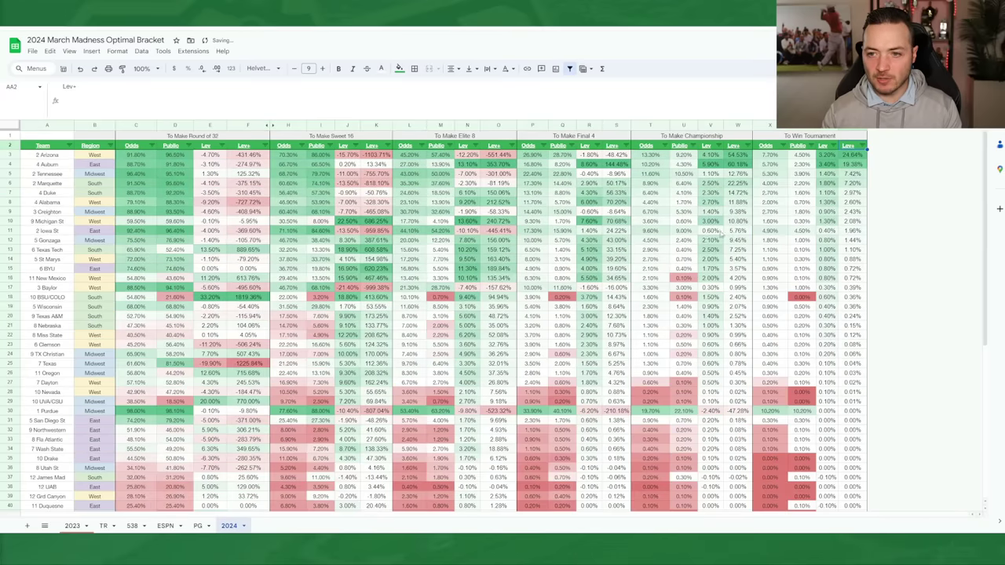
{"action": "key", "text": "ctrl+z"}
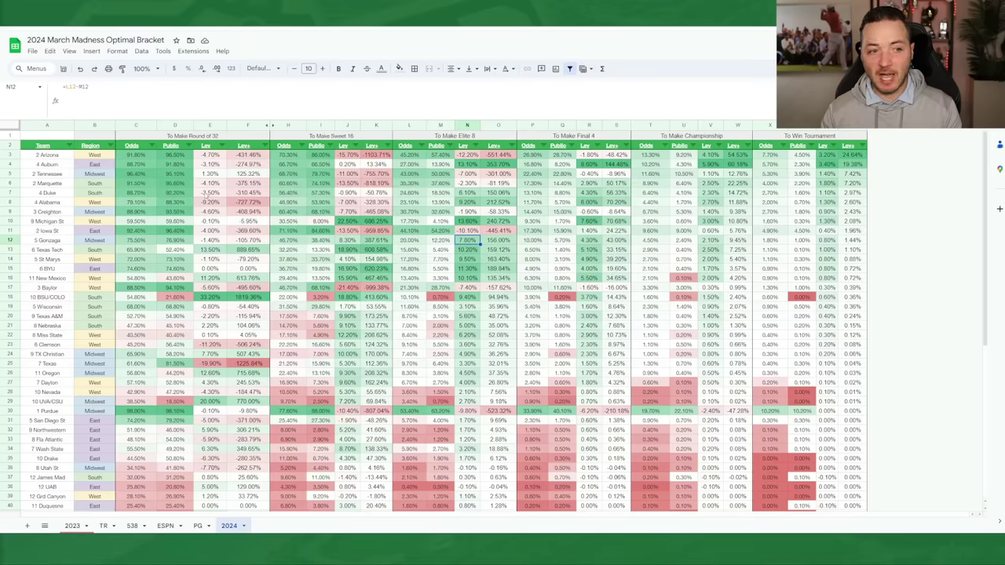
{"action": "left_click", "coordinate": [10, 174]}
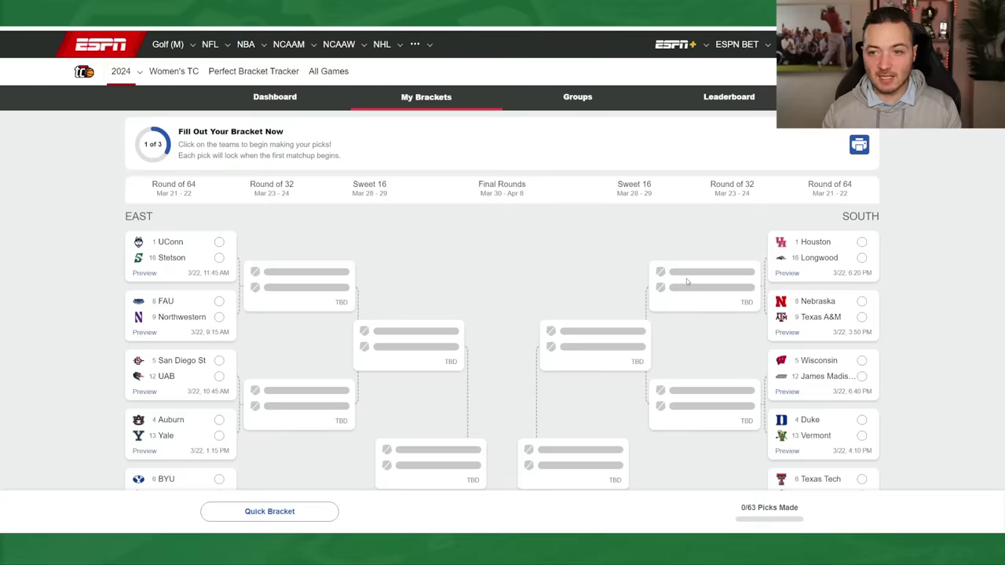
Look through the East, South, Final Four, West and Midwest sections of the empty ESPN bracket.
{"action": "scroll", "coordinate": [684, 282], "scroll_direction": "down", "scroll_amount": 10}
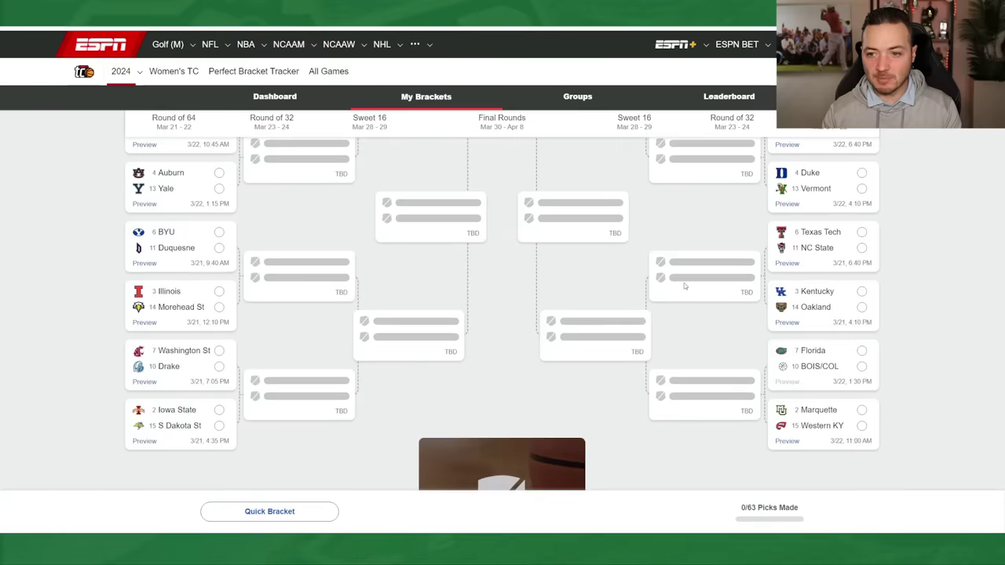
{"action": "scroll", "coordinate": [685, 279], "scroll_direction": "up", "scroll_amount": 1}
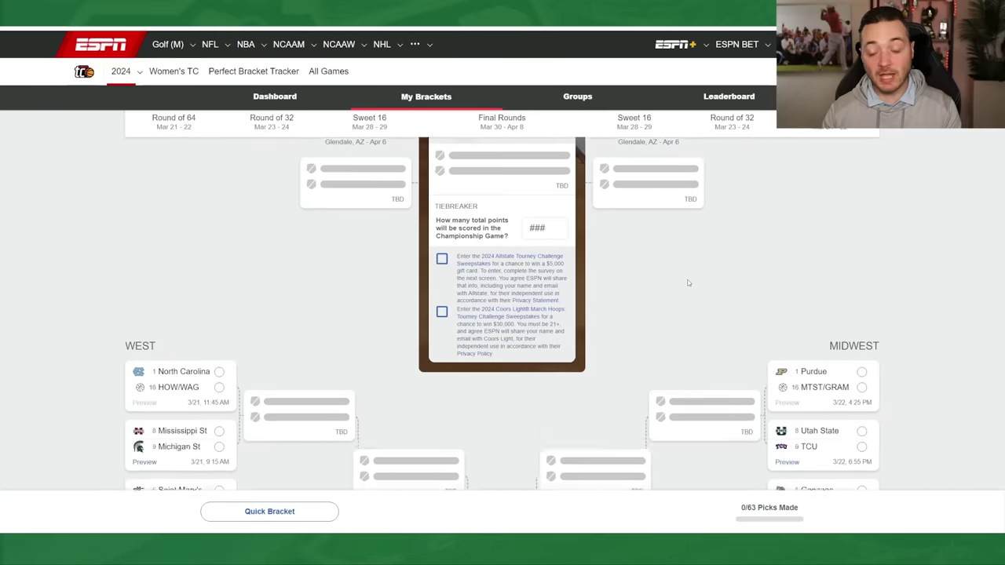
{"action": "scroll", "coordinate": [687, 282], "scroll_direction": "down", "scroll_amount": 4}
{"action": "scroll", "coordinate": [690, 284], "scroll_direction": "up", "scroll_amount": 10}
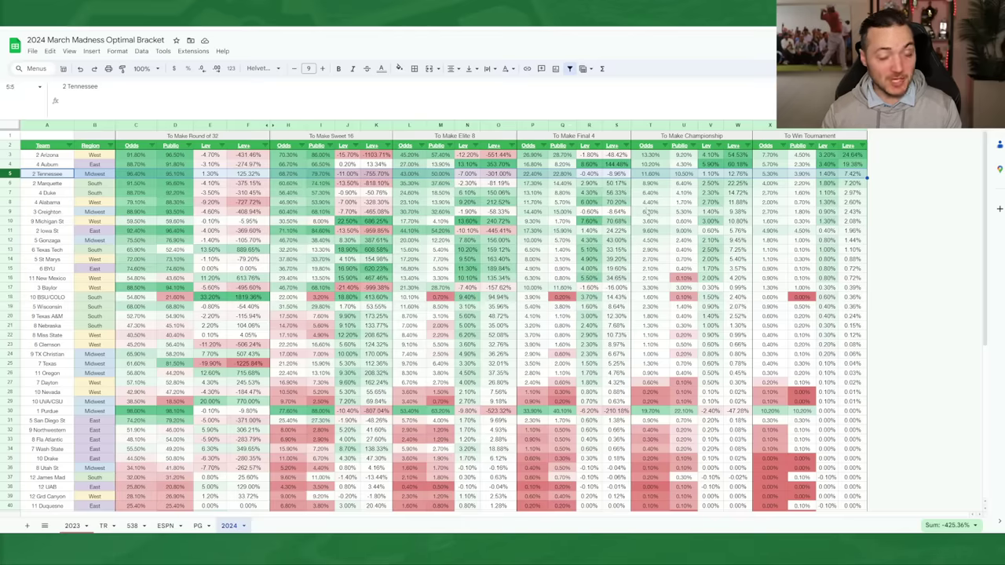
In the 2024 sheet, highlight the Arizona, Tennessee and Marquette rows together and check Auburn's and Arizona's To Win Tournament odds.
{"action": "left_click", "coordinate": [709, 231]}
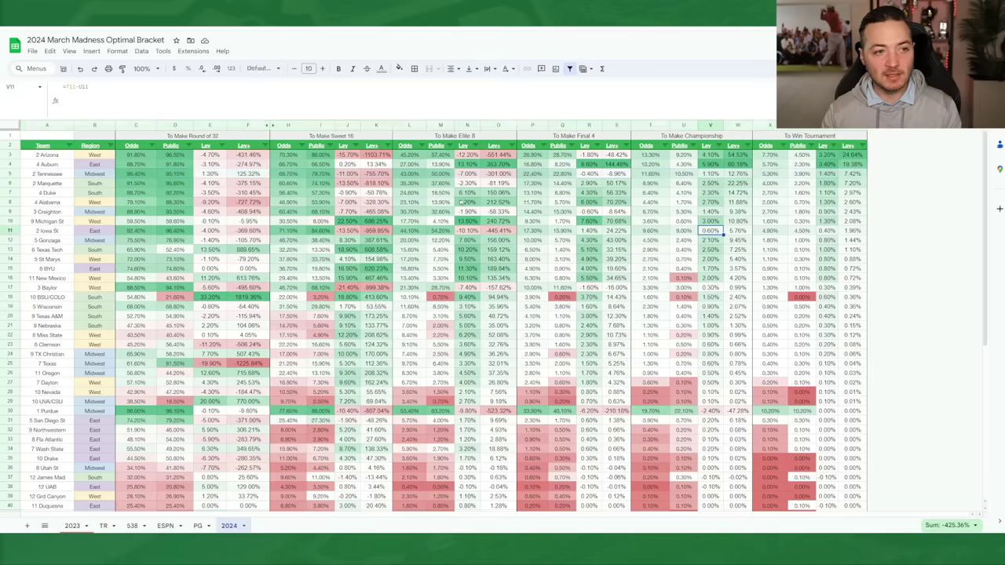
{"action": "left_click", "coordinate": [10, 155]}
{"action": "left_click", "coordinate": [11, 174], "text": "ctrl"}
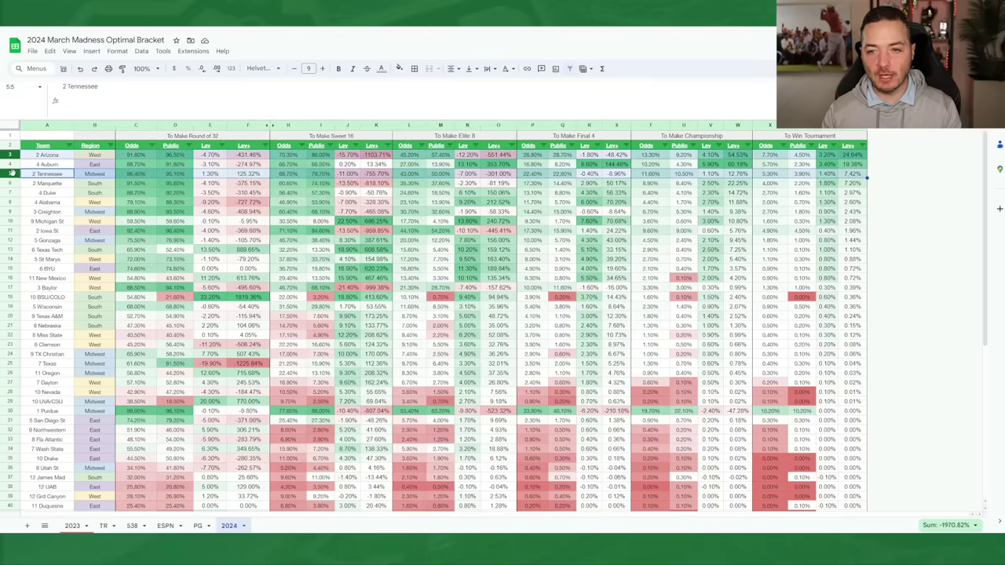
{"action": "left_click", "coordinate": [11, 183], "text": "ctrl"}
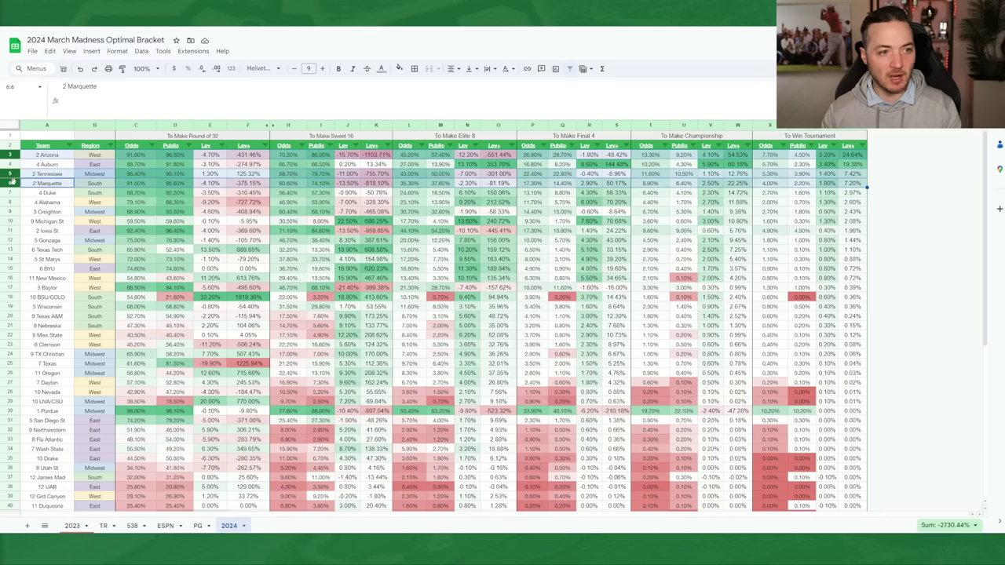
{"action": "left_click", "coordinate": [786, 167]}
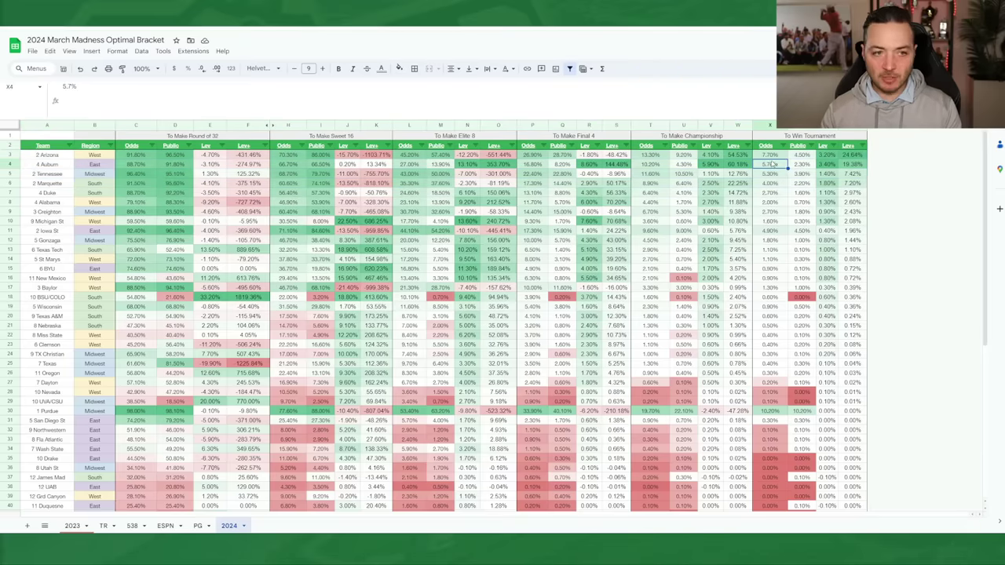
{"action": "left_click", "coordinate": [776, 156]}
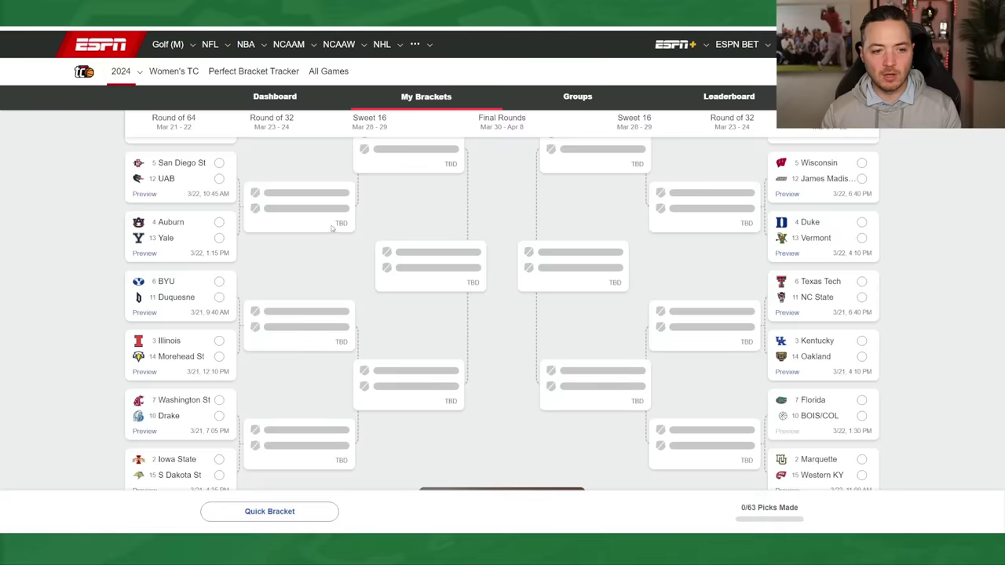
In the ESPN bracket, pick Arizona in every West region round to send it to the Final Four.
{"action": "scroll", "coordinate": [314, 224], "scroll_direction": "down", "scroll_amount": 2}
{"action": "scroll", "coordinate": [296, 231], "scroll_direction": "up", "scroll_amount": 3}
{"action": "scroll", "coordinate": [296, 231], "scroll_direction": "up", "scroll_amount": 2}
{"action": "scroll", "coordinate": [289, 287], "scroll_direction": "down", "scroll_amount": 8}
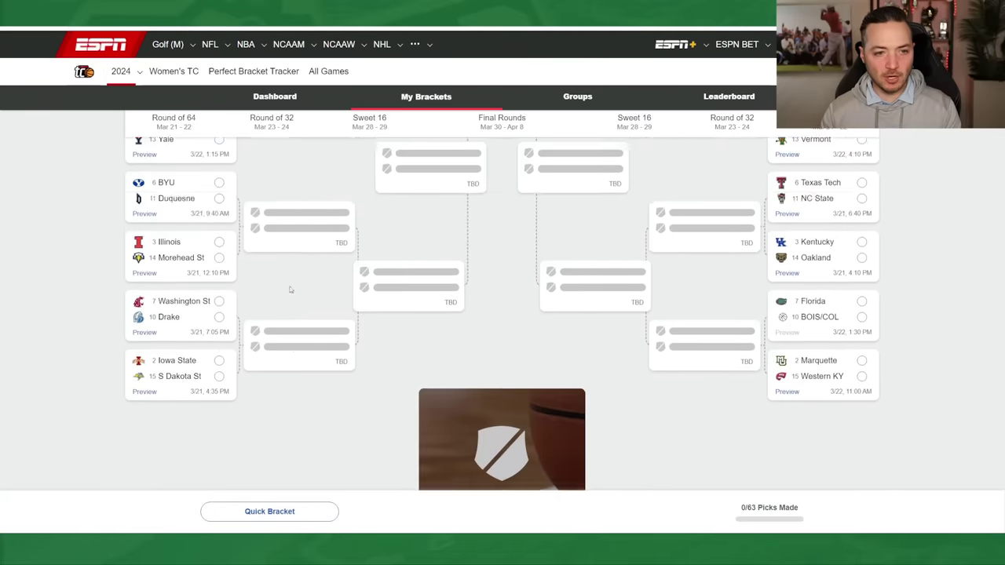
{"action": "scroll", "coordinate": [276, 294], "scroll_direction": "down", "scroll_amount": 2}
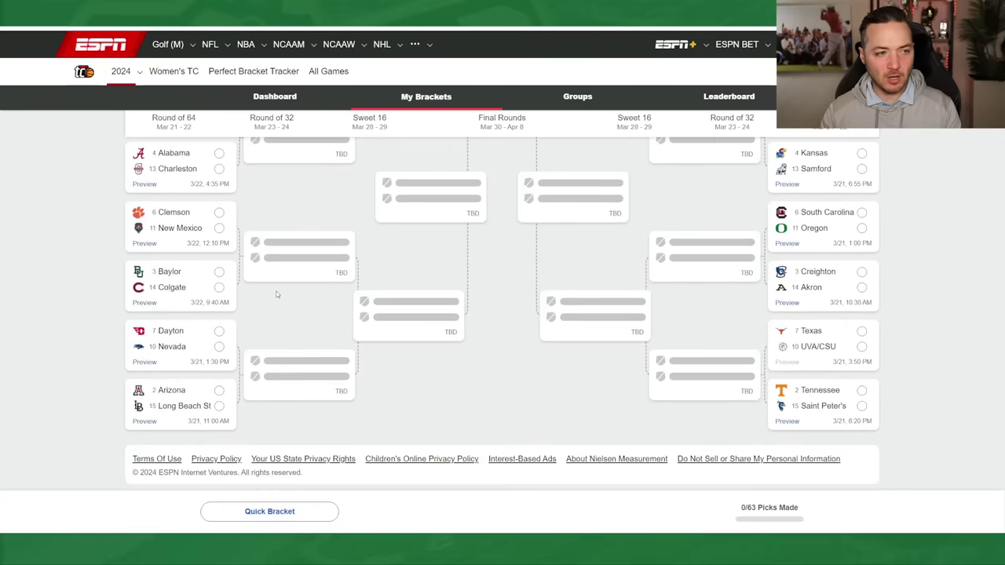
{"action": "left_click", "coordinate": [219, 390]}
{"action": "left_click", "coordinate": [338, 377]}
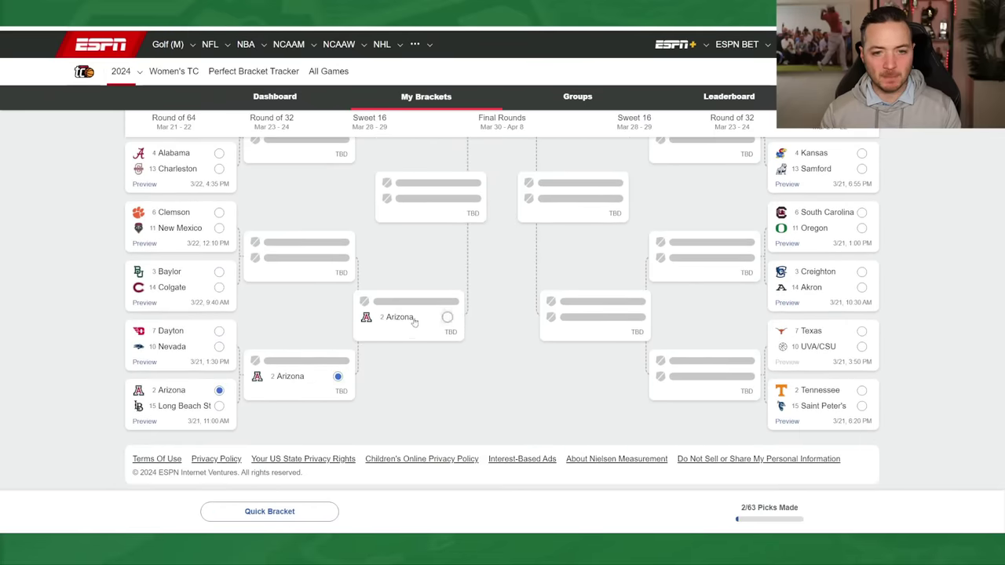
{"action": "left_click", "coordinate": [448, 317]}
{"action": "scroll", "coordinate": [448, 317], "scroll_direction": "up", "scroll_amount": 1}
{"action": "left_click", "coordinate": [470, 297]}
Pick Arizona to win its Final Four game and the championship.
{"action": "scroll", "coordinate": [431, 310], "scroll_direction": "up", "scroll_amount": 5}
{"action": "left_click", "coordinate": [395, 233]}
{"action": "left_click", "coordinate": [471, 204]}
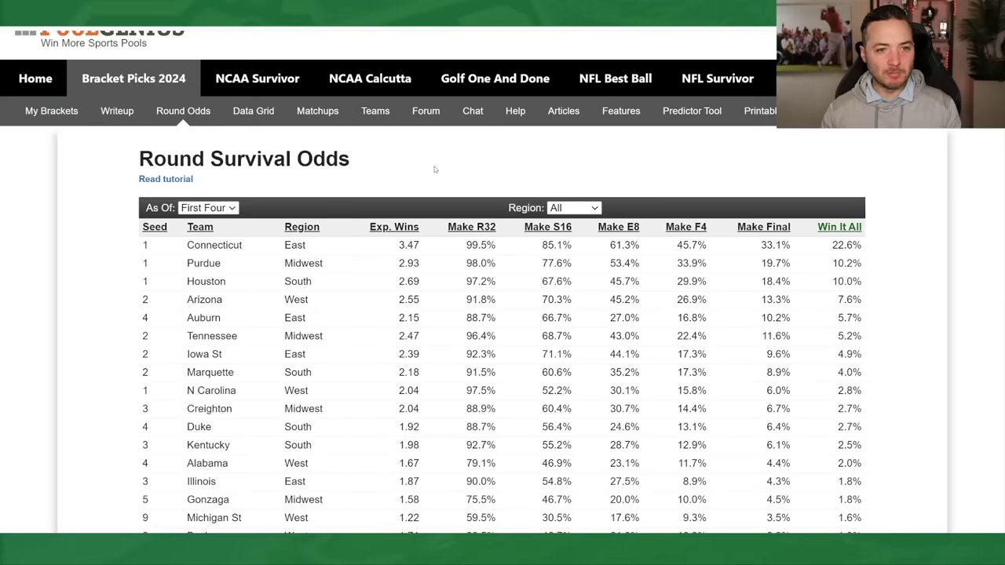
Examine the Round Survival Odds table on PoolGenius and highlight the N Carolina row across its round odds.
{"action": "scroll", "coordinate": [435, 169], "scroll_direction": "down", "scroll_amount": 1}
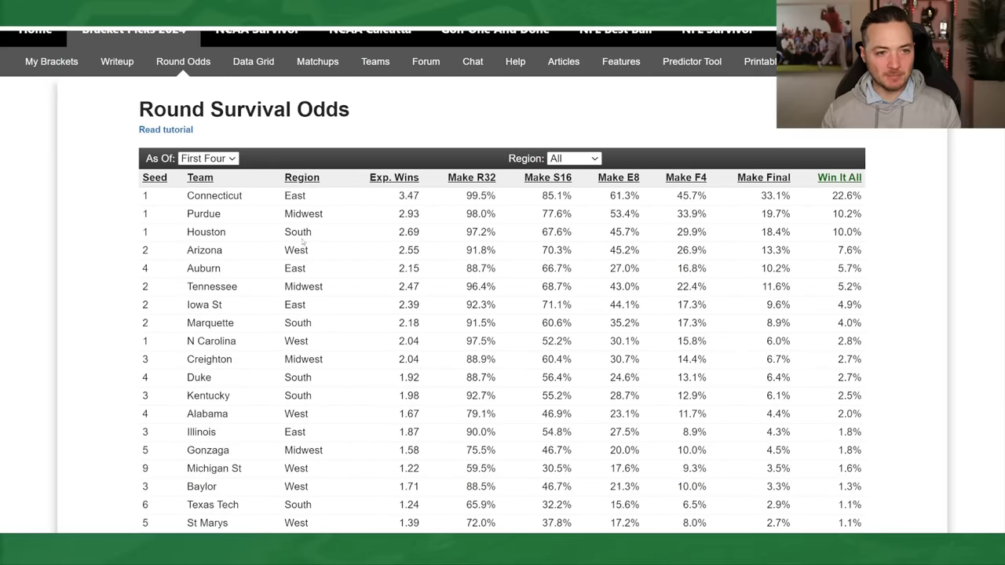
{"action": "left_click", "coordinate": [327, 239]}
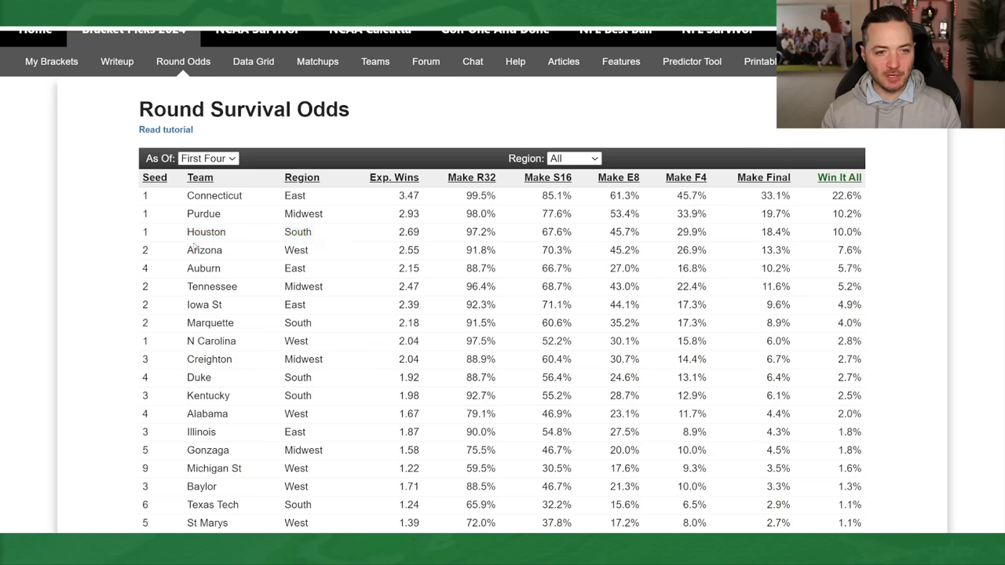
{"action": "left_click_drag", "start_coordinate": [182, 343], "coordinate": [856, 341]}
{"action": "left_click", "coordinate": [856, 343]}
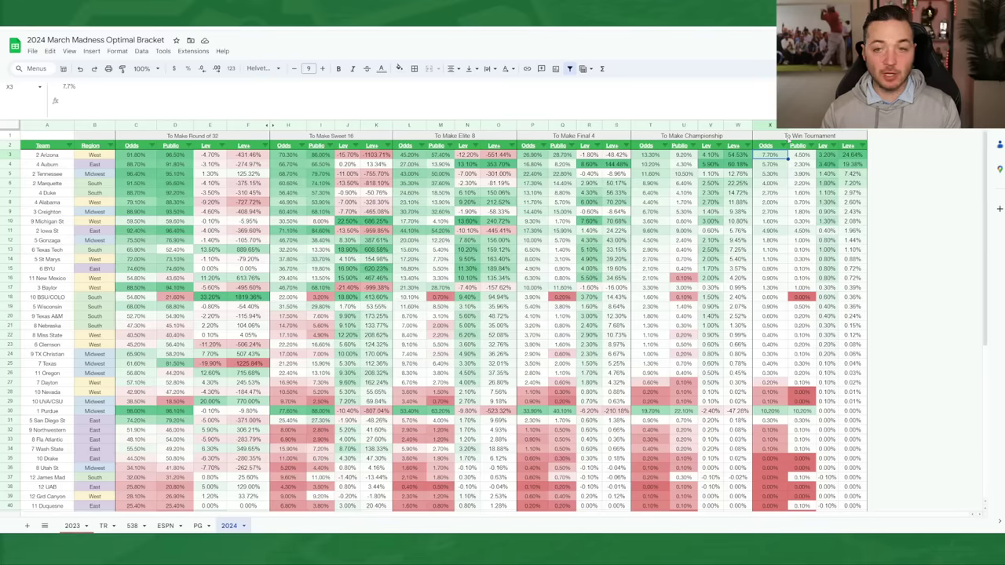
Sort the 2024 sheet by To Win Tournament Odds from highest to lowest and check Connecticut's row and To Make Final 4 odds.
{"action": "left_click", "coordinate": [782, 146]}
{"action": "left_click", "coordinate": [727, 172]}
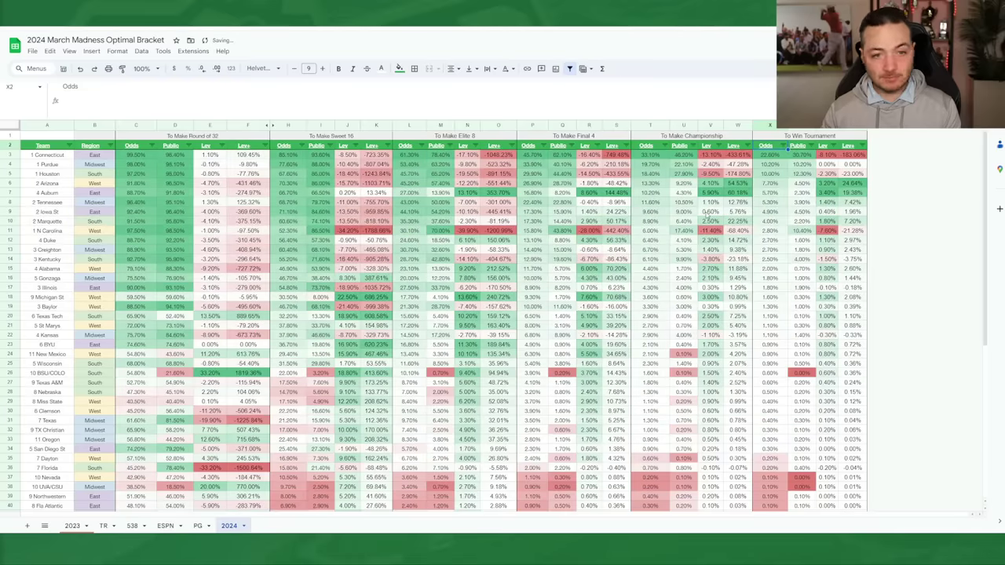
{"action": "left_click", "coordinate": [10, 155]}
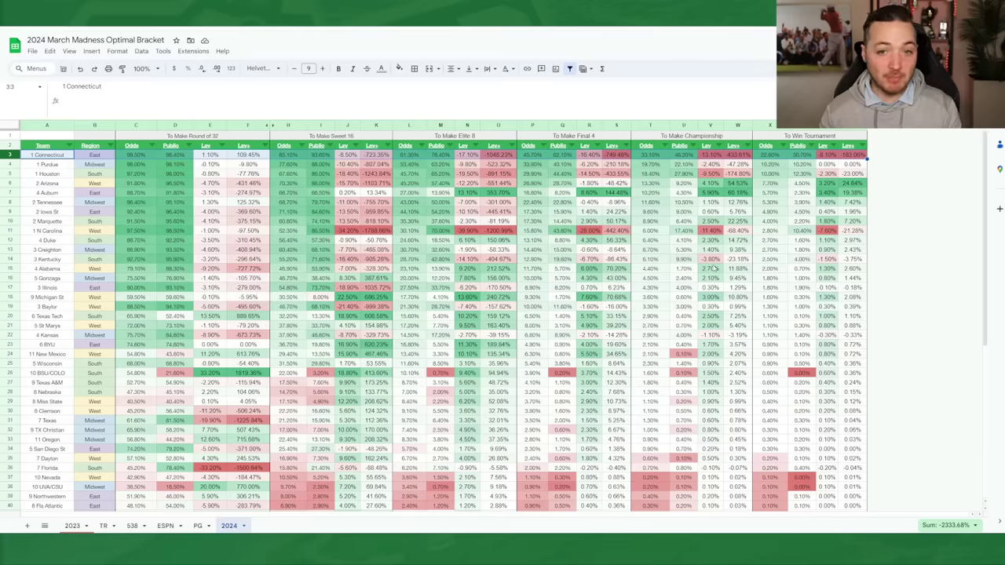
{"action": "left_click", "coordinate": [531, 154]}
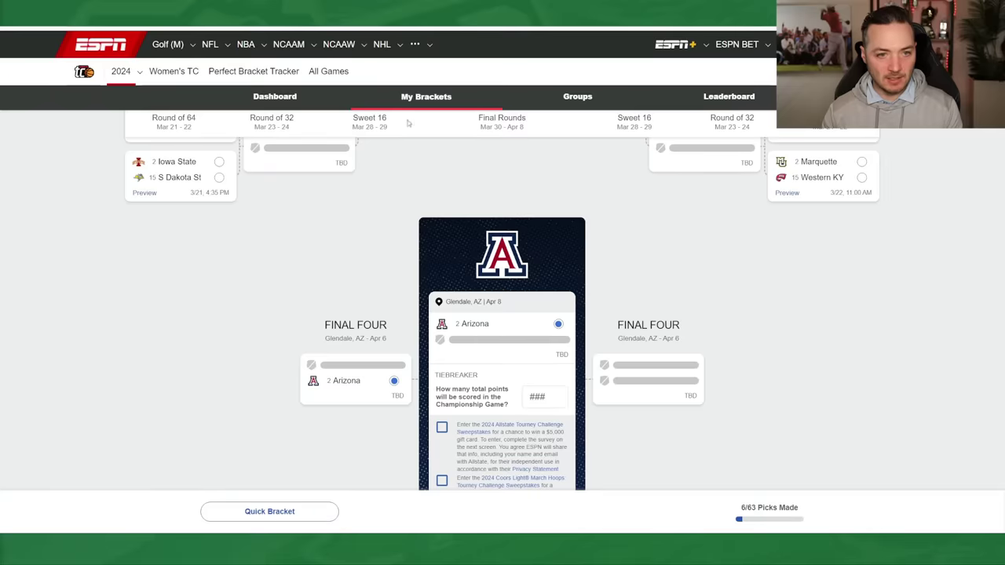
In the ESPN bracket, pick UConn in every East region round to reach the Final Four, and review the Final Four section.
{"action": "scroll", "coordinate": [431, 210], "scroll_direction": "up", "scroll_amount": 4}
{"action": "scroll", "coordinate": [432, 211], "scroll_direction": "down", "scroll_amount": 4}
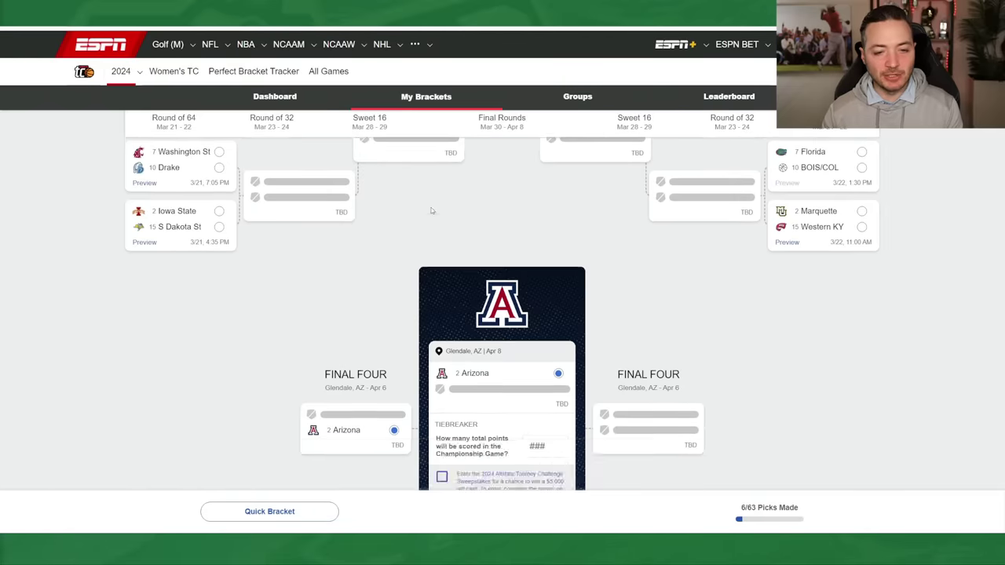
{"action": "scroll", "coordinate": [431, 210], "scroll_direction": "up", "scroll_amount": 10}
{"action": "left_click", "coordinate": [337, 319]}
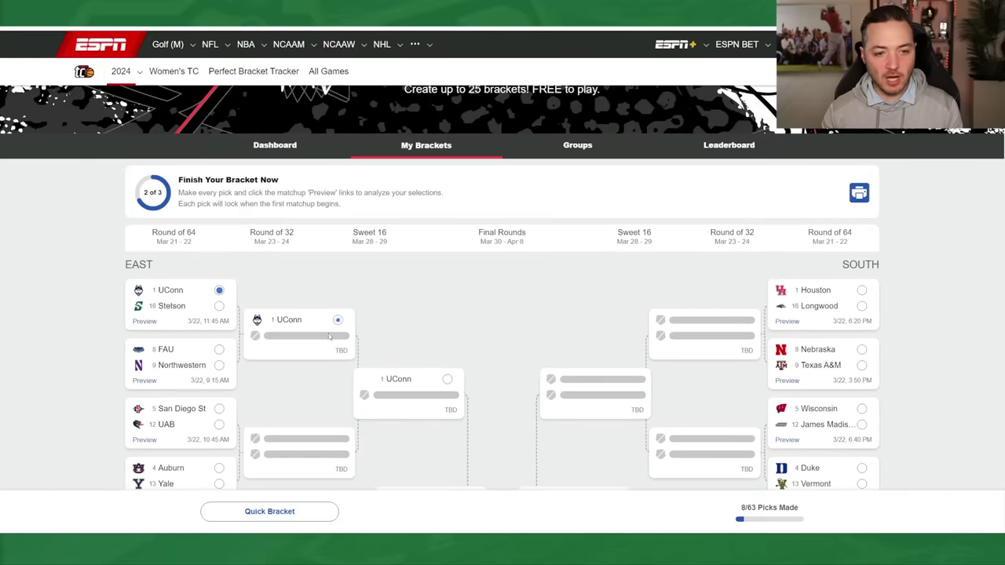
{"action": "scroll", "coordinate": [338, 320], "scroll_direction": "down", "scroll_amount": 2}
{"action": "left_click", "coordinate": [446, 230]}
{"action": "scroll", "coordinate": [446, 230], "scroll_direction": "down", "scroll_amount": 1}
{"action": "left_click", "coordinate": [424, 250]}
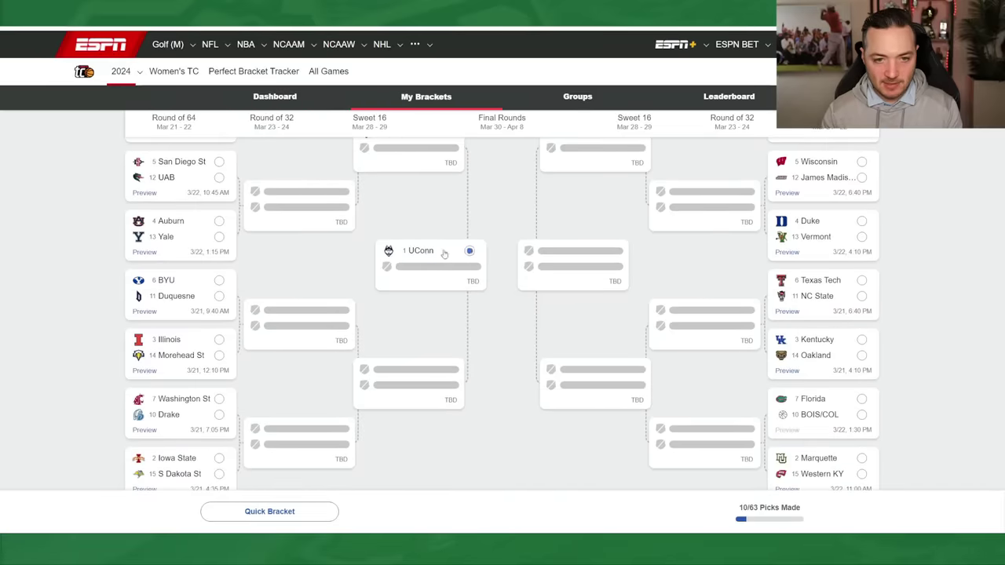
{"action": "scroll", "coordinate": [446, 250], "scroll_direction": "down", "scroll_amount": 3}
{"action": "scroll", "coordinate": [363, 302], "scroll_direction": "down", "scroll_amount": 3}
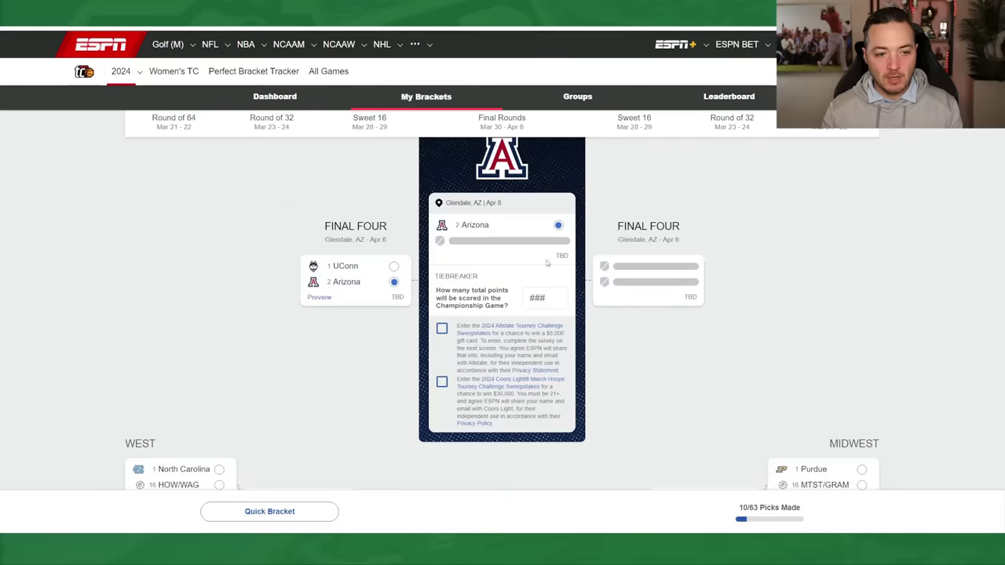
{"action": "scroll", "coordinate": [547, 263], "scroll_direction": "up", "scroll_amount": 10}
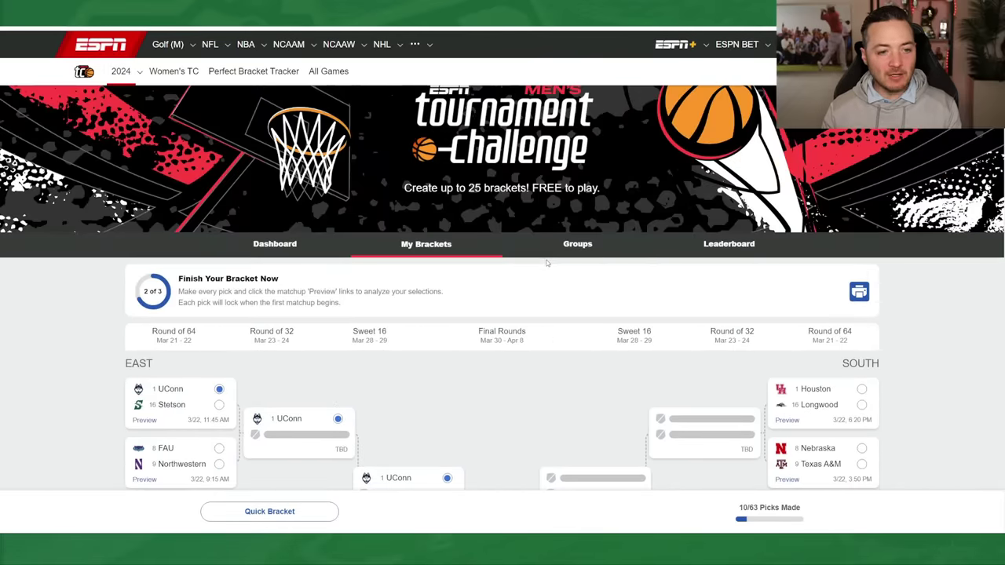
{"action": "scroll", "coordinate": [547, 263], "scroll_direction": "down", "scroll_amount": 10}
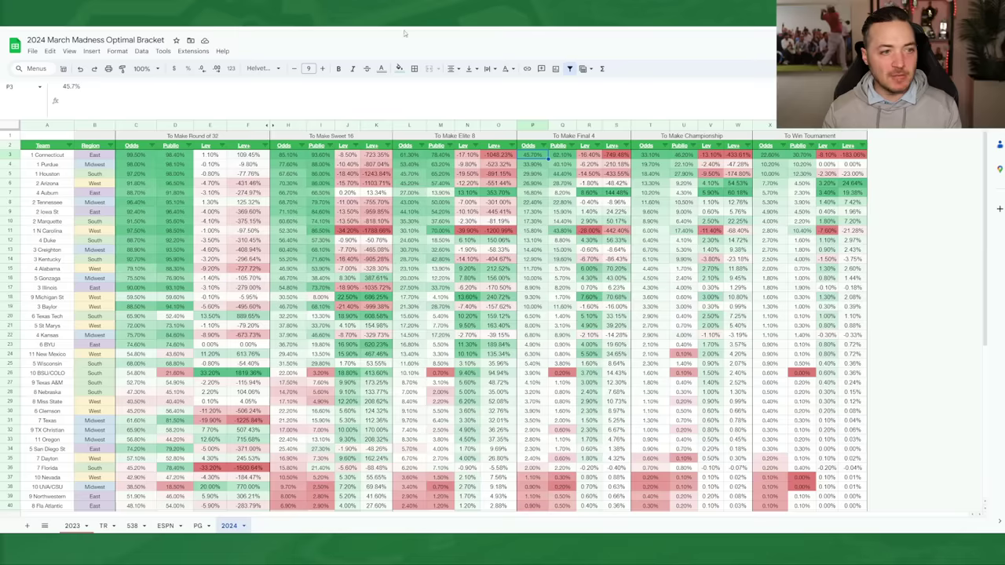
Filter the 2024 sheet's Region column to show only South teams.
{"action": "left_click", "coordinate": [109, 145]}
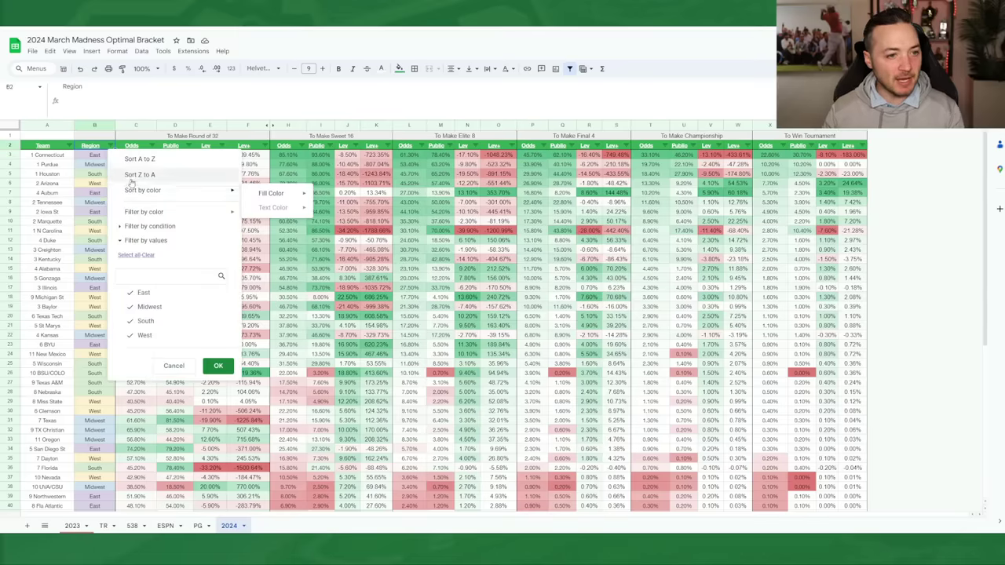
{"action": "left_click", "coordinate": [144, 292]}
{"action": "left_click", "coordinate": [149, 307]}
{"action": "left_click", "coordinate": [145, 336]}
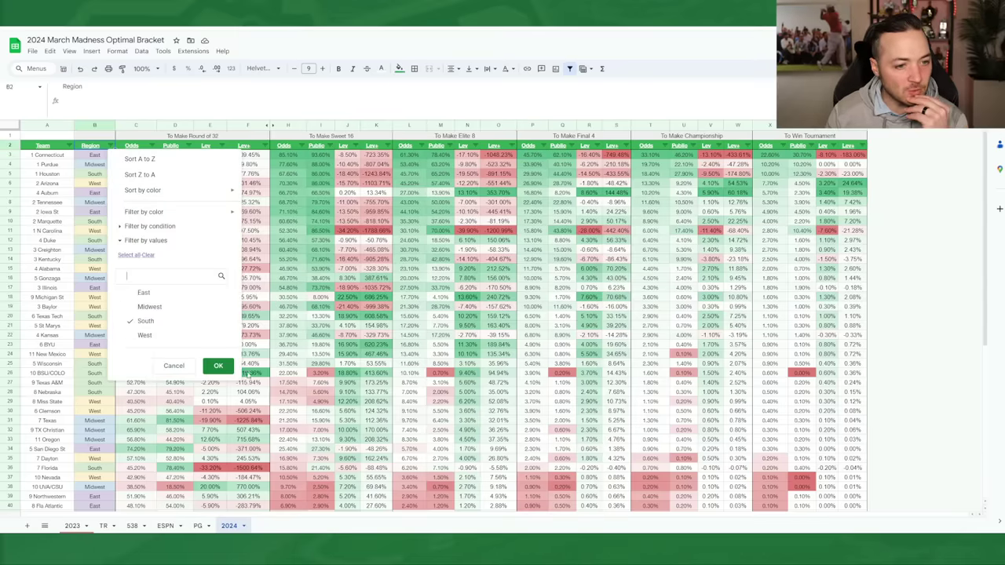
{"action": "left_click", "coordinate": [218, 366]}
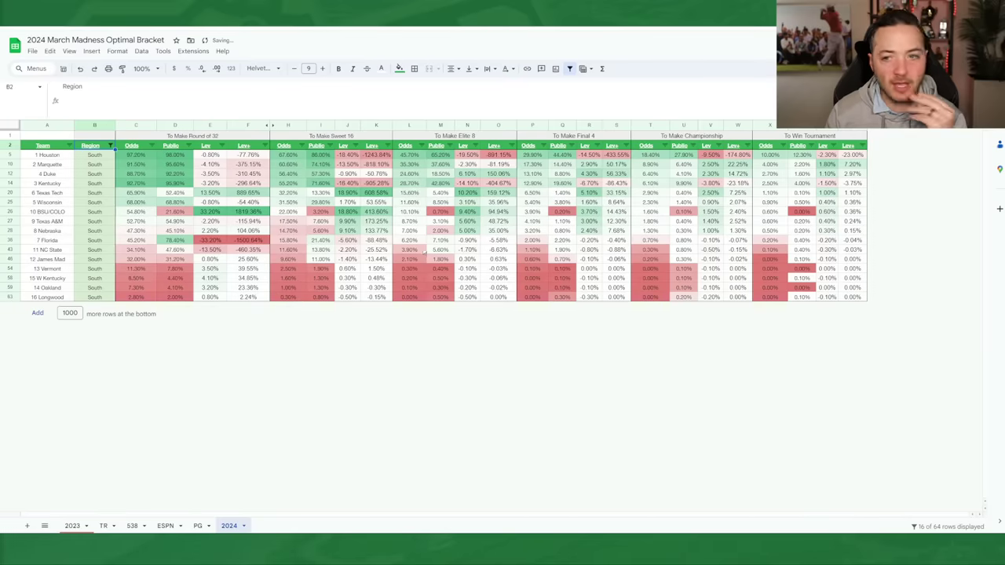
Sort the South teams from highest to lowest by To Win Tournament Lev+ and then by To Make Championship Lev+.
{"action": "left_click", "coordinate": [783, 146]}
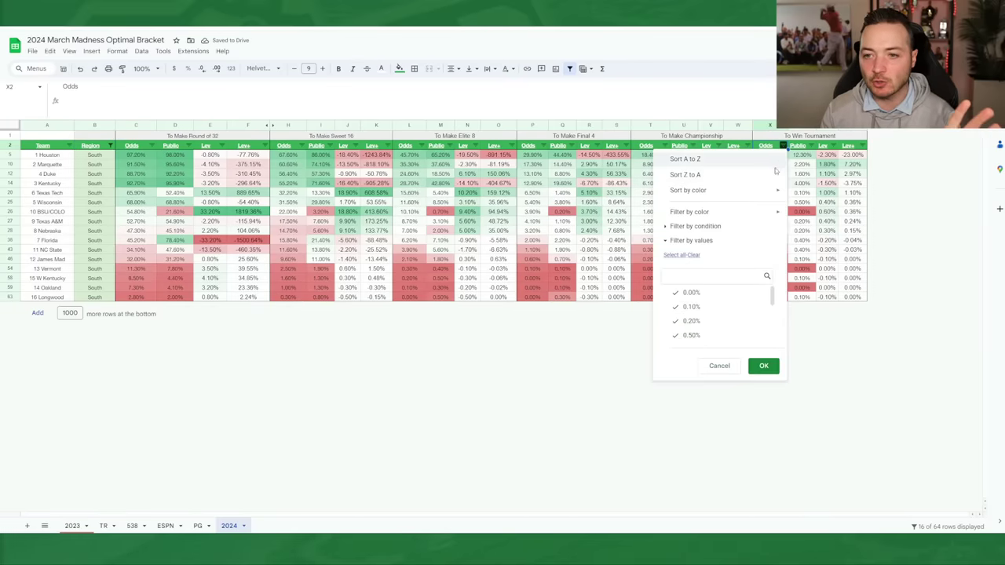
{"action": "left_click", "coordinate": [862, 146]}
{"action": "left_click", "coordinate": [766, 174]}
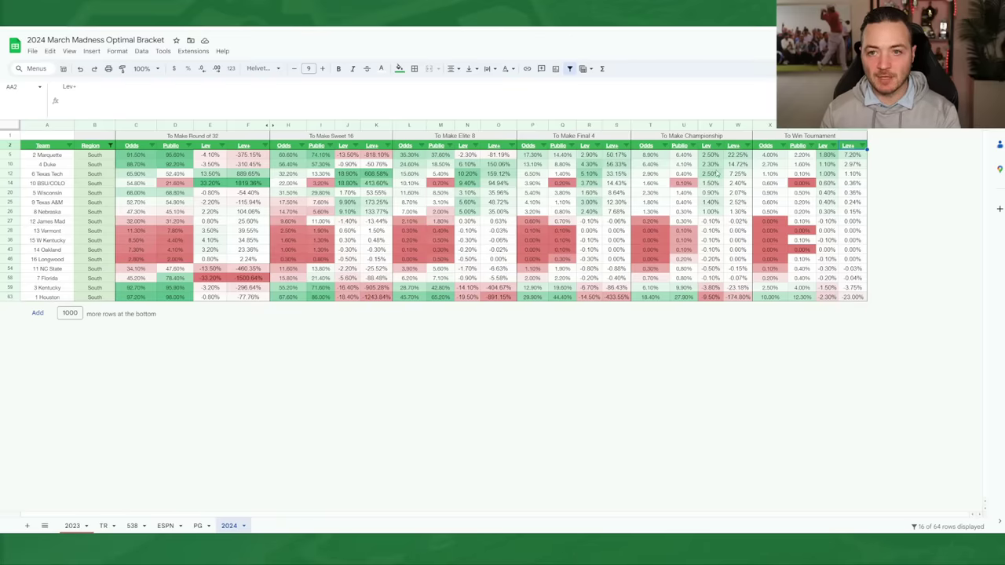
{"action": "left_click", "coordinate": [748, 145]}
{"action": "left_click", "coordinate": [727, 172]}
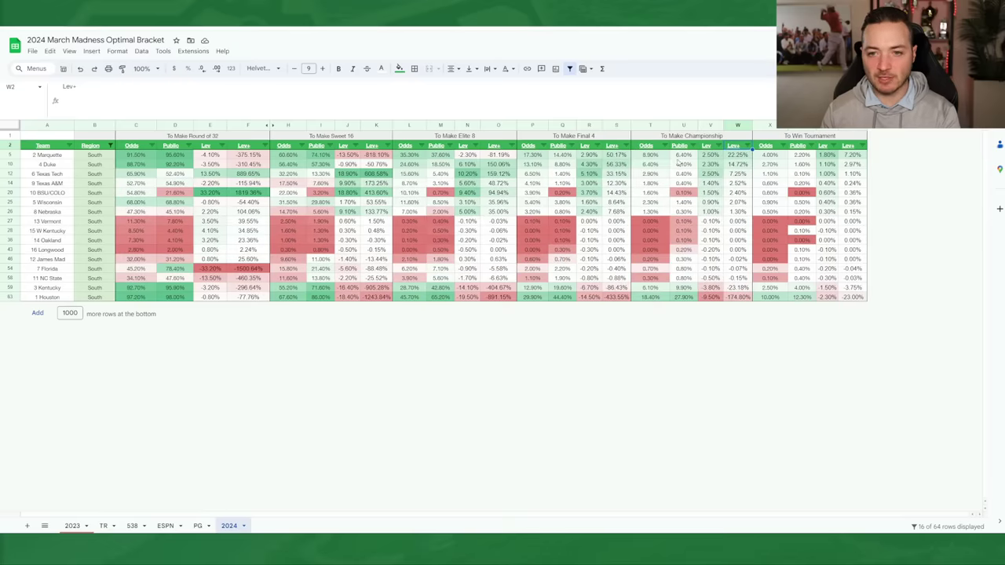
Sort the South teams from highest to lowest by To Make Final 4 Lev+, then again by To Make Championship Lev+.
{"action": "left_click", "coordinate": [626, 146]}
{"action": "left_click", "coordinate": [566, 174]}
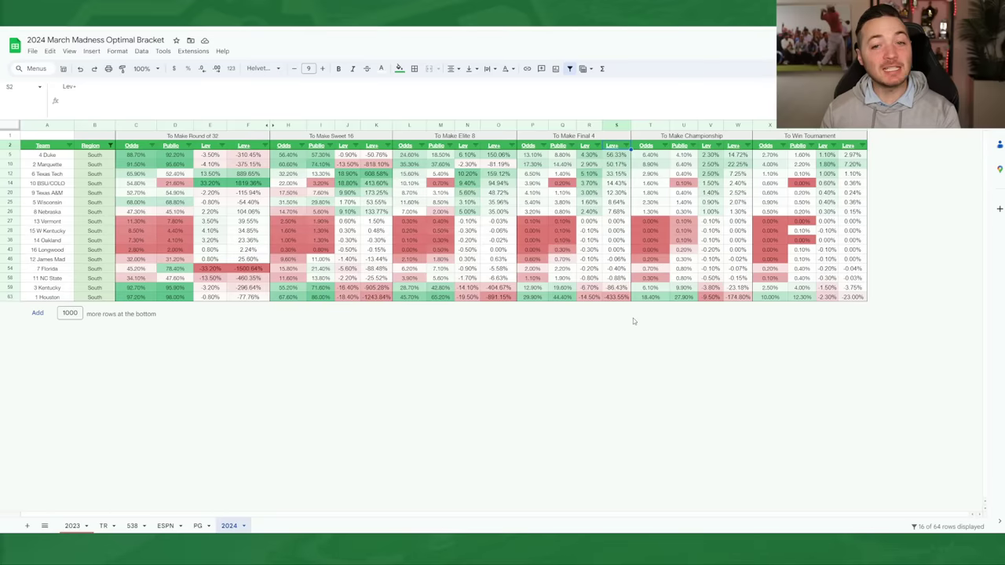
{"action": "left_click", "coordinate": [748, 146]}
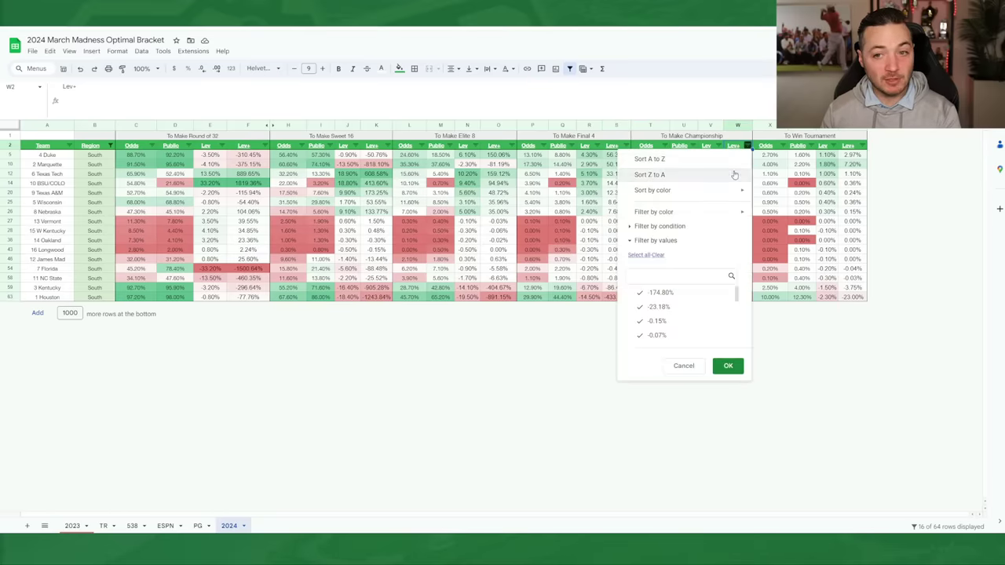
{"action": "left_click", "coordinate": [734, 175]}
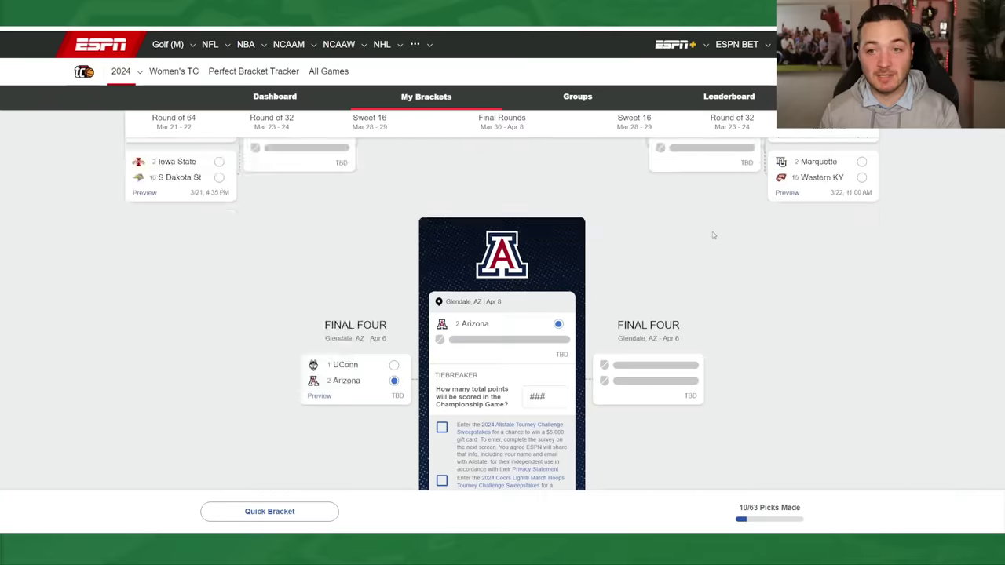
In the ESPN bracket's South region, pick Marquette through the Round of 64, Round of 32 and Sweet 16 to reach the Elite 8.
{"action": "scroll", "coordinate": [712, 232], "scroll_direction": "up", "scroll_amount": 6}
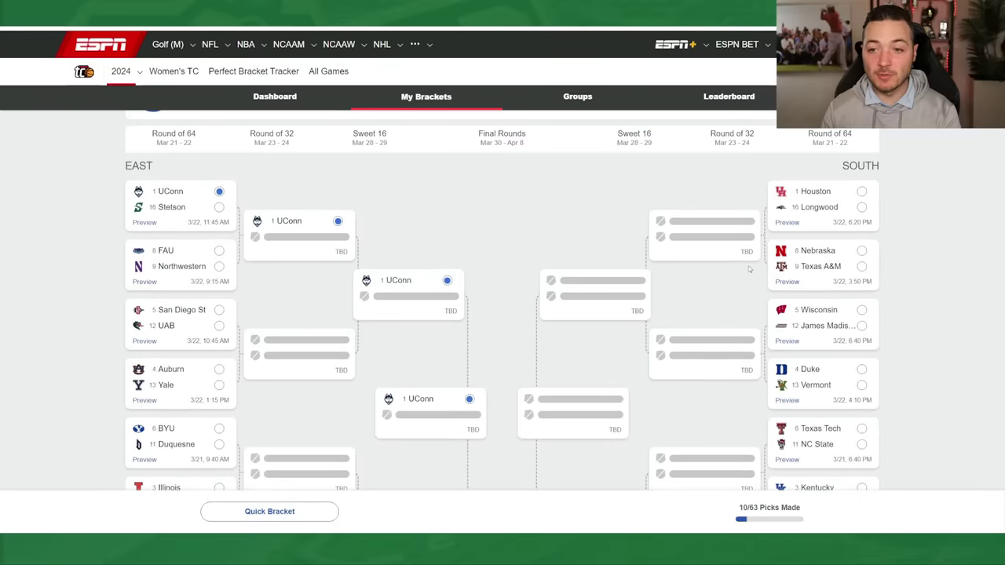
{"action": "scroll", "coordinate": [756, 300], "scroll_direction": "down", "scroll_amount": 5}
{"action": "left_click", "coordinate": [862, 310]}
{"action": "left_click", "coordinate": [743, 296]}
{"action": "left_click", "coordinate": [585, 244]}
{"action": "scroll", "coordinate": [592, 248], "scroll_direction": "up", "scroll_amount": 3}
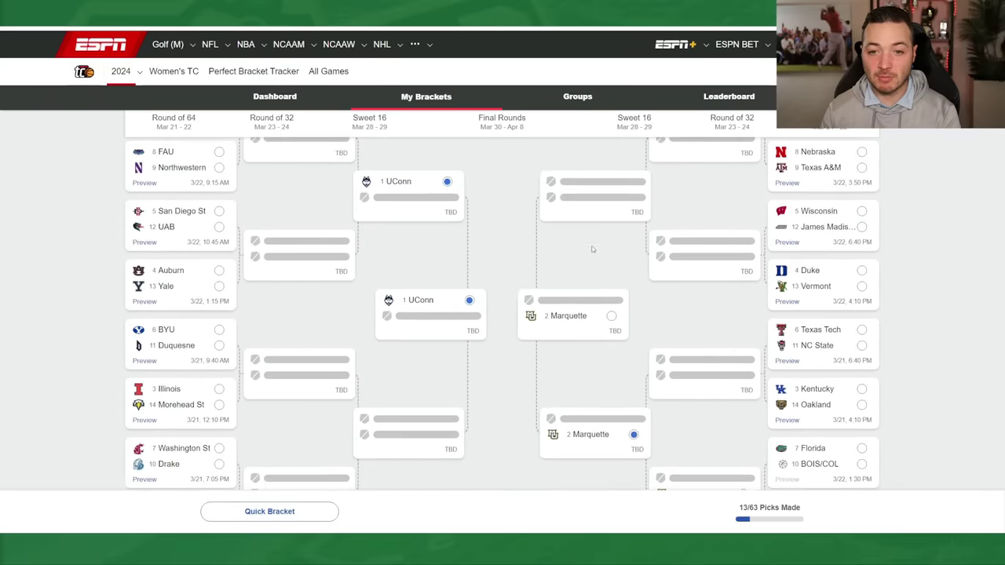
{"action": "scroll", "coordinate": [572, 319], "scroll_direction": "down", "scroll_amount": 1}
{"action": "scroll", "coordinate": [809, 244], "scroll_direction": "up", "scroll_amount": 3}
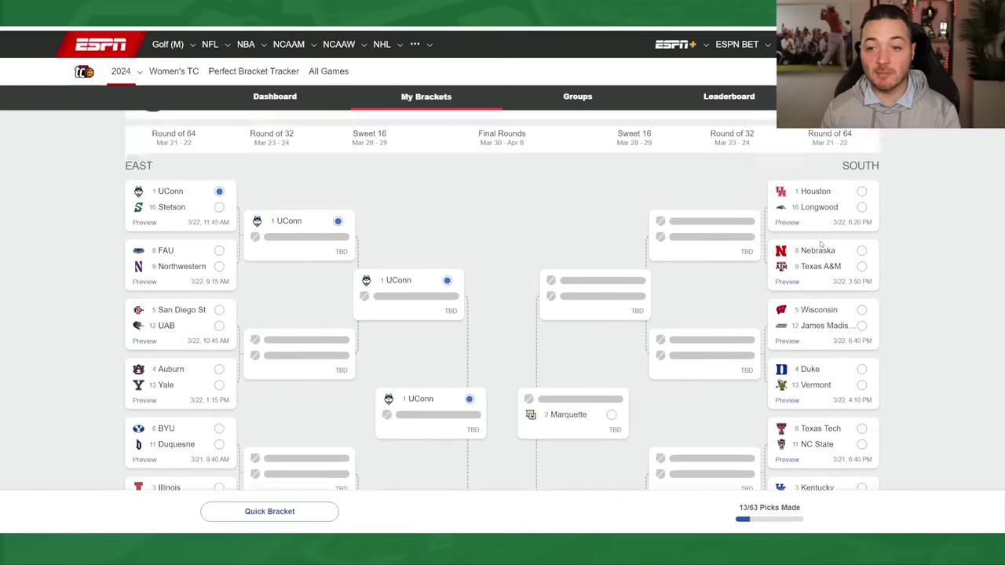
Pick Duke to win its Round of 64, Round of 32 and Sweet 16 games in the South region.
{"action": "scroll", "coordinate": [805, 305], "scroll_direction": "down", "scroll_amount": 1}
{"action": "left_click", "coordinate": [861, 320]}
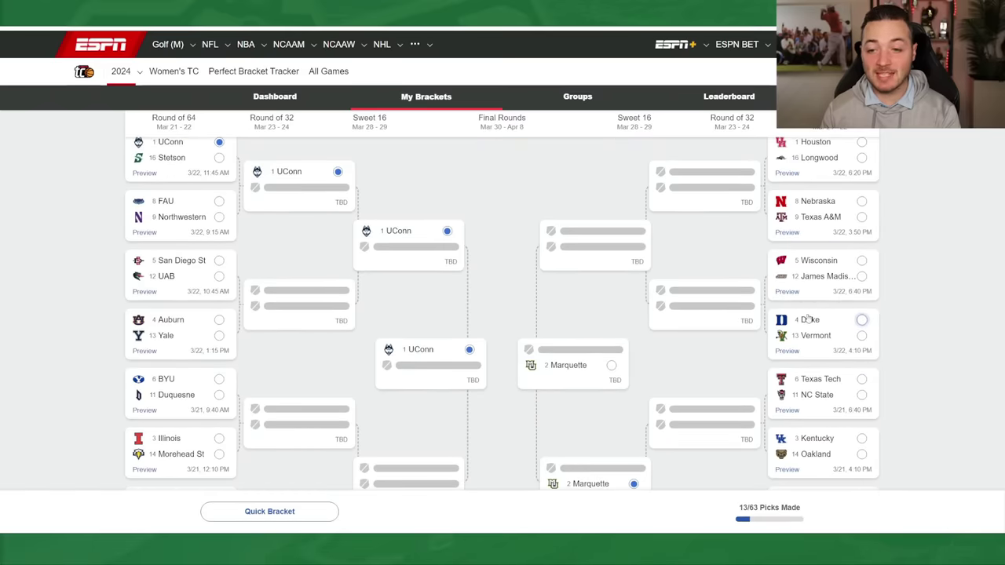
{"action": "left_click", "coordinate": [743, 306]}
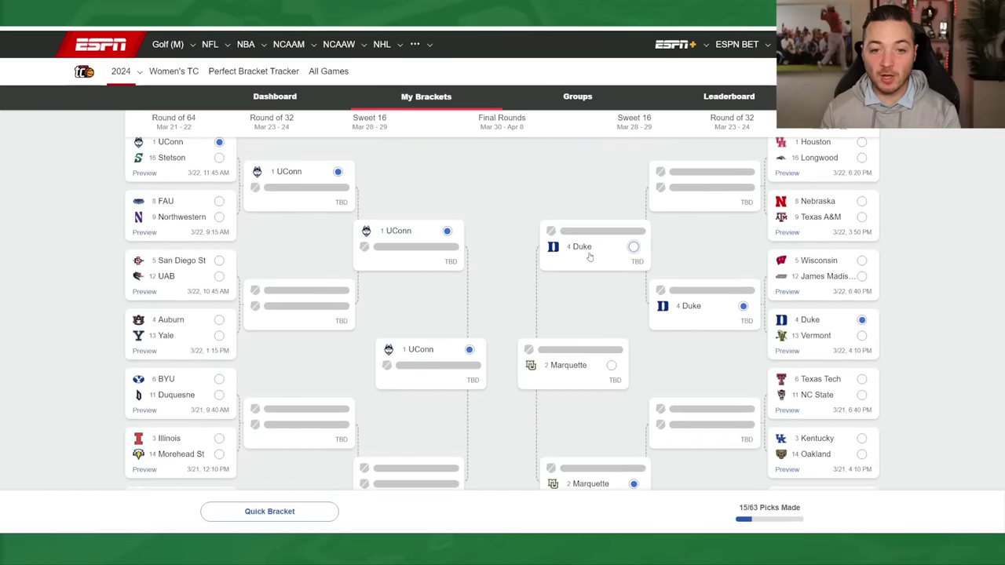
{"action": "left_click", "coordinate": [589, 255]}
Pick Marquette over Duke in the South regional final to send Marquette to the Final Four.
{"action": "scroll", "coordinate": [599, 286], "scroll_direction": "down", "scroll_amount": 1}
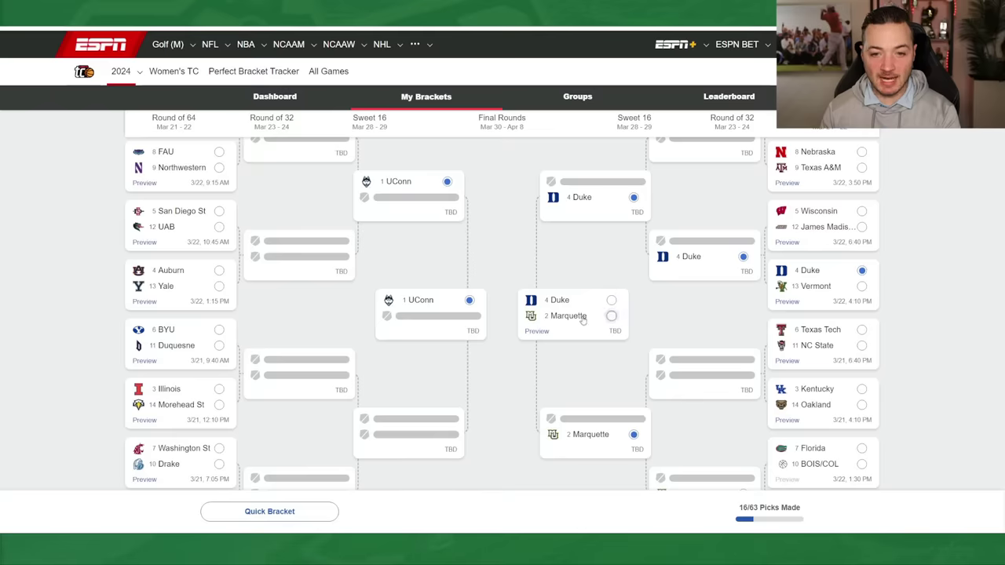
{"action": "left_click", "coordinate": [611, 315]}
{"action": "scroll", "coordinate": [605, 318], "scroll_direction": "down", "scroll_amount": 5}
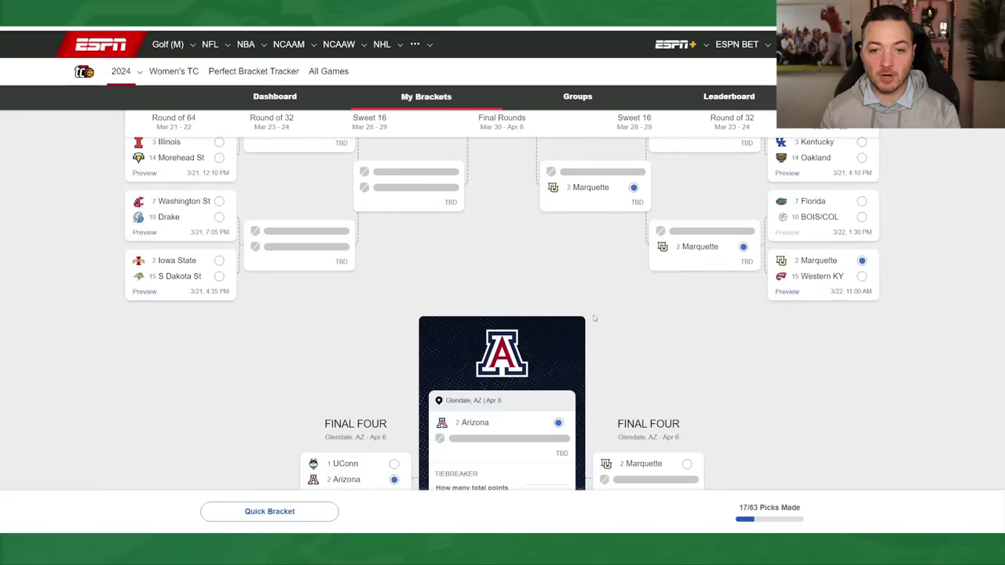
{"action": "scroll", "coordinate": [613, 317], "scroll_direction": "up", "scroll_amount": 5}
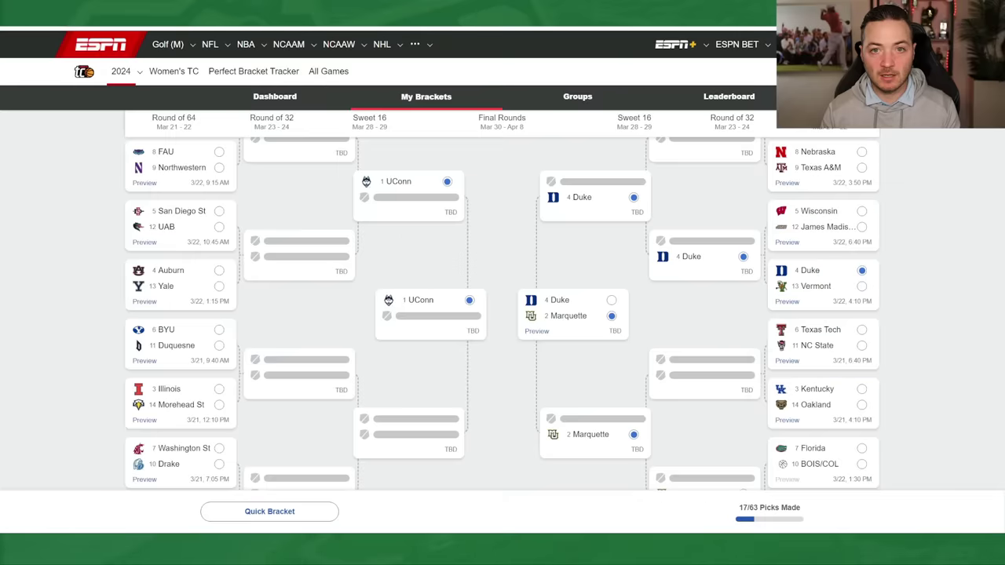
Pick Houston to win its Round of 64 and Round of 32 games in the South region.
{"action": "left_click", "coordinate": [861, 240]}
{"action": "left_click", "coordinate": [743, 271]}
{"action": "scroll", "coordinate": [648, 299], "scroll_direction": "down", "scroll_amount": 1}
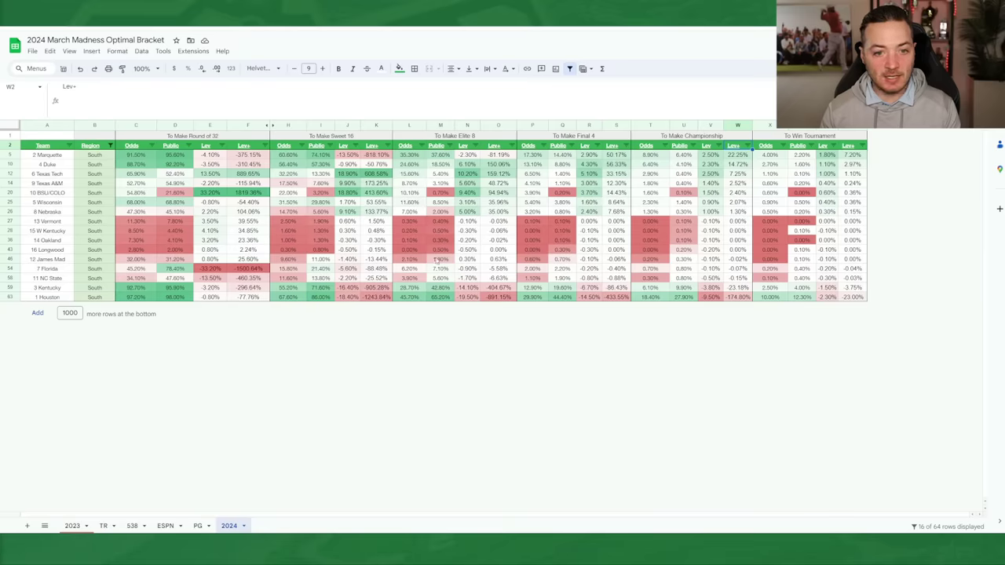
Switch to the 2024 sheet to check Houston's To Make Elite 8 odds, and review the Final Four section of the ESPN bracket.
{"action": "left_click", "coordinate": [416, 298]}
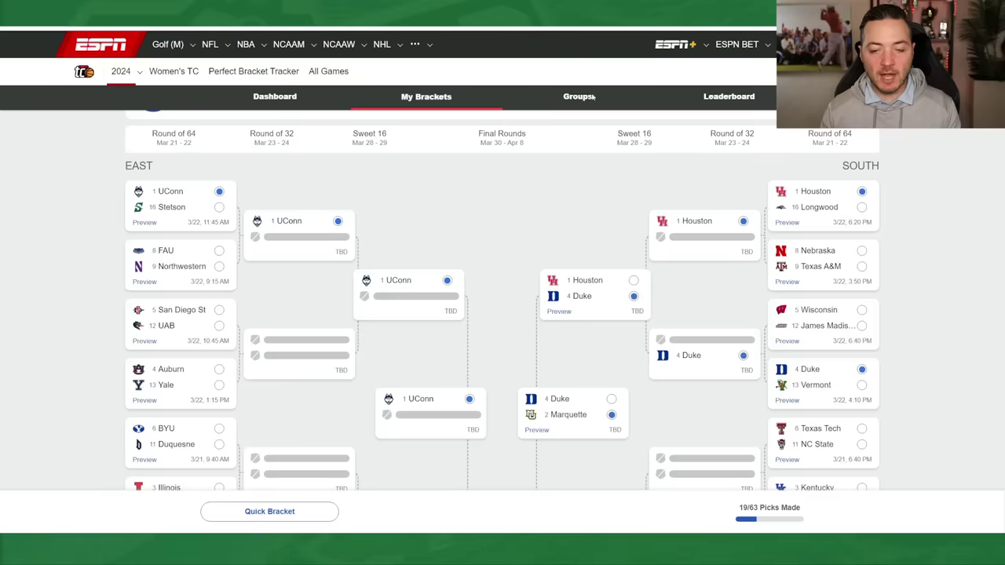
{"action": "scroll", "coordinate": [659, 250], "scroll_direction": "down", "scroll_amount": 3}
{"action": "scroll", "coordinate": [656, 251], "scroll_direction": "down", "scroll_amount": 4}
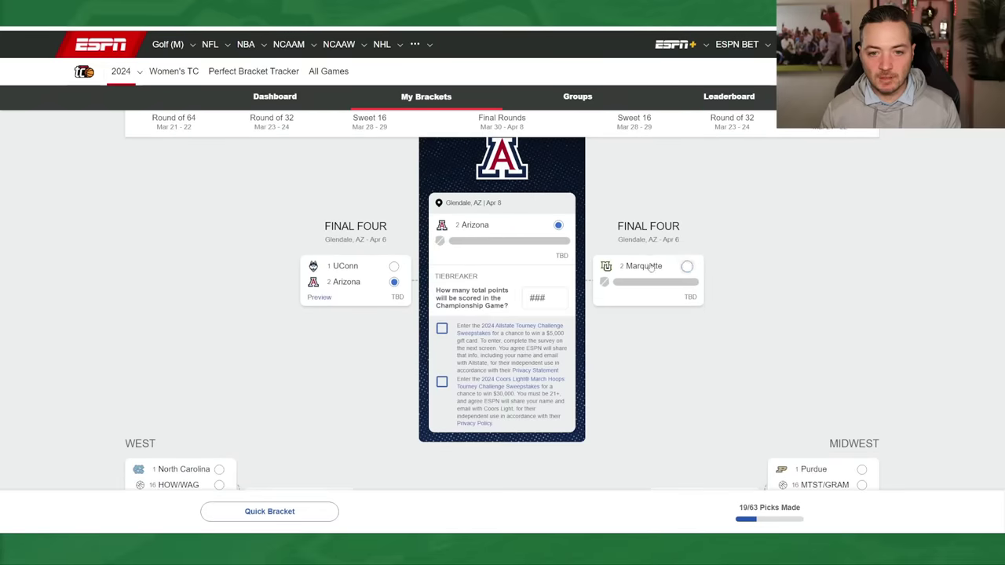
{"action": "scroll", "coordinate": [651, 267], "scroll_direction": "up", "scroll_amount": 2}
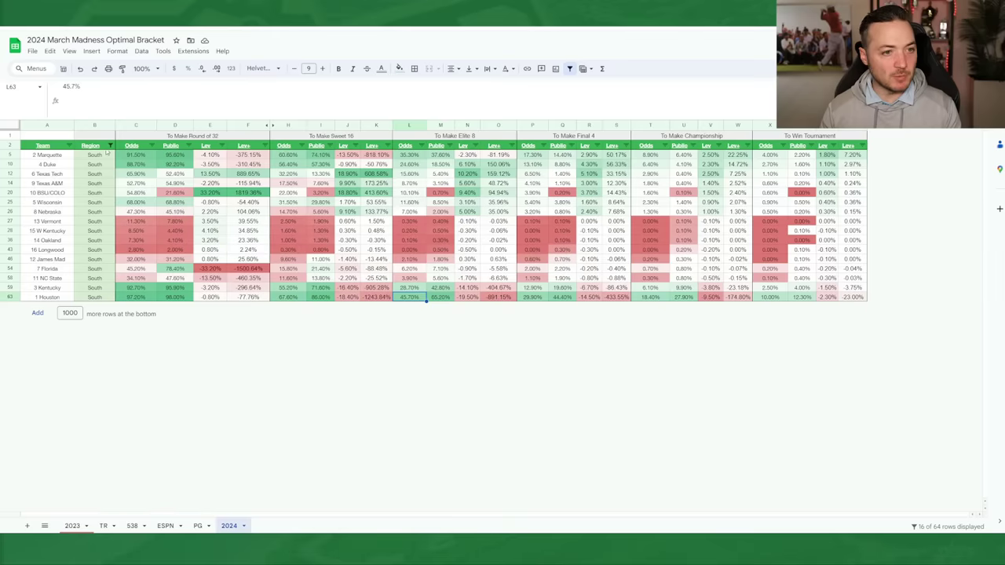
In the 2024 sheet, show only Midwest teams and sort them from highest to lowest by To Make Championship Lev+.
{"action": "left_click", "coordinate": [110, 146]}
{"action": "left_click", "coordinate": [146, 292]}
{"action": "left_click", "coordinate": [217, 366]}
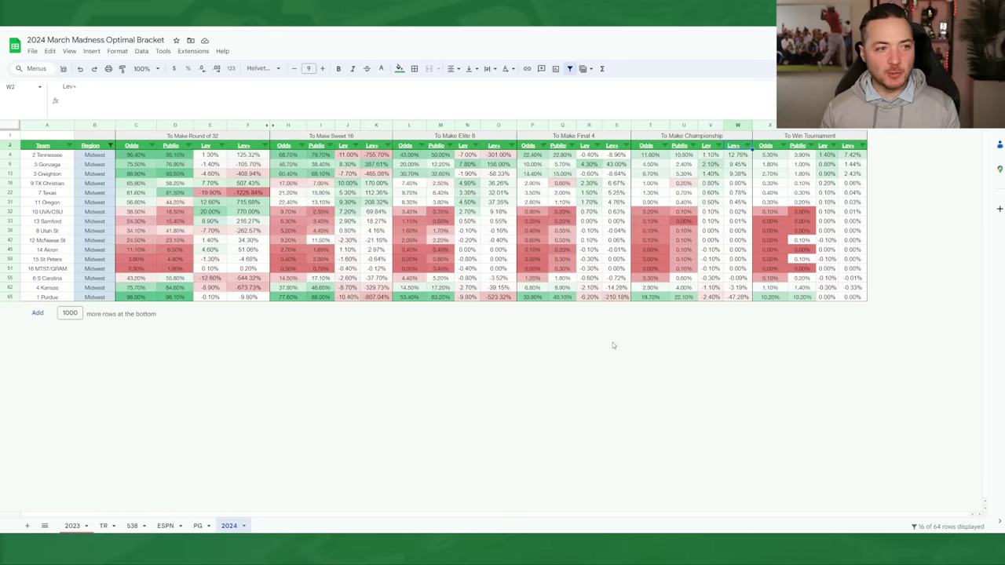
Examine Tennessee's row, comparing its Lev+ values for making the Final 4, making the championship and winning the tournament.
{"action": "left_click", "coordinate": [11, 154]}
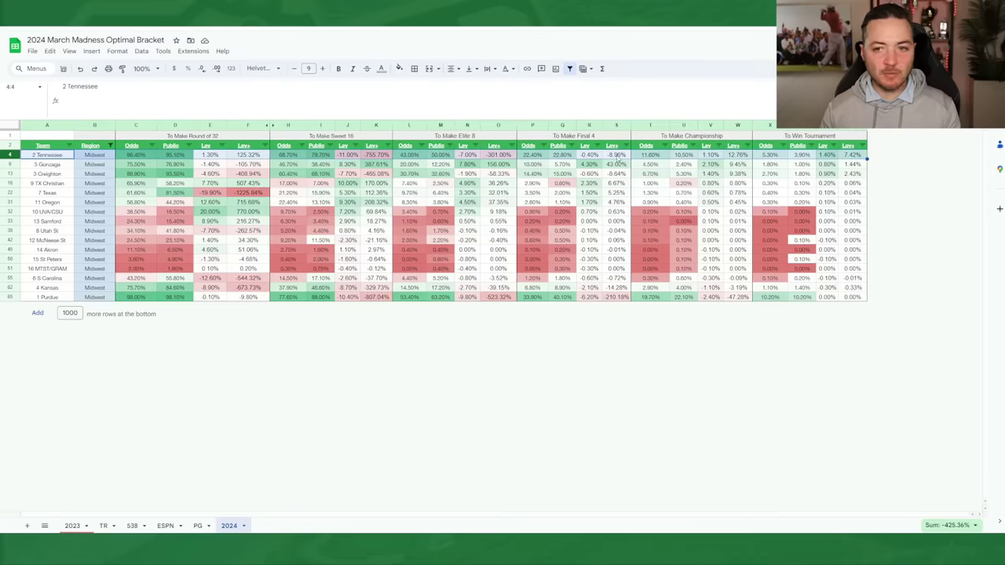
{"action": "left_click_drag", "start_coordinate": [651, 155], "coordinate": [854, 158]}
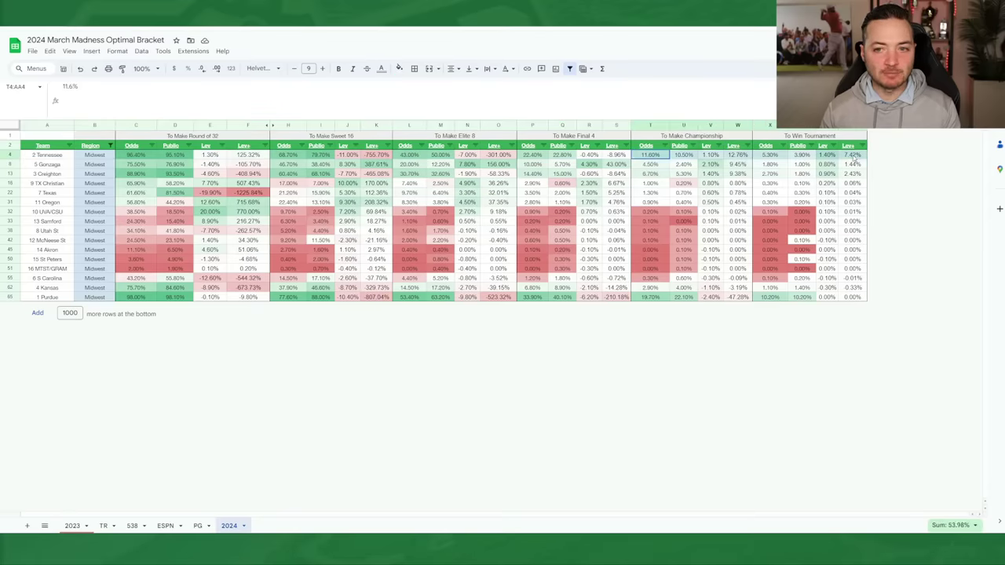
{"action": "left_click", "coordinate": [619, 157]}
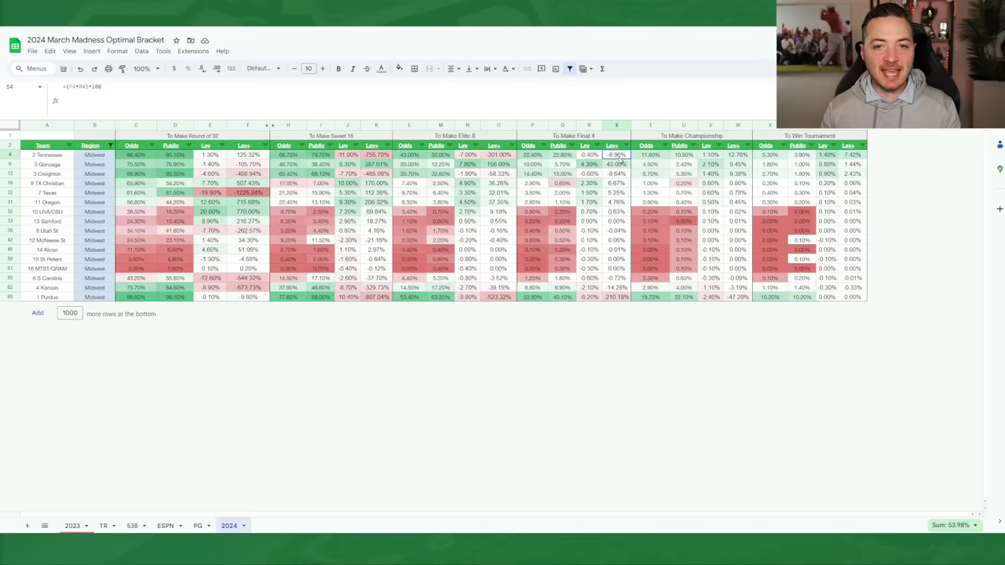
{"action": "left_click", "coordinate": [725, 157]}
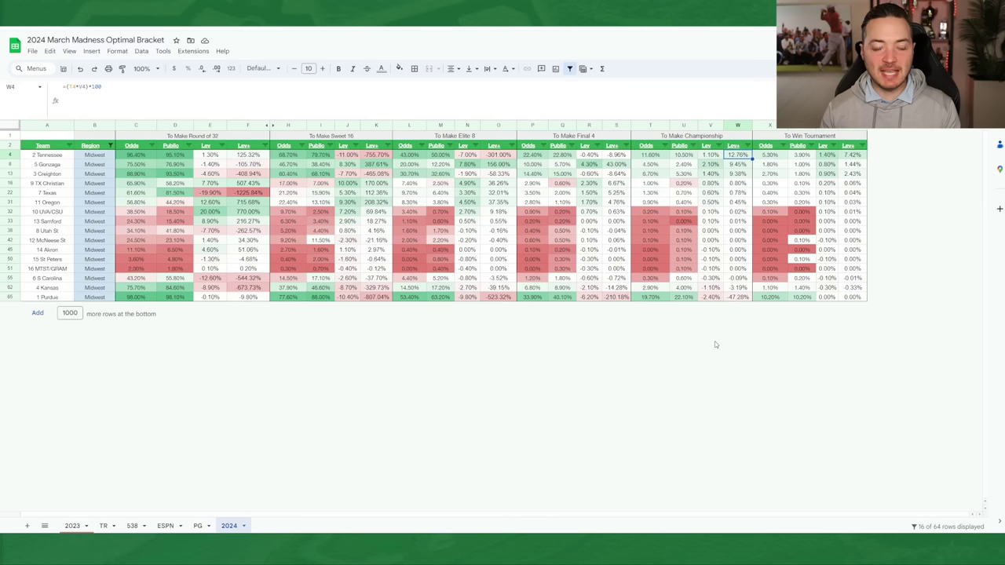
{"action": "left_click", "coordinate": [852, 155]}
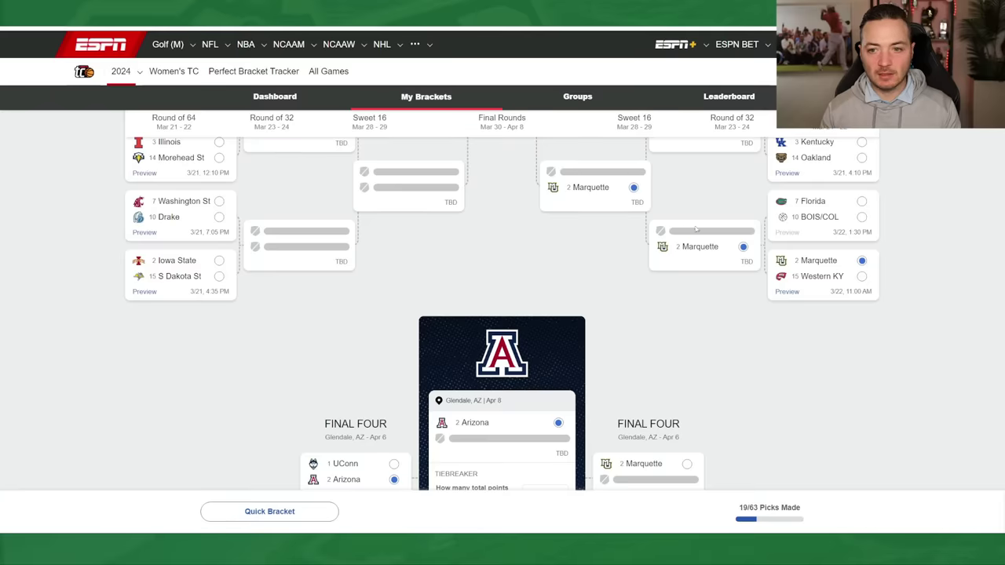
In the ESPN bracket, pick Tennessee in every Midwest region round to reach the Final Four.
{"action": "scroll", "coordinate": [696, 229], "scroll_direction": "down", "scroll_amount": 10}
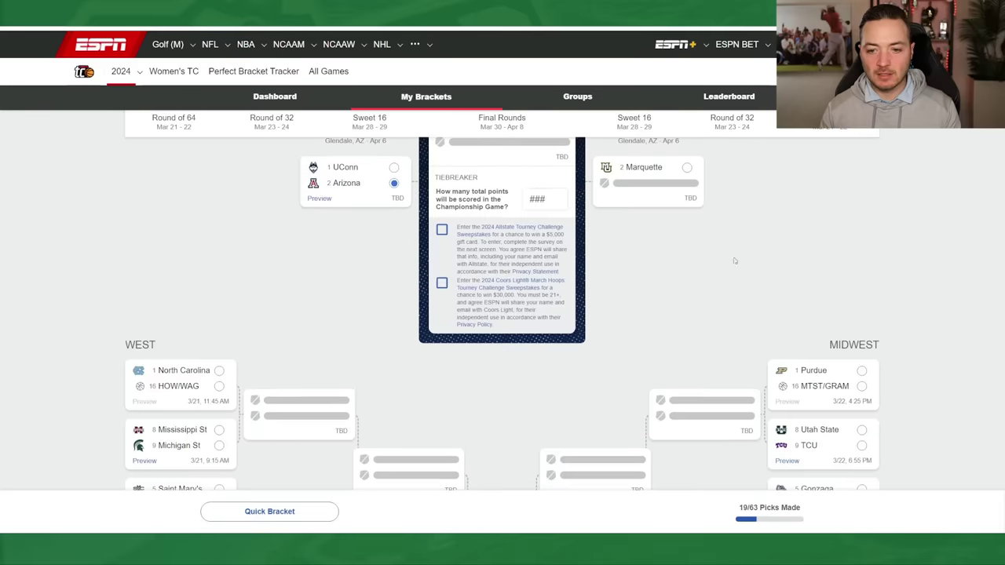
{"action": "left_click", "coordinate": [862, 391]}
{"action": "left_click", "coordinate": [687, 380]}
{"action": "left_click", "coordinate": [635, 317]}
{"action": "scroll", "coordinate": [605, 311], "scroll_direction": "up", "scroll_amount": 2}
{"action": "left_click", "coordinate": [583, 301]}
{"action": "scroll", "coordinate": [621, 293], "scroll_direction": "up", "scroll_amount": 5}
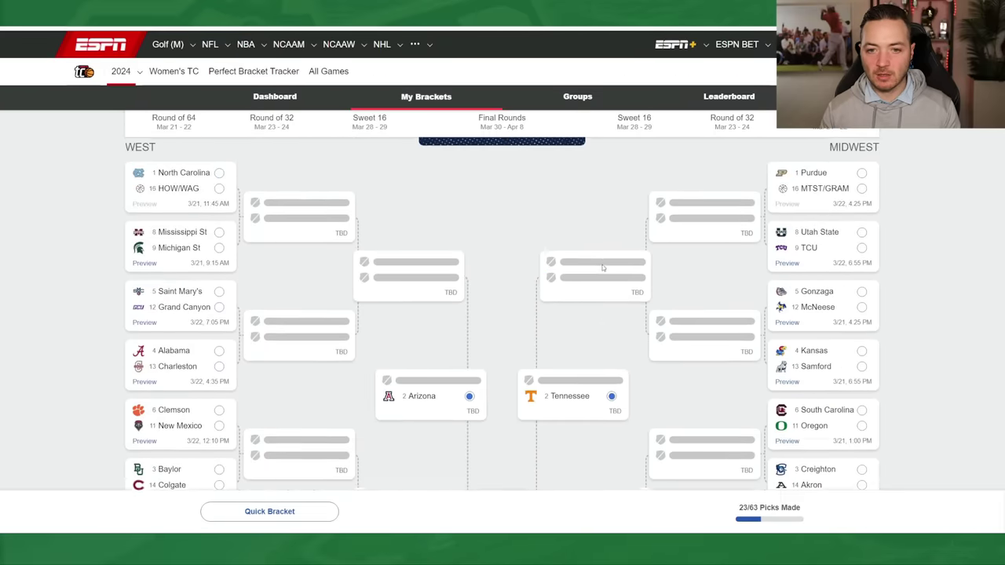
{"action": "scroll", "coordinate": [622, 293], "scroll_direction": "down", "scroll_amount": 1}
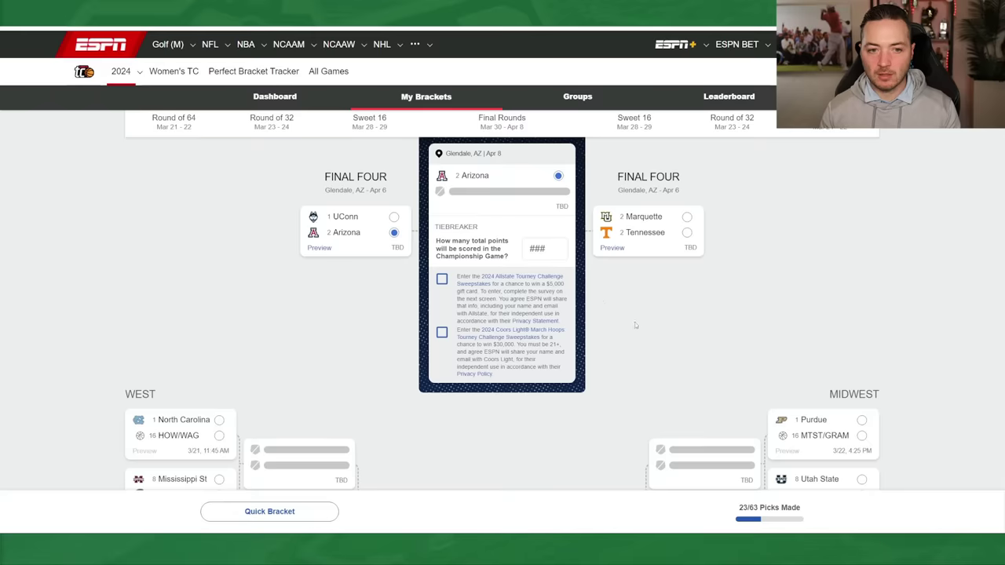
{"action": "scroll", "coordinate": [636, 324], "scroll_direction": "up", "scroll_amount": 2}
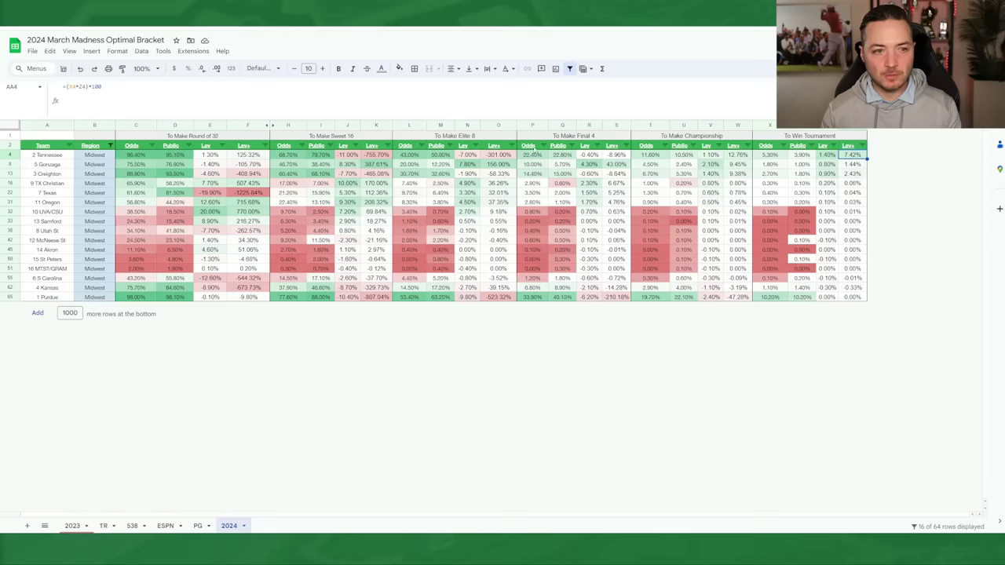
Filter the 2024 sheet to Midwest and South teams together and sort them from highest to lowest by To Make Championship Lev+.
{"action": "left_click", "coordinate": [110, 145]}
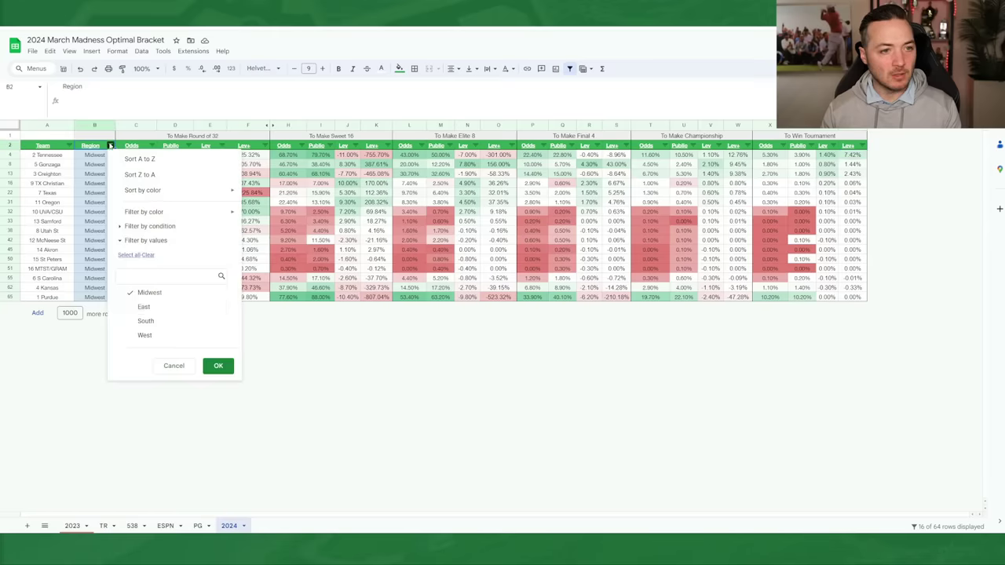
{"action": "left_click", "coordinate": [145, 320]}
{"action": "left_click", "coordinate": [218, 366]}
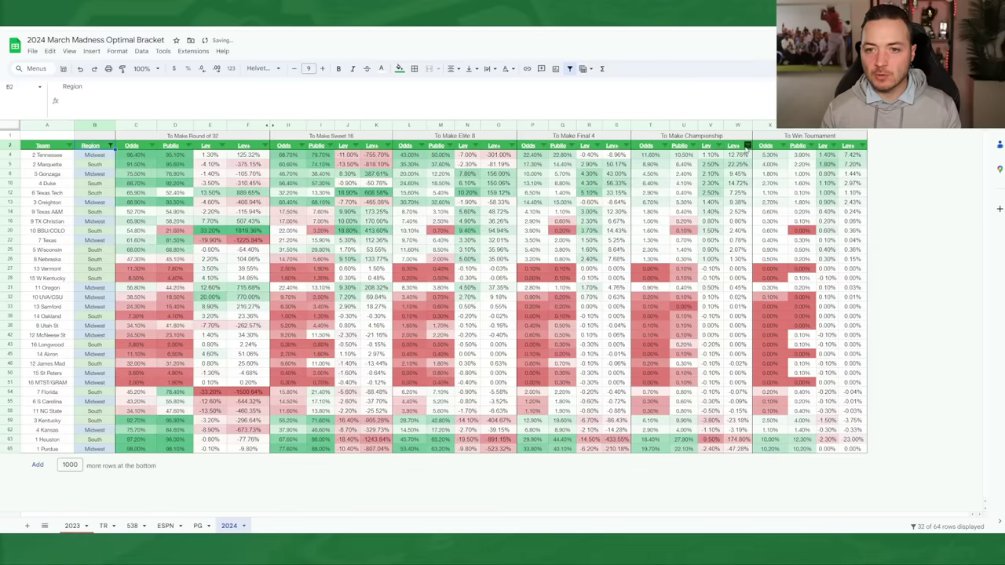
{"action": "left_click", "coordinate": [747, 146]}
{"action": "left_click", "coordinate": [652, 174]}
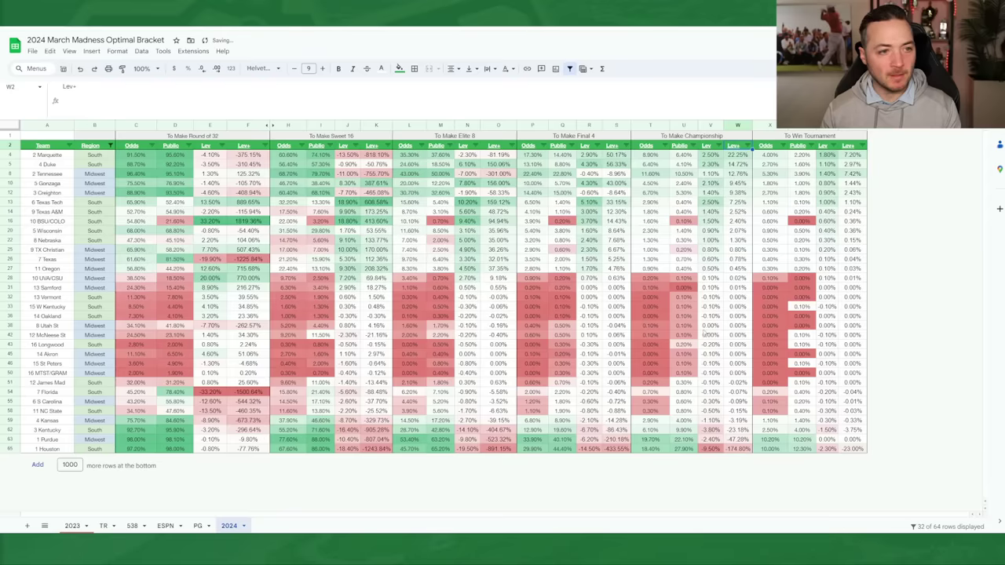
Compare the To Make Championship Lev+ values of the top five South and Midwest teams, from Marquette down to Creighton.
{"action": "left_click", "coordinate": [745, 156]}
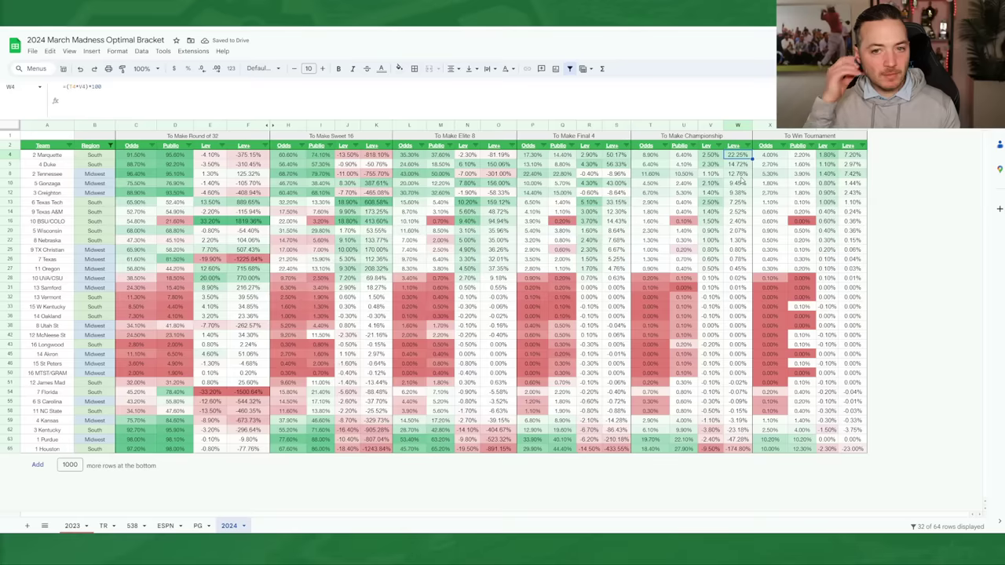
{"action": "key", "text": "Down"}
{"action": "key", "text": "Down"}
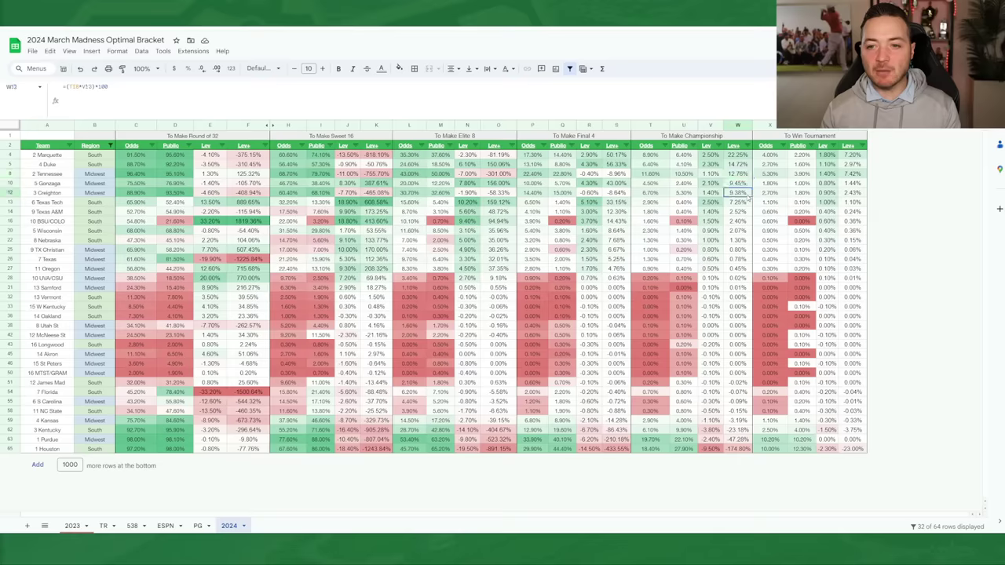
{"action": "left_click", "coordinate": [748, 193], "text": "shift"}
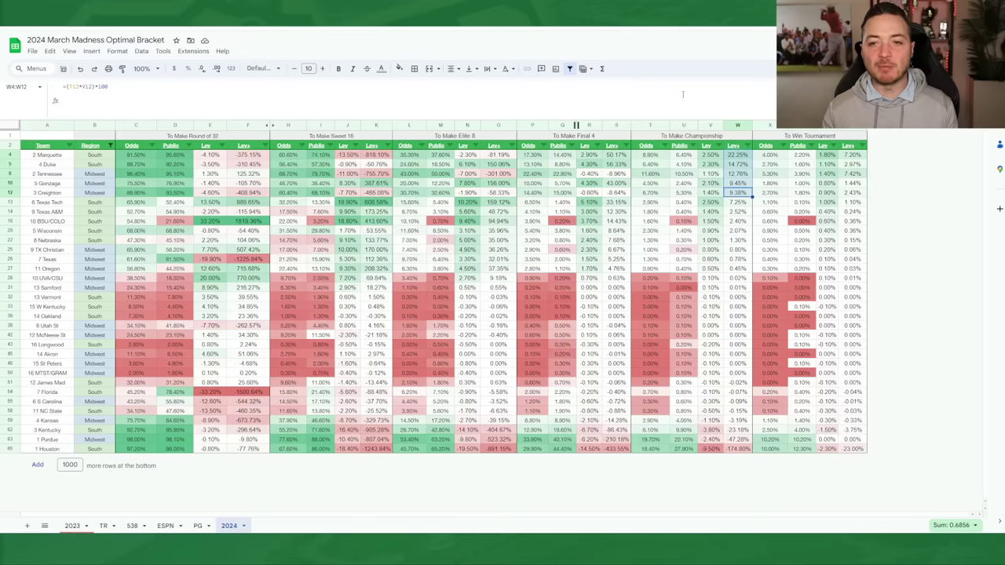
{"action": "left_click", "coordinate": [739, 158]}
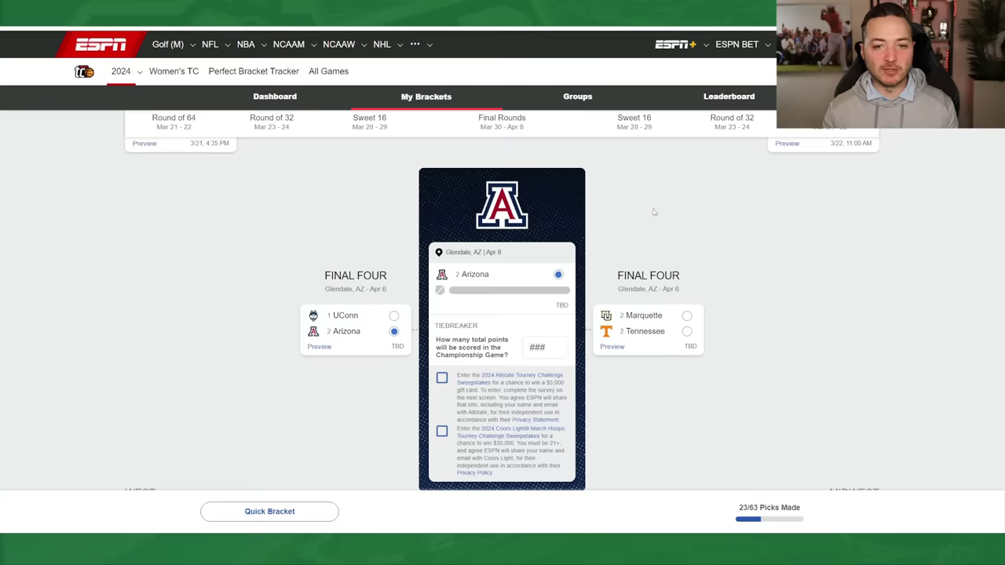
In the ESPN bracket, pick Marquette over Tennessee in the Final Four and set the championship tiebreaker to 138 total points.
{"action": "left_click", "coordinate": [687, 315]}
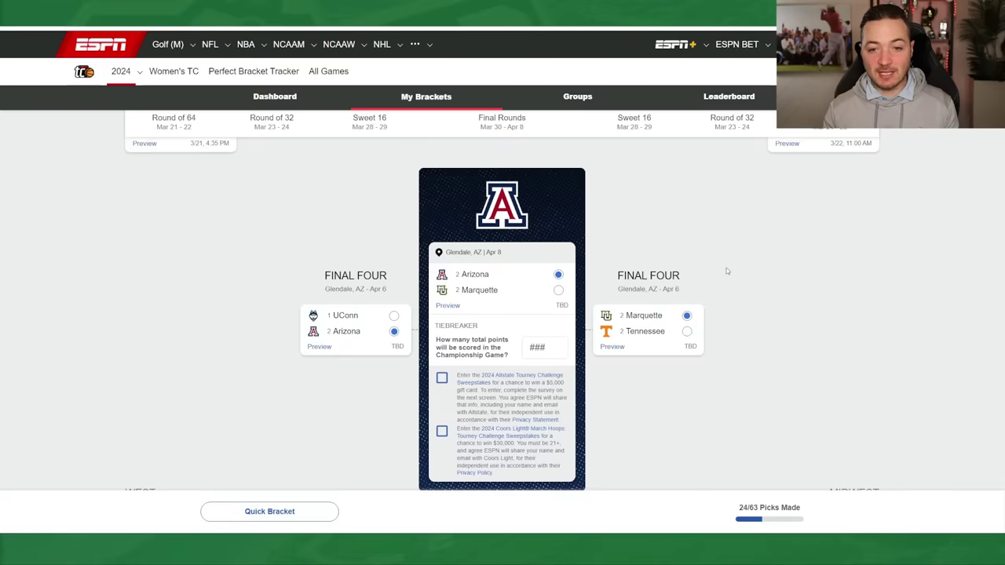
{"action": "left_click", "coordinate": [536, 349]}
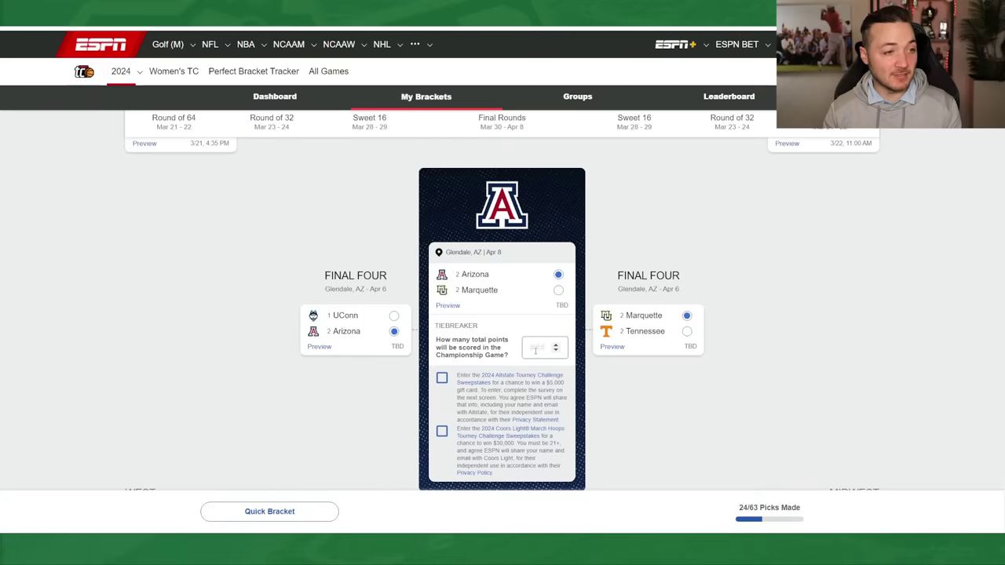
{"action": "type", "text": "138"}
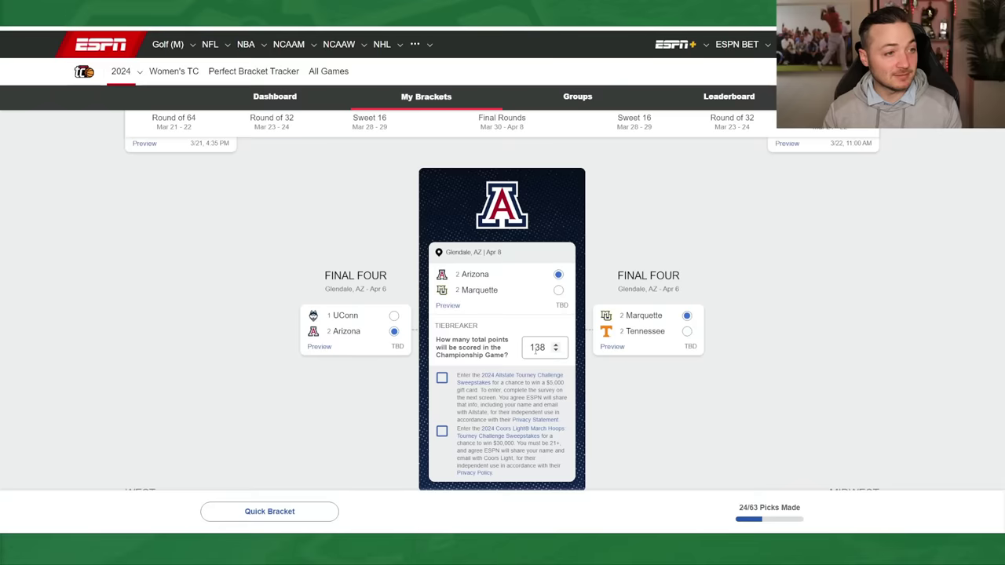
{"action": "left_click", "coordinate": [643, 220]}
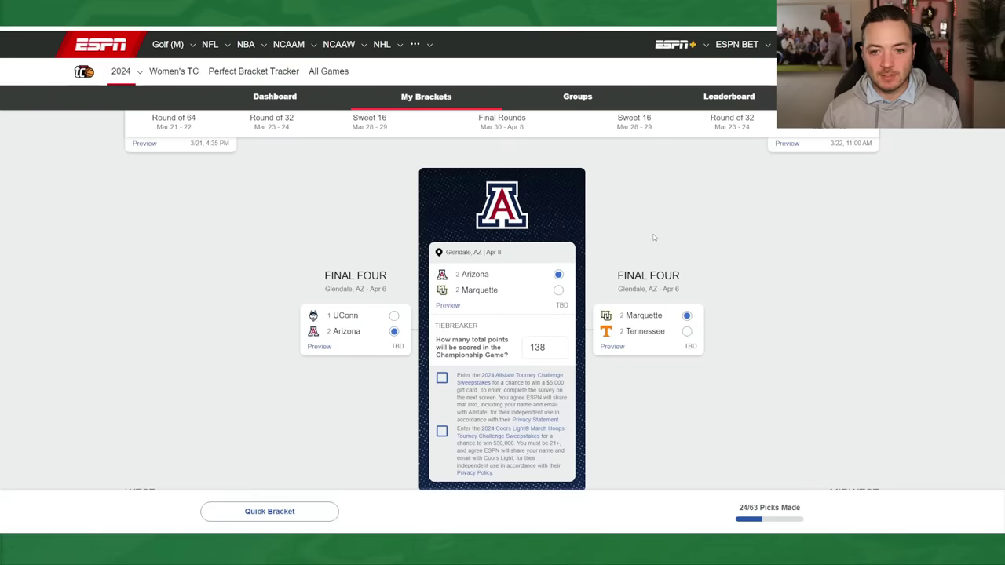
{"action": "scroll", "coordinate": [652, 234], "scroll_direction": "up", "scroll_amount": 5}
{"action": "scroll", "coordinate": [659, 235], "scroll_direction": "down", "scroll_amount": 6}
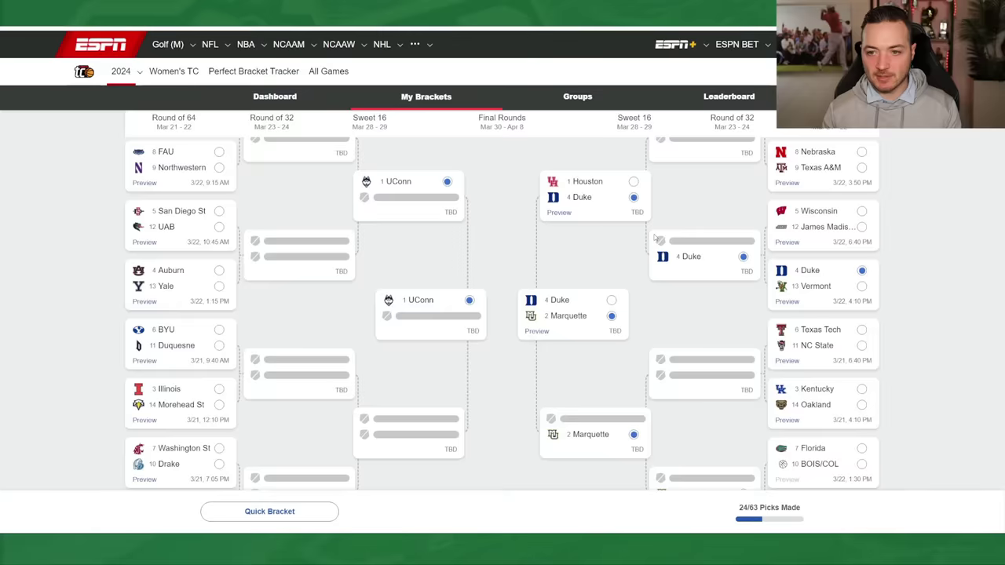
{"action": "scroll", "coordinate": [667, 234], "scroll_direction": "down", "scroll_amount": 3}
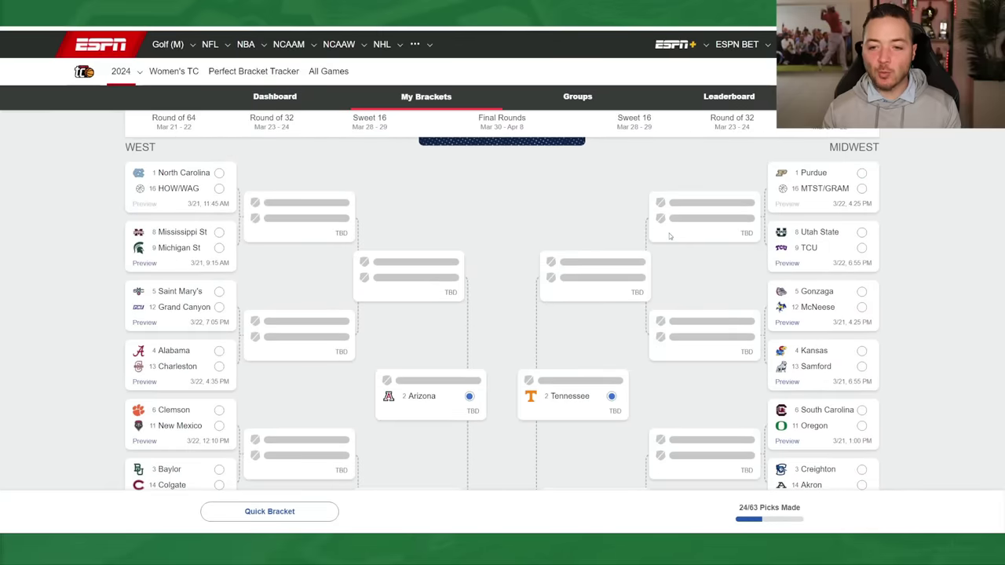
Sort the South and Midwest teams in the 2024 sheet from highest to lowest To Win Tournament Odds and highlight Purdue's row for review.
{"action": "scroll", "coordinate": [669, 228], "scroll_direction": "up", "scroll_amount": 1}
{"action": "scroll", "coordinate": [680, 234], "scroll_direction": "down", "scroll_amount": 1}
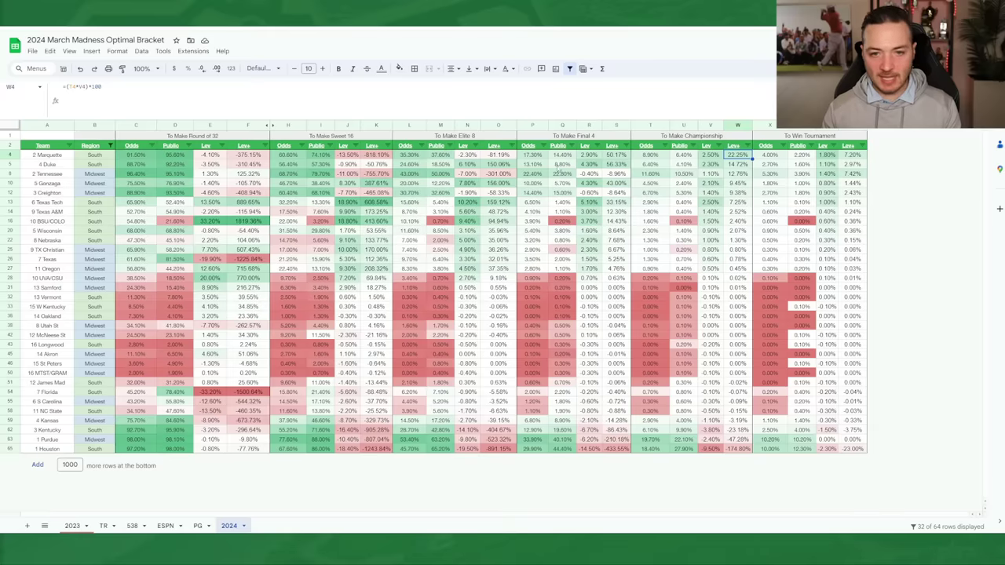
{"action": "left_click", "coordinate": [784, 147]}
{"action": "left_click", "coordinate": [766, 174]}
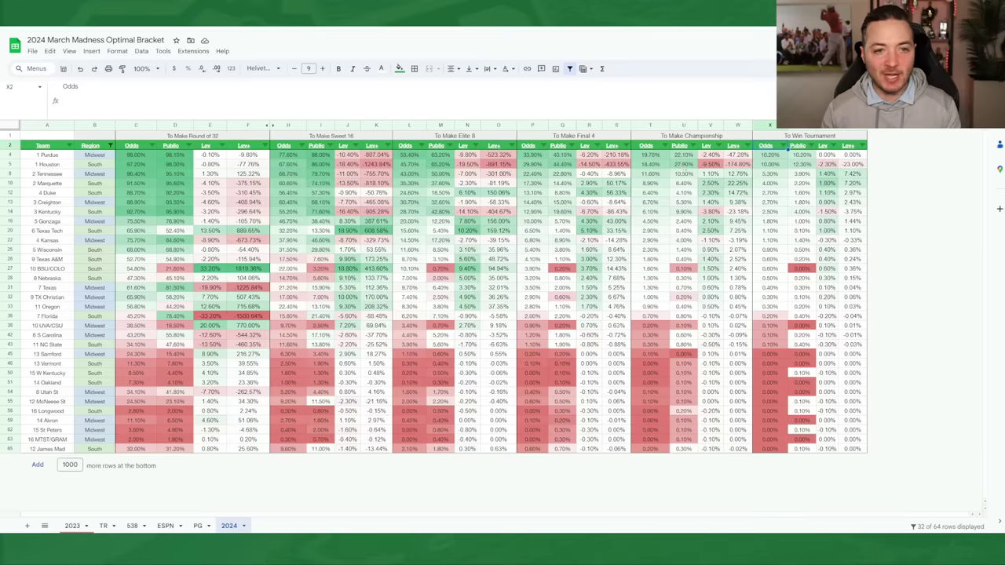
{"action": "left_click", "coordinate": [55, 156]}
{"action": "left_click_drag", "start_coordinate": [55, 155], "coordinate": [855, 156]}
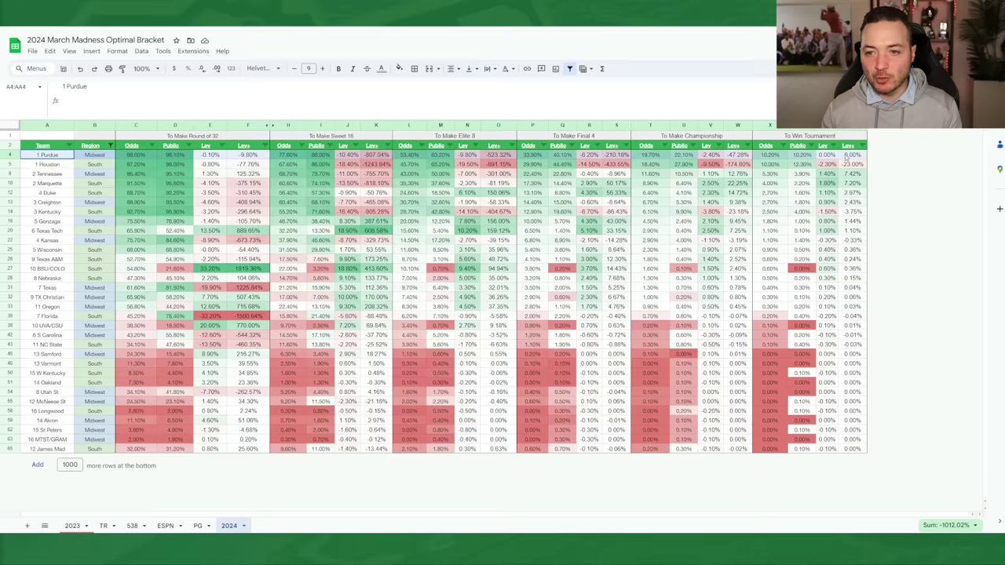
{"action": "left_click", "coordinate": [801, 193]}
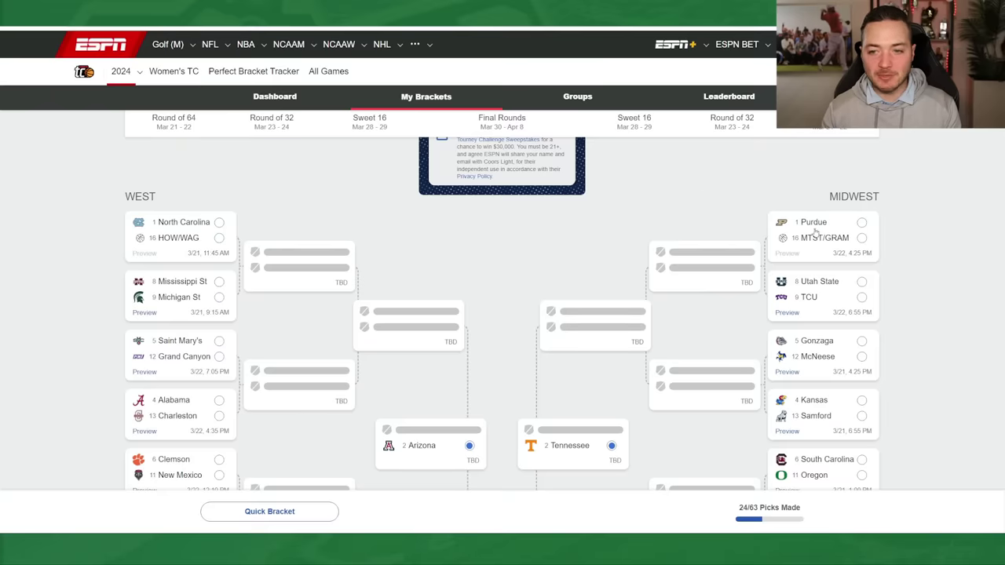
In the ESPN bracket, pick Purdue in the Midwest region through the Sweet 16 to face Tennessee in the Elite Eight.
{"action": "left_click", "coordinate": [809, 161]}
{"action": "left_click", "coordinate": [743, 253]}
{"action": "scroll", "coordinate": [698, 253], "scroll_direction": "down", "scroll_amount": 1}
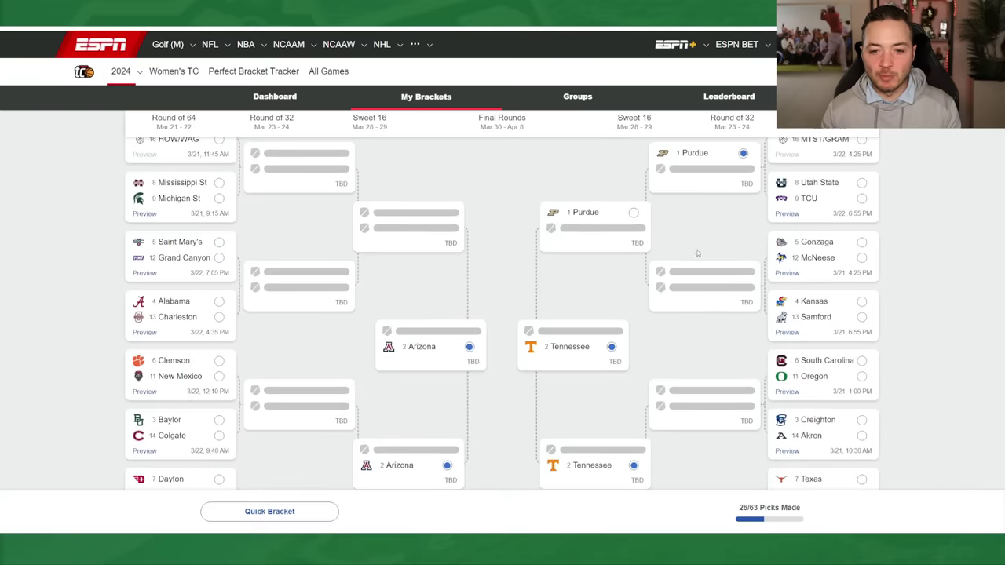
{"action": "left_click", "coordinate": [581, 218]}
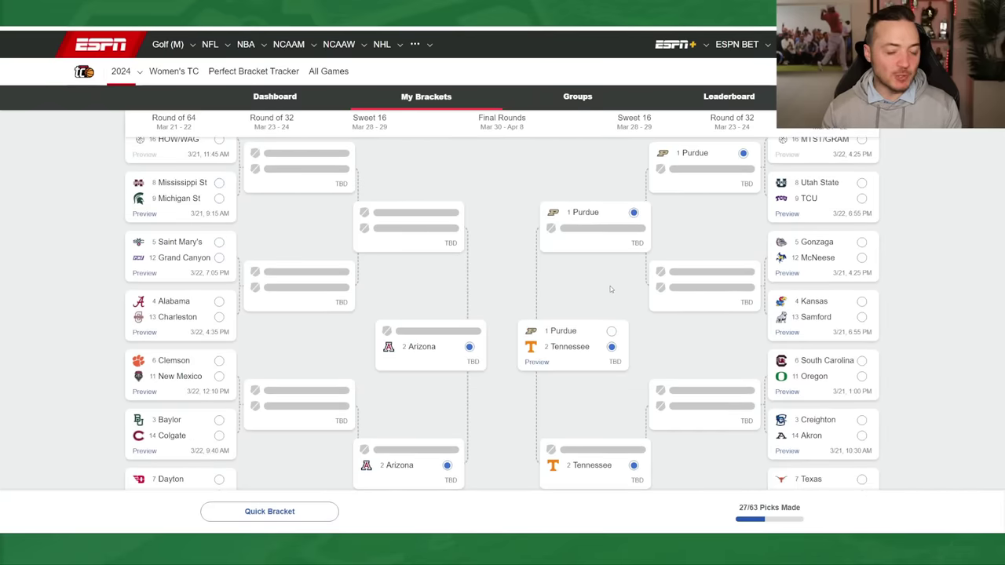
{"action": "scroll", "coordinate": [610, 289], "scroll_direction": "up", "scroll_amount": 1}
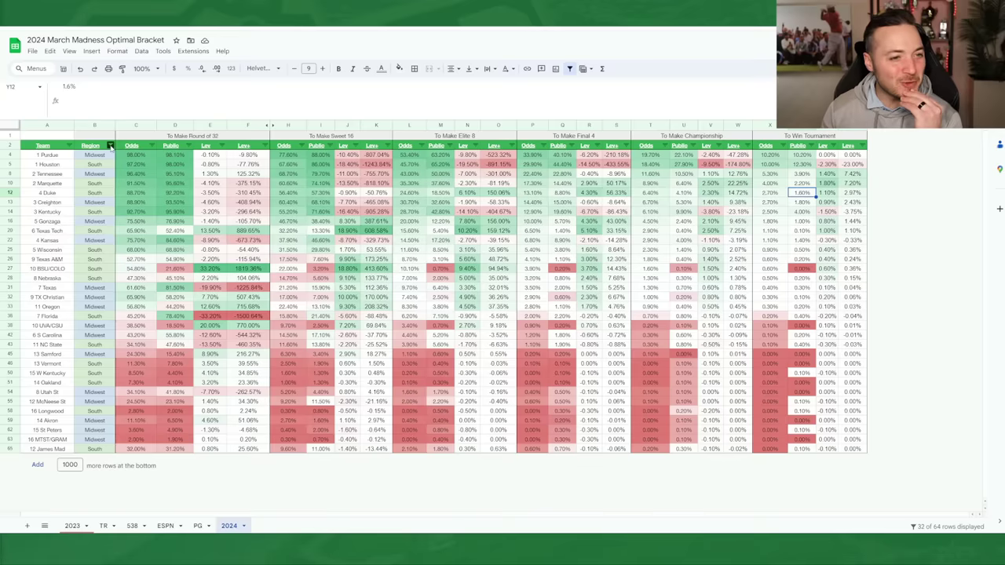
In the 2024 sheet, add the East and West teams to the region filter alongside Midwest and South.
{"action": "left_click", "coordinate": [111, 146]}
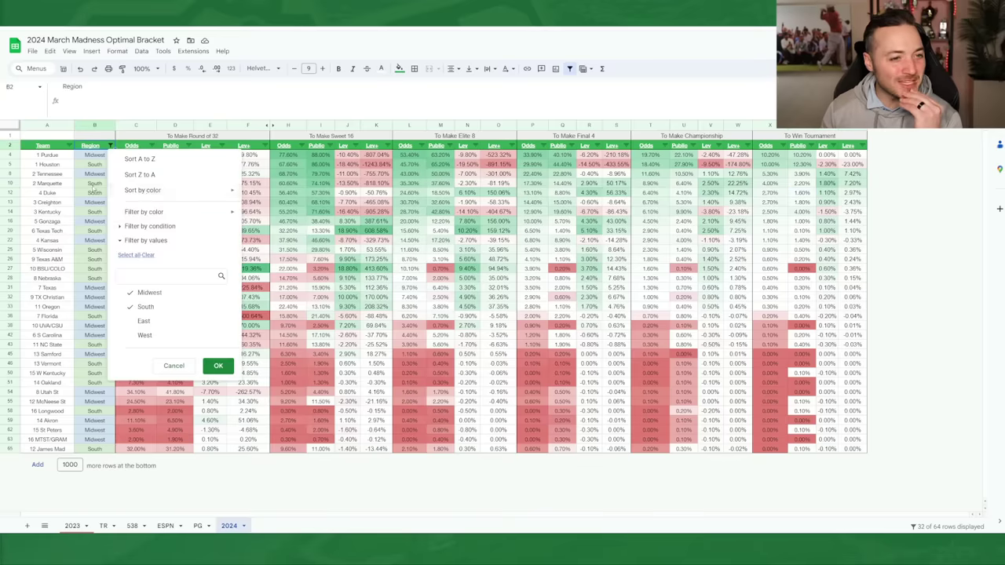
{"action": "left_click", "coordinate": [144, 321]}
{"action": "left_click", "coordinate": [145, 335]}
{"action": "left_click", "coordinate": [217, 366]}
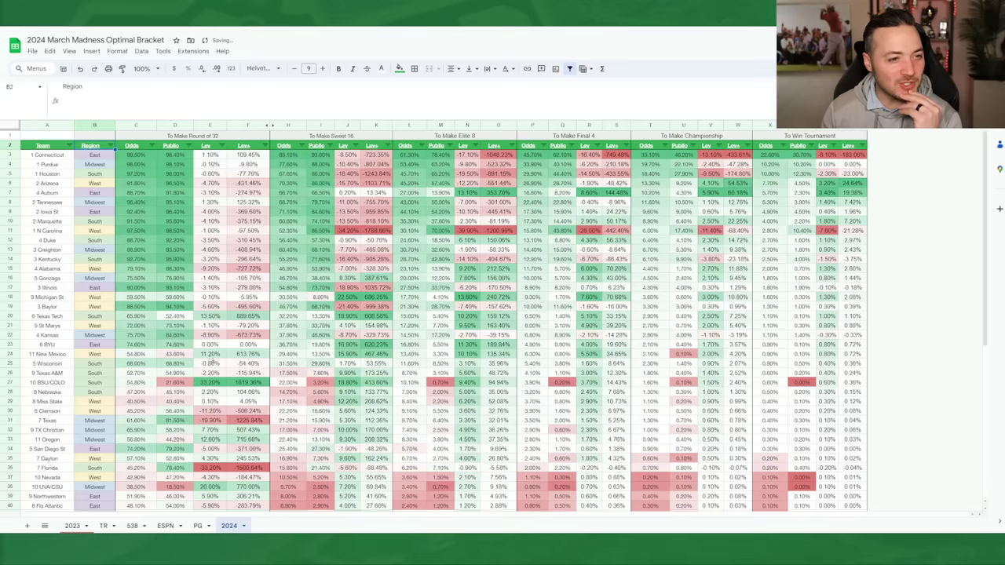
{"action": "left_click", "coordinate": [783, 146]}
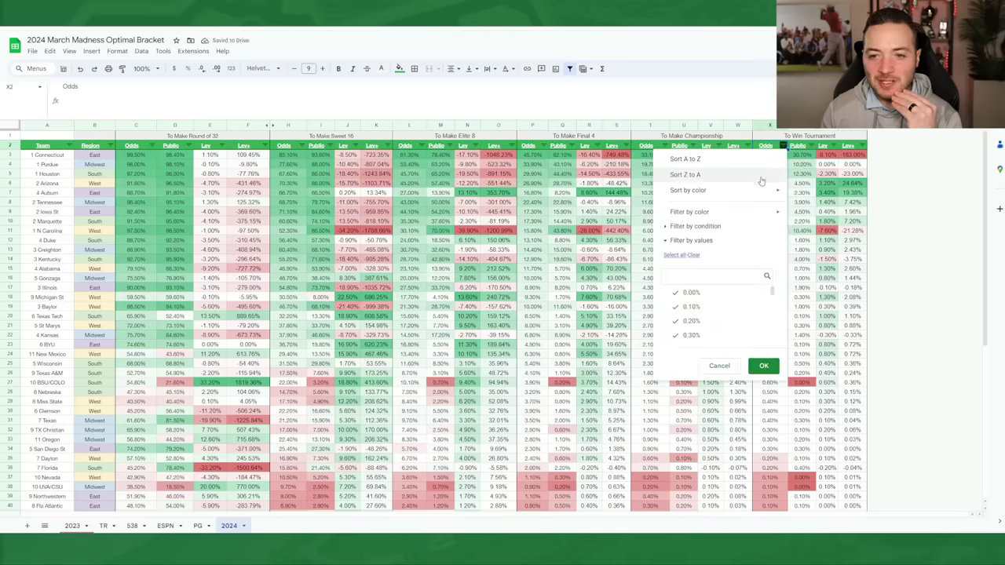
{"action": "key", "text": "Escape"}
Examine North Carolina's row and compare the To Make Sweet 16 Odds of North Carolina, Alabama and Baylor.
{"action": "left_click", "coordinate": [16, 233]}
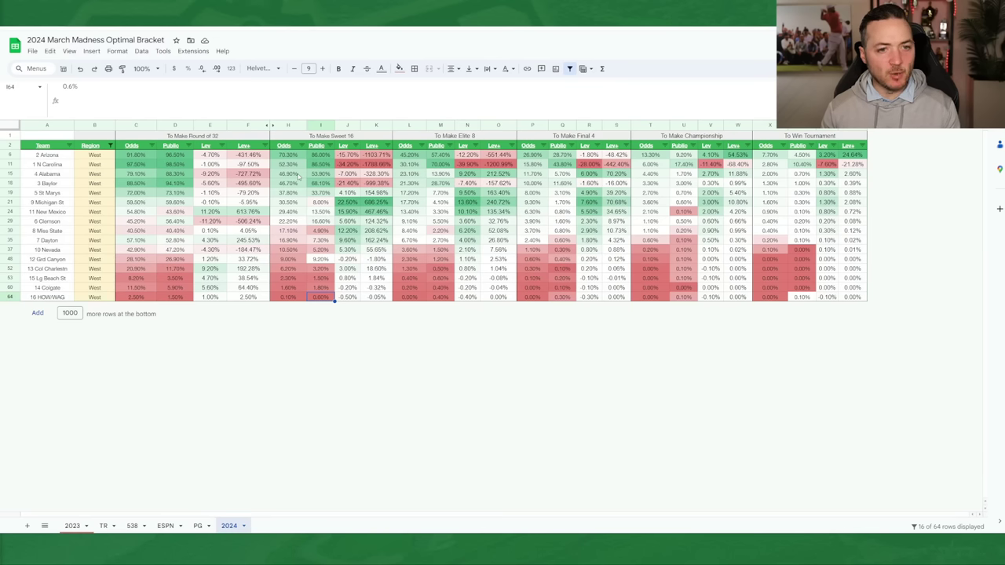
{"action": "left_click", "coordinate": [299, 166]}
{"action": "left_click_drag", "start_coordinate": [299, 166], "coordinate": [301, 188]}
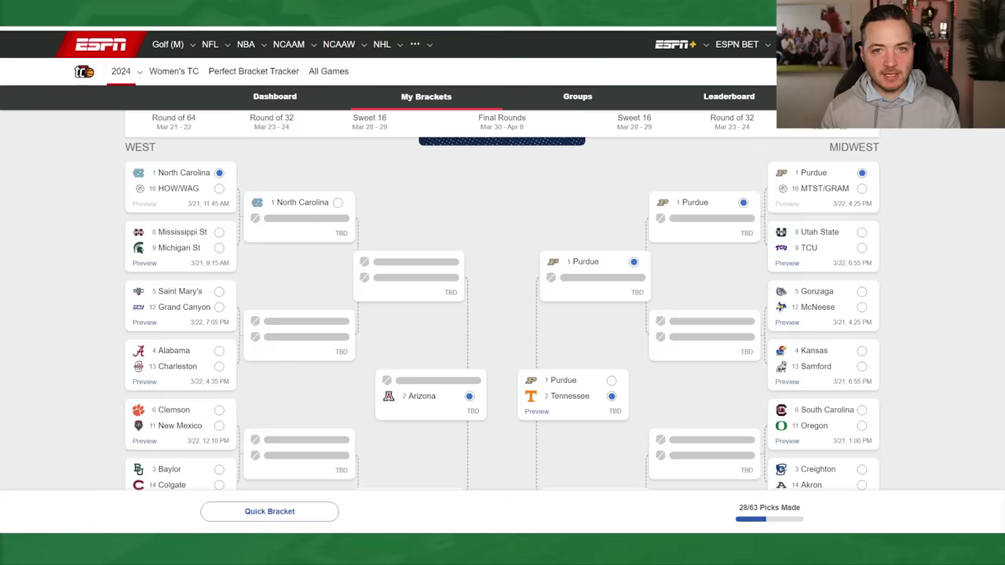
In the ESPN bracket's West region, pick Baylor over Colgate and advance Baylor to the Sweet 16 against Arizona.
{"action": "scroll", "coordinate": [359, 271], "scroll_direction": "down", "scroll_amount": 2}
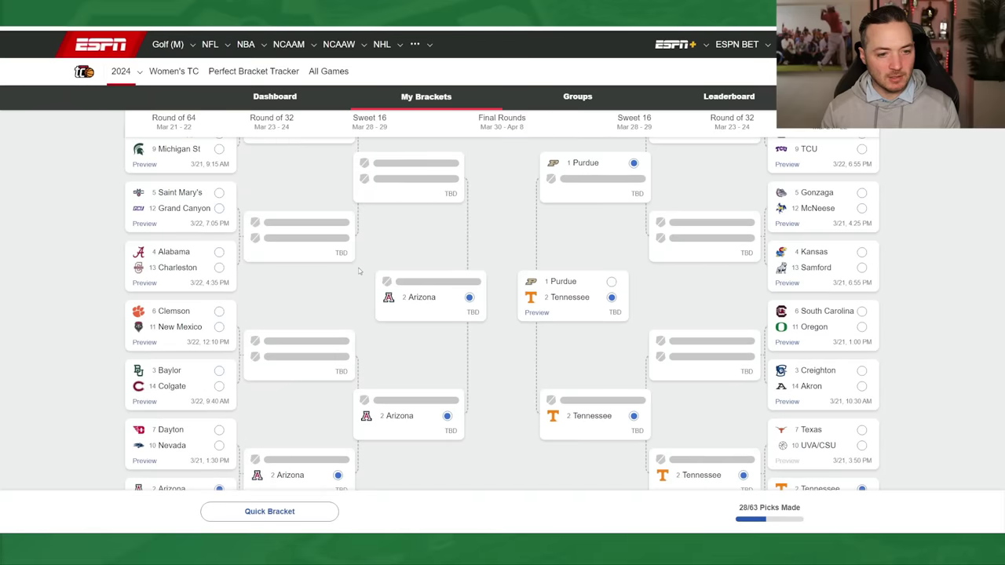
{"action": "left_click", "coordinate": [178, 370]}
{"action": "left_click", "coordinate": [285, 357]}
{"action": "scroll", "coordinate": [489, 410], "scroll_direction": "down", "scroll_amount": 2}
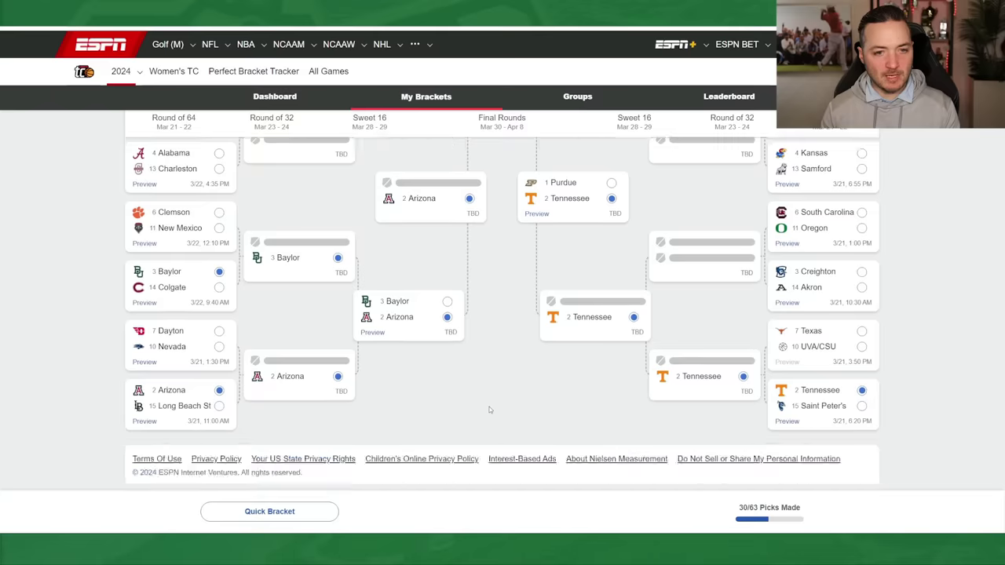
{"action": "scroll", "coordinate": [488, 409], "scroll_direction": "up", "scroll_amount": 1}
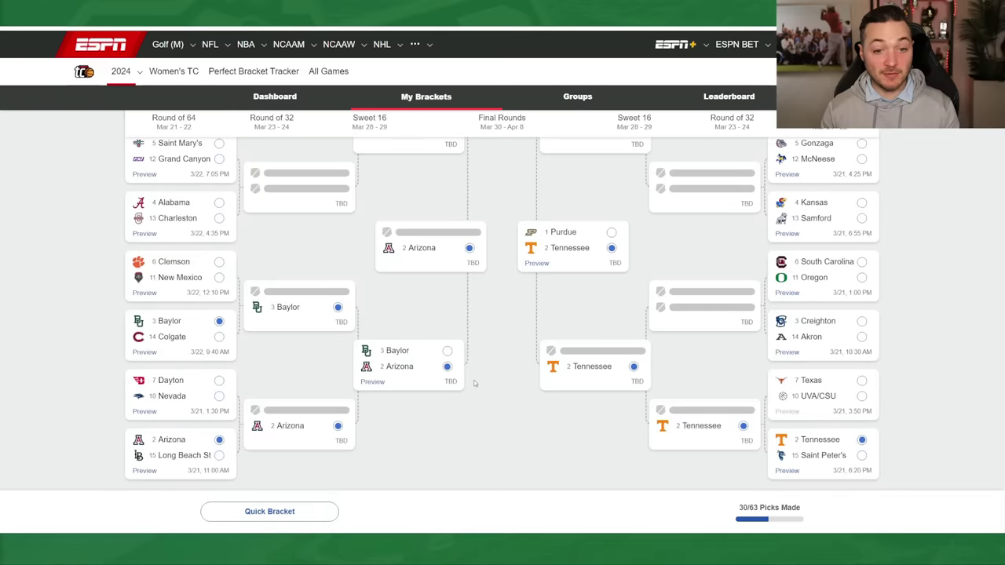
{"action": "scroll", "coordinate": [432, 372], "scroll_direction": "up", "scroll_amount": 2}
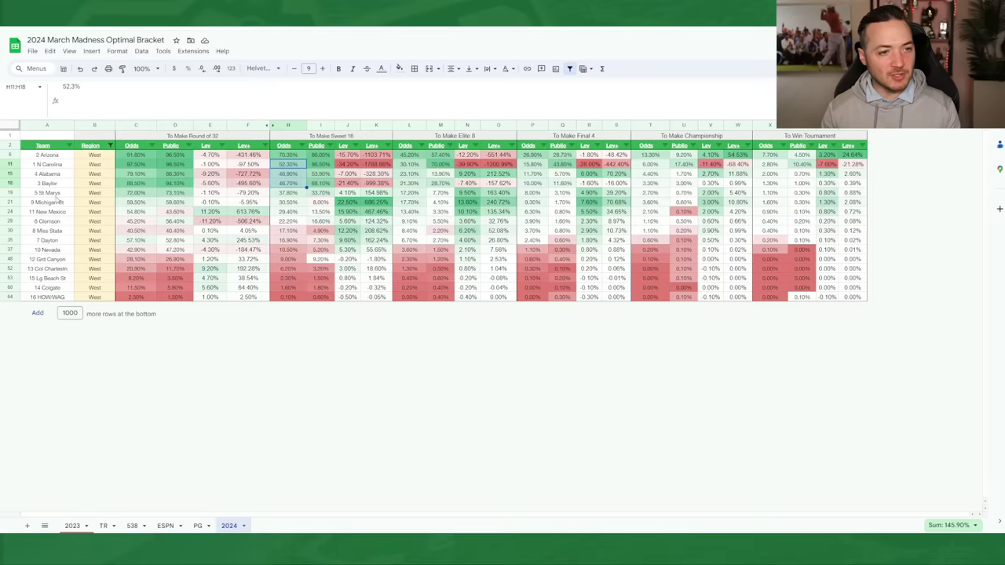
Check Alabama's row in the 2024 sheet, comparing its Lev+ values for making the Sweet 16 and the Elite 8.
{"action": "left_click", "coordinate": [10, 173]}
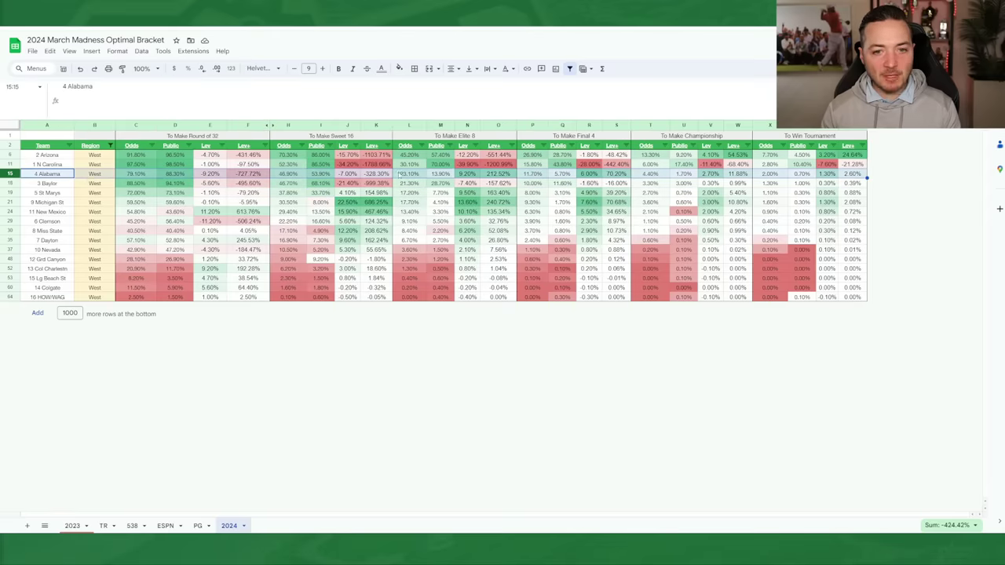
{"action": "left_click", "coordinate": [377, 174]}
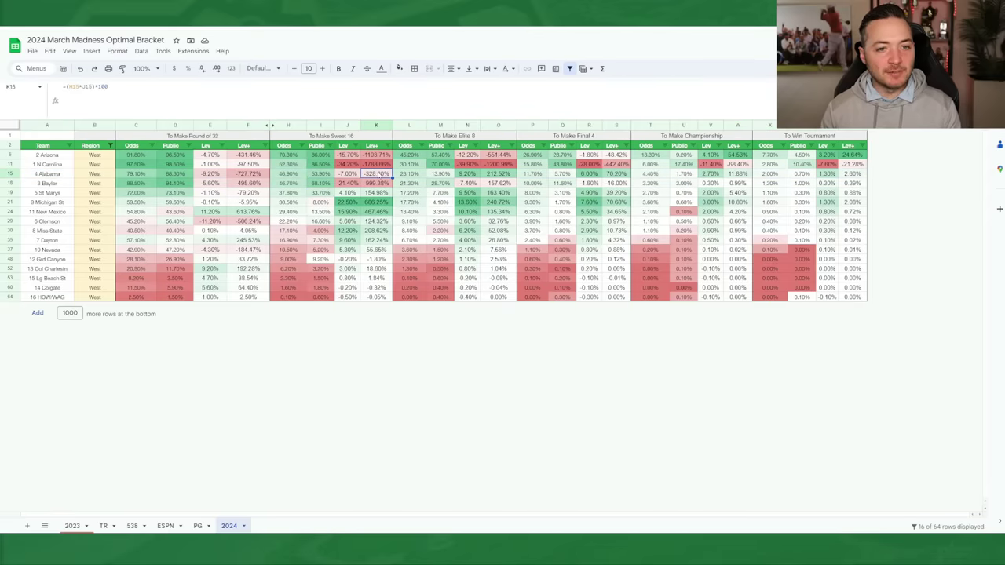
{"action": "left_click", "coordinate": [495, 174]}
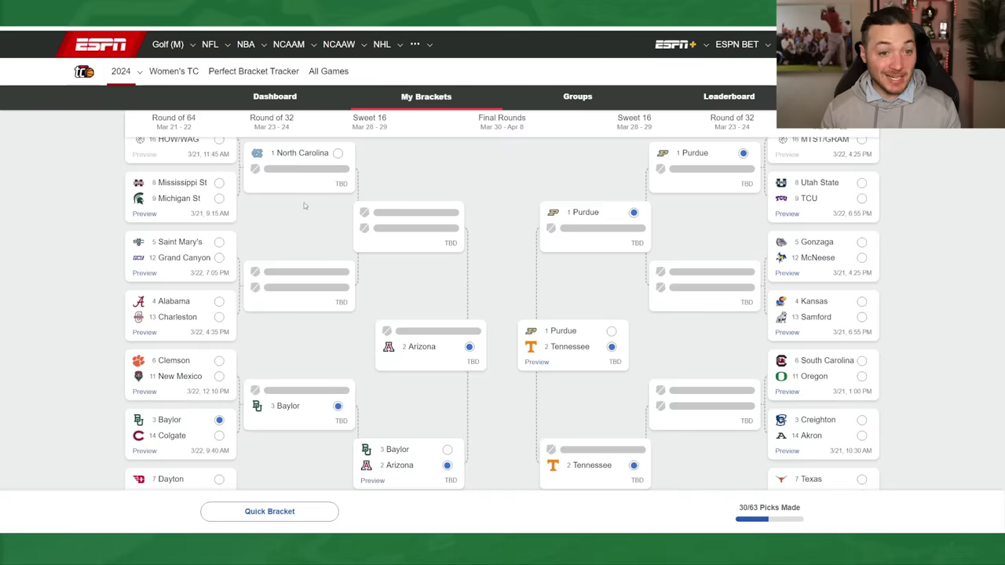
In the ESPN bracket, advance Alabama and North Carolina to the West Sweet 16 and pick Alabama to win that matchup.
{"action": "left_click", "coordinate": [220, 301]}
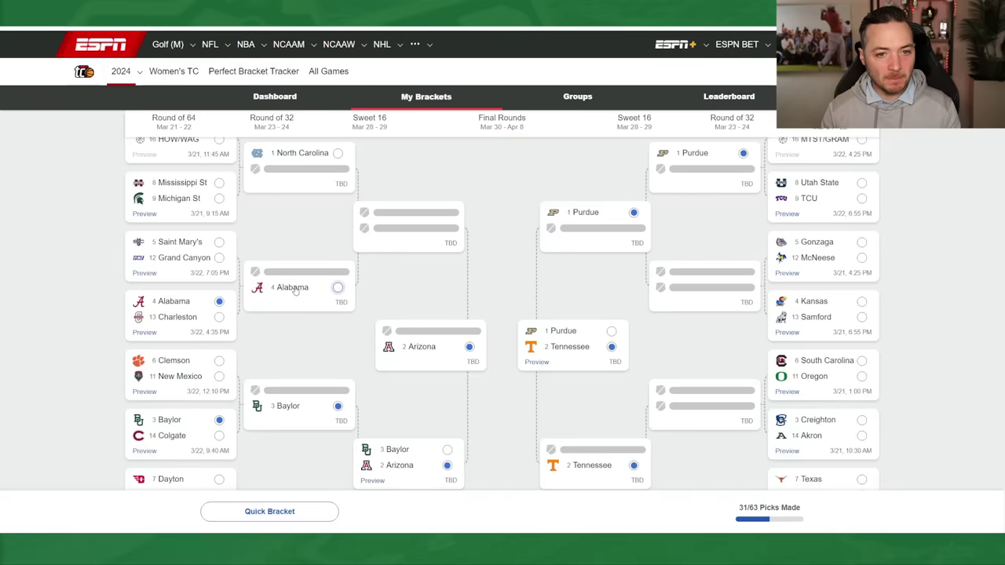
{"action": "left_click", "coordinate": [295, 289]}
{"action": "scroll", "coordinate": [300, 260], "scroll_direction": "up", "scroll_amount": 1}
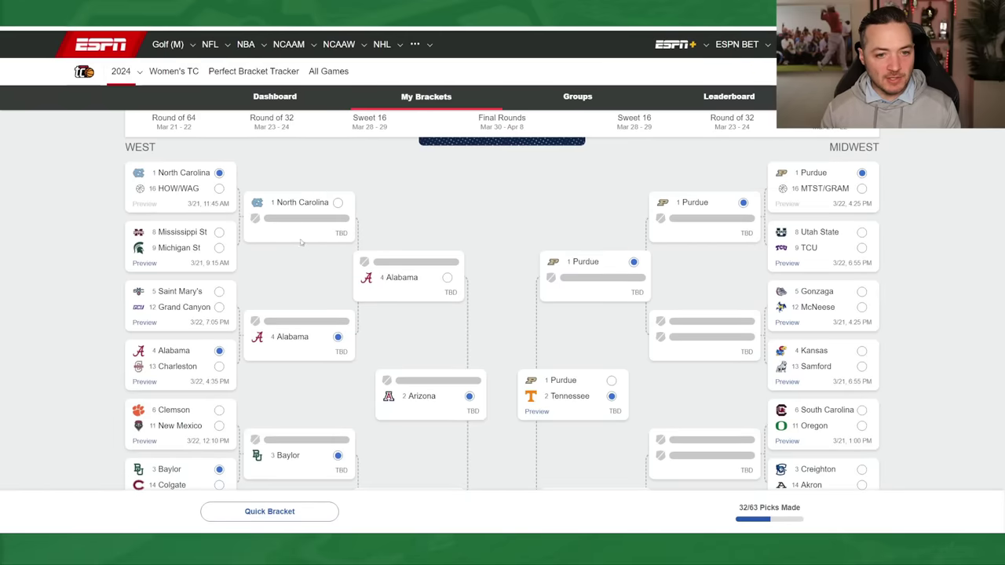
{"action": "left_click", "coordinate": [285, 207]}
{"action": "left_click", "coordinate": [402, 278]}
{"action": "scroll", "coordinate": [520, 234], "scroll_direction": "down", "scroll_amount": 1}
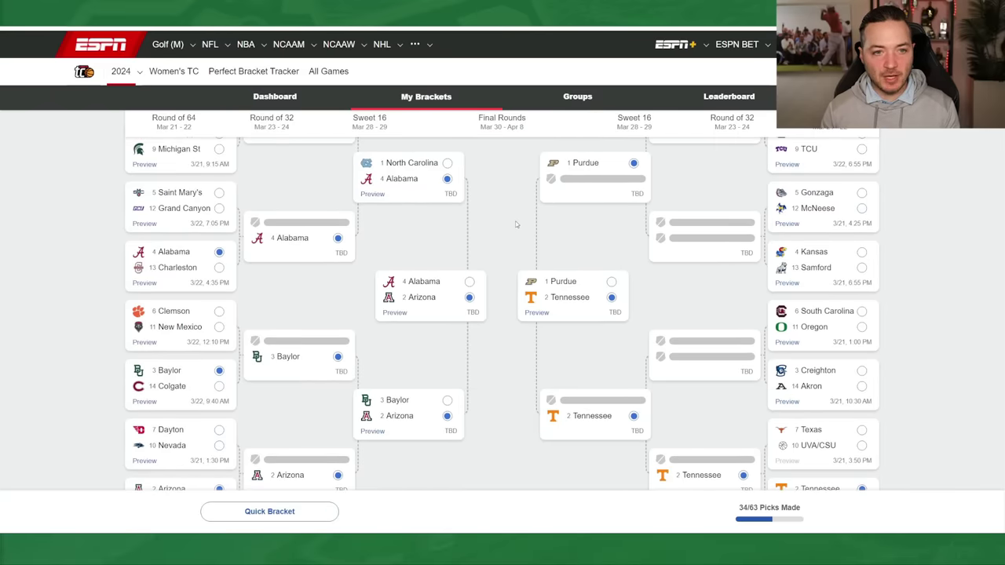
Review the picks made so far across all four regions of the bracket, from the Sweet 16 matchups to the championship.
{"action": "scroll", "coordinate": [516, 225], "scroll_direction": "up", "scroll_amount": 1}
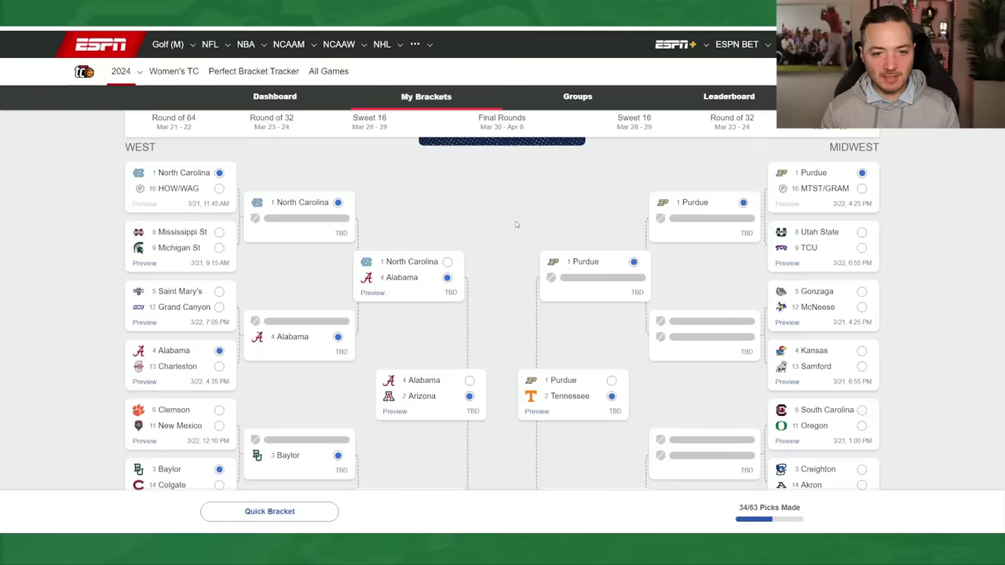
{"action": "scroll", "coordinate": [516, 224], "scroll_direction": "down", "scroll_amount": 1}
{"action": "scroll", "coordinate": [516, 224], "scroll_direction": "up", "scroll_amount": 1}
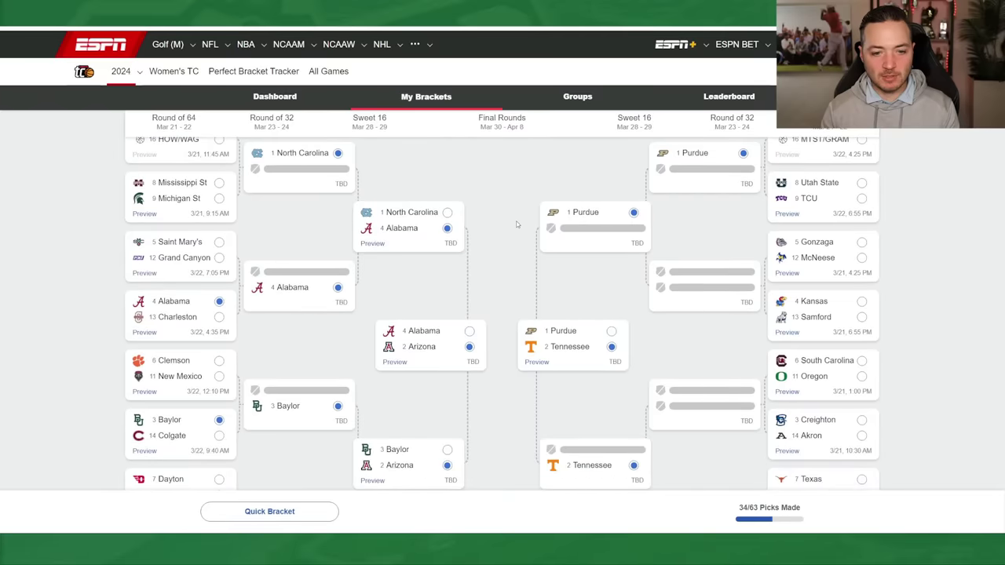
{"action": "scroll", "coordinate": [516, 225], "scroll_direction": "up", "scroll_amount": 7}
{"action": "scroll", "coordinate": [517, 224], "scroll_direction": "up", "scroll_amount": 3}
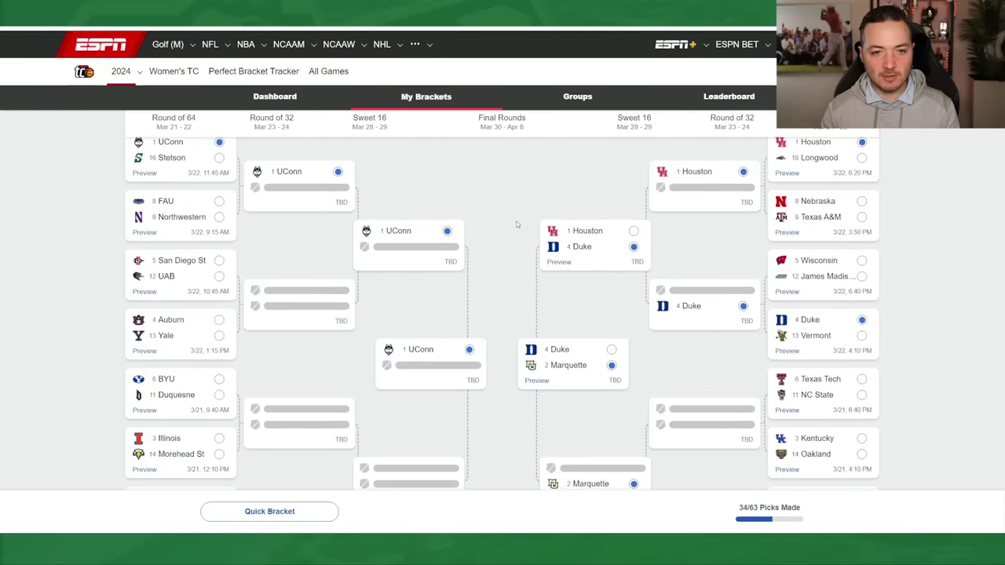
{"action": "scroll", "coordinate": [517, 225], "scroll_direction": "down", "scroll_amount": 10}
{"action": "scroll", "coordinate": [516, 225], "scroll_direction": "down", "scroll_amount": 1}
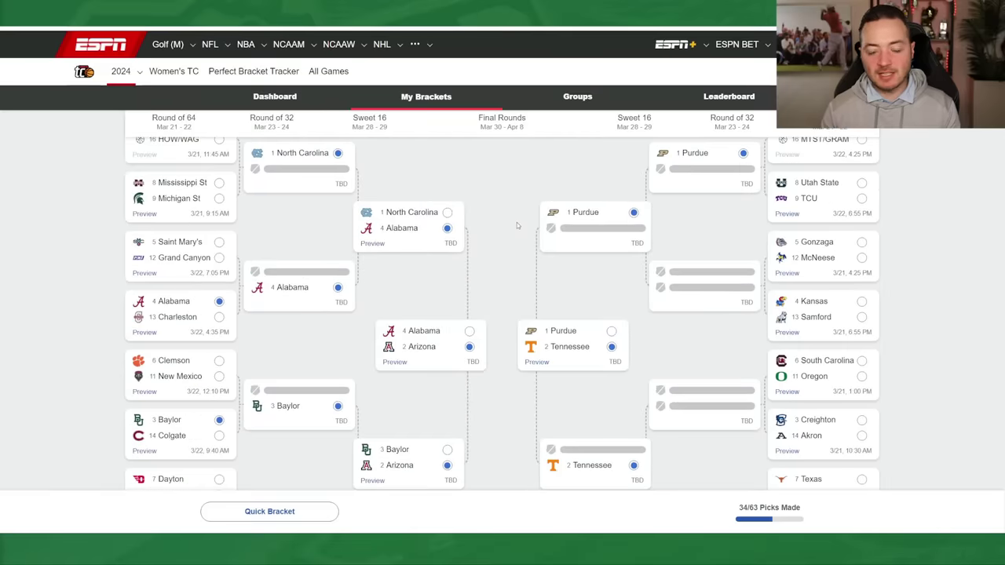
{"action": "scroll", "coordinate": [517, 227], "scroll_direction": "down", "scroll_amount": 2}
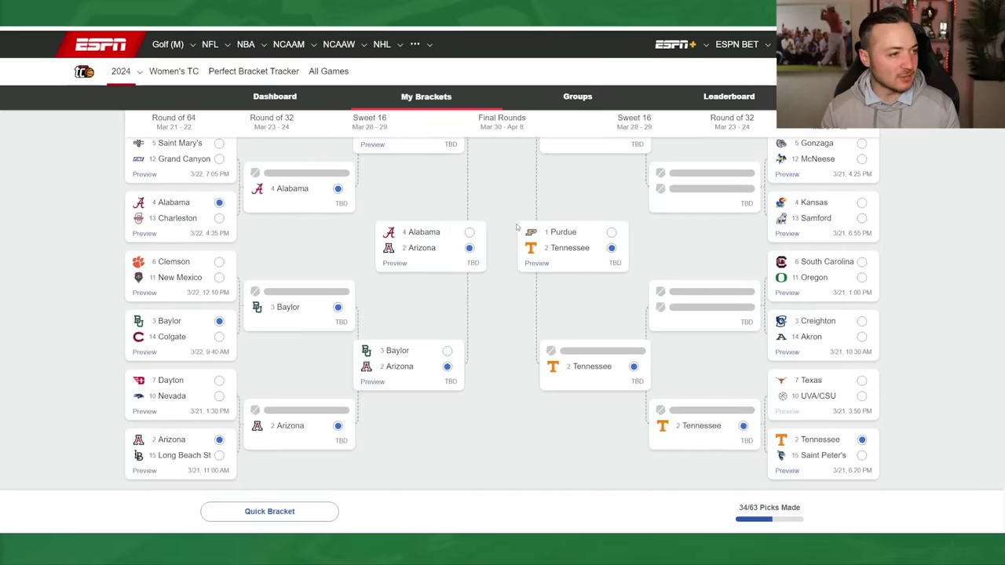
{"action": "scroll", "coordinate": [516, 227], "scroll_direction": "up", "scroll_amount": 1}
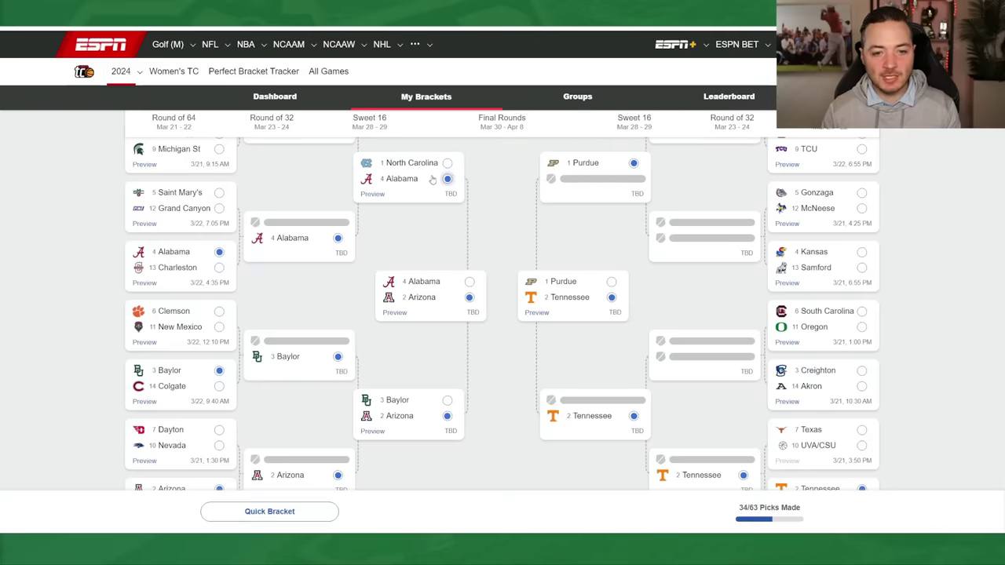
{"action": "scroll", "coordinate": [441, 299], "scroll_direction": "up", "scroll_amount": 5}
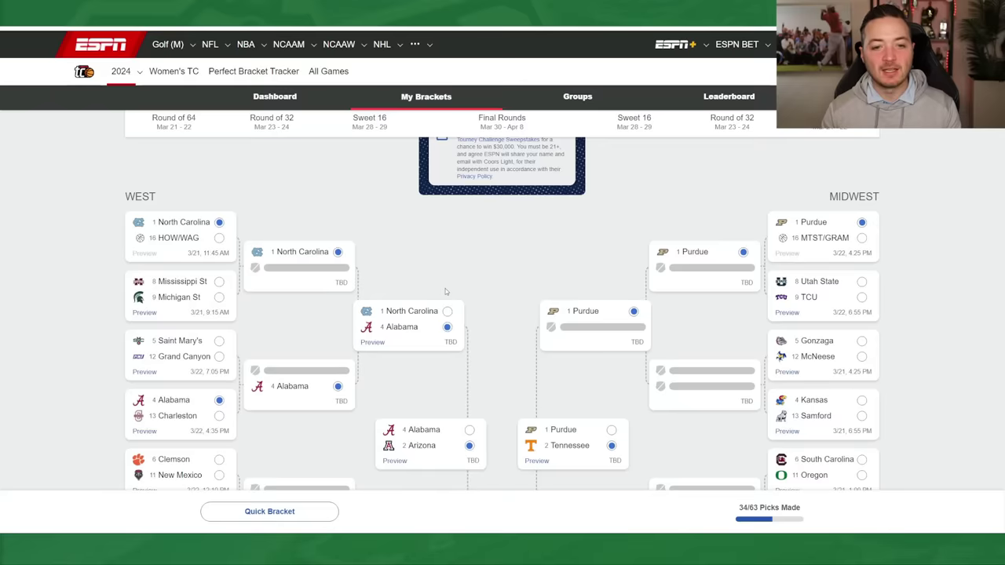
{"action": "scroll", "coordinate": [447, 292], "scroll_direction": "up", "scroll_amount": 5}
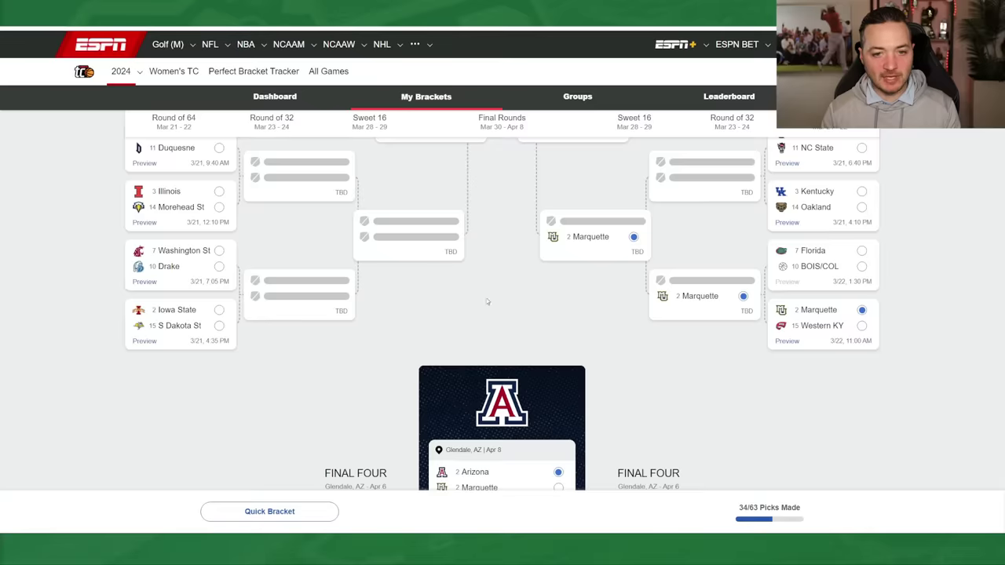
{"action": "scroll", "coordinate": [489, 303], "scroll_direction": "down", "scroll_amount": 5}
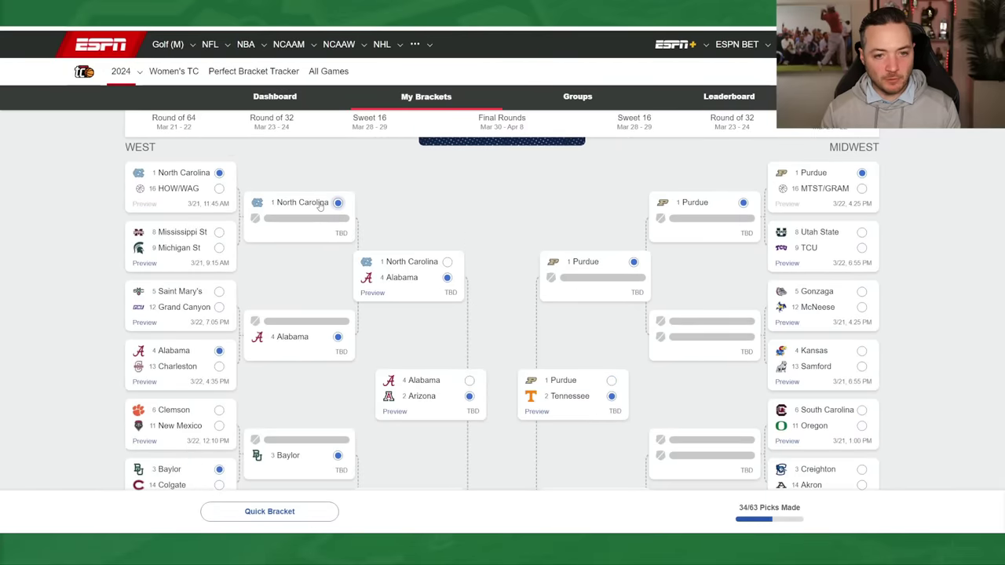
{"action": "scroll", "coordinate": [422, 214], "scroll_direction": "down", "scroll_amount": 2}
{"action": "scroll", "coordinate": [402, 275], "scroll_direction": "up", "scroll_amount": 2}
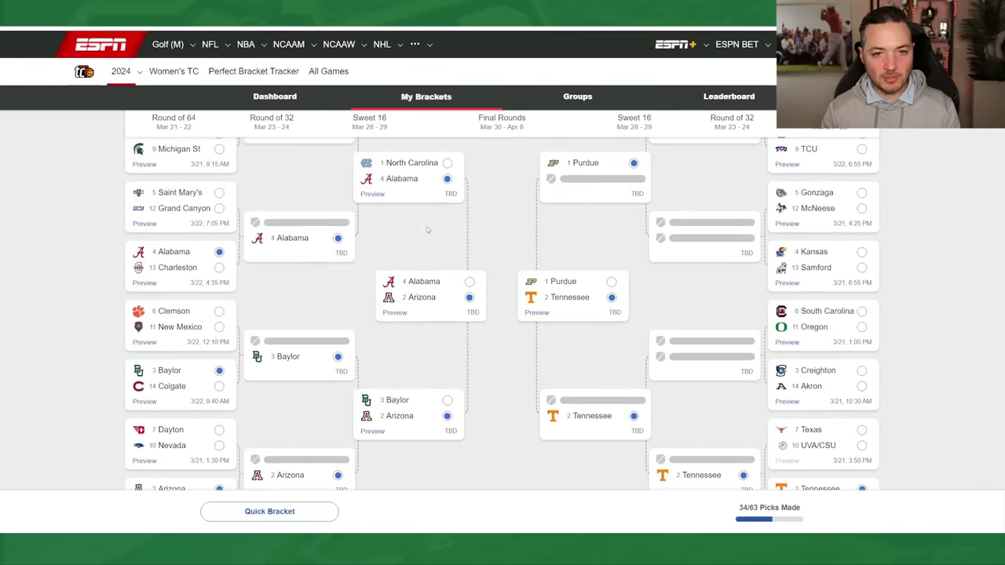
{"action": "scroll", "coordinate": [394, 203], "scroll_direction": "up", "scroll_amount": 1}
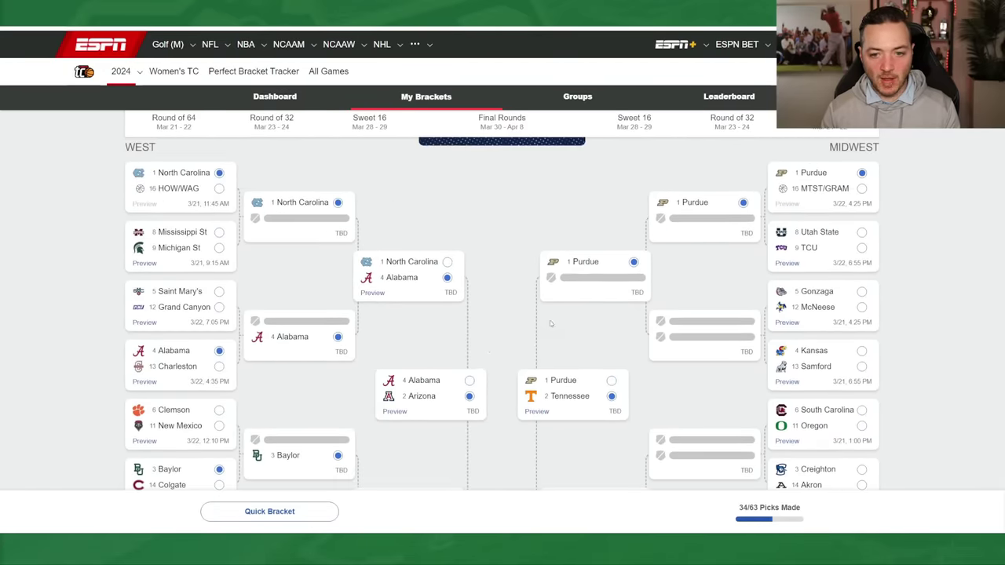
{"action": "scroll", "coordinate": [552, 325], "scroll_direction": "down", "scroll_amount": 3}
{"action": "scroll", "coordinate": [602, 301], "scroll_direction": "up", "scroll_amount": 2}
{"action": "scroll", "coordinate": [609, 299], "scroll_direction": "up", "scroll_amount": 1}
{"action": "scroll", "coordinate": [801, 262], "scroll_direction": "down", "scroll_amount": 3}
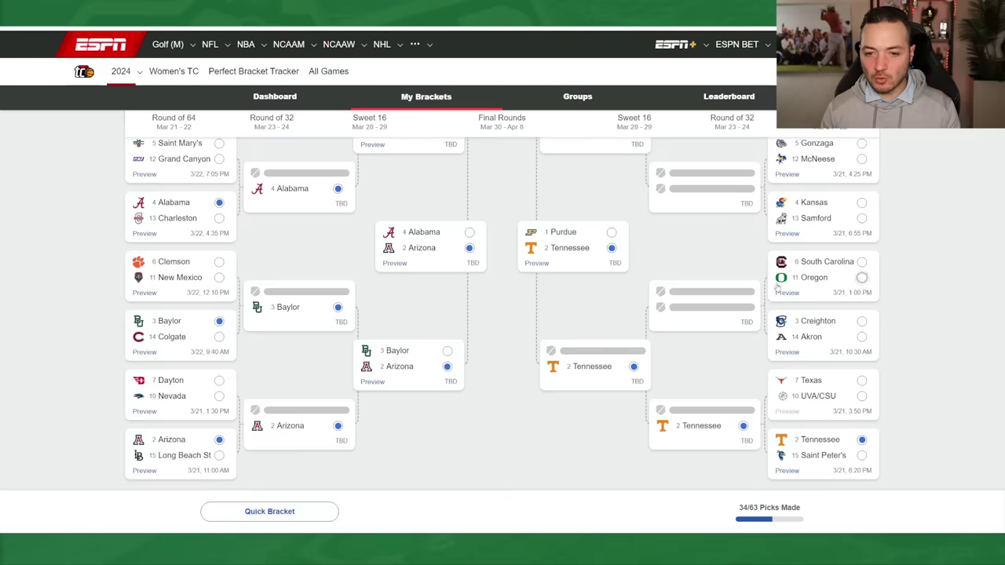
{"action": "scroll", "coordinate": [705, 322], "scroll_direction": "up", "scroll_amount": 3}
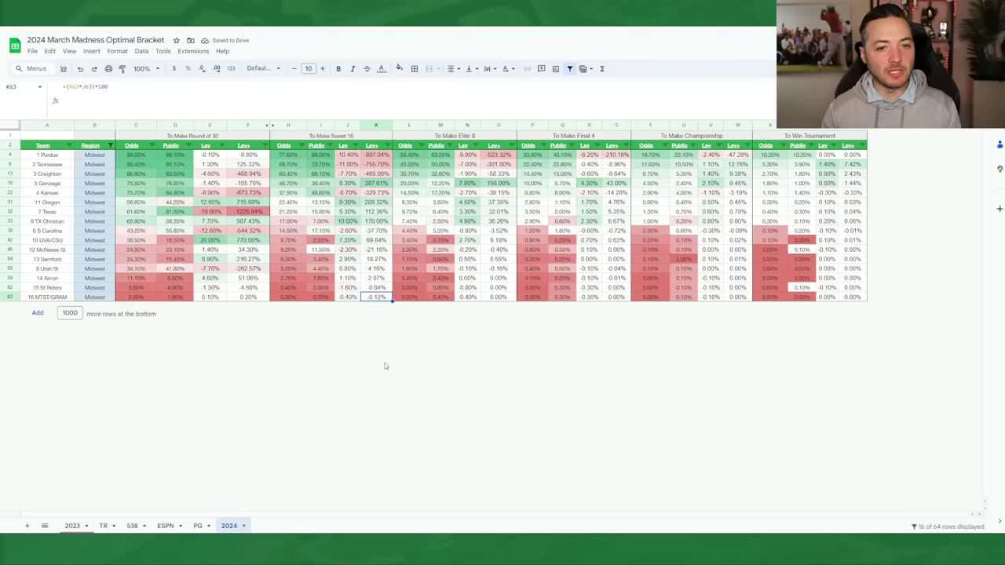
Check Gonzaga's Sweet 16 odds and Lev+ in the sheet's Midwest rows.
{"action": "left_click", "coordinate": [286, 183]}
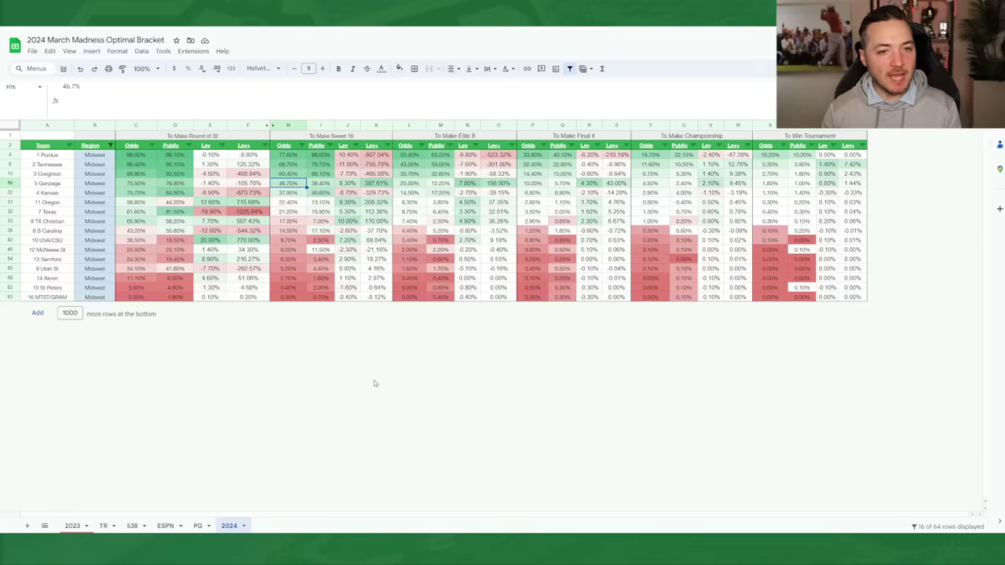
{"action": "left_click", "coordinate": [376, 183]}
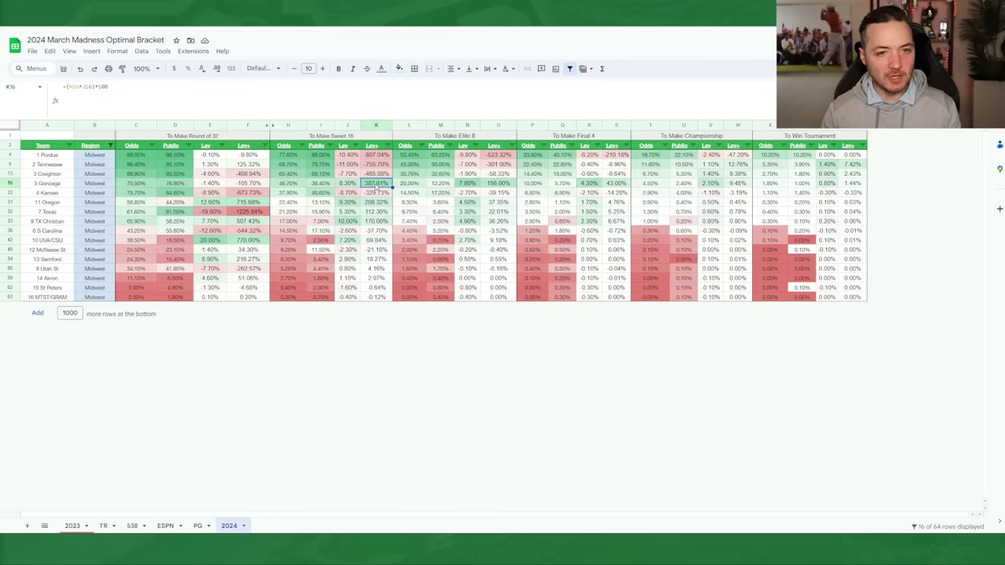
{"action": "left_click", "coordinate": [16, 183]}
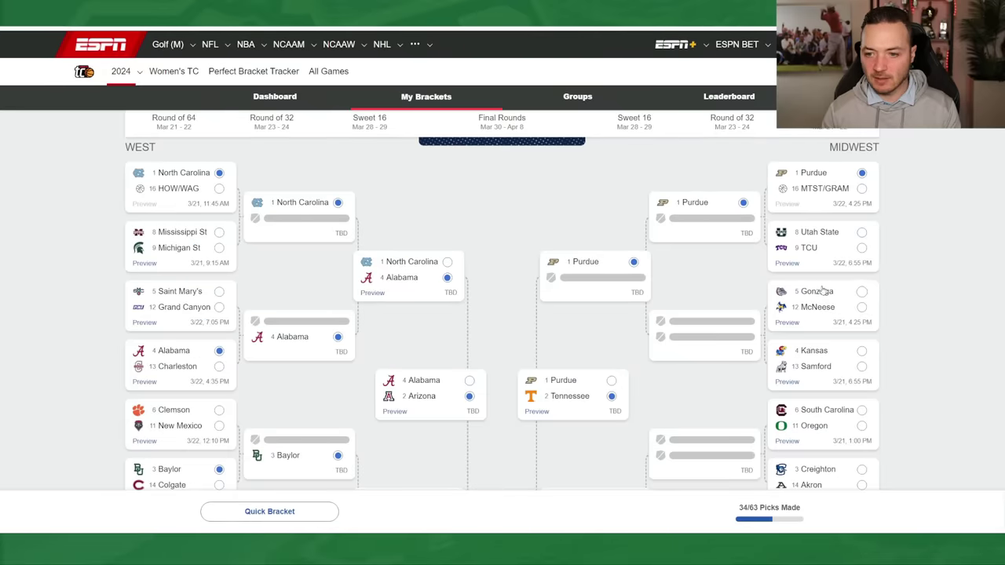
In the ESPN bracket's Midwest region, pick Gonzaga over McNeese and advance Gonzaga to the Sweet 16 against Purdue.
{"action": "left_click", "coordinate": [824, 291]}
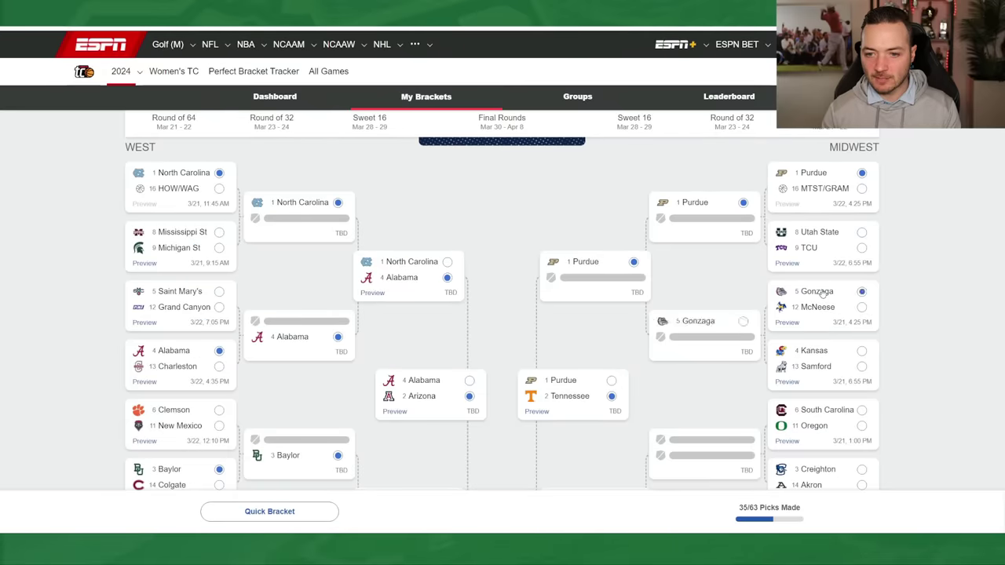
{"action": "left_click", "coordinate": [716, 322]}
{"action": "scroll", "coordinate": [710, 306], "scroll_direction": "down", "scroll_amount": 1}
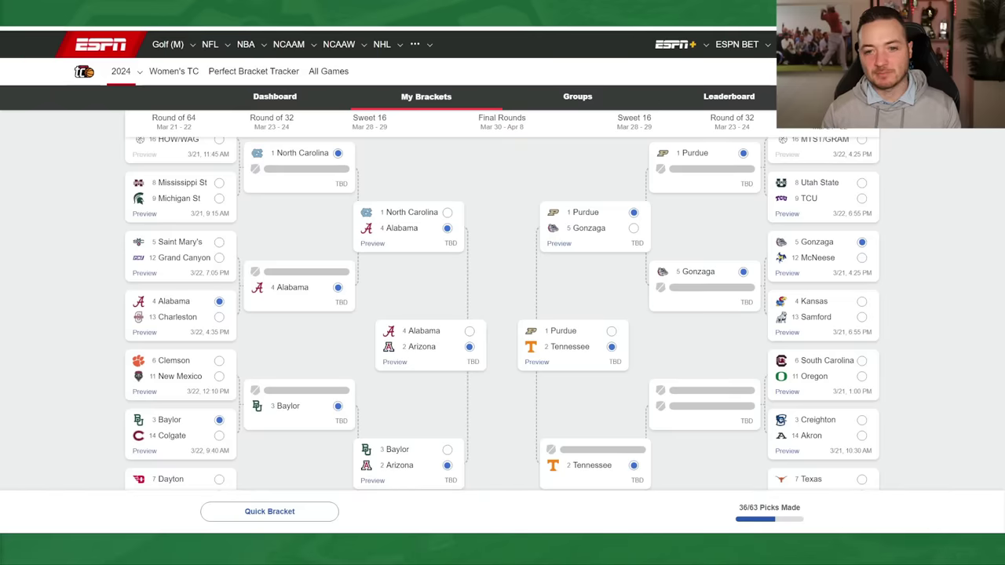
In the 2024 sheet, sort the Midwest teams by Elite 8 Lev+ from highest to lowest.
{"action": "key", "text": "ctrl+Tab"}
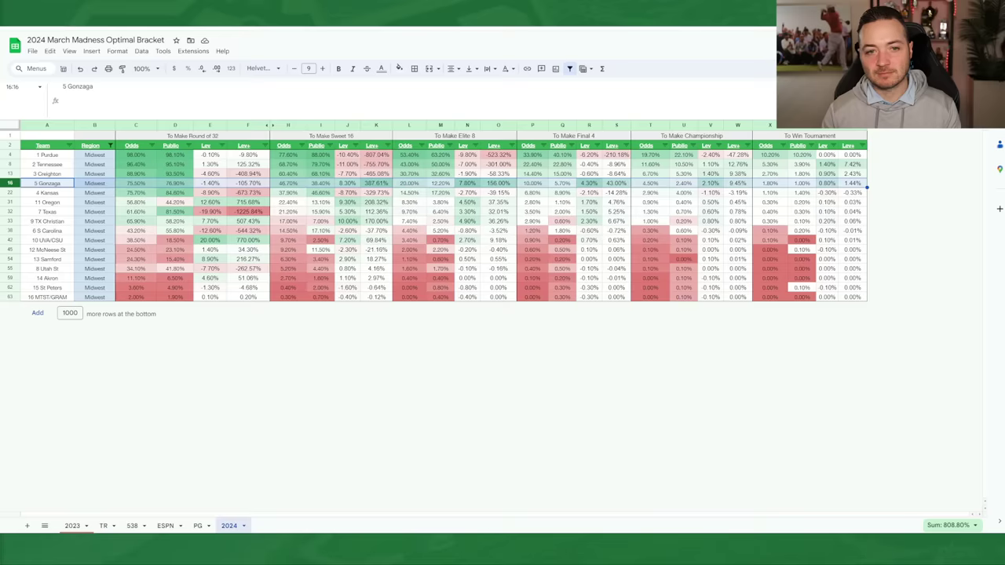
{"action": "left_click", "coordinate": [445, 184]}
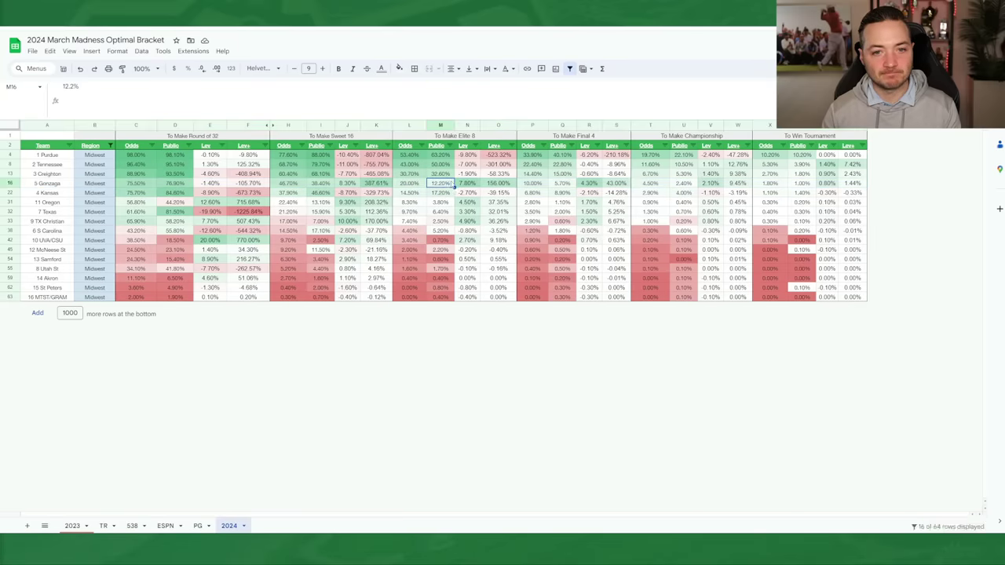
{"action": "left_click", "coordinate": [512, 146]}
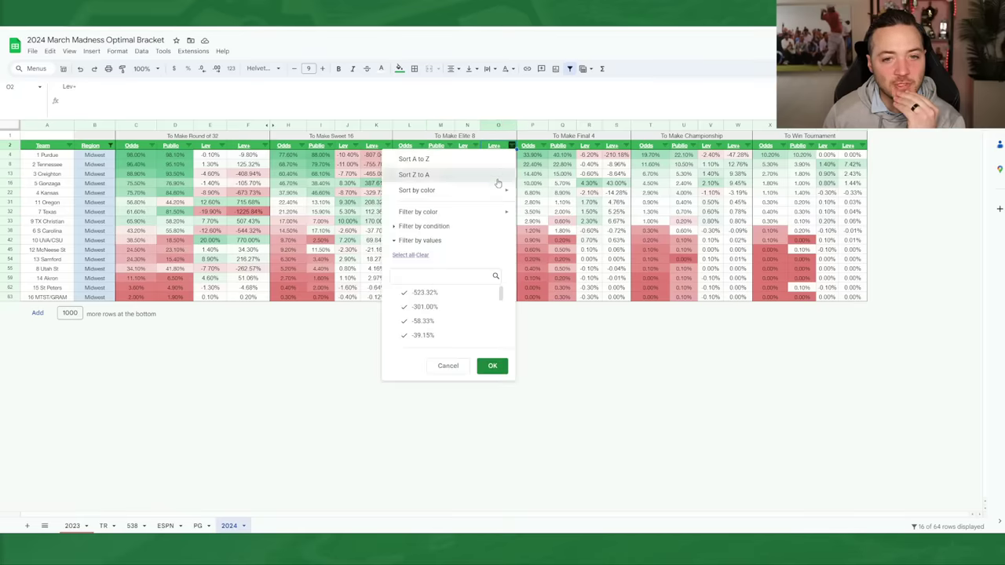
{"action": "left_click", "coordinate": [414, 175]}
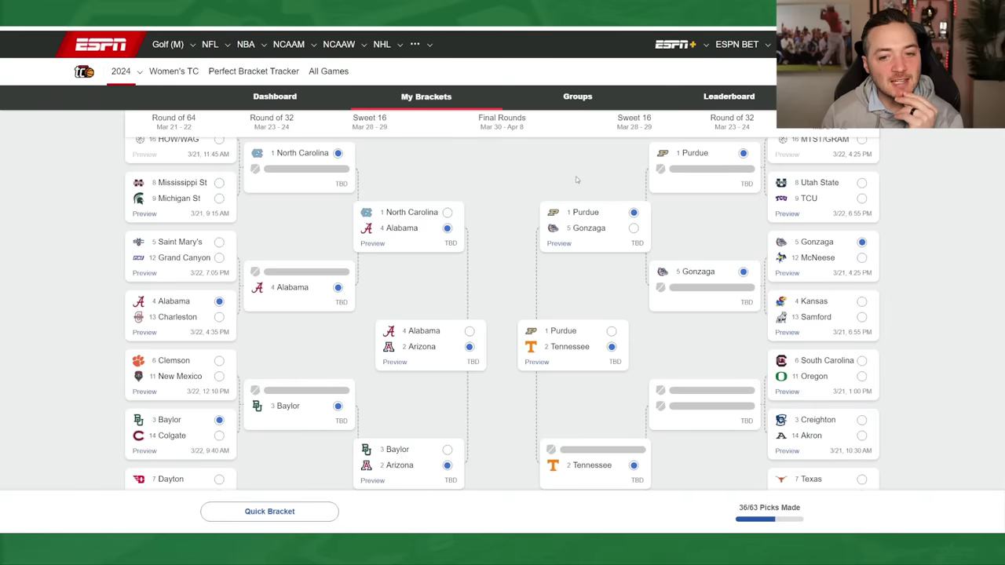
Review the Midwest picks in the ESPN bracket, focusing on the Purdue and Gonzaga matchup.
{"action": "scroll", "coordinate": [574, 180], "scroll_direction": "down", "scroll_amount": 2}
{"action": "scroll", "coordinate": [578, 178], "scroll_direction": "up", "scroll_amount": 2}
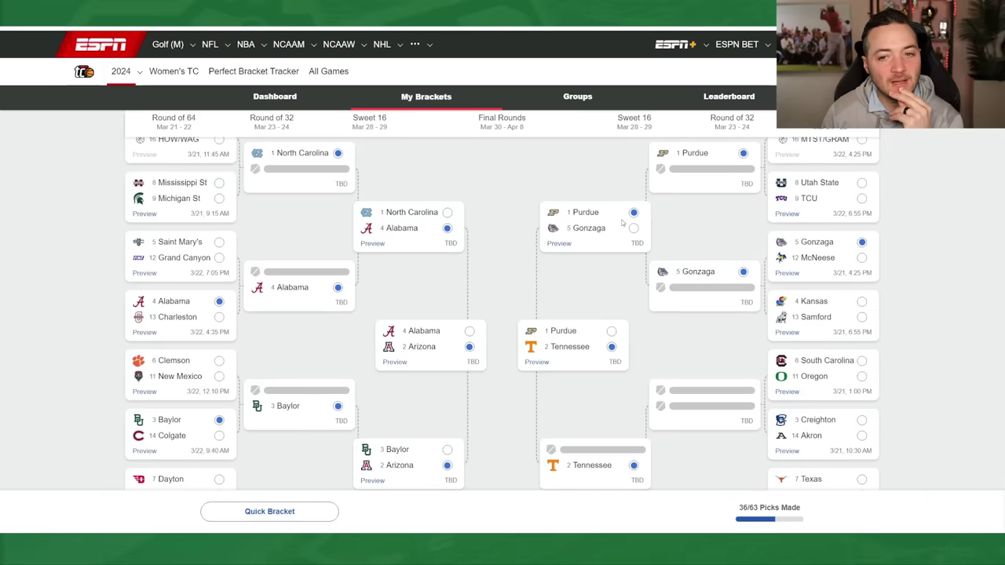
{"action": "scroll", "coordinate": [622, 223], "scroll_direction": "up", "scroll_amount": 1}
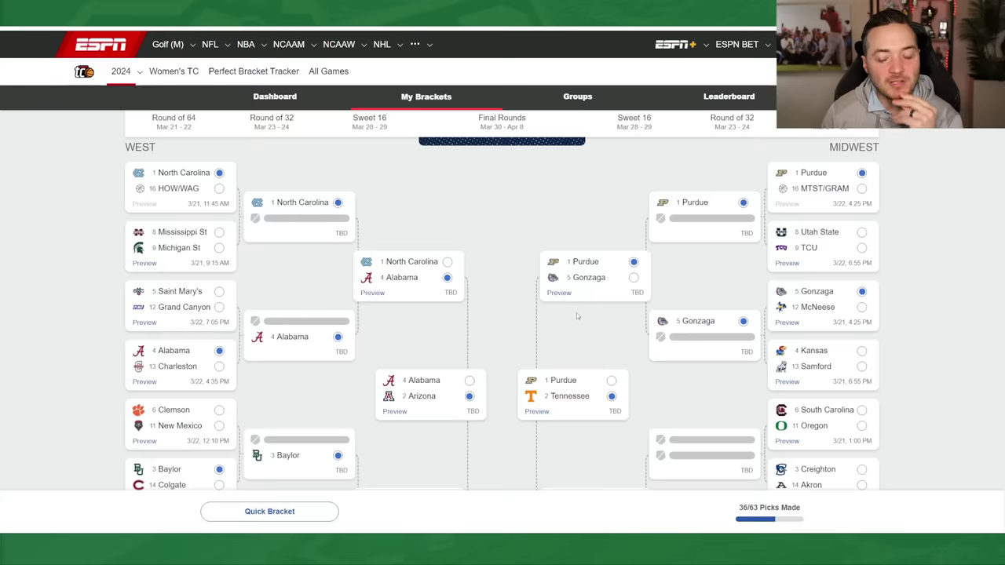
Sort the Midwest teams in the sheet by Elite 8 odds from highest to lowest and check Gonzaga's odds.
{"action": "key", "text": "ctrl+Tab"}
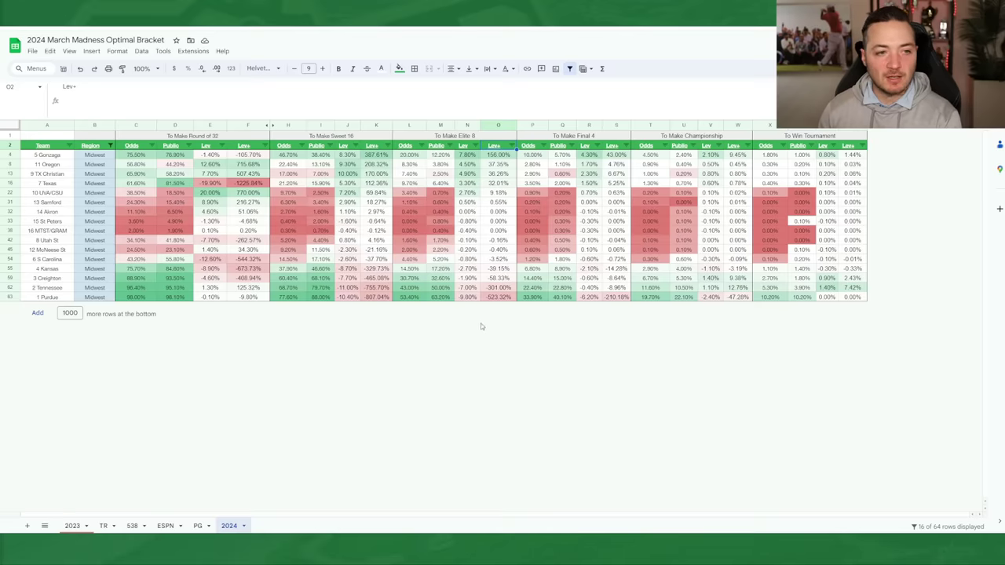
{"action": "left_click", "coordinate": [422, 149]}
{"action": "left_click", "coordinate": [419, 173]}
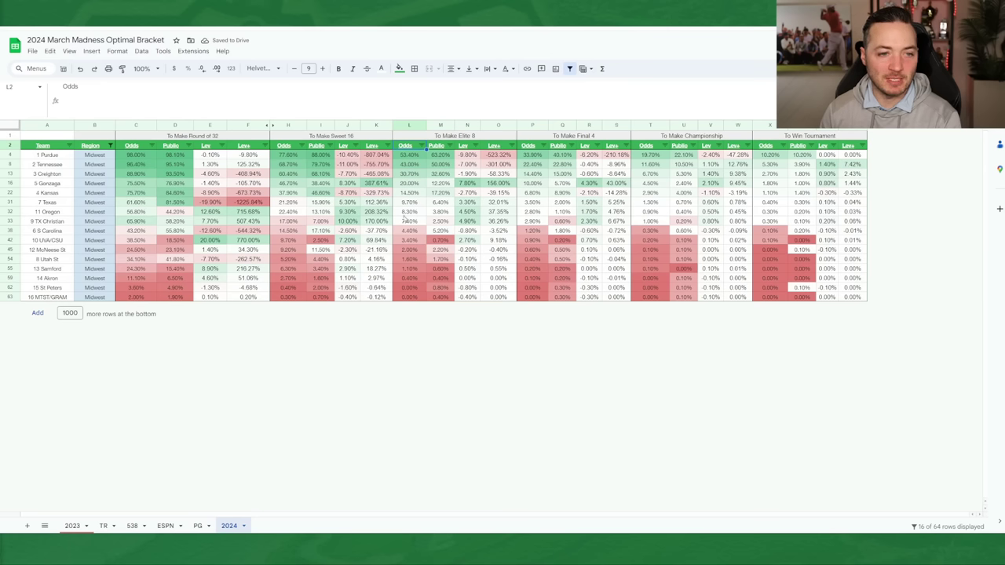
{"action": "left_click", "coordinate": [409, 183]}
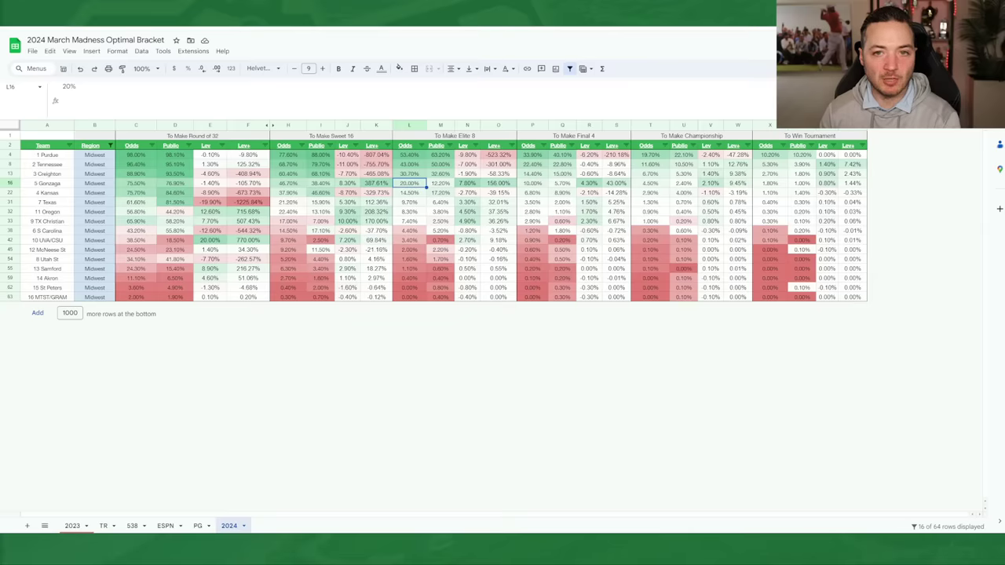
In the ESPN bracket, pick Gonzaga over Purdue in the Midwest Sweet 16 matchup.
{"action": "left_click", "coordinate": [534, 26]}
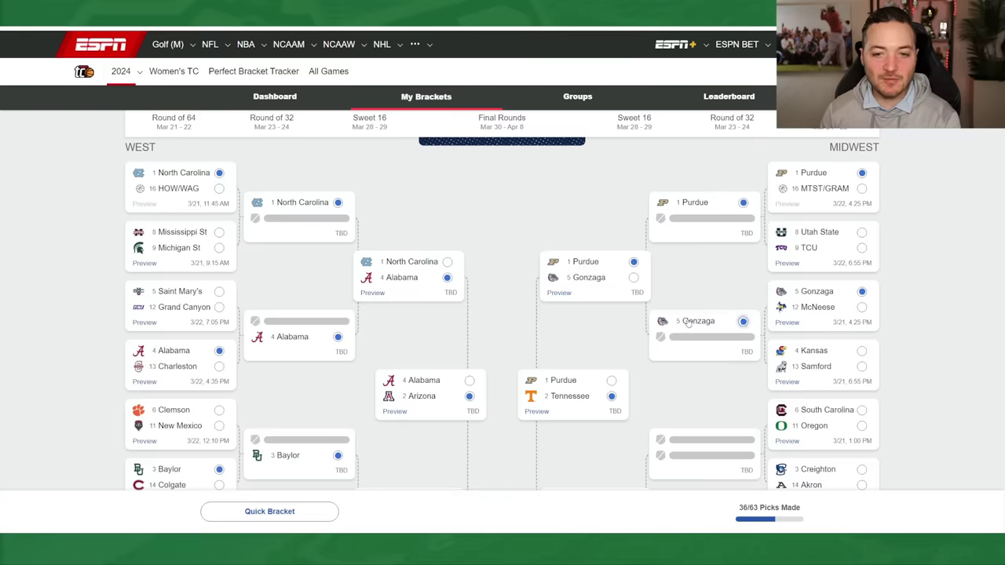
{"action": "left_click", "coordinate": [633, 279]}
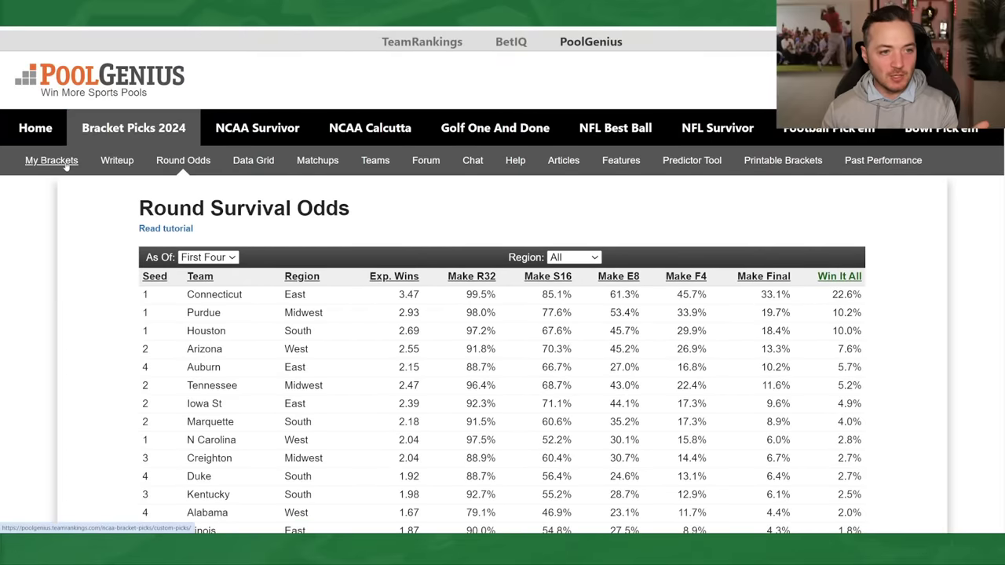
In PoolGenius, set up a new bracket pool named RRG with 100 total entries.
{"action": "left_click", "coordinate": [59, 162]}
{"action": "left_click", "coordinate": [542, 359]}
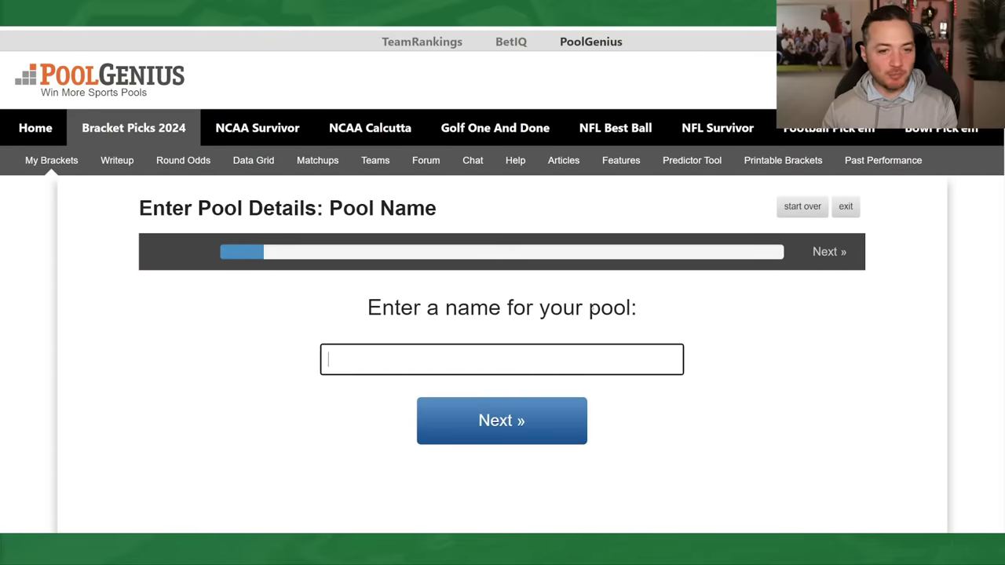
{"action": "type", "text": "RRG"}
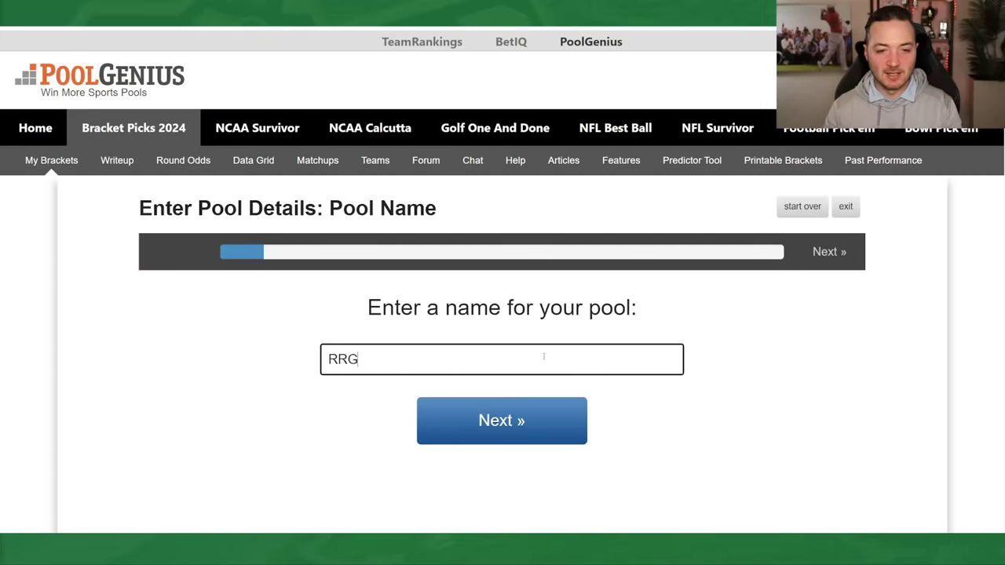
{"action": "left_click", "coordinate": [529, 421]}
{"action": "double_click", "coordinate": [512, 417]}
{"action": "type", "text": "100"}
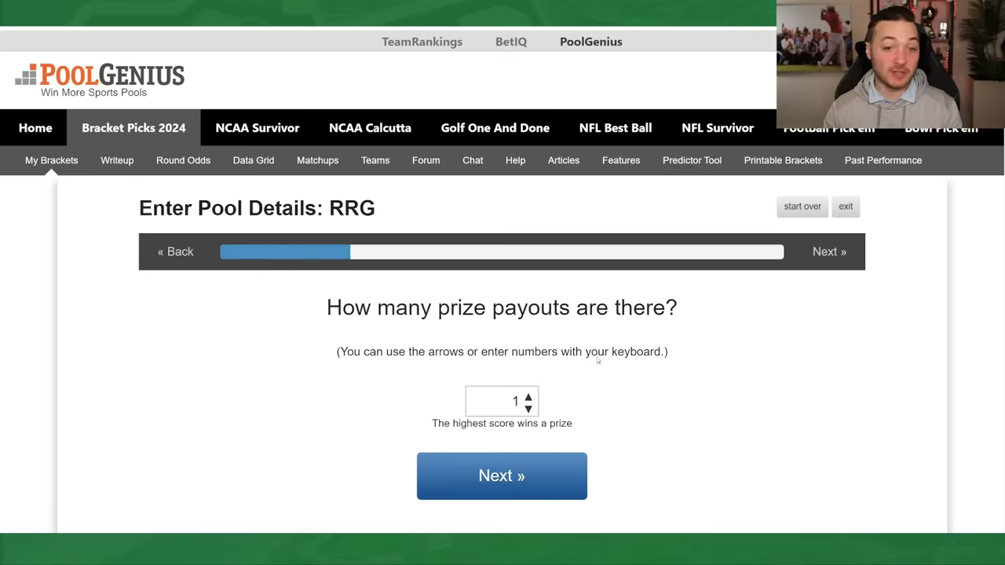
Set the number of prize payouts for the RRG pool to 10.
{"action": "scroll", "coordinate": [518, 377], "scroll_direction": "down", "scroll_amount": 1}
{"action": "double_click", "coordinate": [504, 356]}
{"action": "type", "text": "10"}
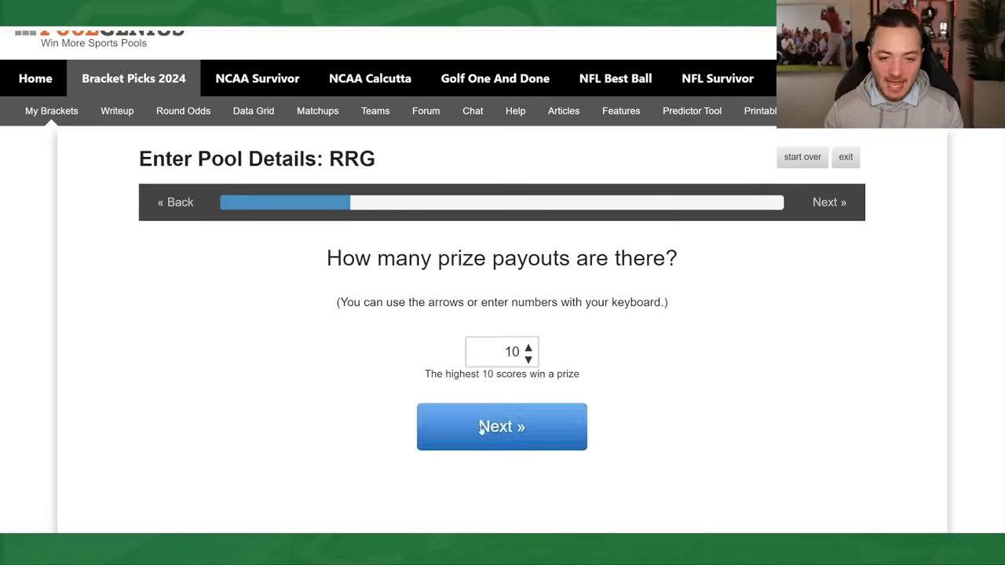
{"action": "left_click", "coordinate": [484, 426]}
Set the prize values to 100, 50, 20 and 10 for the four highest scores and 50 for the fifth.
{"action": "scroll", "coordinate": [588, 341], "scroll_direction": "down", "scroll_amount": 5}
{"action": "double_click", "coordinate": [625, 118]}
{"action": "type", "text": "100"}
{"action": "left_click", "coordinate": [514, 382]}
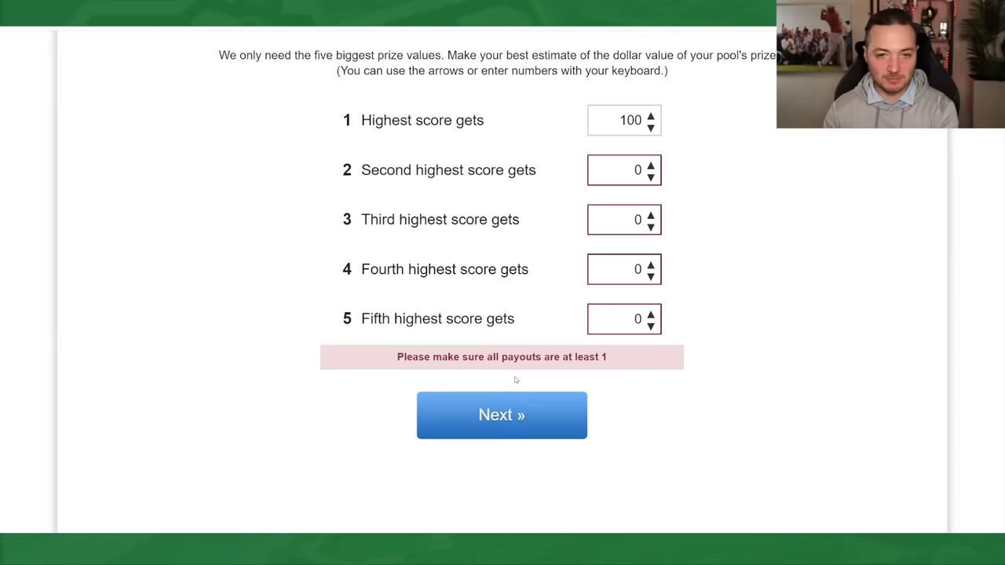
{"action": "double_click", "coordinate": [623, 163]}
{"action": "type", "text": "50"}
{"action": "double_click", "coordinate": [622, 220]}
{"action": "type", "text": "20"}
{"action": "left_click", "coordinate": [617, 273]}
{"action": "type", "text": "1"}
{"action": "left_click", "coordinate": [618, 311]}
{"action": "type", "text": "5"}
{"action": "left_click", "coordinate": [562, 404]}
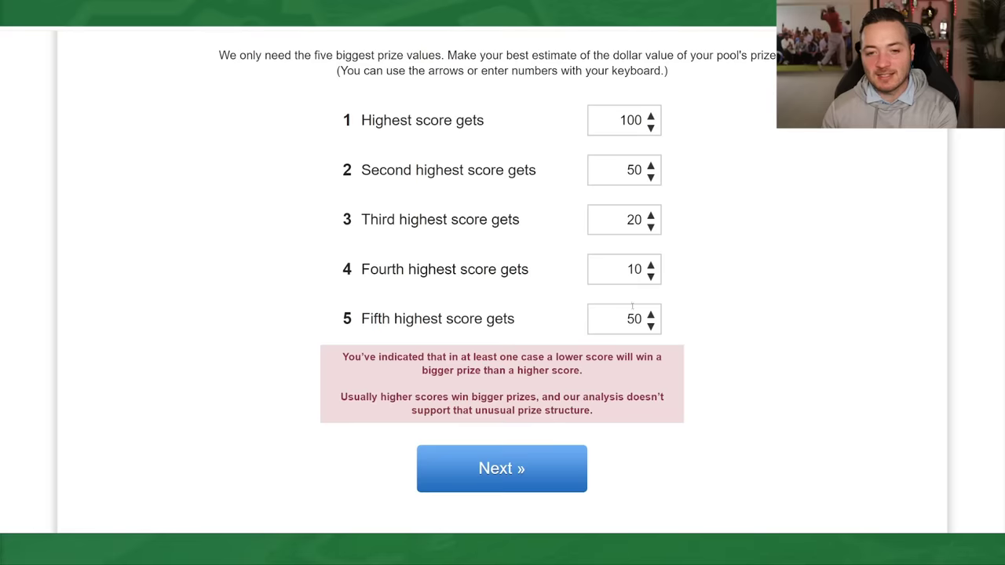
Correct the fifth highest score's prize to 5 and submit the prize structure.
{"action": "left_click_drag", "start_coordinate": [635, 320], "coordinate": [622, 320]}
{"action": "double_click", "coordinate": [635, 319]}
{"action": "type", "text": "5"}
{"action": "left_click", "coordinate": [518, 469]}
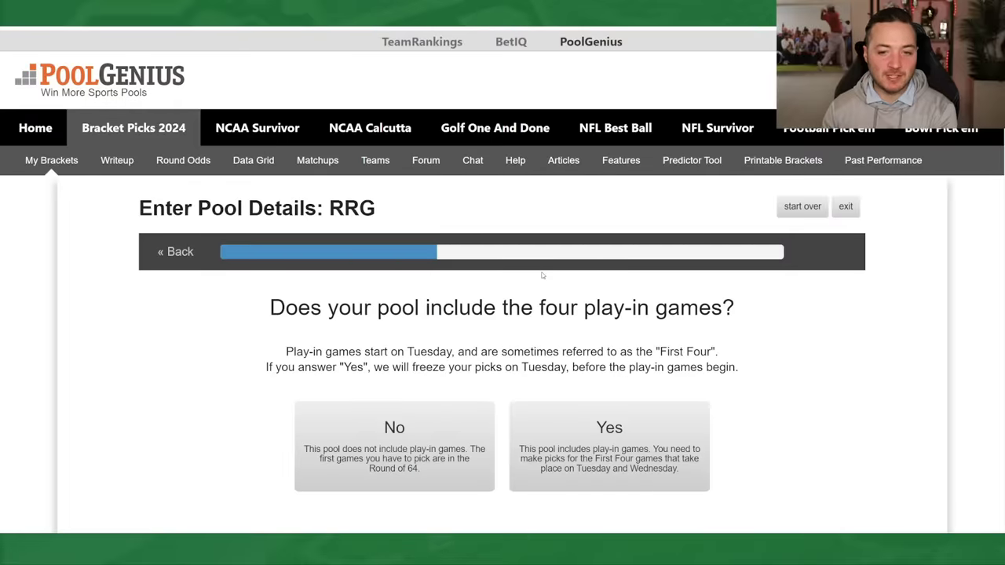
Exclude the play-in games from the pool, use 1-2-4-8-16-32 base scoring and give no bonus points for upsets.
{"action": "scroll", "coordinate": [542, 275], "scroll_direction": "down", "scroll_amount": 1}
{"action": "left_click", "coordinate": [406, 347]}
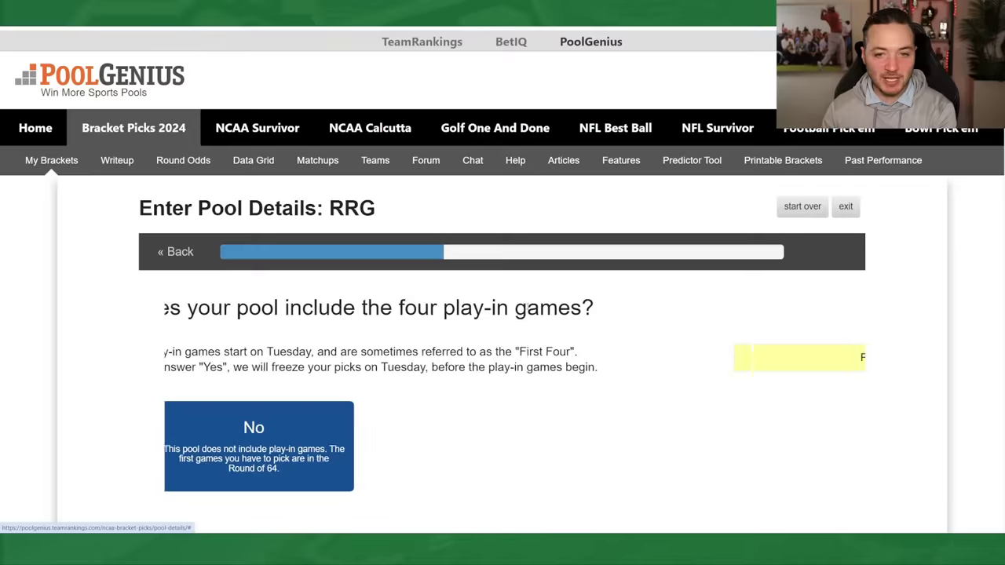
{"action": "scroll", "coordinate": [476, 275], "scroll_direction": "down", "scroll_amount": 1}
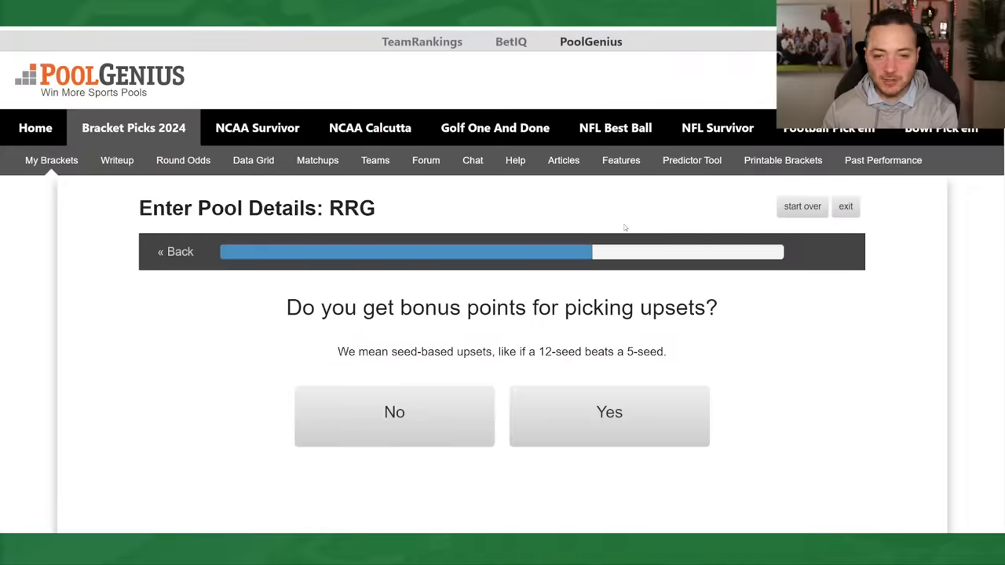
{"action": "scroll", "coordinate": [623, 227], "scroll_direction": "down", "scroll_amount": 1}
{"action": "left_click", "coordinate": [434, 299]}
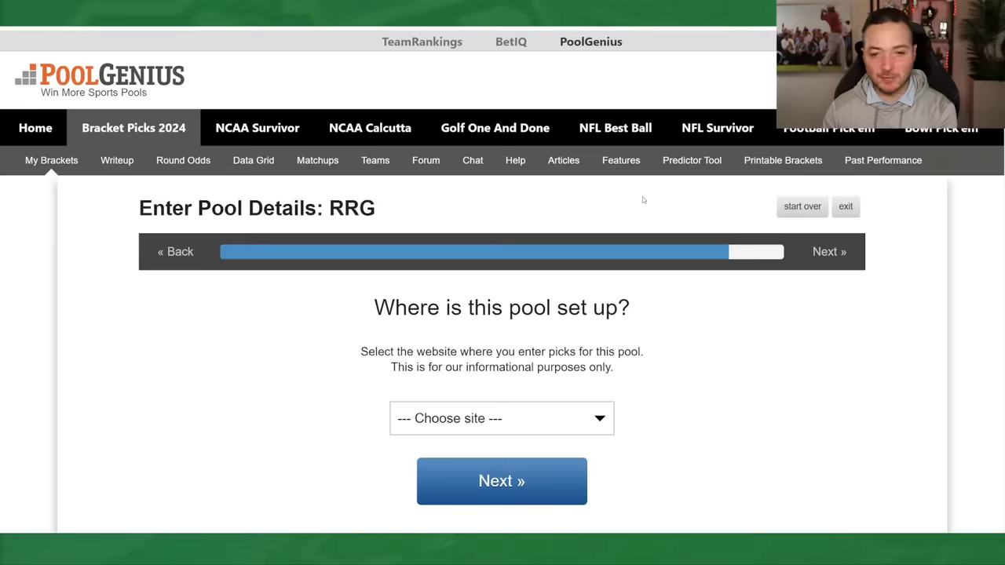
Choose ESPN as the site where the pool is set up and save the pool details.
{"action": "scroll", "coordinate": [578, 245], "scroll_direction": "down", "scroll_amount": 1}
{"action": "left_click", "coordinate": [507, 318]}
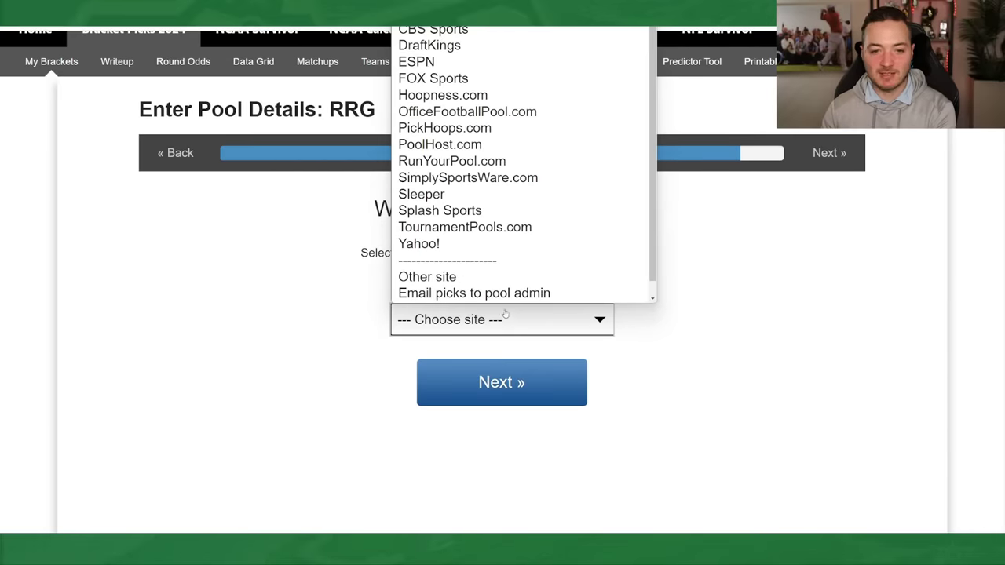
{"action": "left_click", "coordinate": [456, 61]}
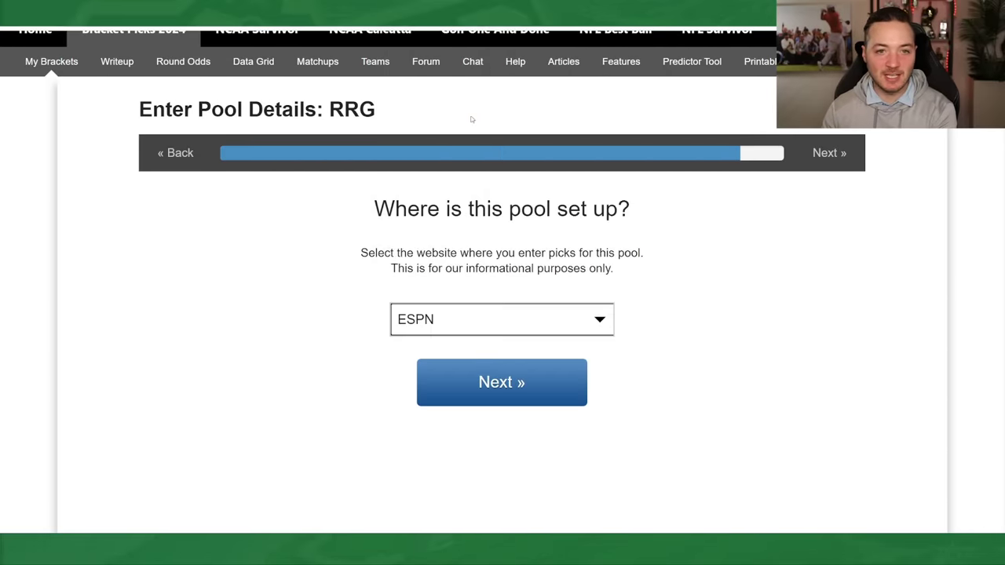
{"action": "left_click", "coordinate": [501, 382]}
{"action": "scroll", "coordinate": [627, 305], "scroll_direction": "down", "scroll_amount": 2}
{"action": "left_click", "coordinate": [549, 509]}
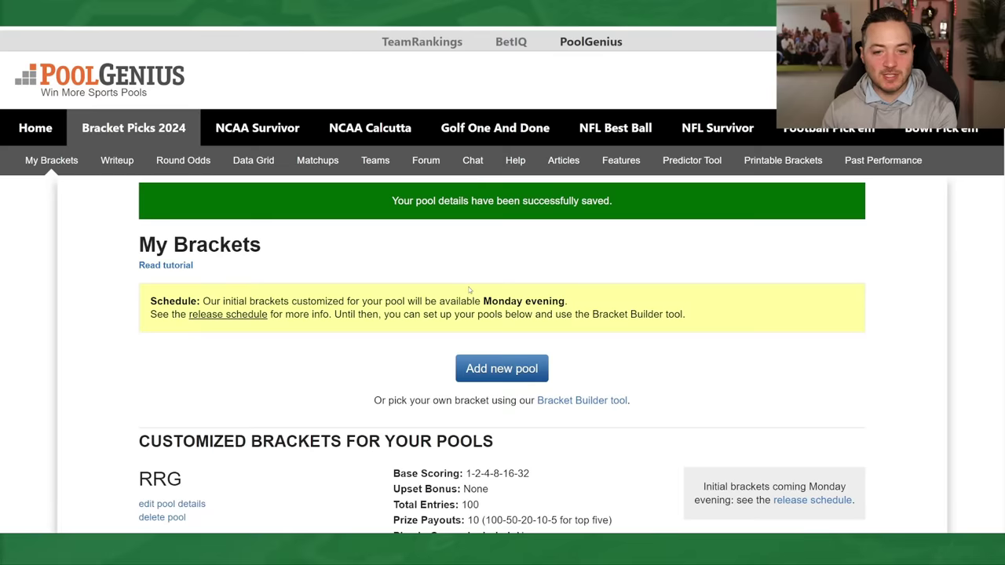
Check when the customized brackets are released and review the saved settings of the RRG pool.
{"action": "left_click_drag", "start_coordinate": [483, 302], "coordinate": [587, 303]}
{"action": "left_click", "coordinate": [588, 302]}
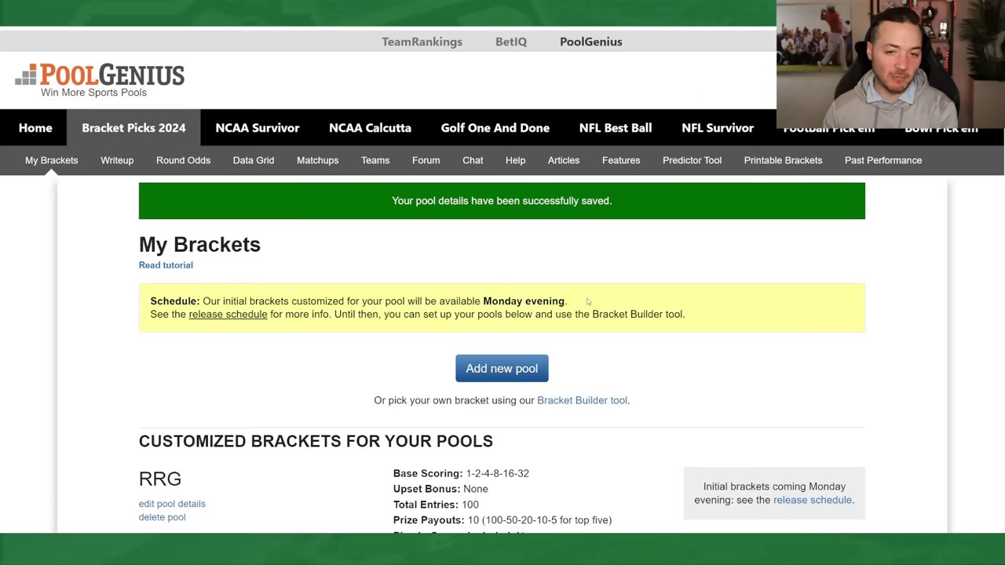
{"action": "scroll", "coordinate": [570, 299], "scroll_direction": "down", "scroll_amount": 2}
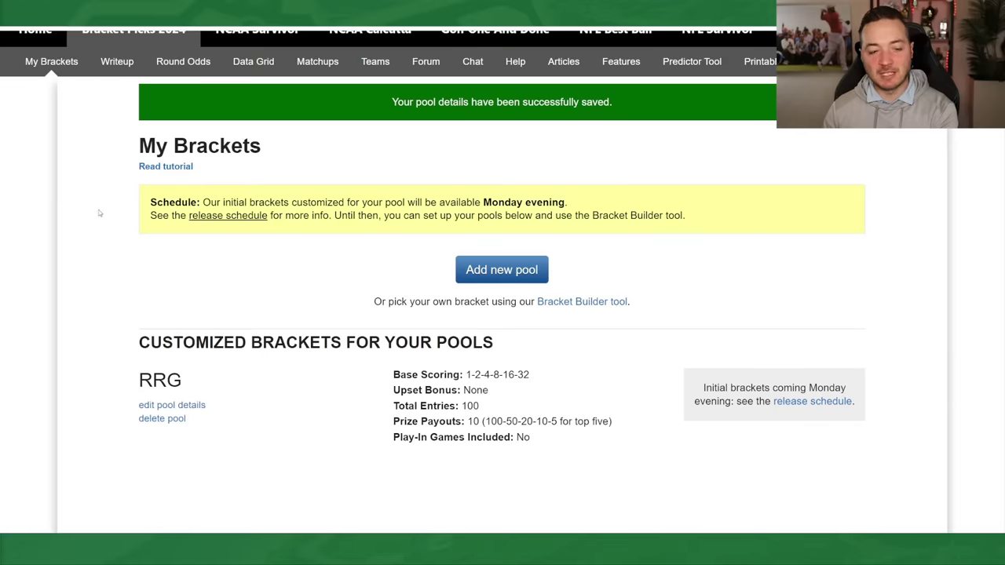
{"action": "scroll", "coordinate": [628, 219], "scroll_direction": "up", "scroll_amount": 2}
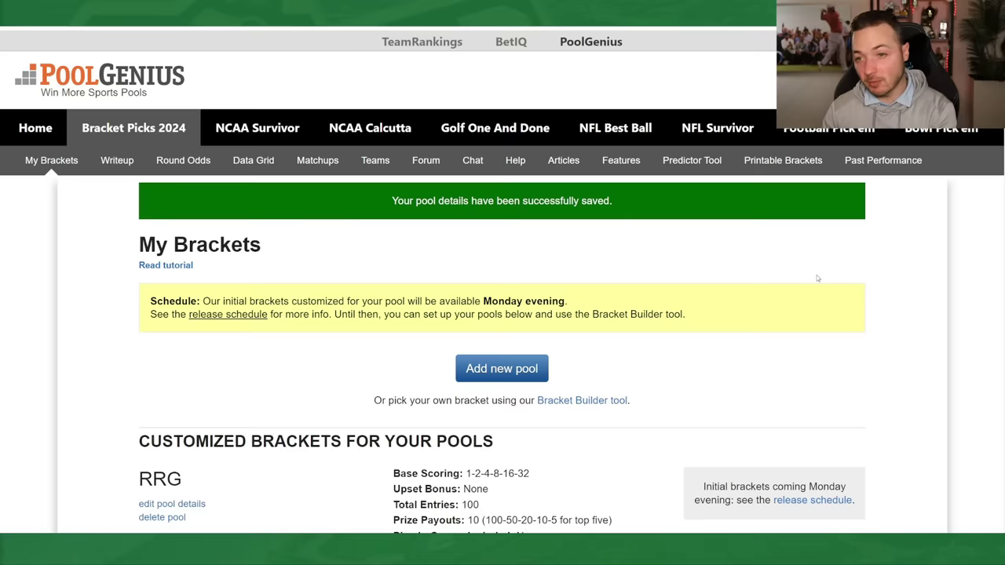
Open PoolGenius's Data Grid and look through its quick filters and the teams' value analysis and risk figures.
{"action": "left_click", "coordinate": [276, 161]}
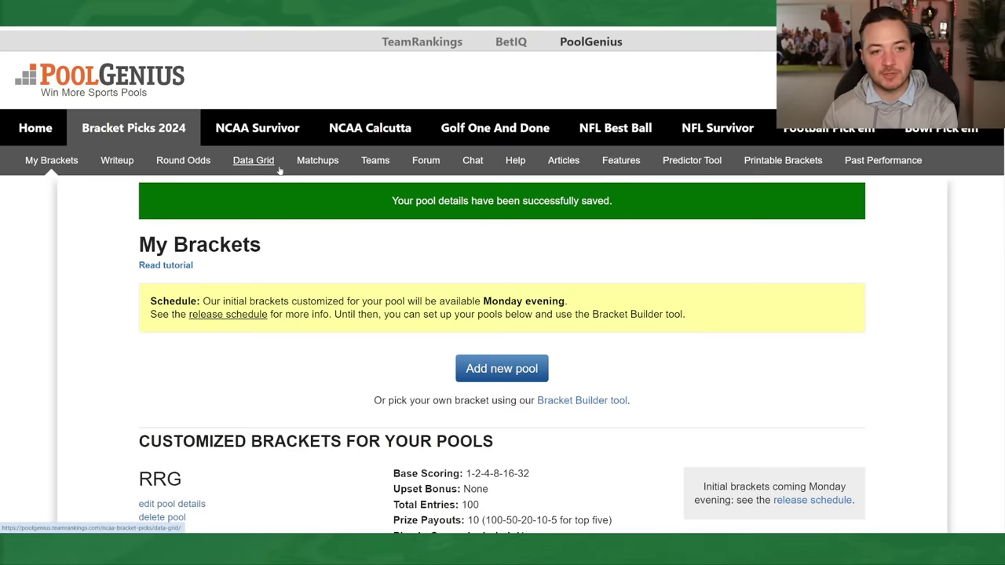
{"action": "scroll", "coordinate": [513, 228], "scroll_direction": "down", "scroll_amount": 2}
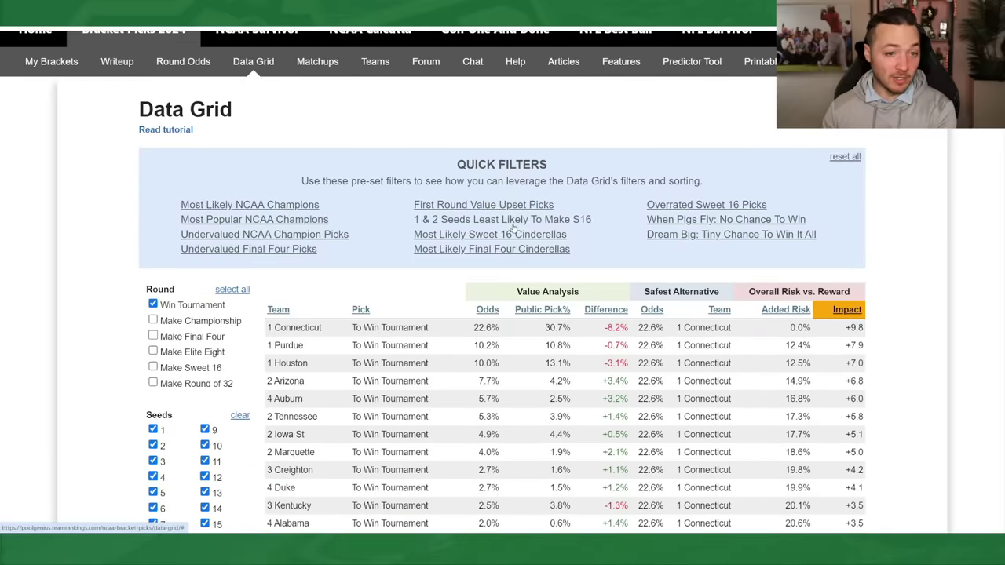
{"action": "scroll", "coordinate": [514, 227], "scroll_direction": "down", "scroll_amount": 3}
{"action": "scroll", "coordinate": [515, 227], "scroll_direction": "up", "scroll_amount": 5}
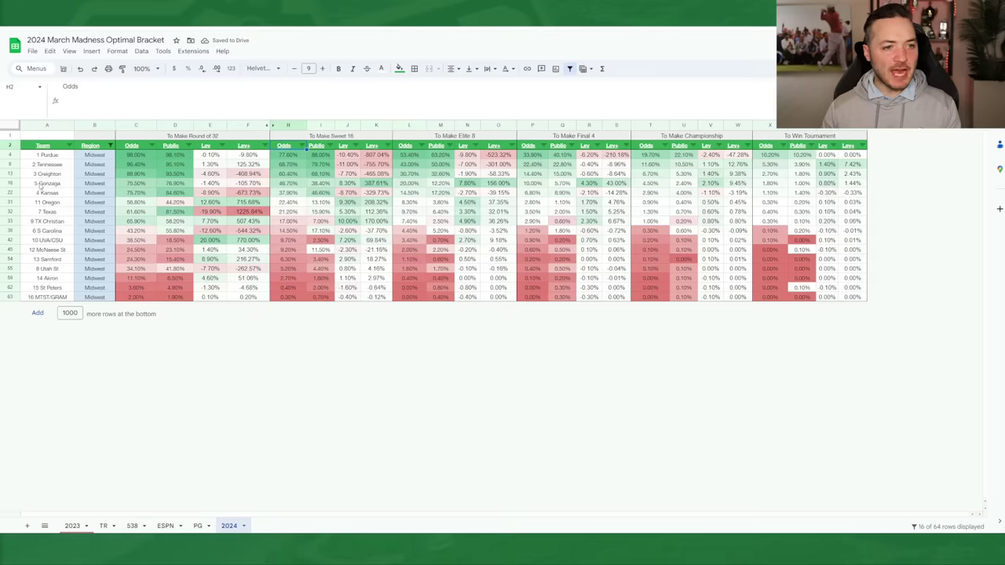
Check the Gonzaga and Oregon rows in the Midwest odds, then pick Oregon over South Carolina and advance it to the Sweet 16.
{"action": "left_click", "coordinate": [12, 184]}
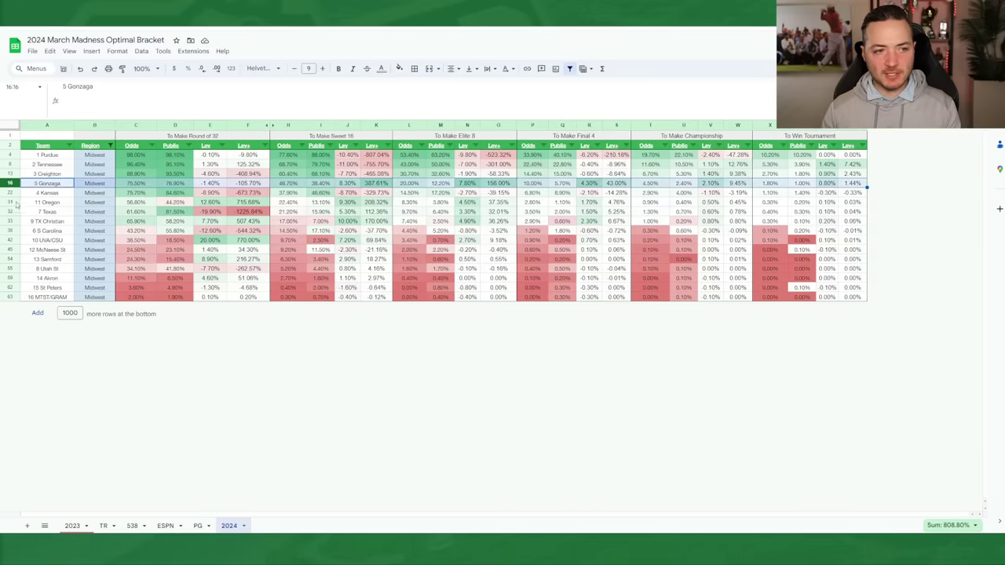
{"action": "left_click", "coordinate": [12, 202]}
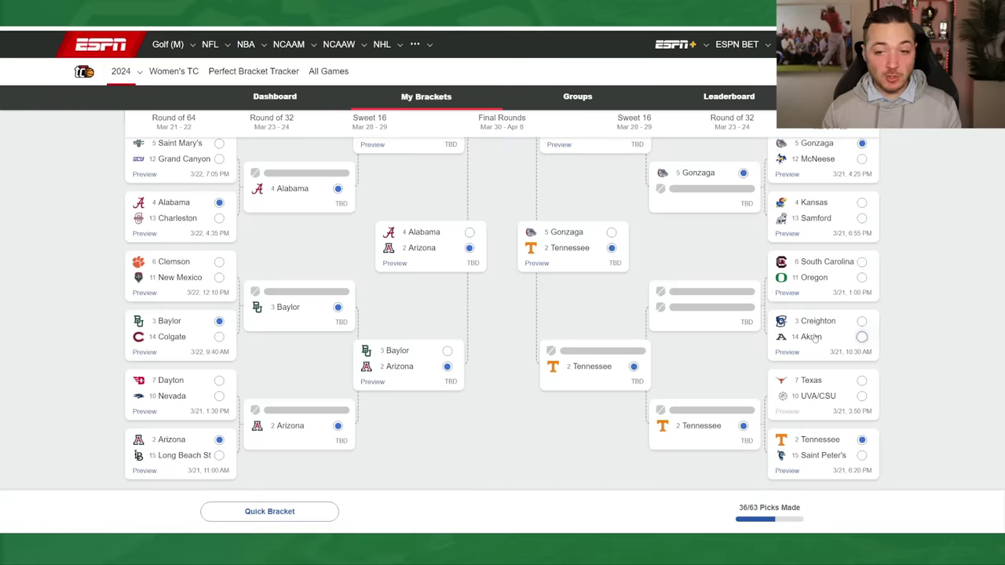
{"action": "left_click", "coordinate": [814, 283]}
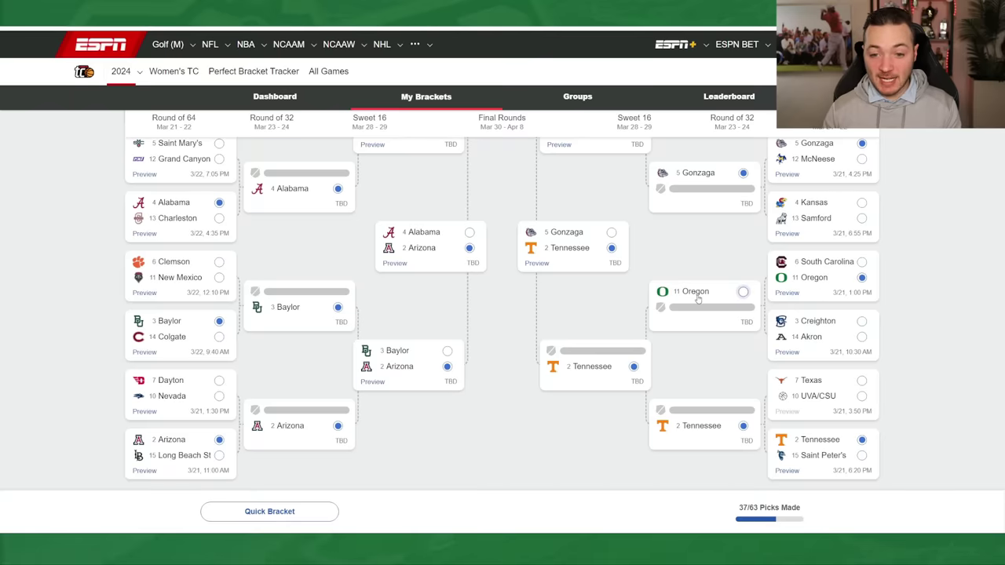
{"action": "left_click", "coordinate": [743, 292]}
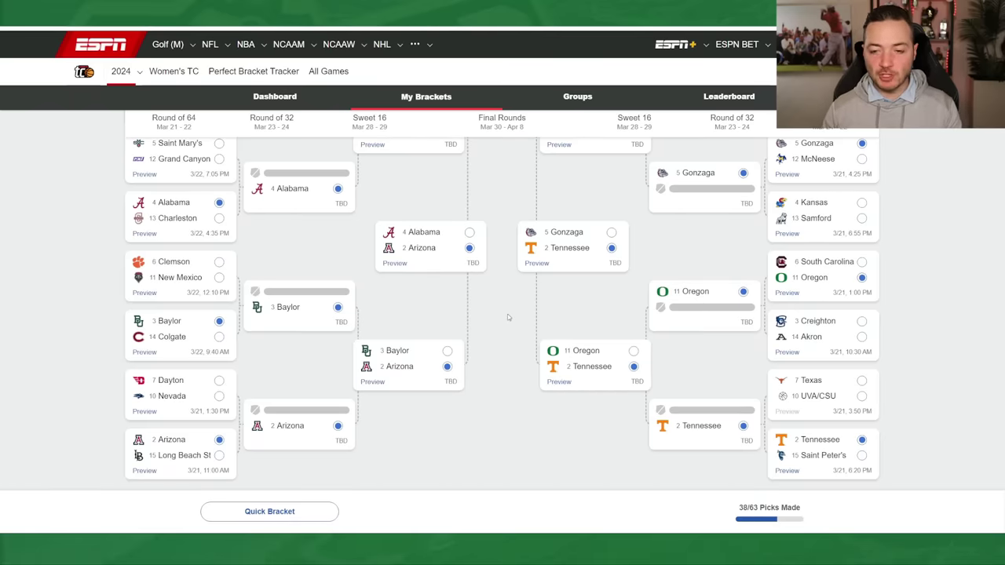
Review the bracket's picks so far across all regions and examine the games still open in UConn's region.
{"action": "scroll", "coordinate": [508, 318], "scroll_direction": "up", "scroll_amount": 1}
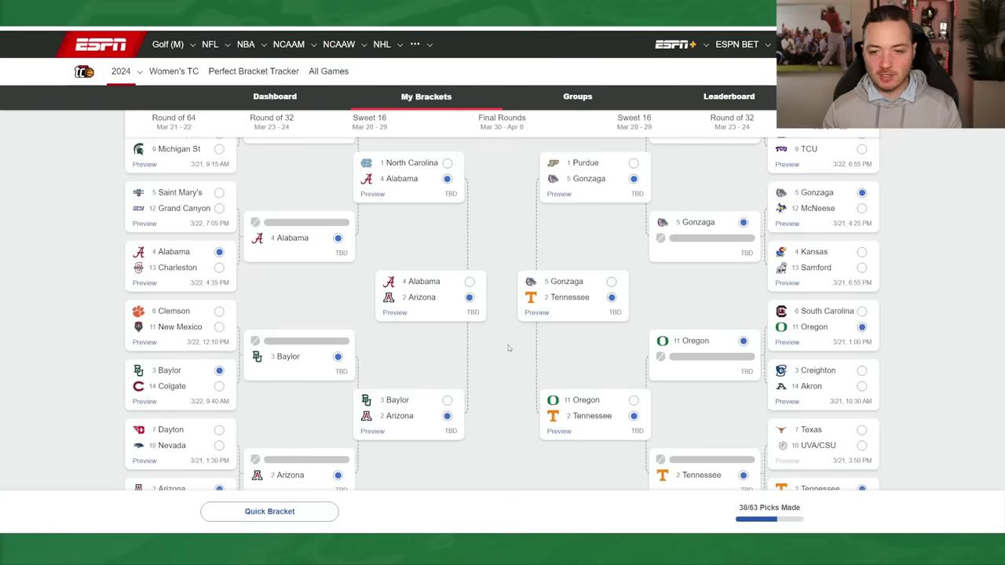
{"action": "scroll", "coordinate": [508, 345], "scroll_direction": "down", "scroll_amount": 2}
{"action": "scroll", "coordinate": [508, 345], "scroll_direction": "up", "scroll_amount": 2}
{"action": "scroll", "coordinate": [508, 345], "scroll_direction": "up", "scroll_amount": 3}
{"action": "scroll", "coordinate": [509, 345], "scroll_direction": "down", "scroll_amount": 3}
{"action": "scroll", "coordinate": [508, 344], "scroll_direction": "up", "scroll_amount": 14}
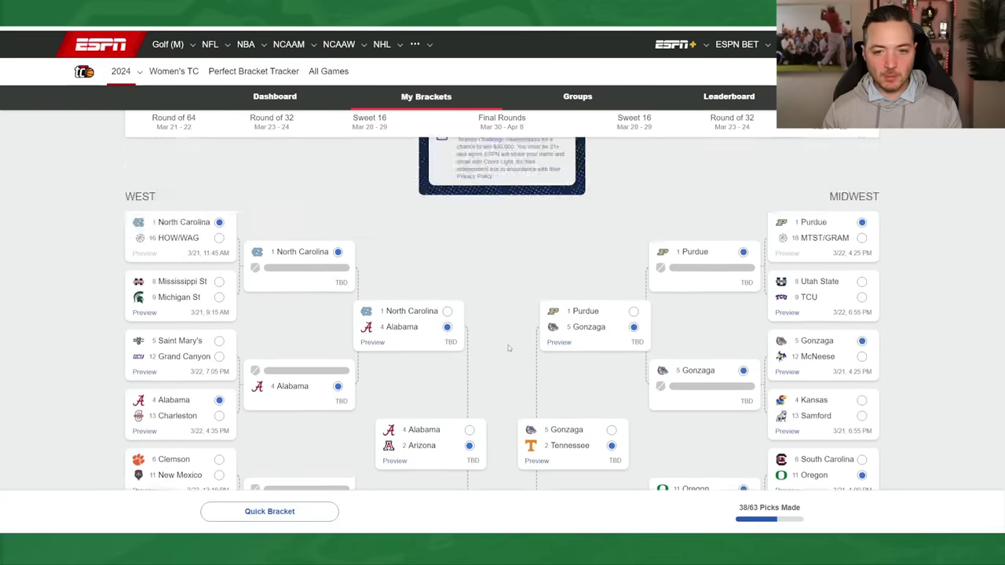
{"action": "scroll", "coordinate": [508, 348], "scroll_direction": "up", "scroll_amount": 5}
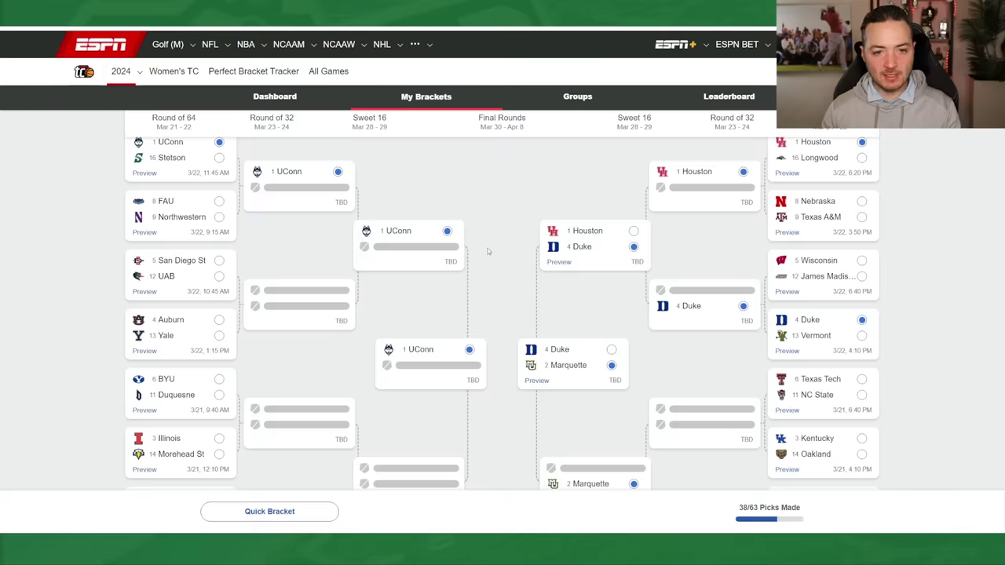
{"action": "scroll", "coordinate": [487, 251], "scroll_direction": "down", "scroll_amount": 2}
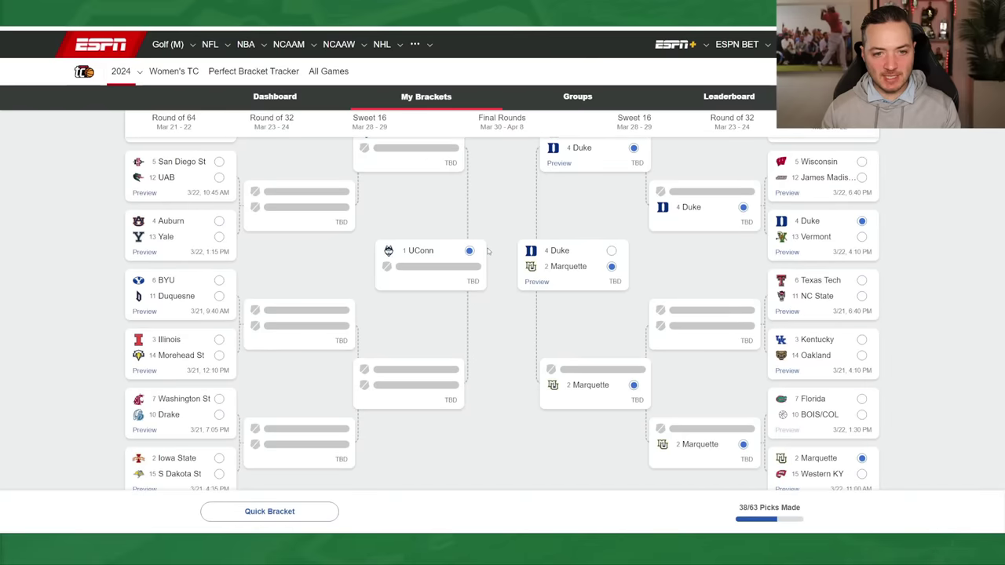
{"action": "scroll", "coordinate": [493, 236], "scroll_direction": "down", "scroll_amount": 1}
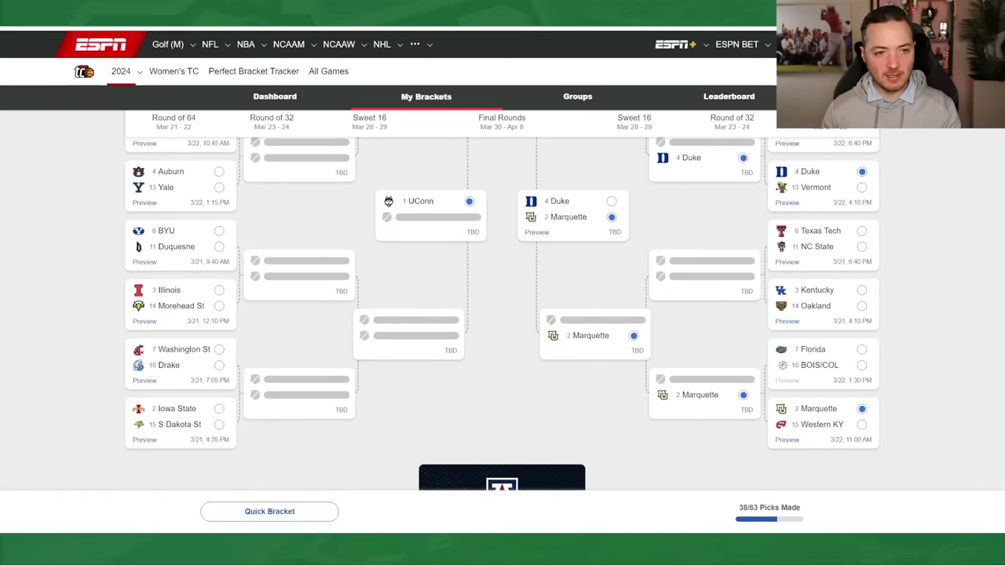
In the spreadsheet, compare the Elite 8 odds of Connecticut, Iowa St, Illinois and Auburn in the East.
{"action": "key", "text": "ctrl+Tab"}
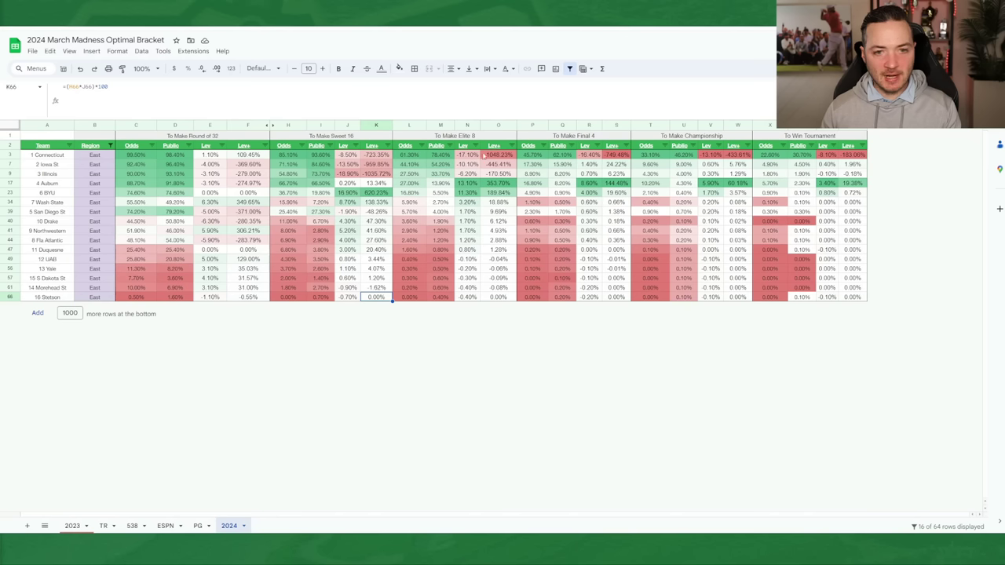
{"action": "left_click", "coordinate": [420, 156]}
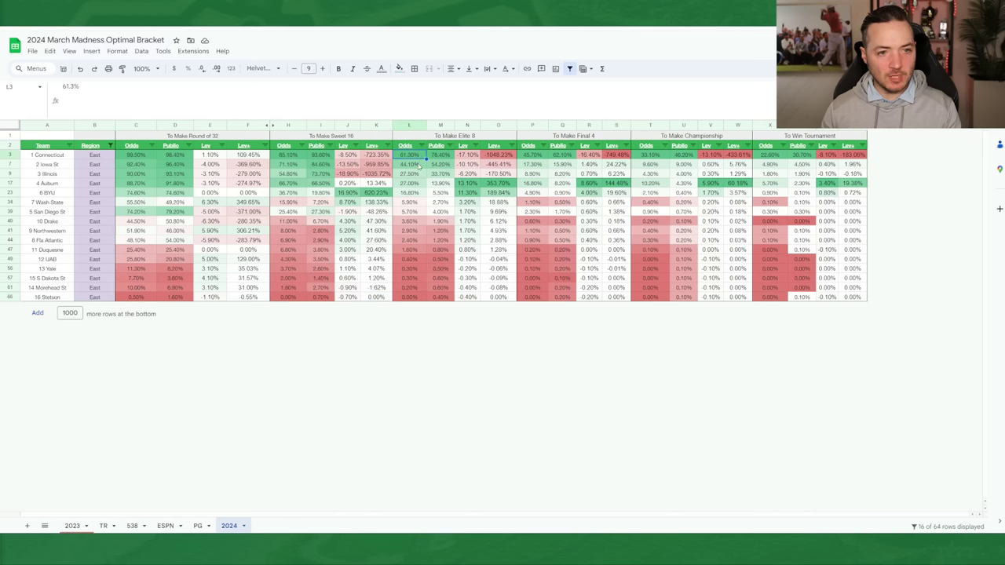
{"action": "left_click", "coordinate": [420, 164]}
{"action": "left_click", "coordinate": [419, 174]}
{"action": "left_click", "coordinate": [420, 183]}
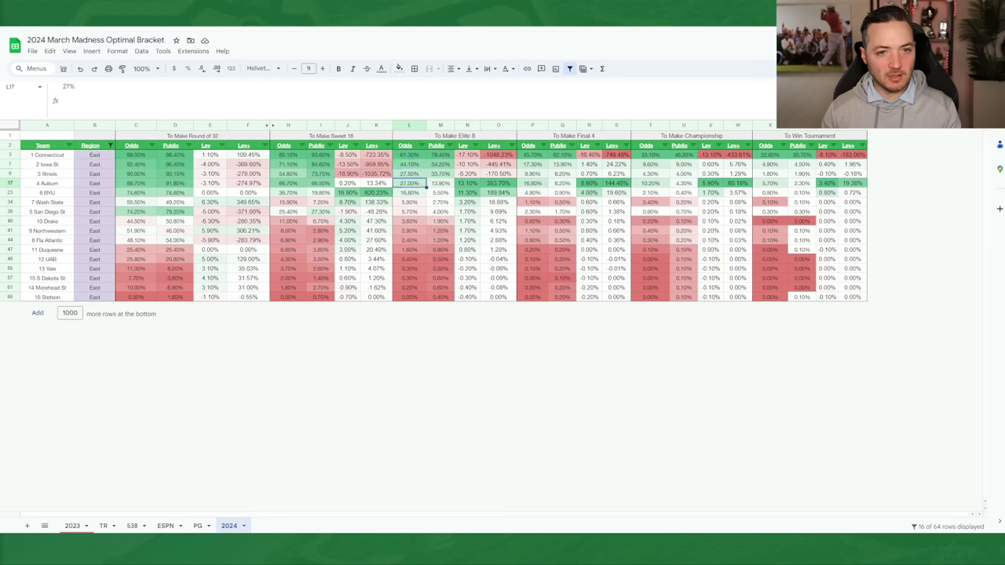
Sort the East teams by their odds to make the Sweet 16, highest first, and highlight Auburn's row.
{"action": "key", "text": "ctrl+Tab"}
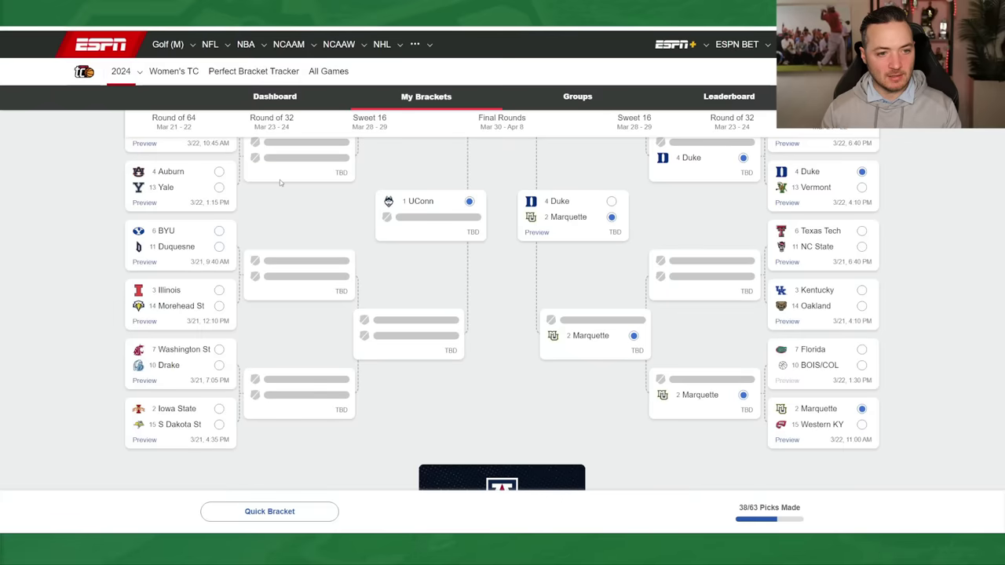
{"action": "scroll", "coordinate": [276, 211], "scroll_direction": "up", "scroll_amount": 1}
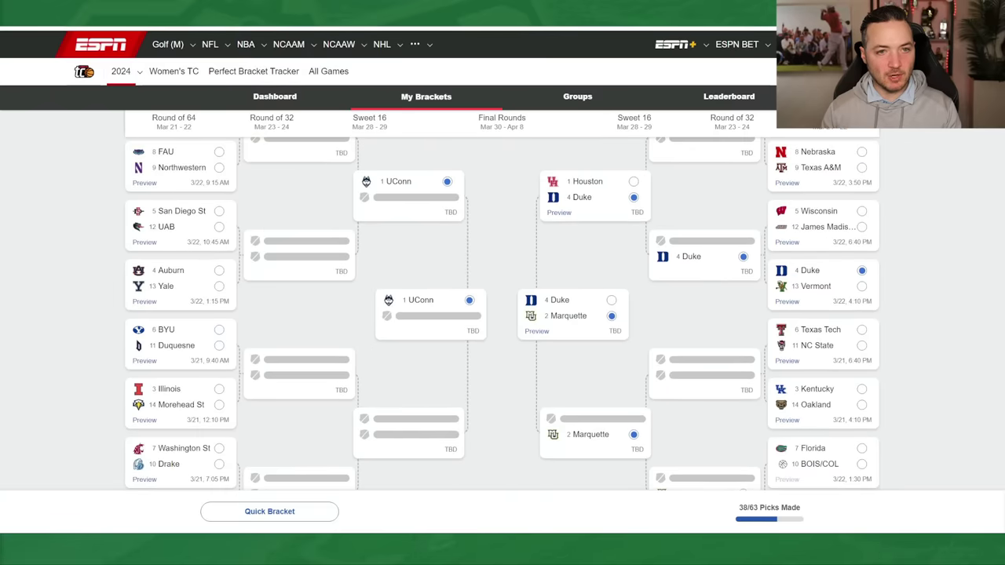
{"action": "key", "text": "ctrl+Tab"}
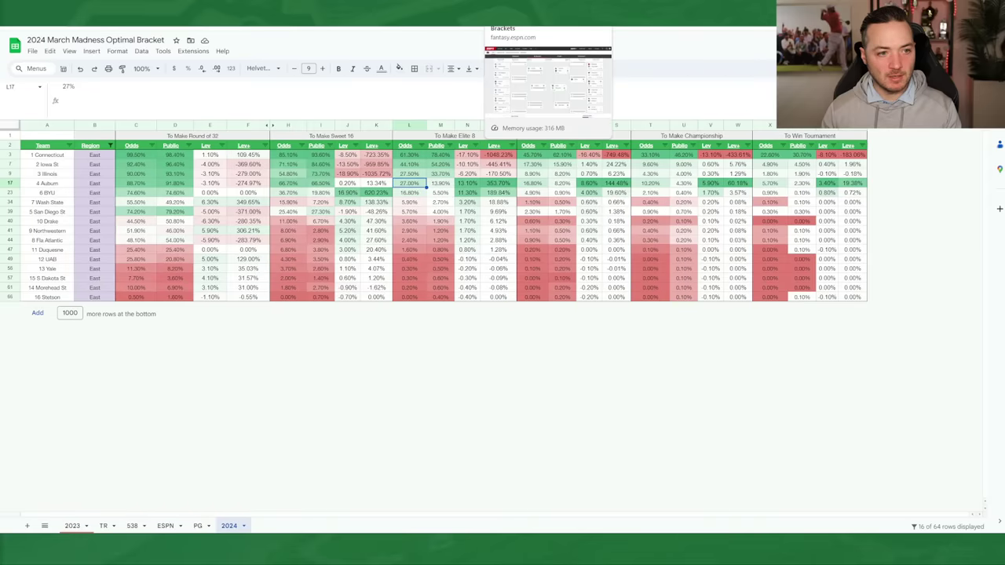
{"action": "left_click", "coordinate": [302, 146]}
{"action": "left_click", "coordinate": [283, 175]}
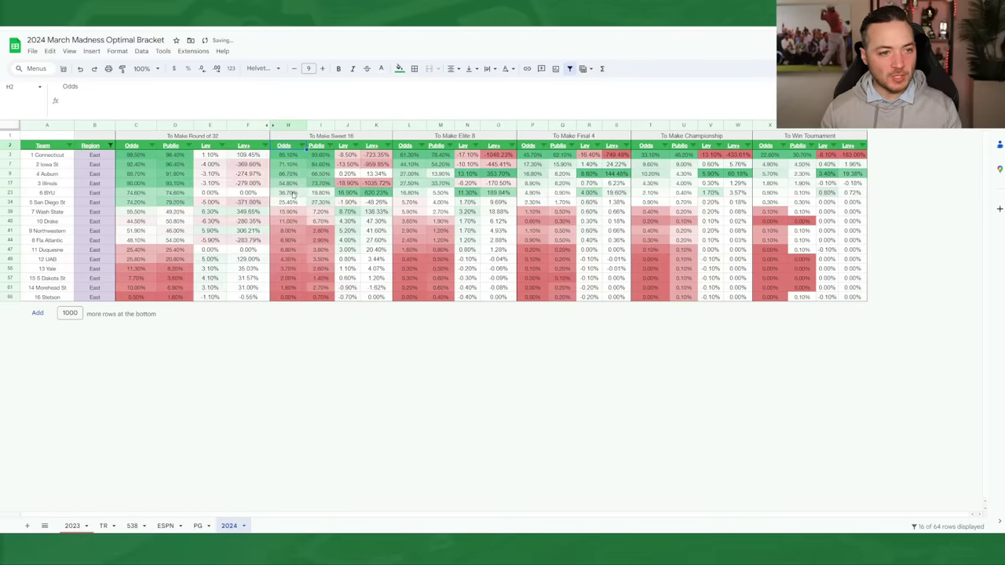
{"action": "left_click", "coordinate": [12, 174]}
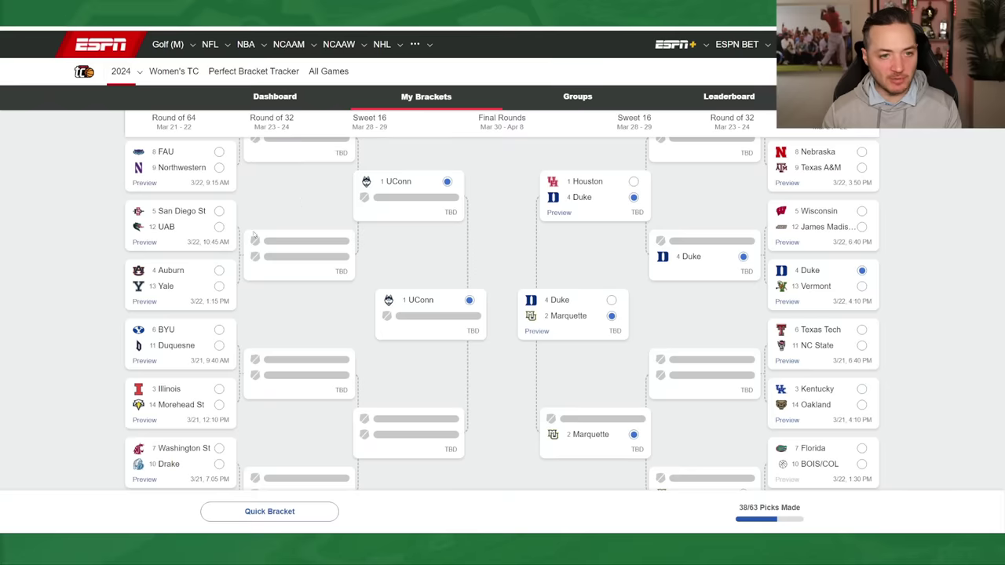
In the ESPN bracket, pick Auburn over Yale and advance it to the Sweet 16.
{"action": "left_click", "coordinate": [219, 270]}
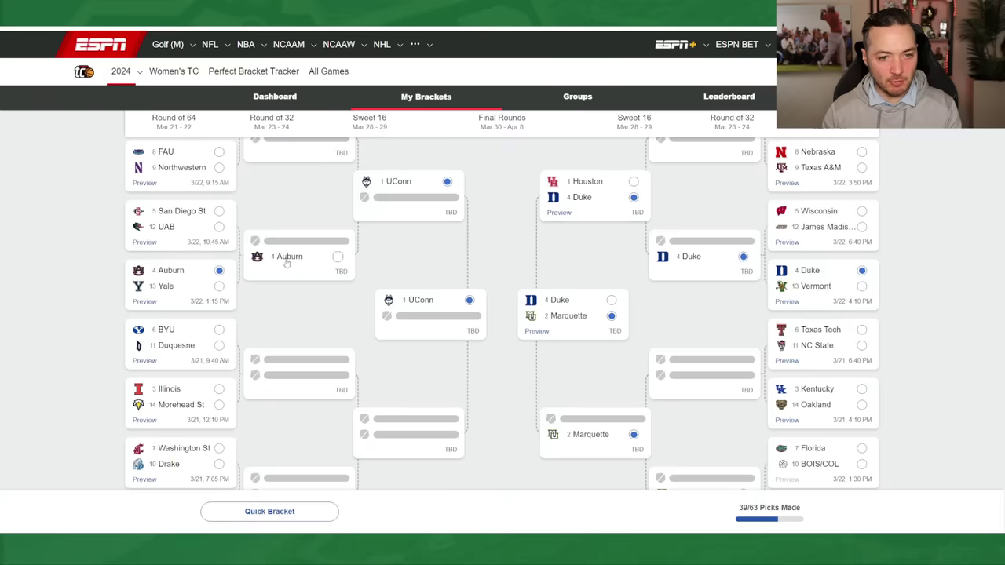
{"action": "left_click", "coordinate": [338, 257]}
{"action": "left_click", "coordinate": [415, 44]}
{"action": "scroll", "coordinate": [339, 229], "scroll_direction": "down", "scroll_amount": 1}
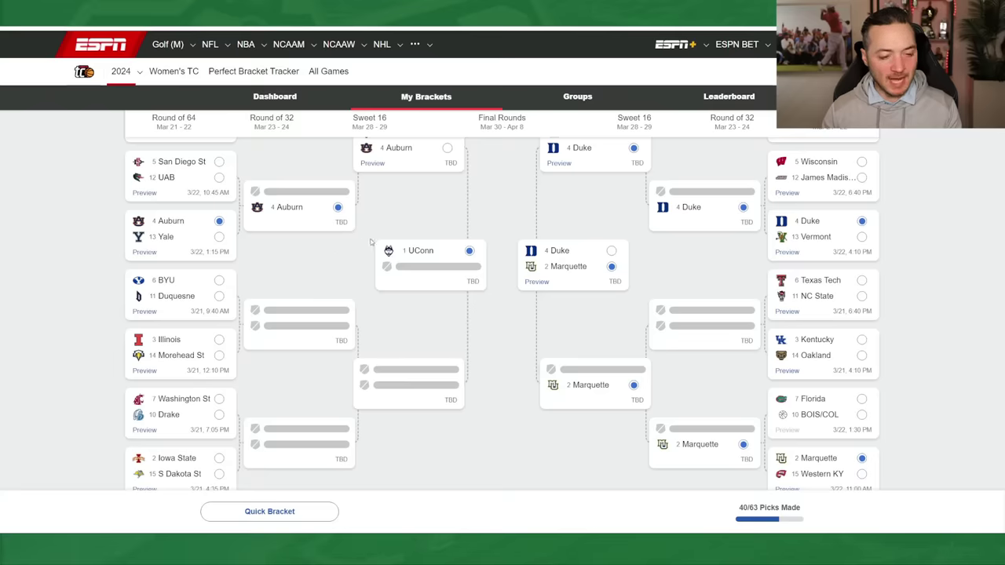
Sort the East teams by Elite 8 odds, highest first, and compare Iowa St, Illinois and BYU.
{"action": "key", "text": "ctrl+Tab"}
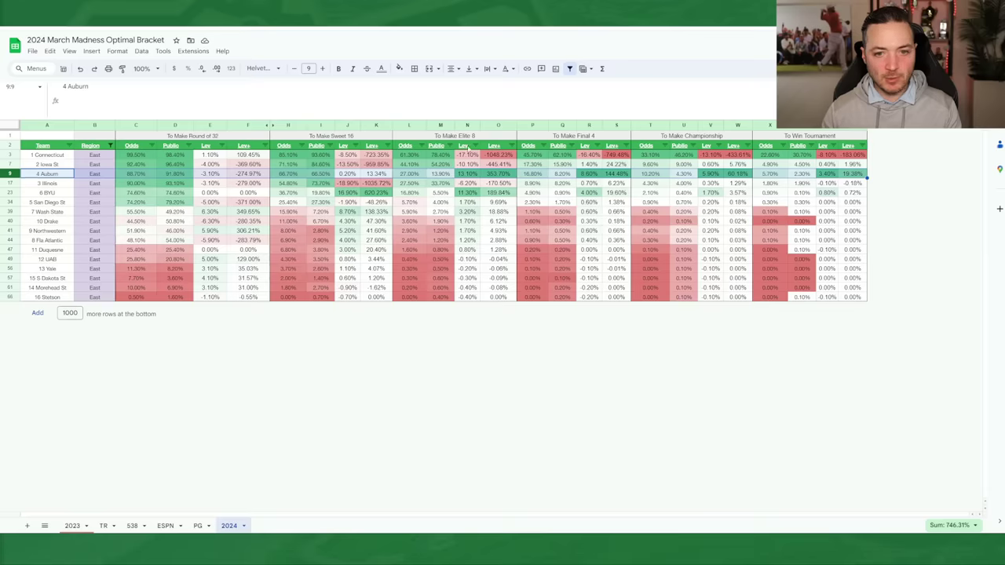
{"action": "left_click", "coordinate": [423, 146]}
{"action": "left_click", "coordinate": [386, 173]}
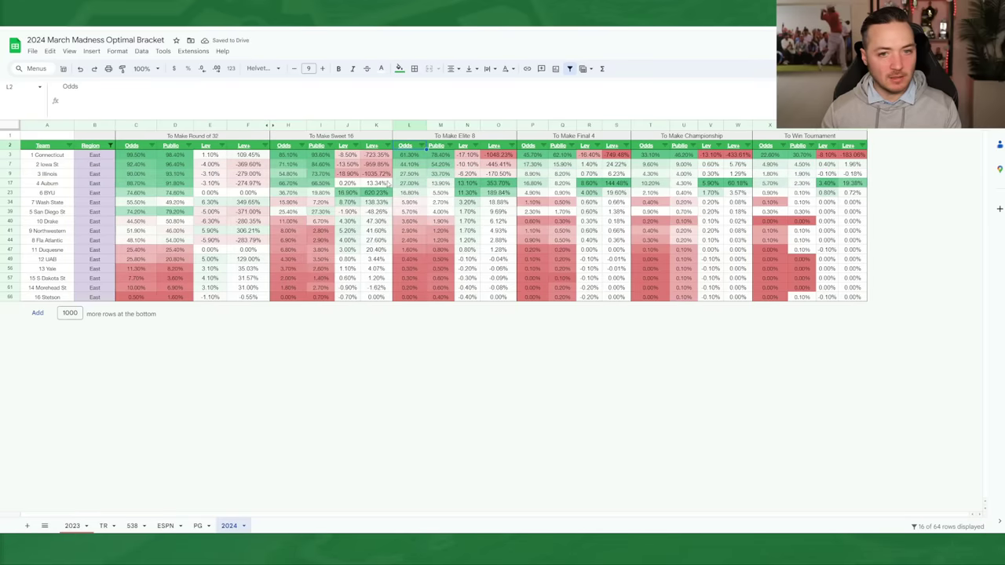
{"action": "left_click", "coordinate": [414, 166]}
{"action": "key", "text": "Down"}
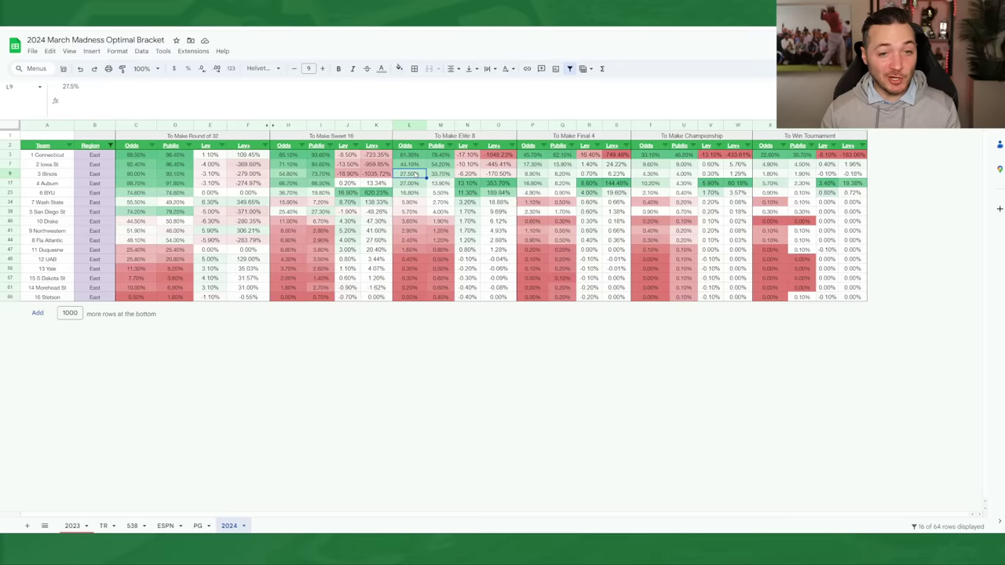
{"action": "left_click", "coordinate": [11, 192]}
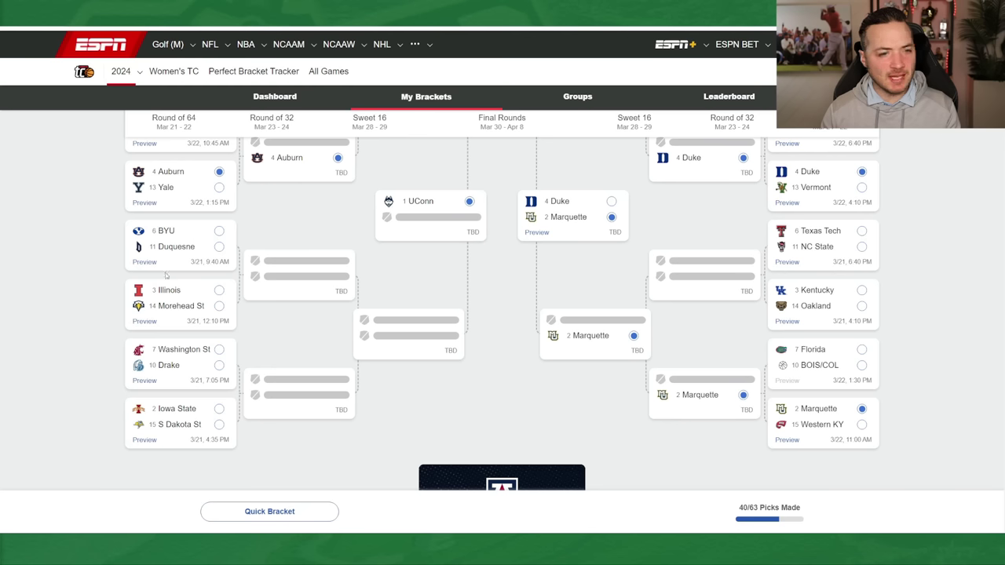
Pick BYU over Duquesne, check Illinois's row in the odds sheet, and pick Illinois over Morehead St.
{"action": "left_click", "coordinate": [182, 229]}
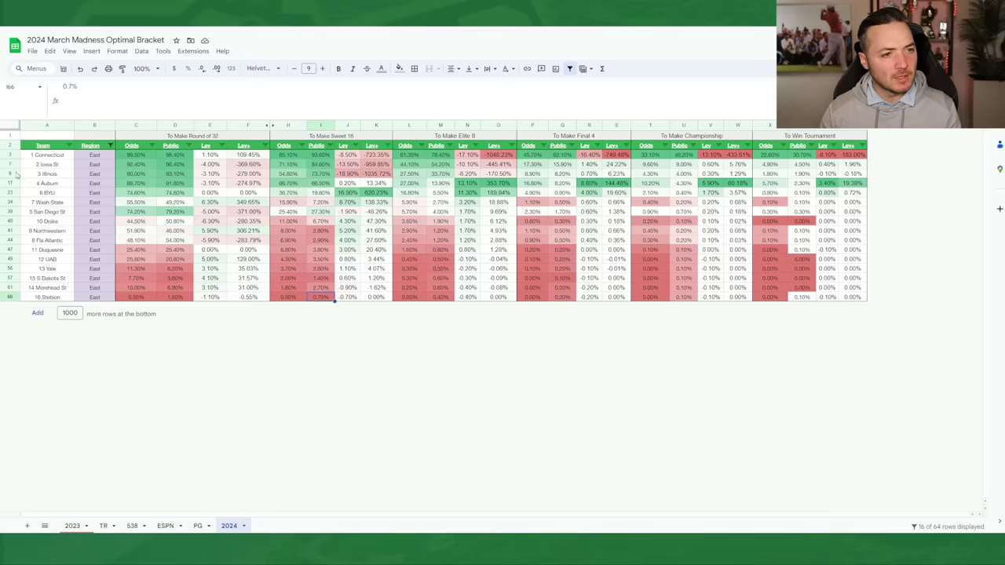
{"action": "left_click", "coordinate": [10, 173]}
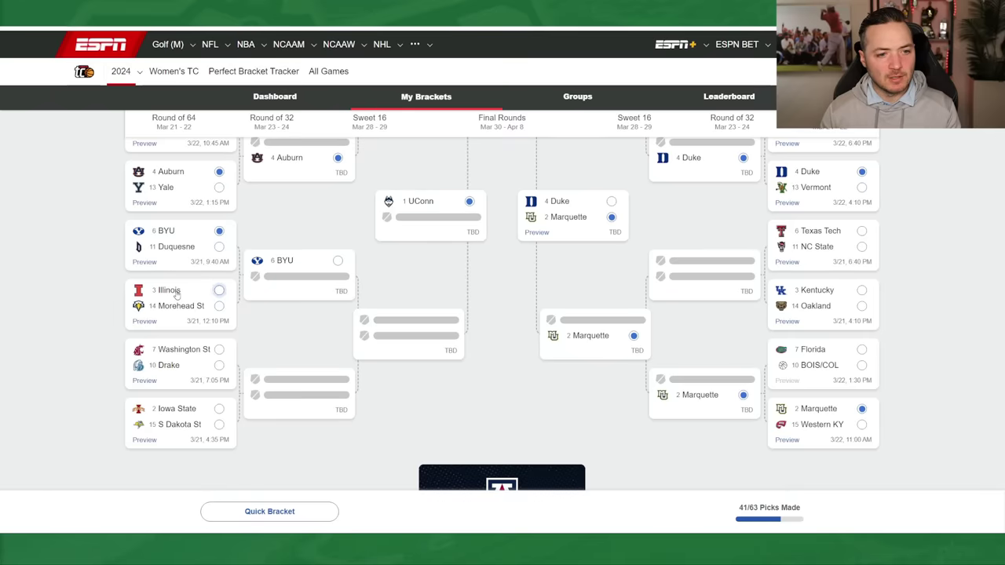
{"action": "left_click", "coordinate": [219, 289]}
{"action": "left_click", "coordinate": [338, 276]}
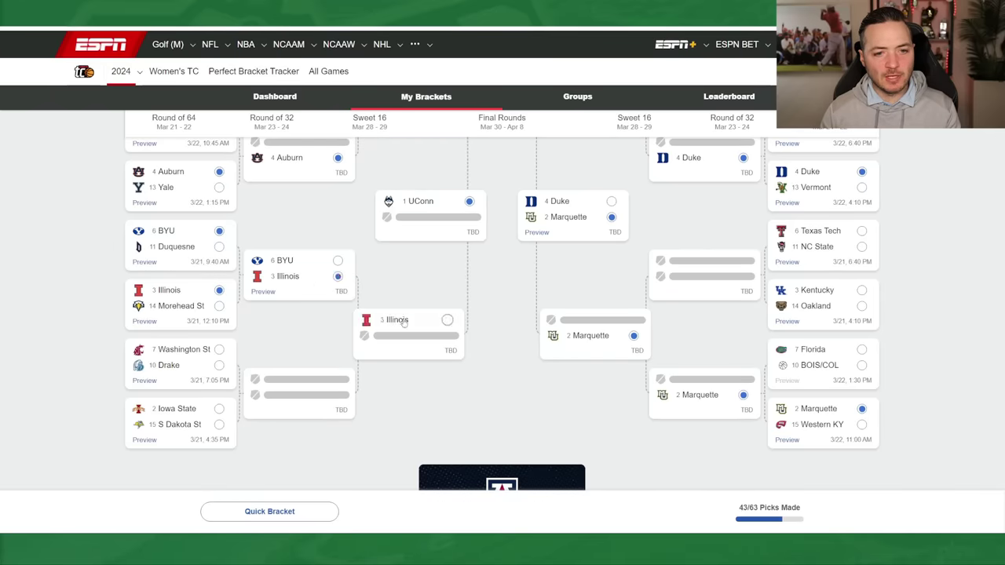
{"action": "left_click", "coordinate": [404, 321]}
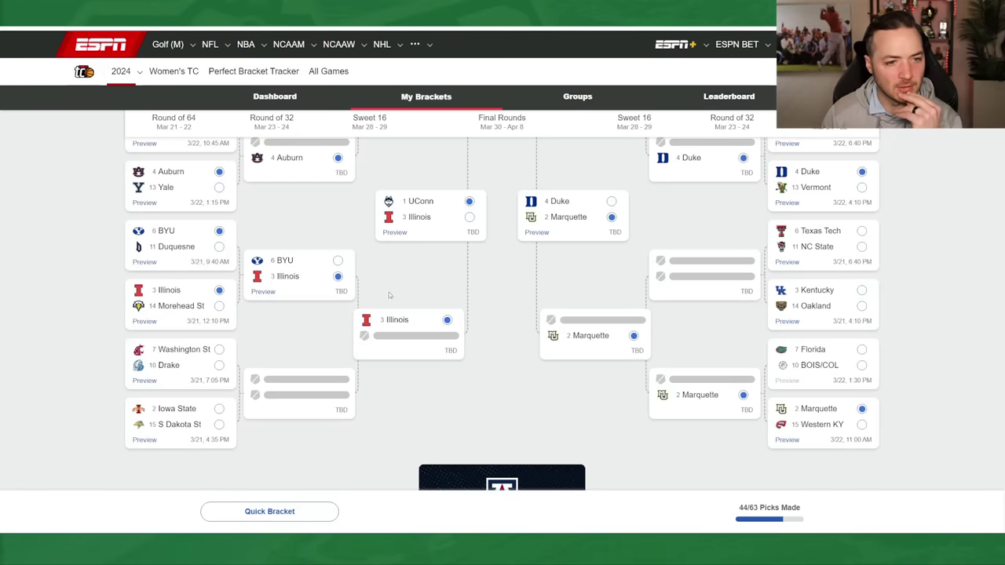
{"action": "left_click", "coordinate": [219, 306]}
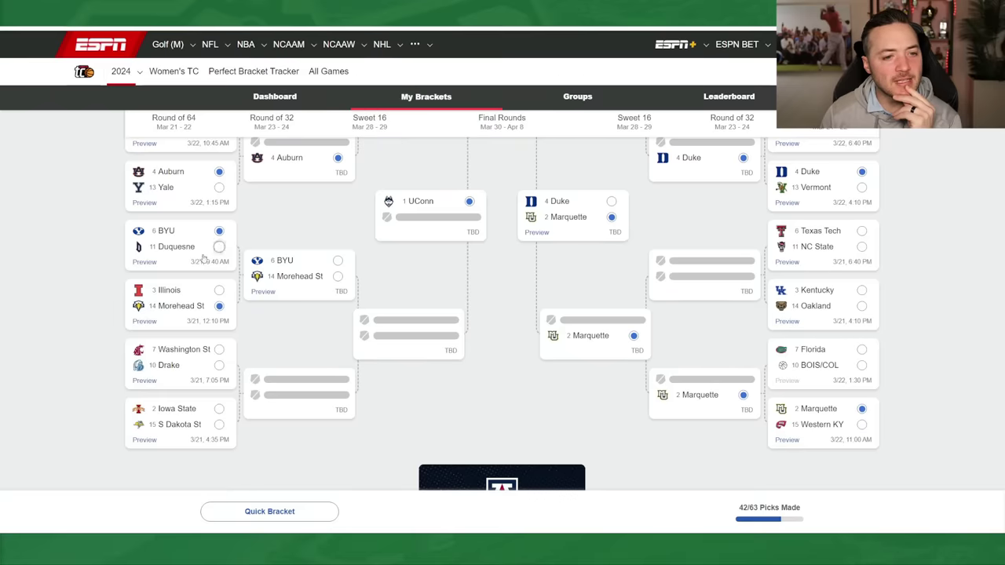
{"action": "left_click", "coordinate": [219, 290]}
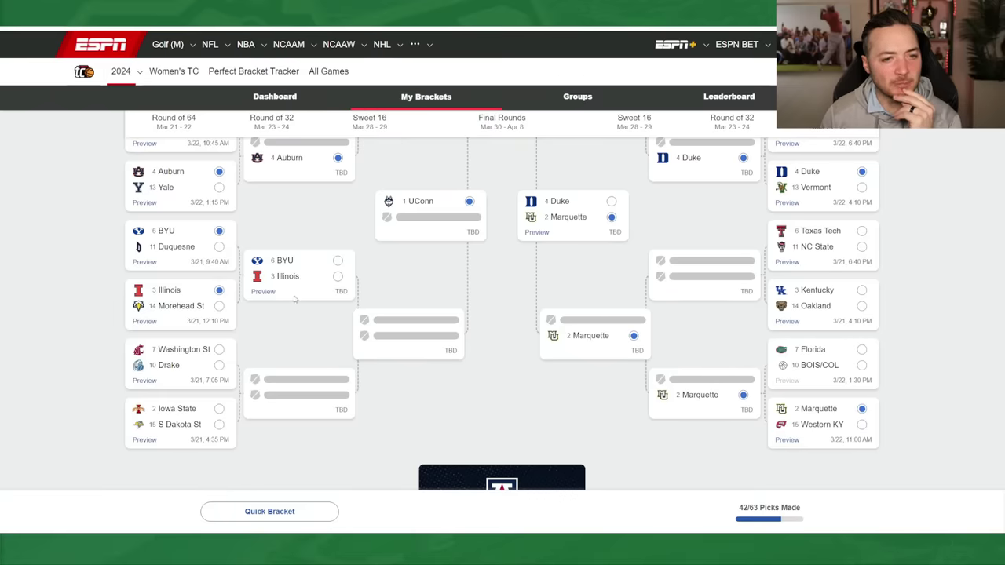
Sort the East teams by Elite 8 Lev+, highest first, and compare the values of Iowa St and Illinois.
{"action": "key", "text": "ctrl+Tab"}
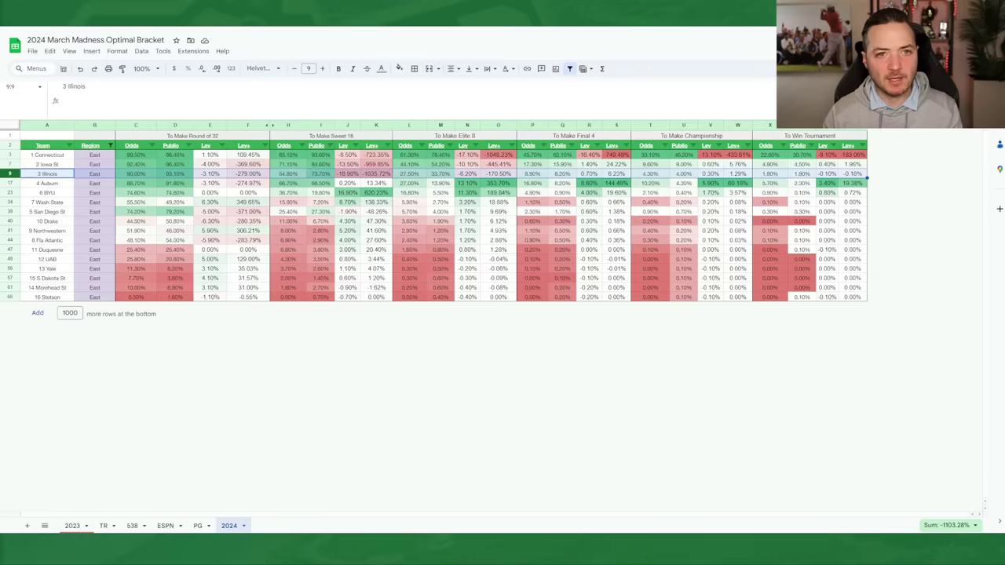
{"action": "key", "text": "ctrl+Tab"}
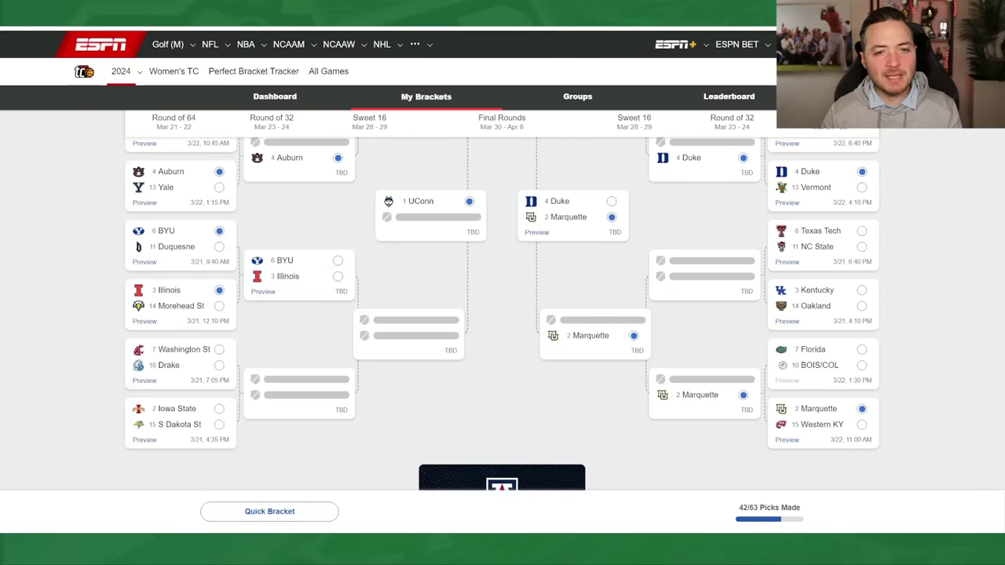
{"action": "key", "text": "ctrl+shift+Tab"}
{"action": "left_click", "coordinate": [508, 148]}
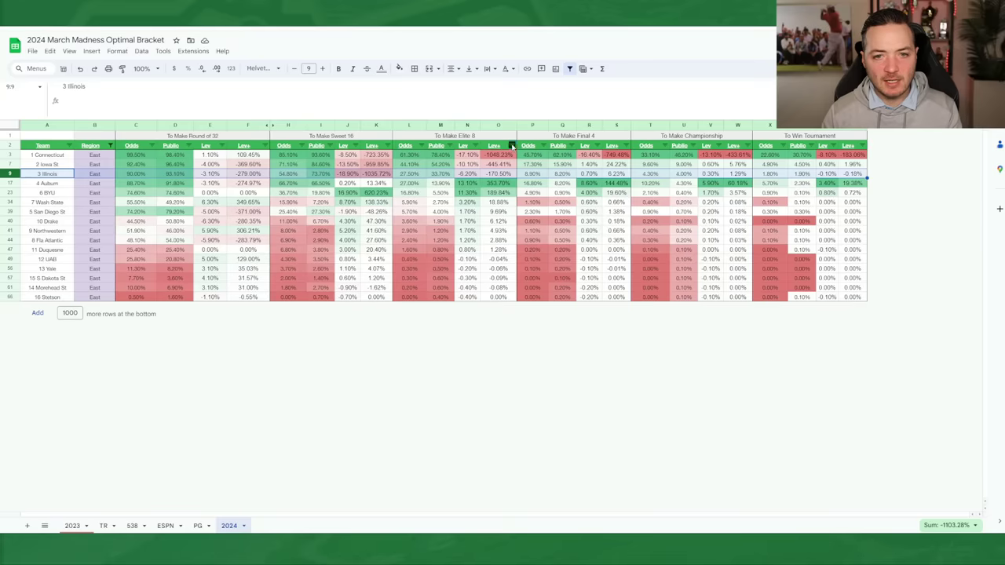
{"action": "left_click", "coordinate": [491, 173]}
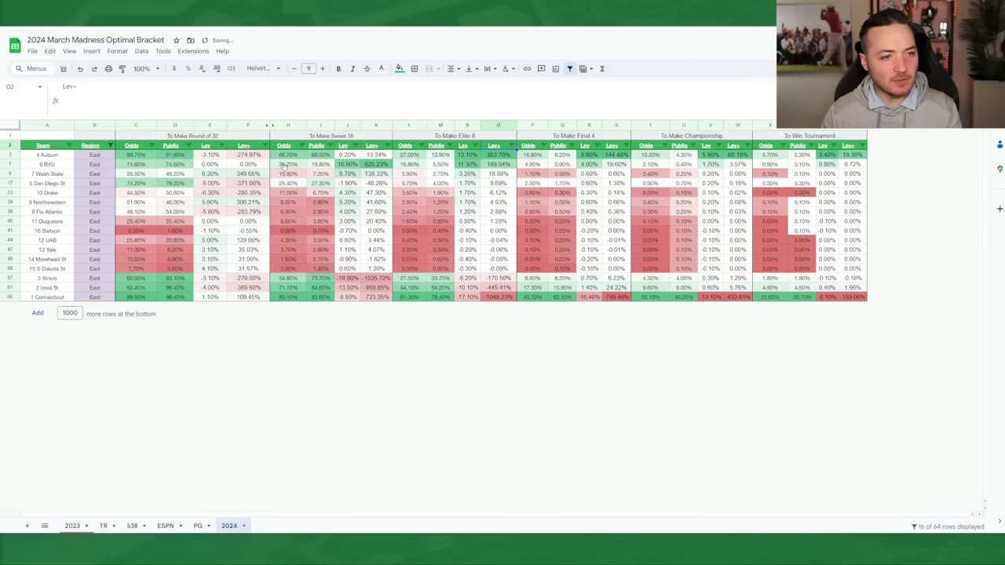
{"action": "left_click", "coordinate": [495, 288]}
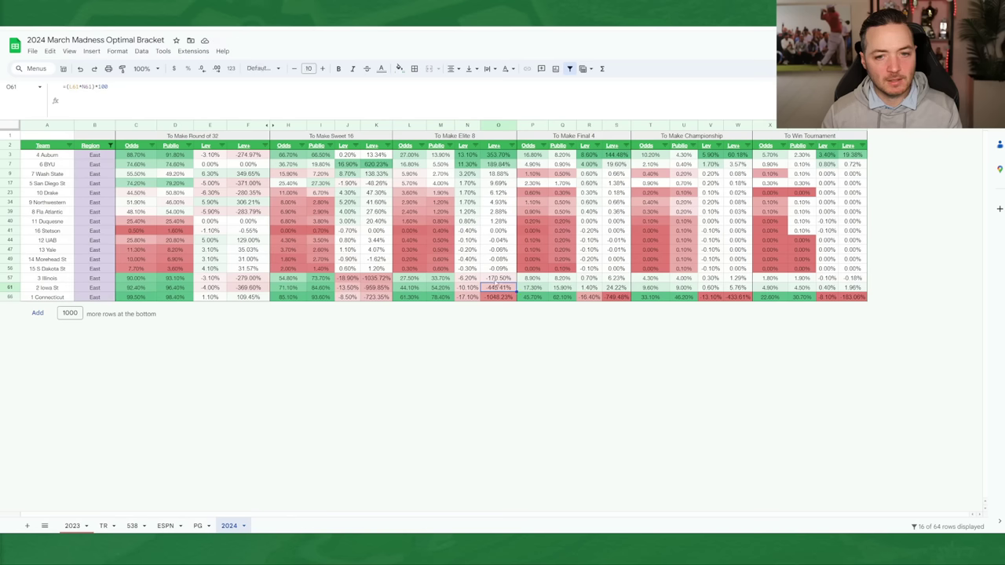
{"action": "left_click", "coordinate": [497, 280]}
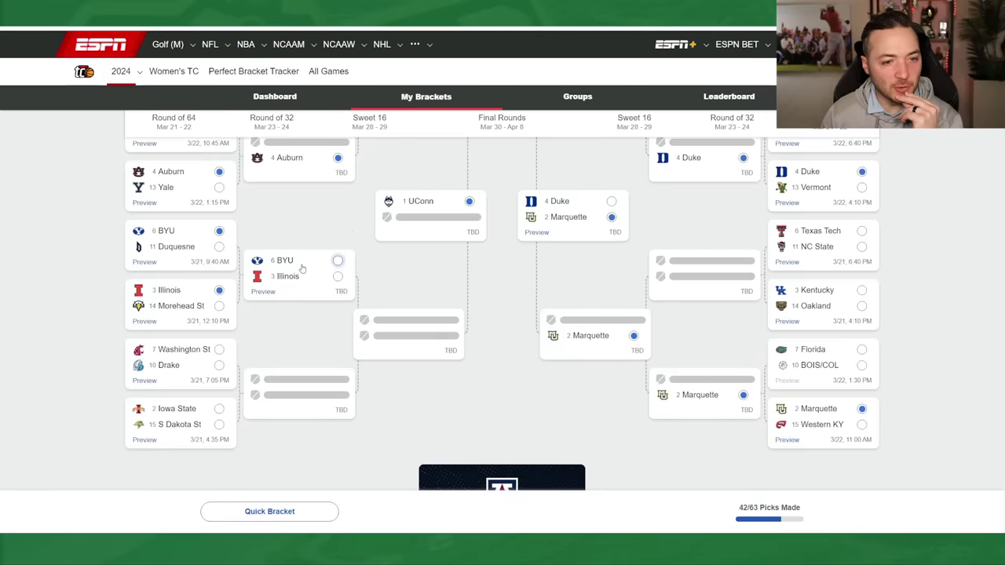
Advance BYU past Illinois and into the Elite Eight, and compare both teams' Elite 8 odds in the odds sheet.
{"action": "left_click", "coordinate": [338, 260]}
{"action": "left_click", "coordinate": [447, 320]}
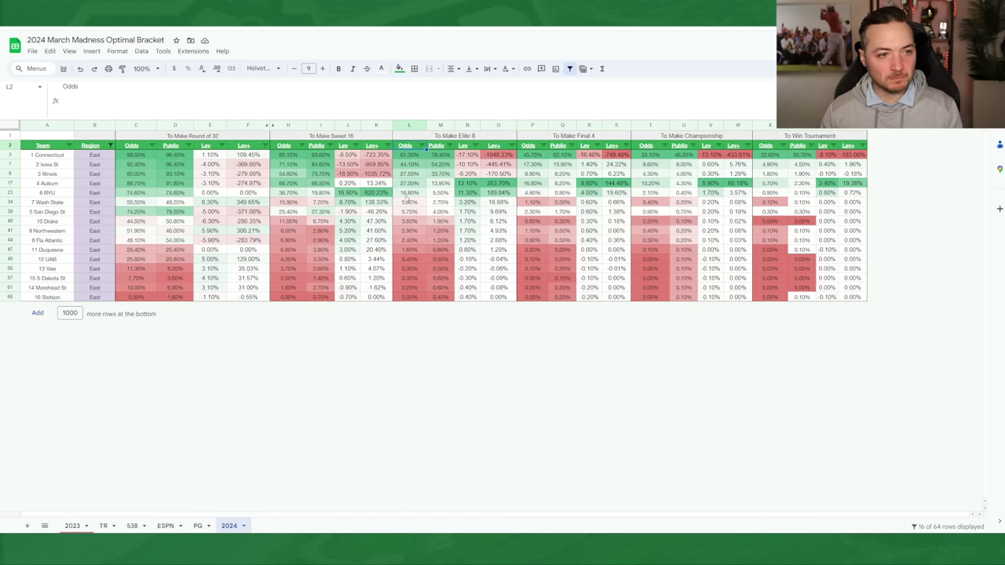
{"action": "left_click", "coordinate": [409, 193]}
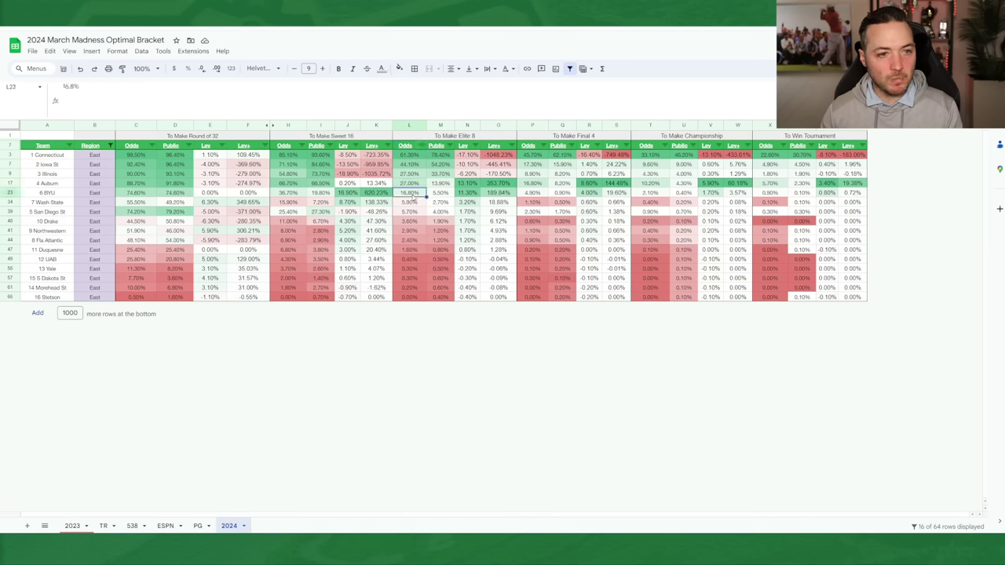
{"action": "left_click_drag", "start_coordinate": [411, 184], "coordinate": [425, 197]}
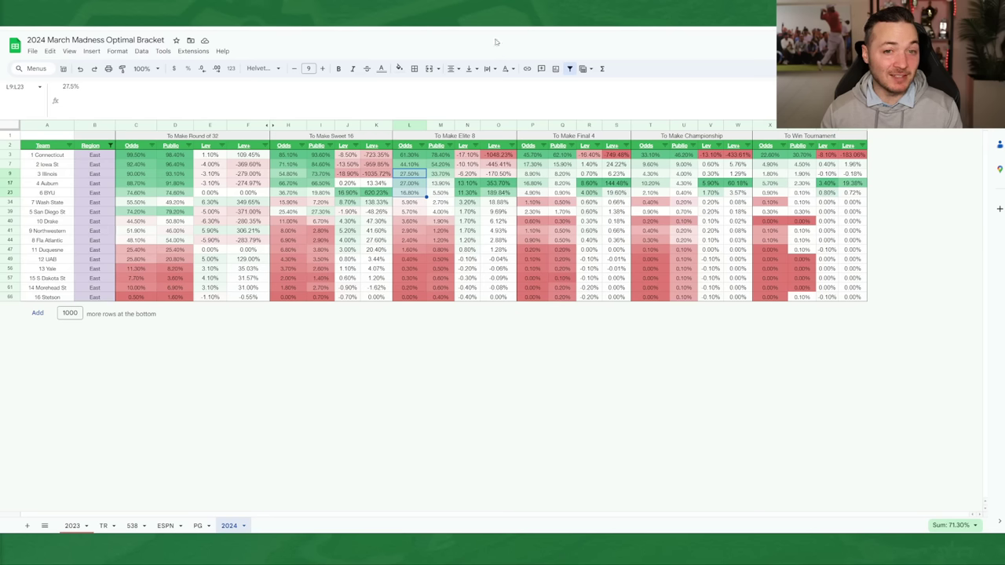
In the ESPN bracket, pick Iowa State over S Dakota St and advance it to the Sweet 16.
{"action": "key", "text": "ctrl+Tab"}
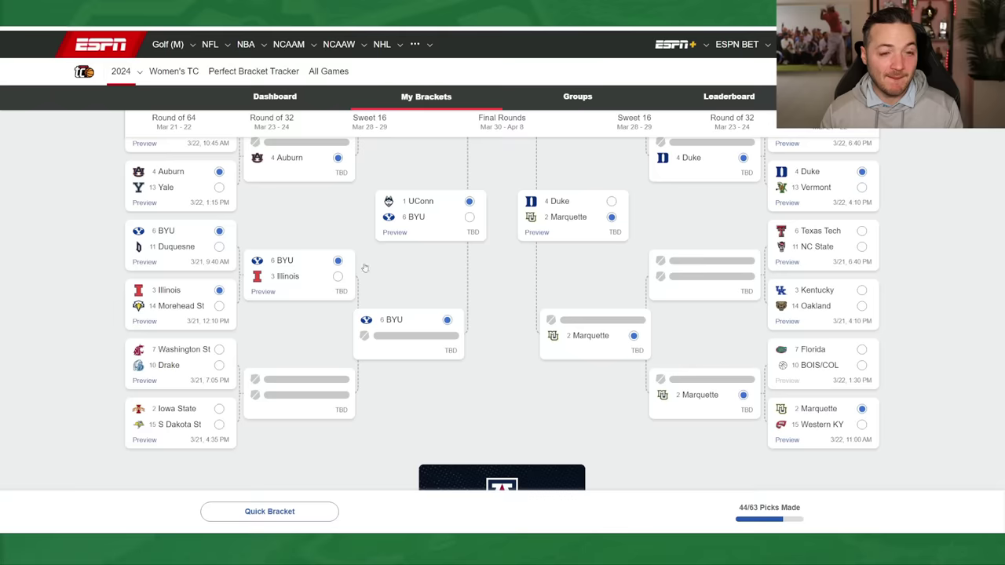
{"action": "left_click", "coordinate": [220, 408]}
{"action": "left_click", "coordinate": [337, 395]}
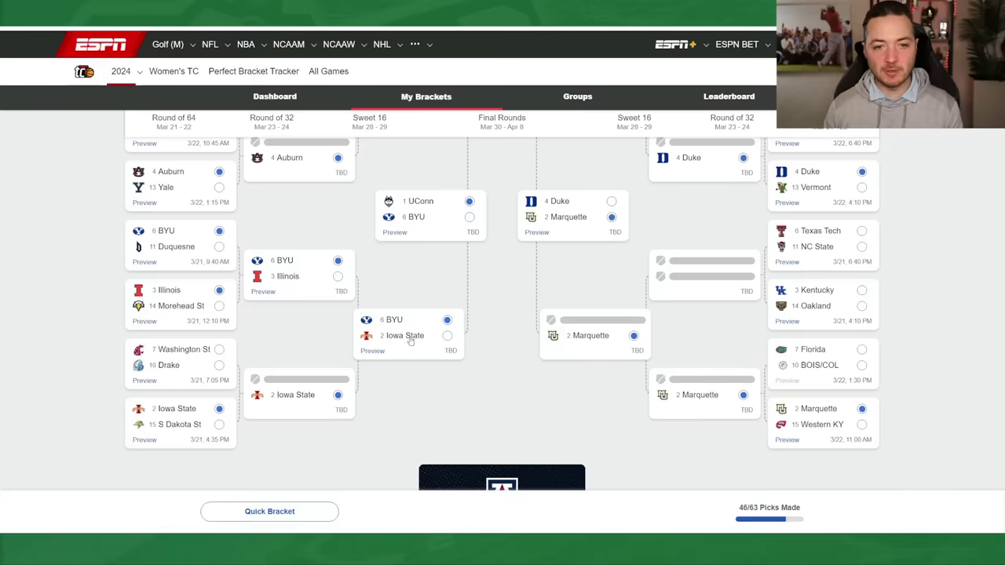
{"action": "scroll", "coordinate": [416, 338], "scroll_direction": "up", "scroll_amount": 5}
{"action": "scroll", "coordinate": [440, 251], "scroll_direction": "down", "scroll_amount": 5}
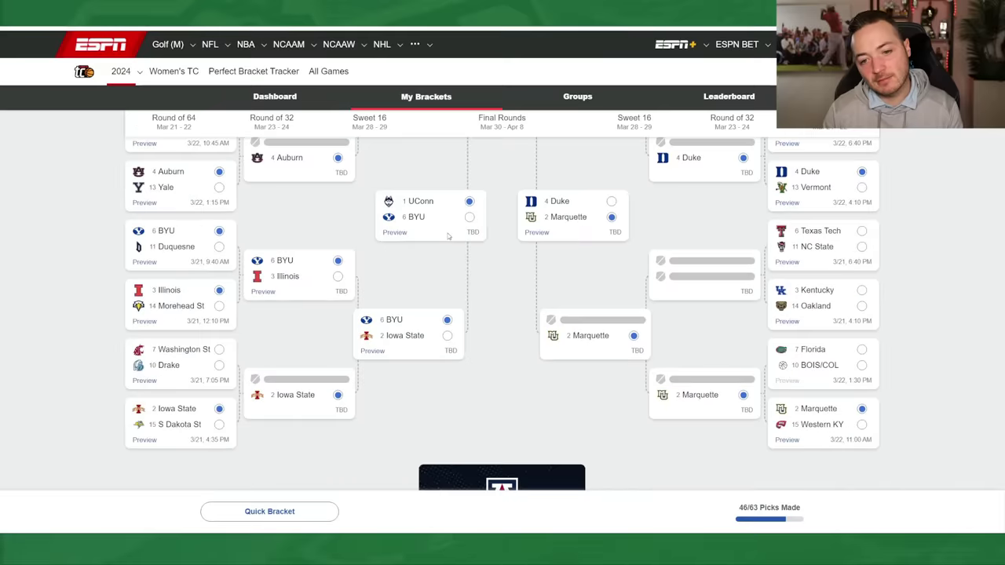
{"action": "scroll", "coordinate": [475, 221], "scroll_direction": "up", "scroll_amount": 2}
{"action": "scroll", "coordinate": [531, 199], "scroll_direction": "up", "scroll_amount": 4}
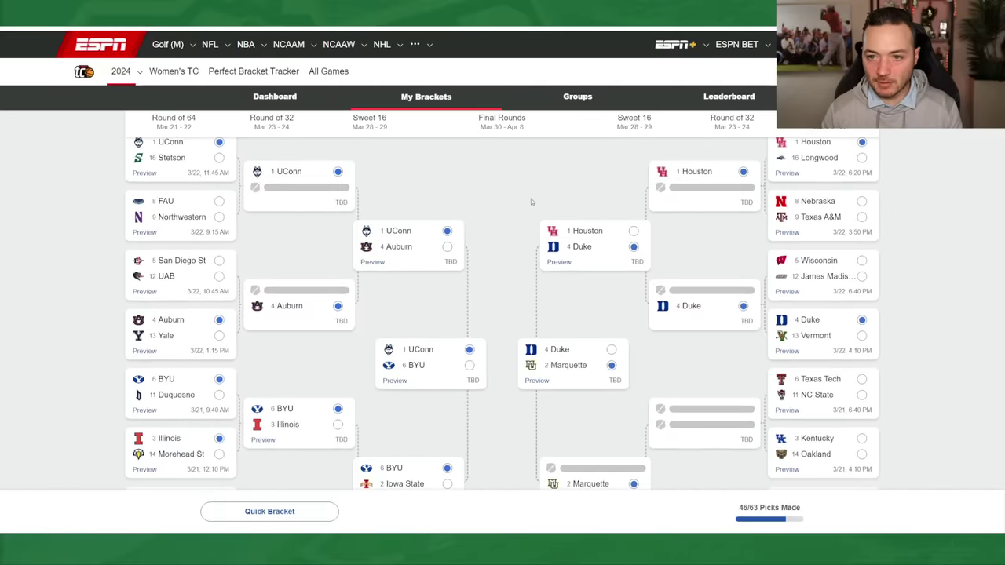
{"action": "scroll", "coordinate": [531, 198], "scroll_direction": "down", "scroll_amount": 5}
{"action": "scroll", "coordinate": [535, 198], "scroll_direction": "down", "scroll_amount": 1}
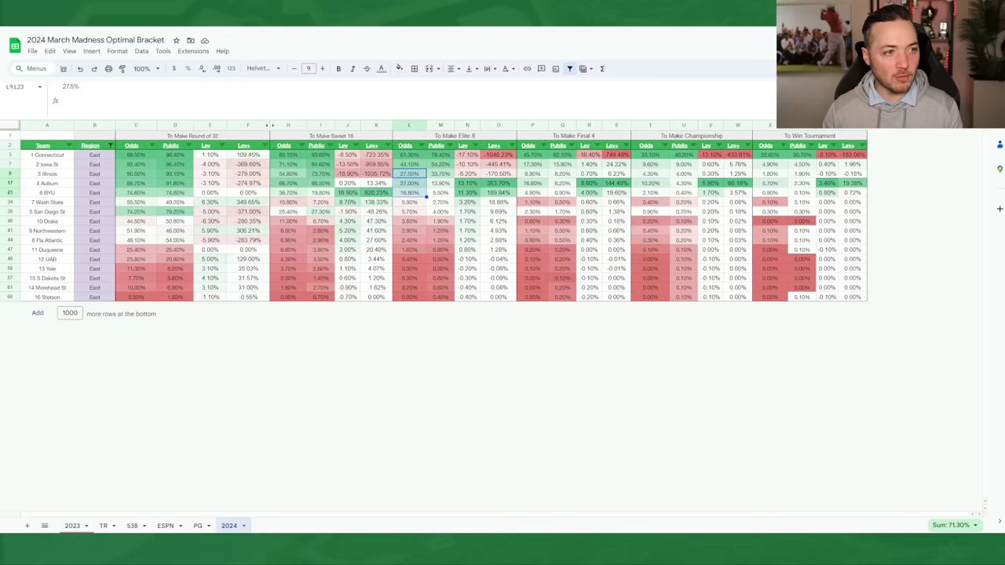
Filter the odds sheet's Region column to show only the South teams.
{"action": "left_click", "coordinate": [110, 146]}
{"action": "left_click", "coordinate": [139, 292]}
{"action": "left_click", "coordinate": [146, 307]}
{"action": "left_click", "coordinate": [146, 307]}
{"action": "left_click", "coordinate": [146, 322]}
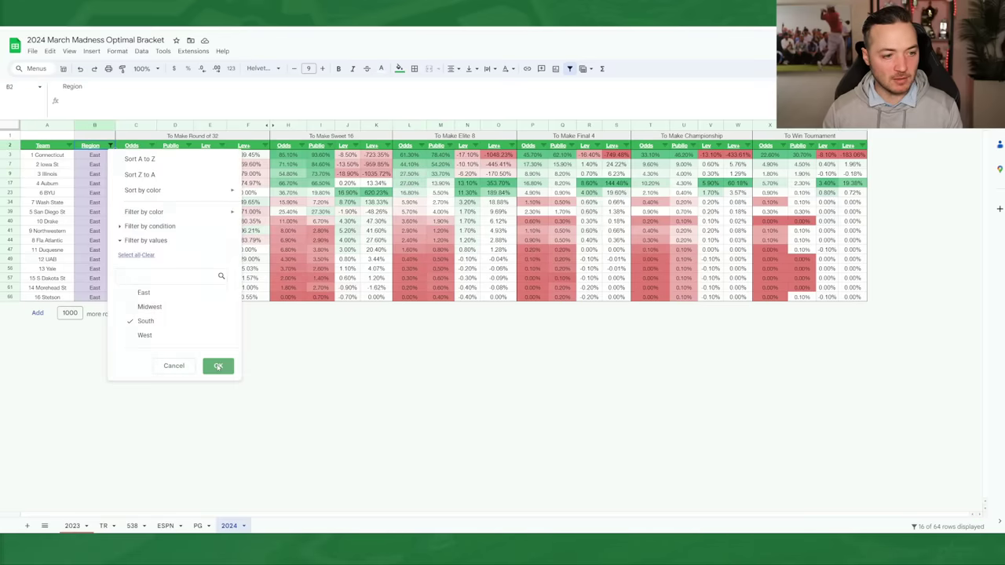
{"action": "left_click", "coordinate": [218, 366]}
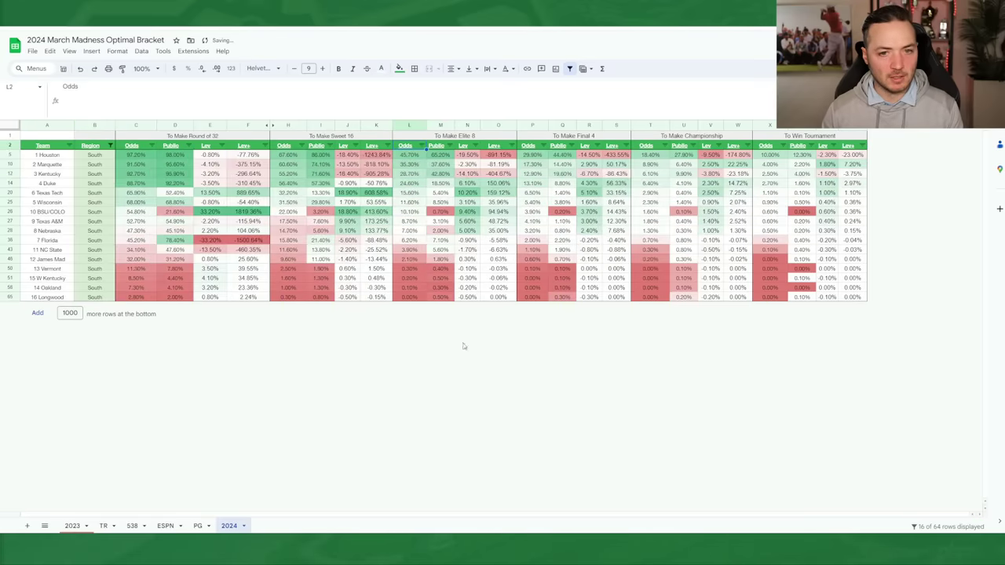
Examine Texas Tech's Elite 8 odds, public and leverage values, and compare its Elite 8 odds with Kentucky's.
{"action": "left_click", "coordinate": [467, 194]}
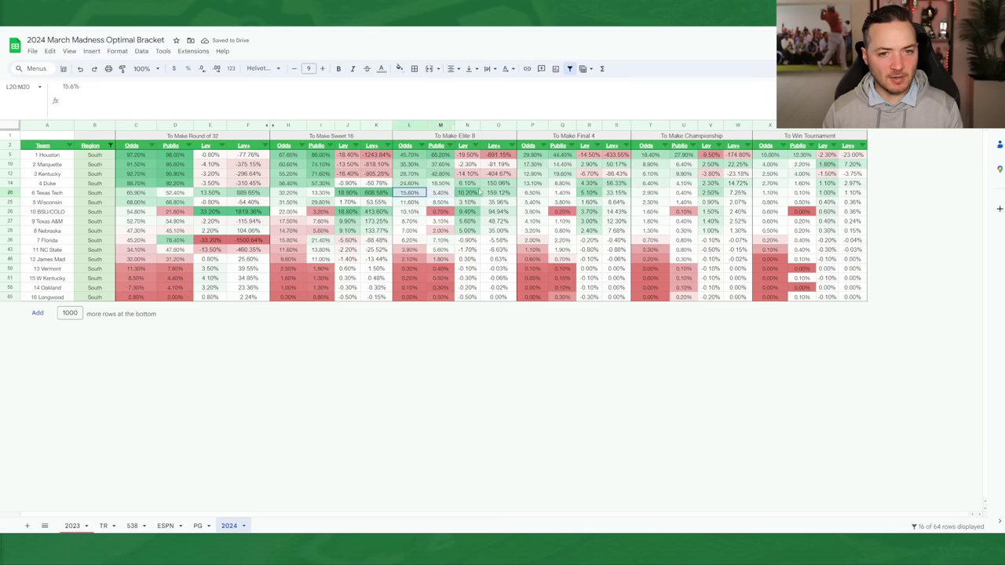
{"action": "left_click_drag", "start_coordinate": [402, 197], "coordinate": [497, 193]}
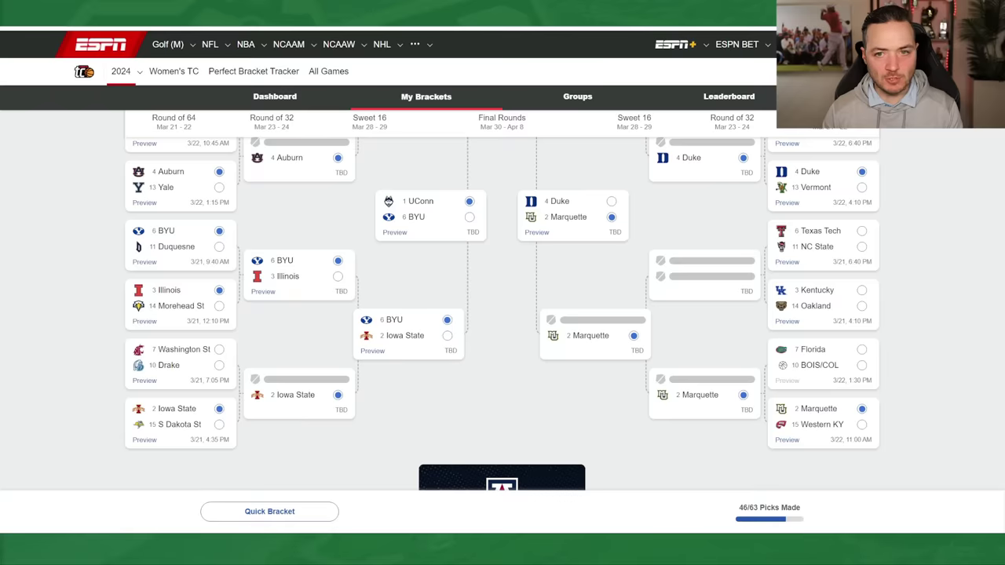
{"action": "left_click", "coordinate": [576, 218]}
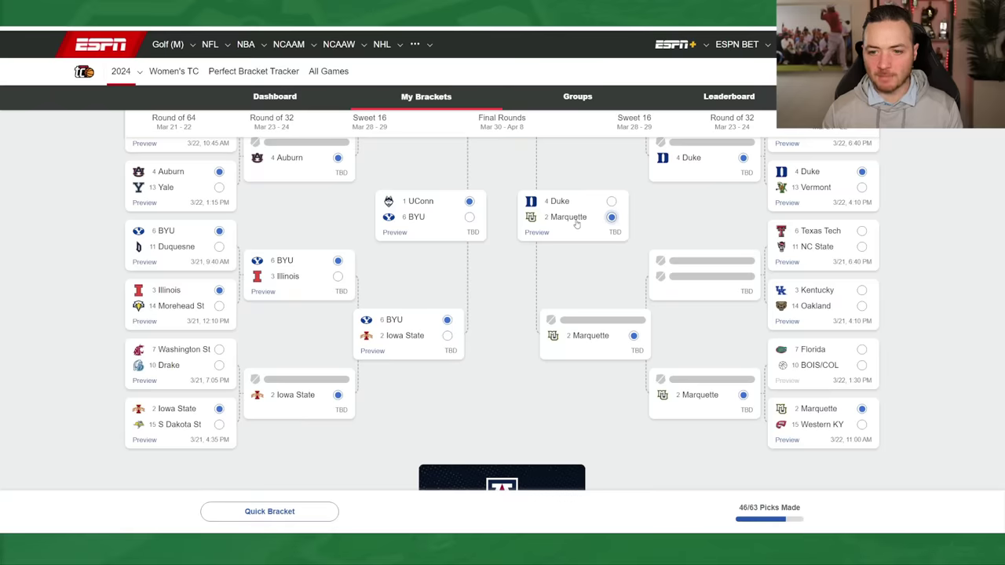
{"action": "scroll", "coordinate": [576, 223], "scroll_direction": "up", "scroll_amount": 1}
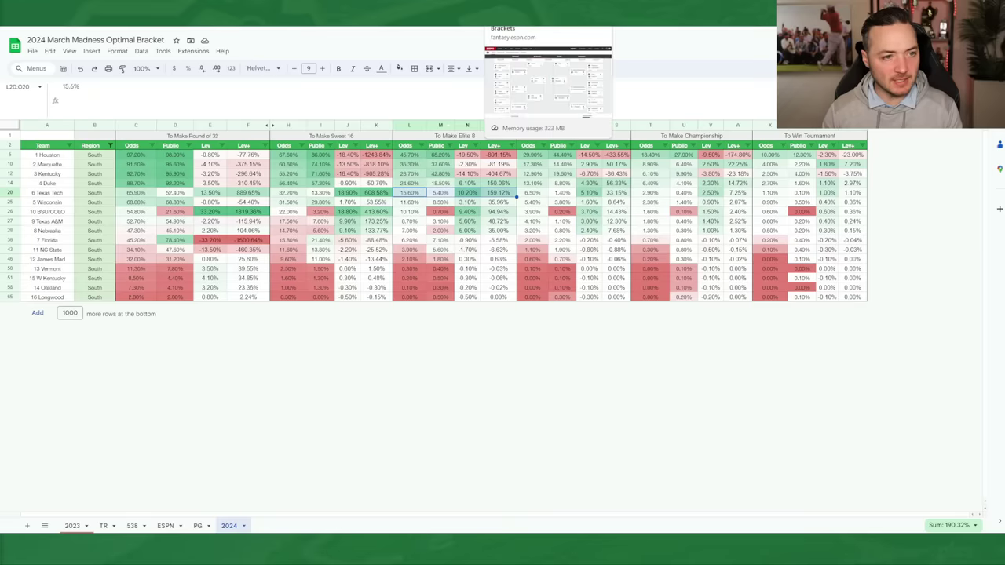
{"action": "left_click", "coordinate": [410, 196]}
{"action": "key", "text": "Up"}
{"action": "key", "text": "Up"}
{"action": "left_click", "coordinate": [415, 194], "text": "ctrl"}
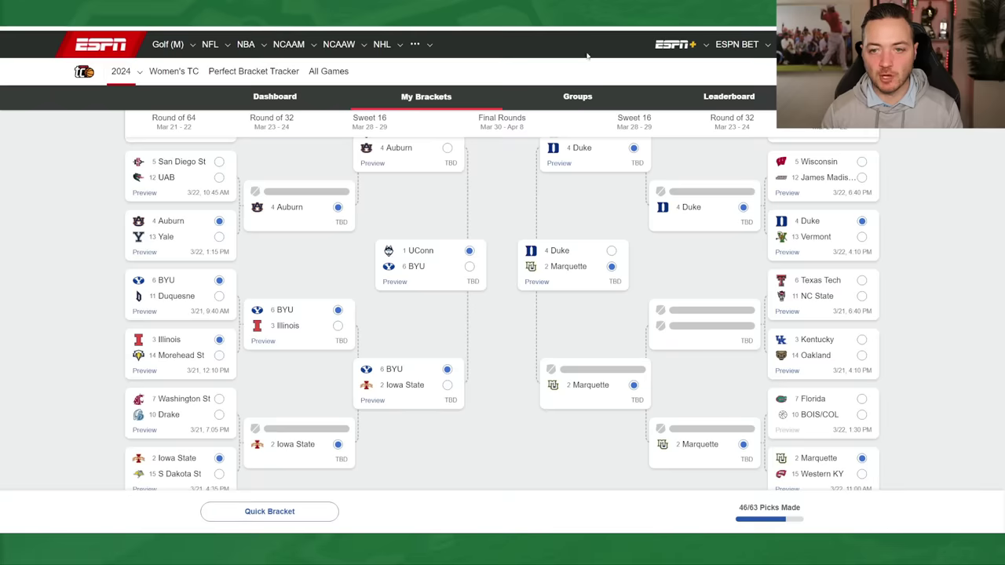
In the ESPN bracket, pick Texas Tech over NC State, advance it to the Sweet 16, and pick Kentucky over Oakland.
{"action": "left_click", "coordinate": [862, 280]}
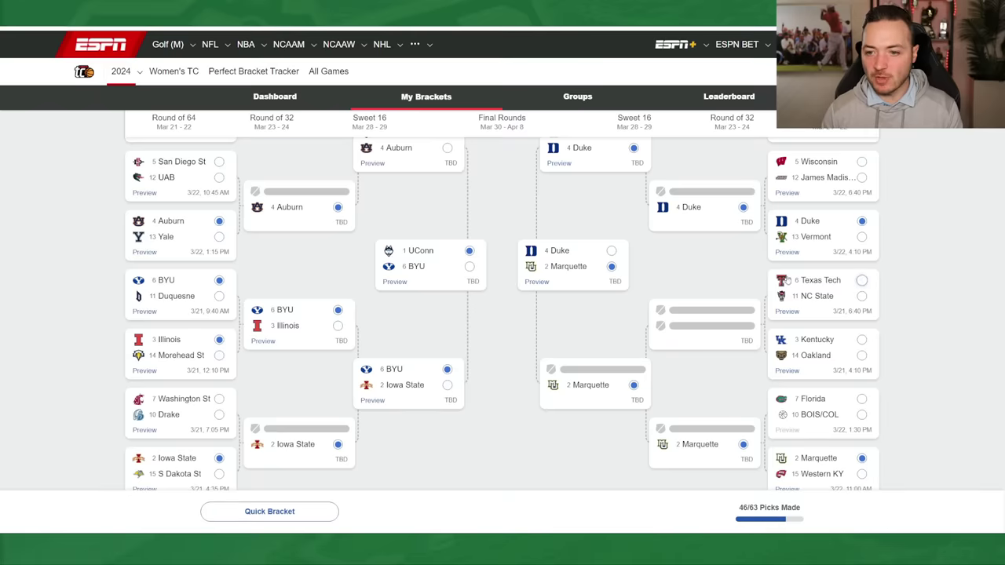
{"action": "left_click", "coordinate": [719, 311]}
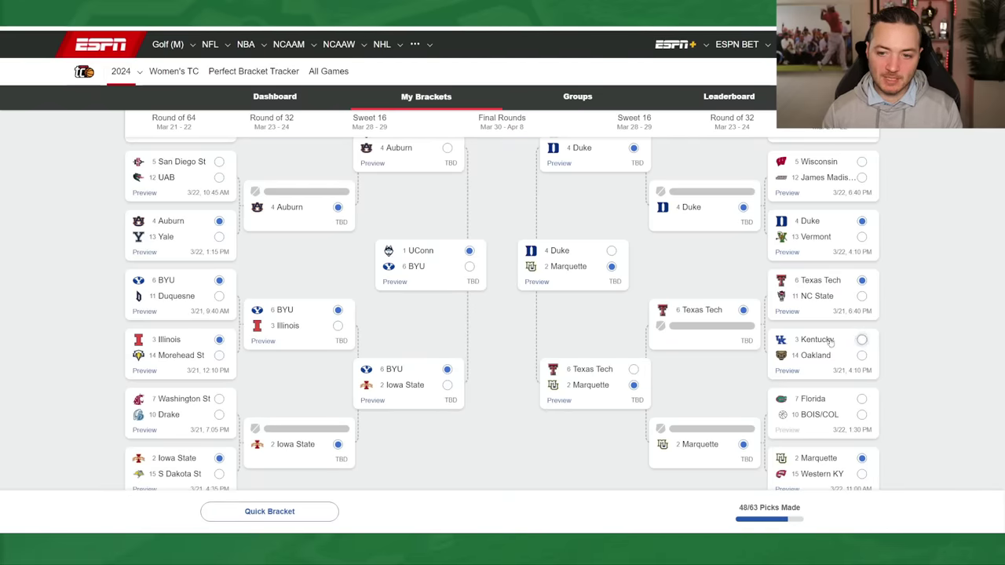
{"action": "left_click", "coordinate": [861, 340]}
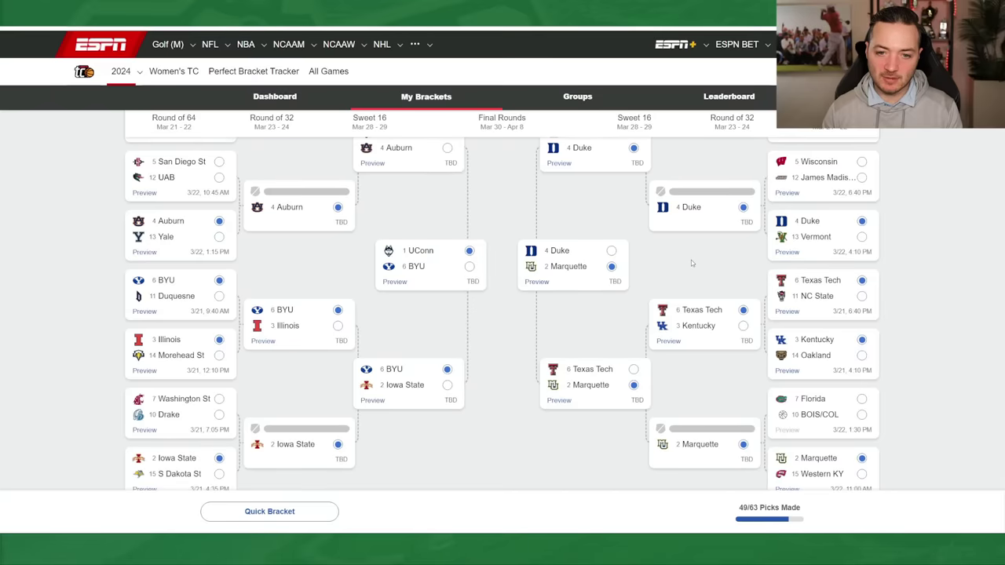
Review the picks made so far across the bracket's regions and the Final Four.
{"action": "scroll", "coordinate": [691, 260], "scroll_direction": "up", "scroll_amount": 5}
{"action": "scroll", "coordinate": [691, 260], "scroll_direction": "down", "scroll_amount": 3}
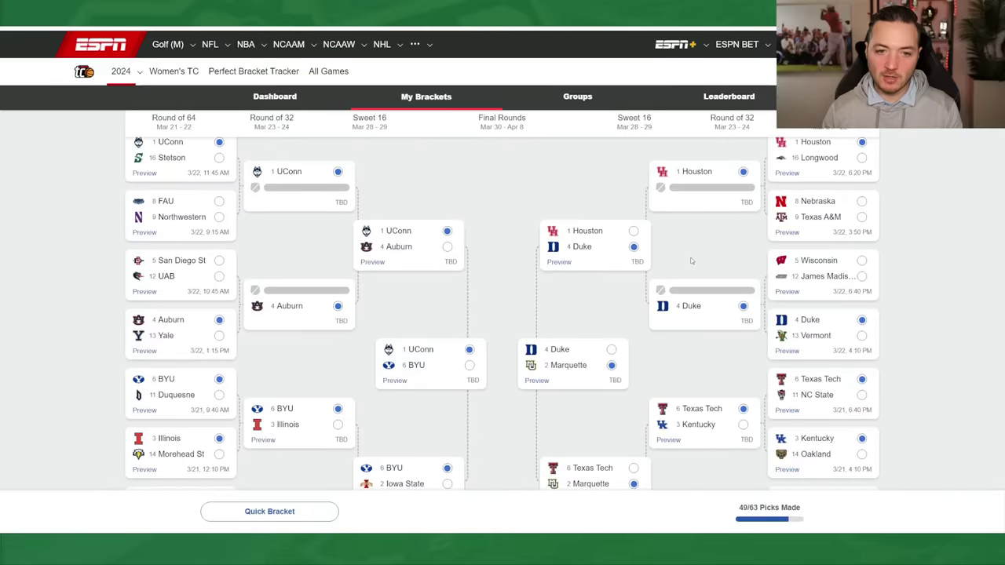
{"action": "scroll", "coordinate": [596, 186], "scroll_direction": "down", "scroll_amount": 2}
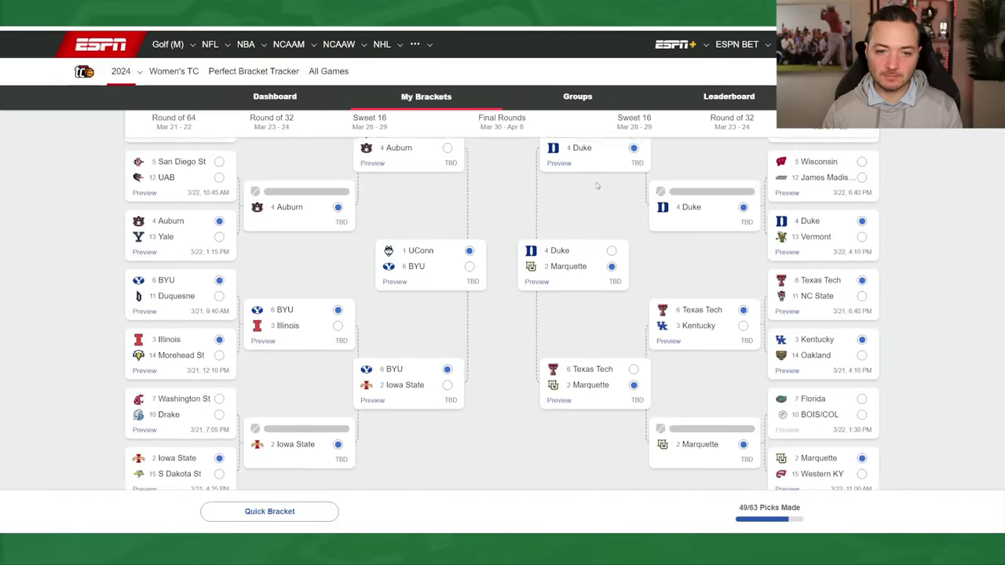
{"action": "scroll", "coordinate": [596, 186], "scroll_direction": "down", "scroll_amount": 10}
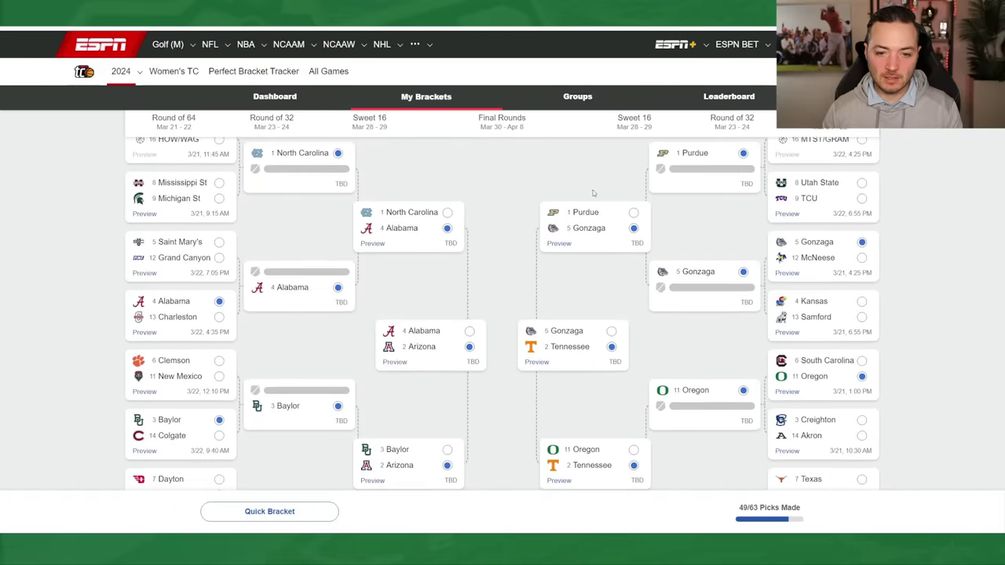
{"action": "scroll", "coordinate": [593, 192], "scroll_direction": "up", "scroll_amount": 8}
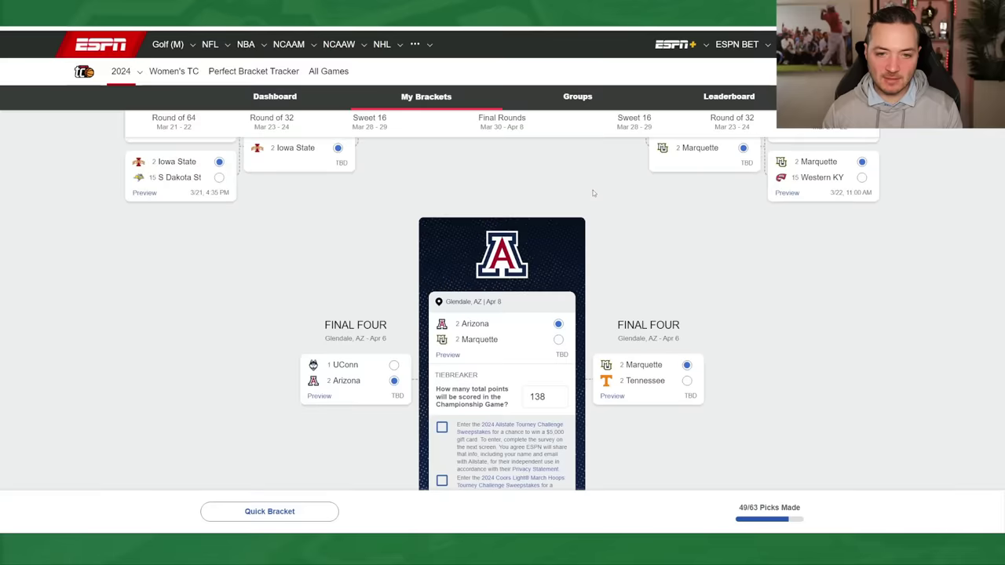
{"action": "scroll", "coordinate": [593, 193], "scroll_direction": "up", "scroll_amount": 6}
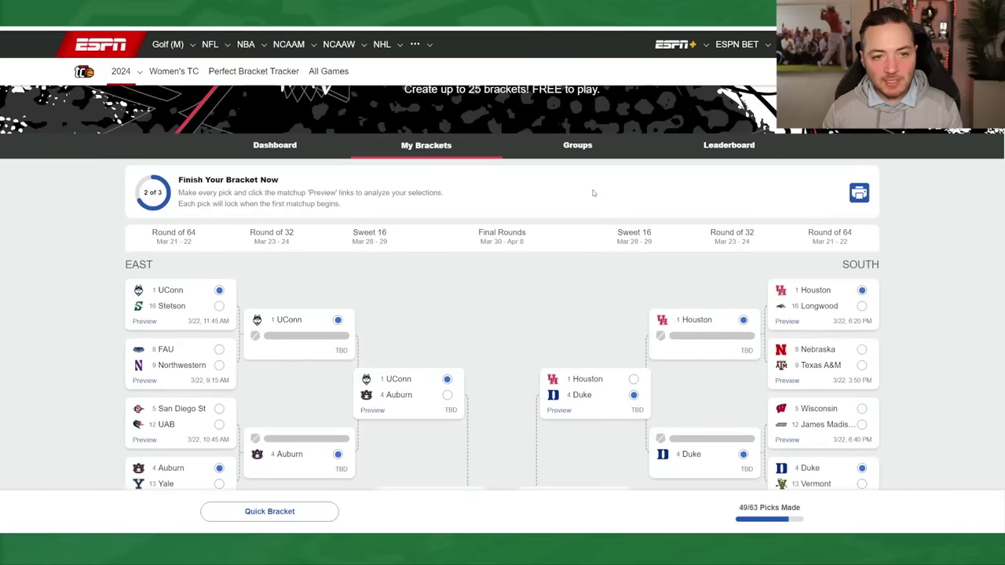
{"action": "scroll", "coordinate": [588, 228], "scroll_direction": "down", "scroll_amount": 1}
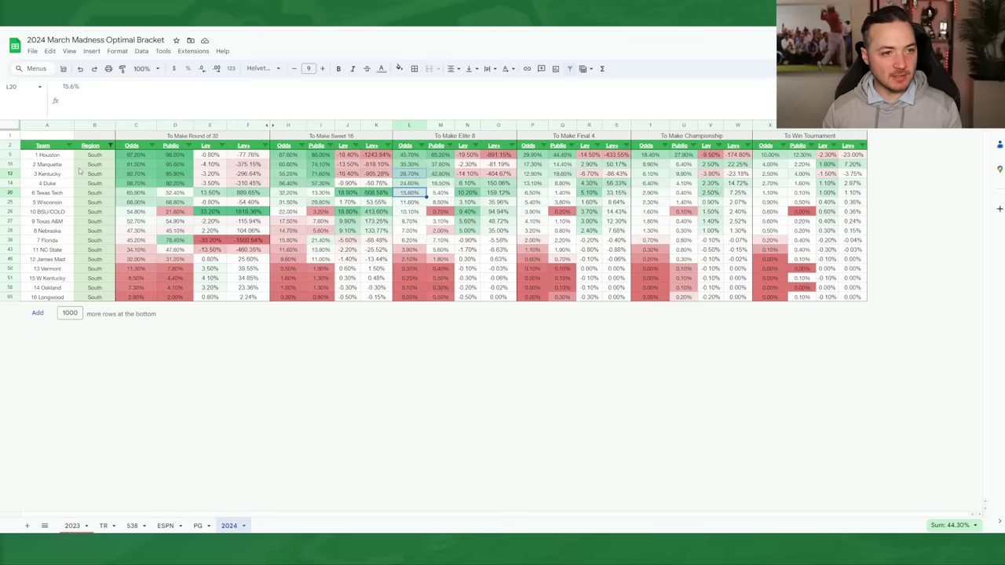
Filter the odds sheet to the East region and sort it by Round of 32 odds, highest first.
{"action": "left_click", "coordinate": [111, 146]}
{"action": "left_click", "coordinate": [145, 292]}
{"action": "left_click", "coordinate": [144, 306]}
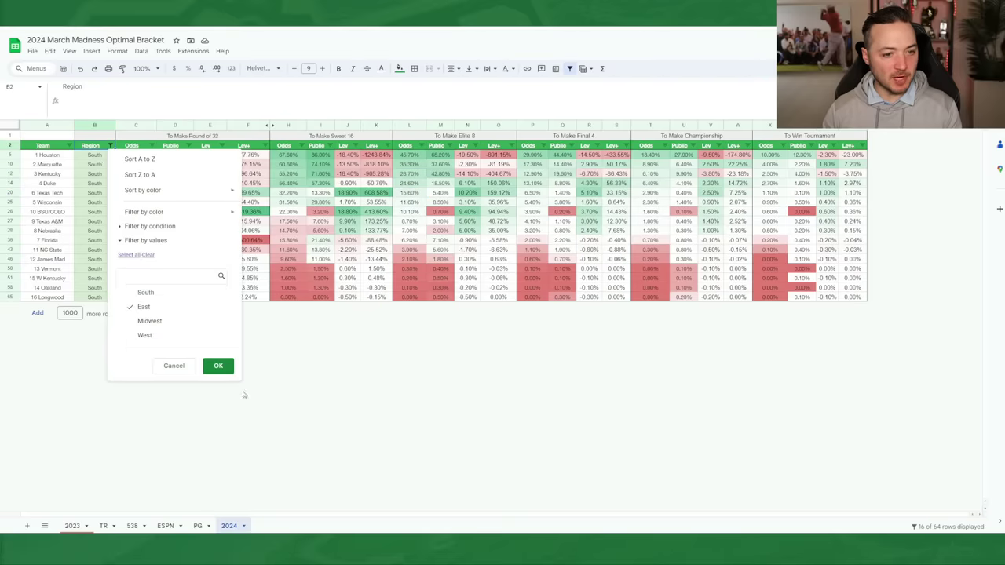
{"action": "left_click", "coordinate": [218, 366]}
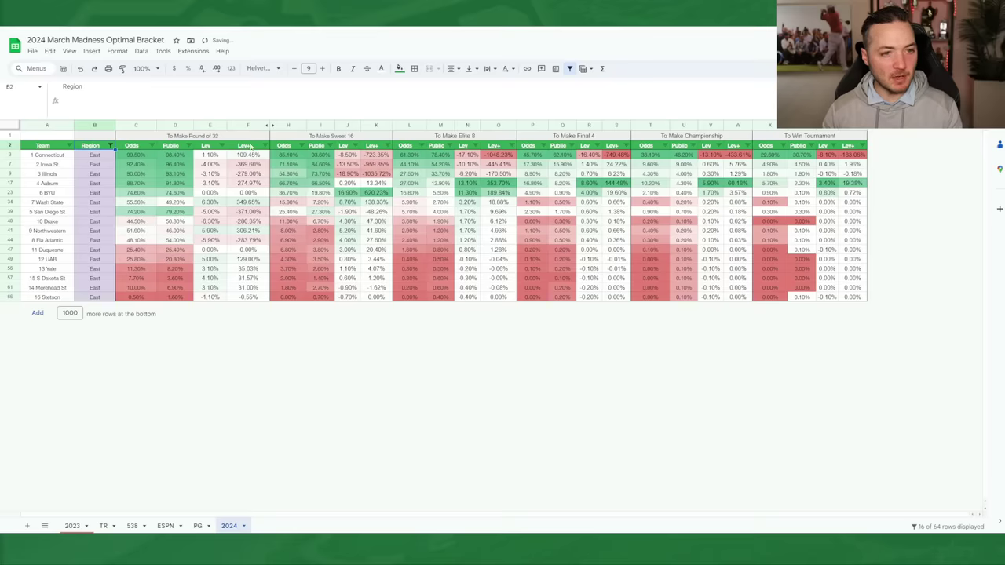
{"action": "left_click", "coordinate": [151, 146]}
{"action": "left_click", "coordinate": [49, 174]}
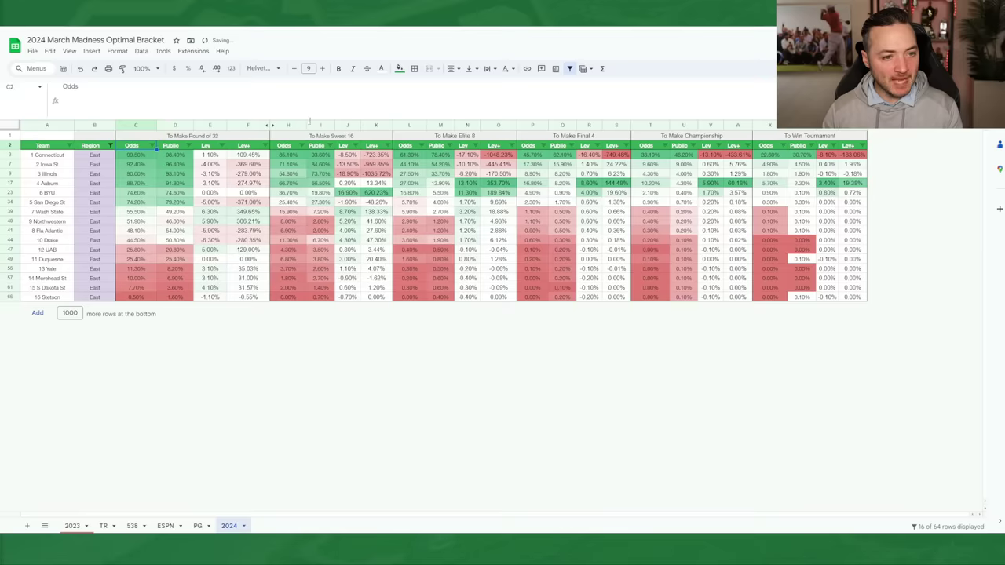
Enlarge the sheet to 200% zoom and compare the Round of 32 odds of Northwestern and Fla Atlantic.
{"action": "left_click_drag", "start_coordinate": [12, 221], "coordinate": [12, 230]}
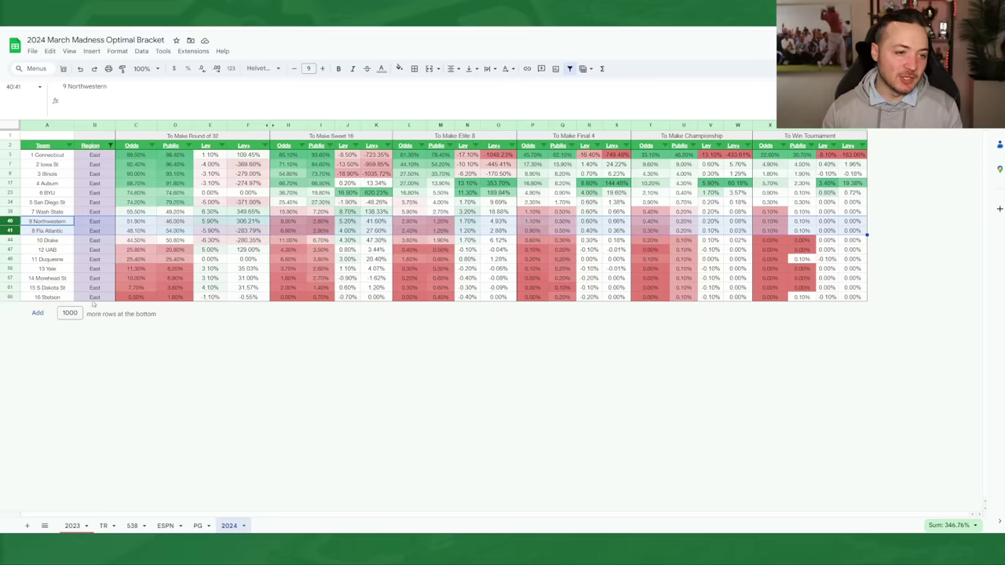
{"action": "left_click", "coordinate": [149, 69]}
{"action": "left_click", "coordinate": [147, 170]}
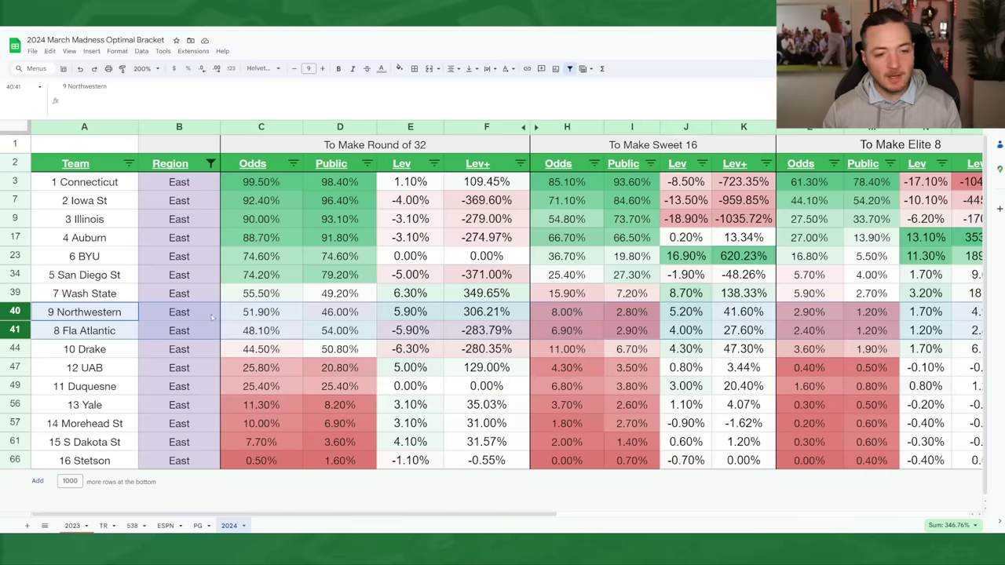
{"action": "left_click", "coordinate": [257, 317]}
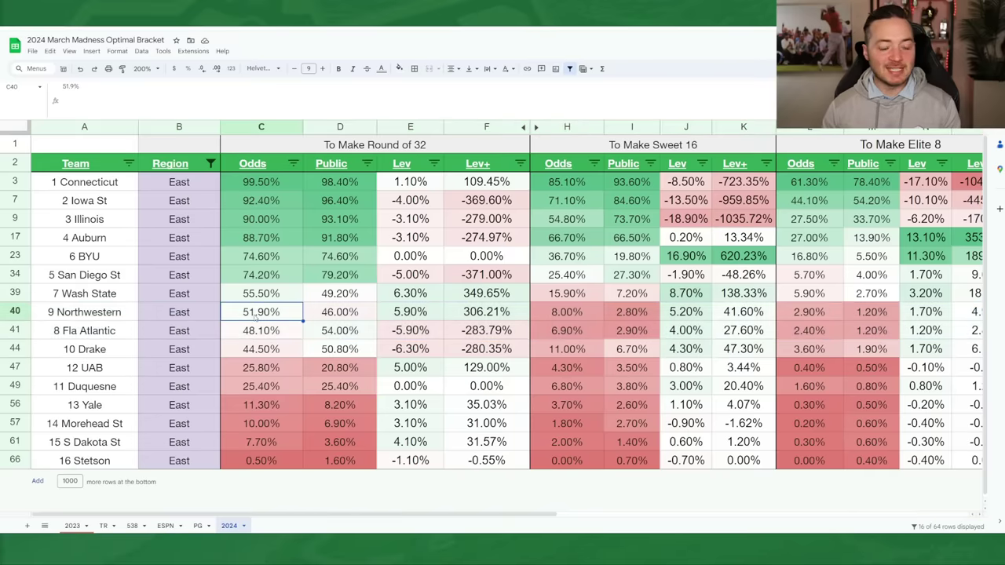
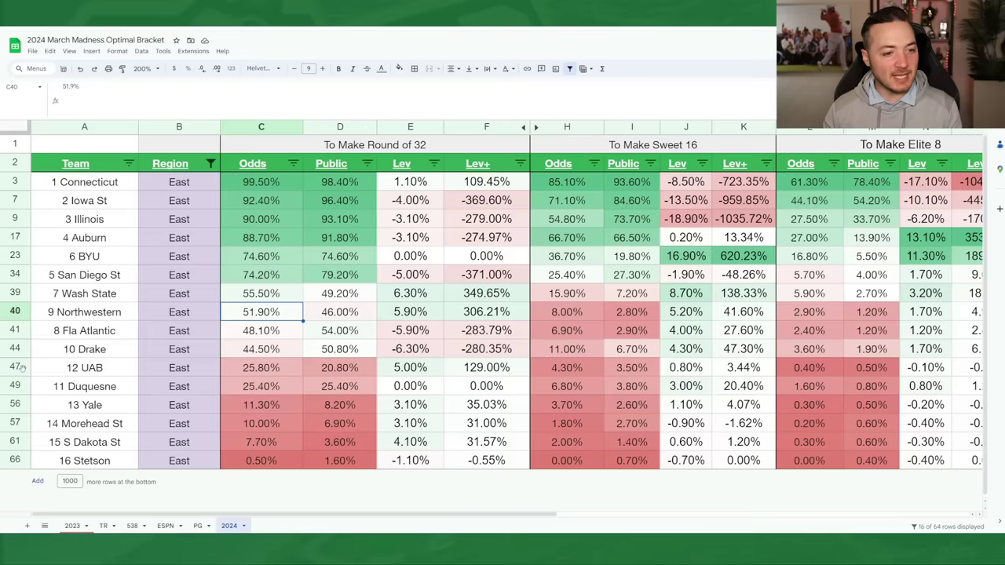
Compare the UAB and San Diego St rows in the odds sheet, and pick San Diego St over UAB in the ESPN bracket.
{"action": "left_click", "coordinate": [16, 368]}
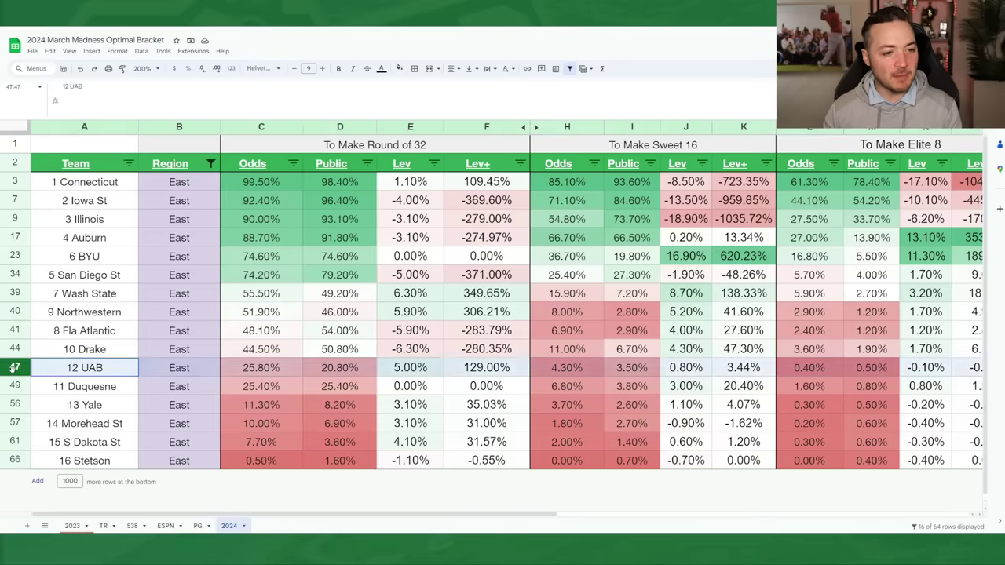
{"action": "left_click", "coordinate": [15, 274], "text": "ctrl"}
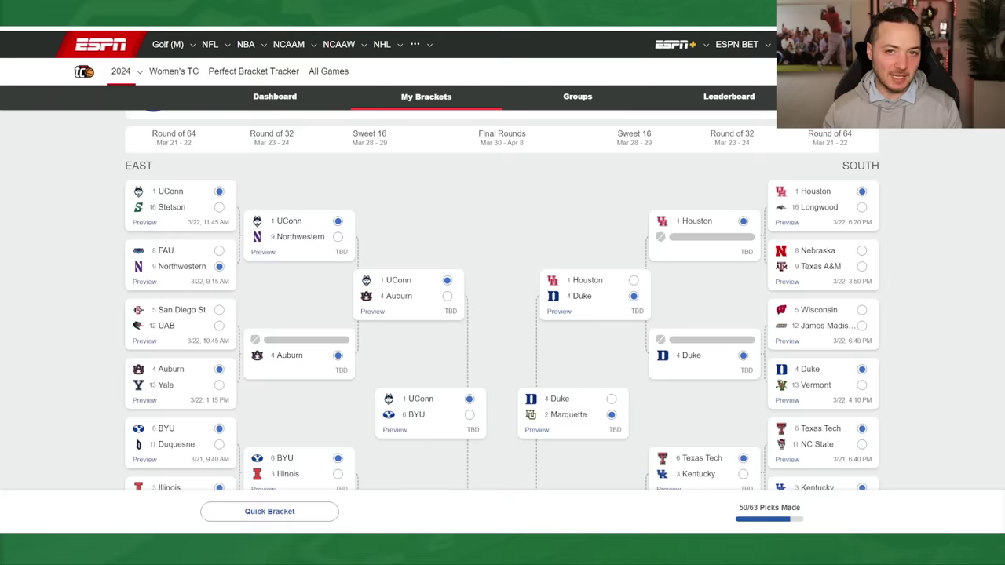
{"action": "left_click", "coordinate": [219, 309]}
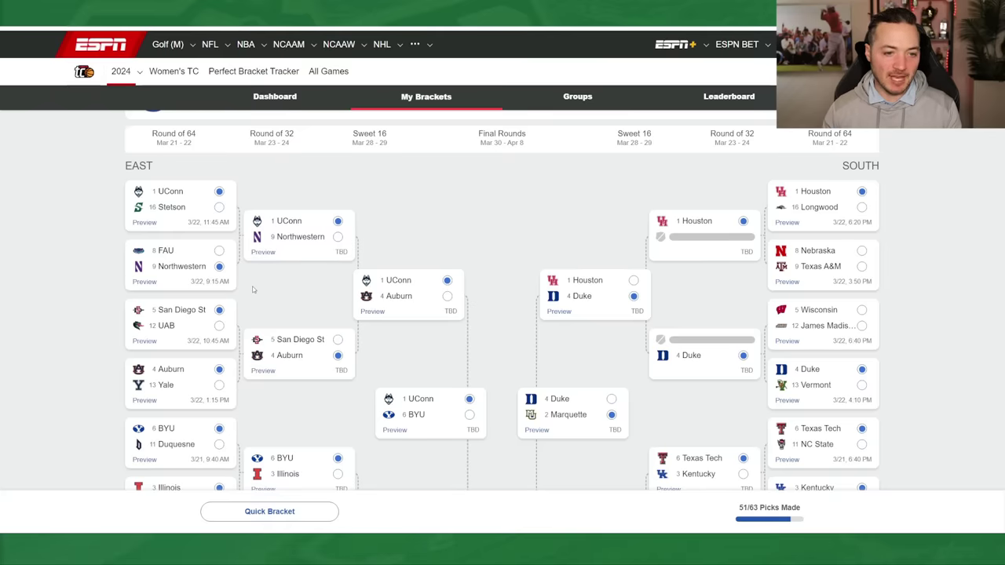
{"action": "scroll", "coordinate": [307, 272], "scroll_direction": "down", "scroll_amount": 1}
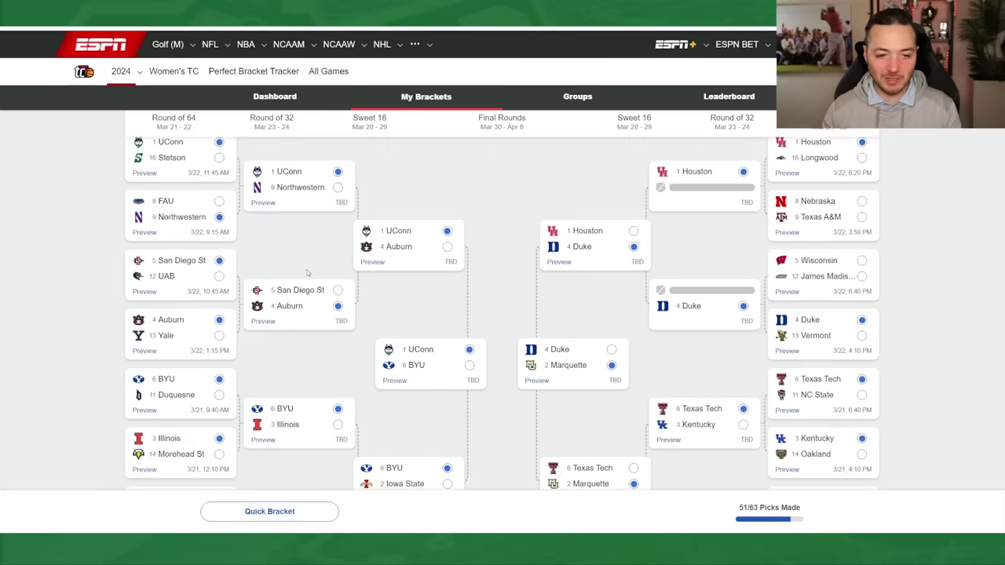
Compare the Wash State and Drake rows in the odds sheet, and pick Washington St over Drake in the ESPN bracket.
{"action": "scroll", "coordinate": [310, 267], "scroll_direction": "down", "scroll_amount": 3}
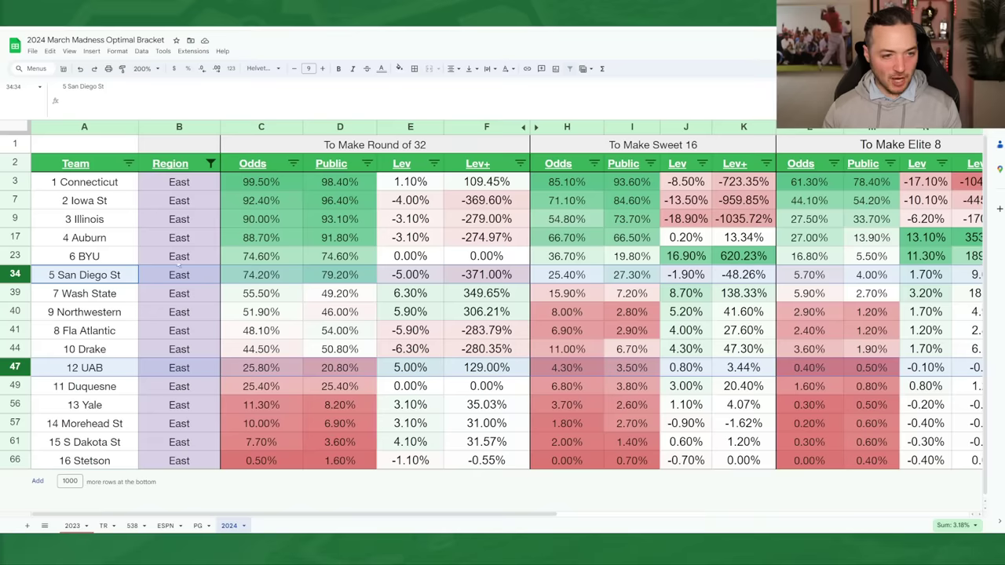
{"action": "left_click", "coordinate": [16, 293]}
{"action": "left_click", "coordinate": [17, 348], "text": "ctrl"}
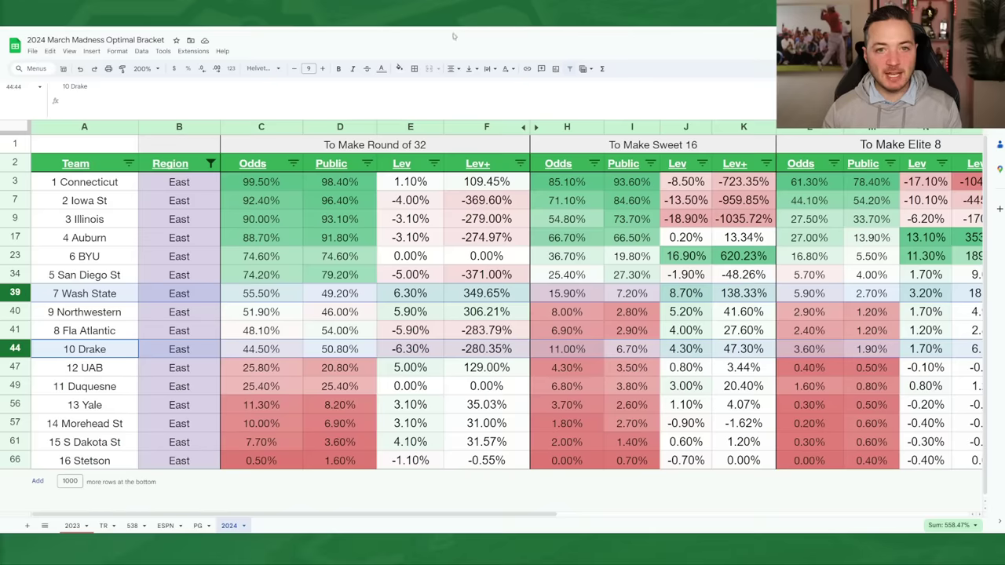
{"action": "key", "text": "ctrl+Tab"}
{"action": "left_click", "coordinate": [219, 349]}
Check the bracket's open West games, then filter the odds sheet to the West region and compare the Michigan St and Miss State rows.
{"action": "key", "text": "ctrl+shift+Tab"}
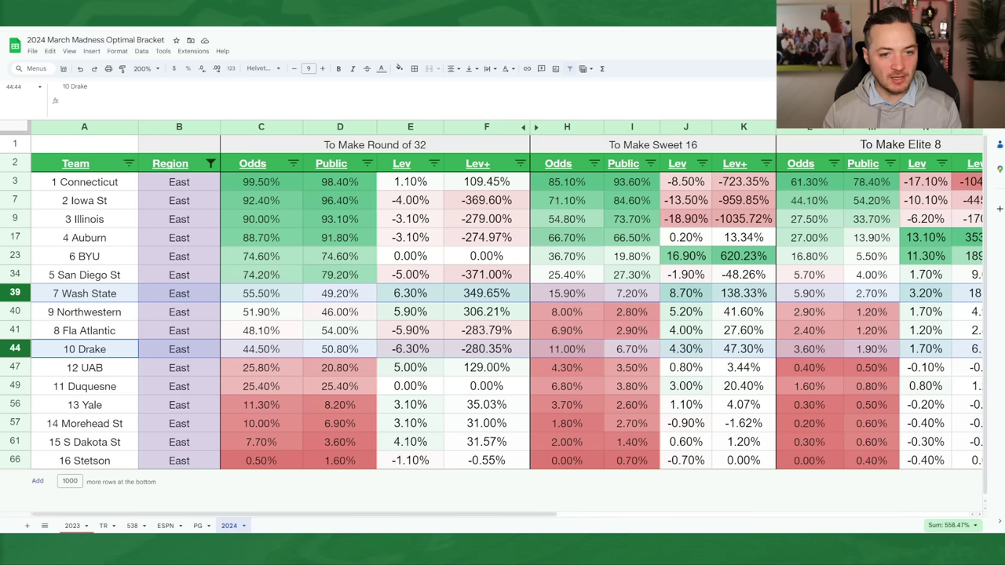
{"action": "key", "text": "ctrl+Tab"}
{"action": "scroll", "coordinate": [407, 305], "scroll_direction": "up", "scroll_amount": 3}
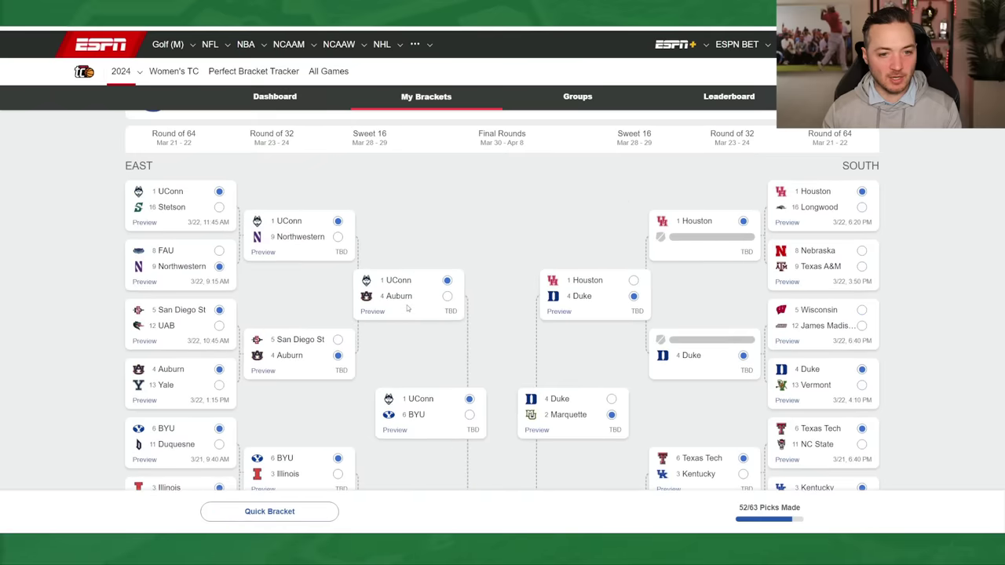
{"action": "scroll", "coordinate": [407, 309], "scroll_direction": "down", "scroll_amount": 3}
{"action": "scroll", "coordinate": [407, 309], "scroll_direction": "down", "scroll_amount": 8}
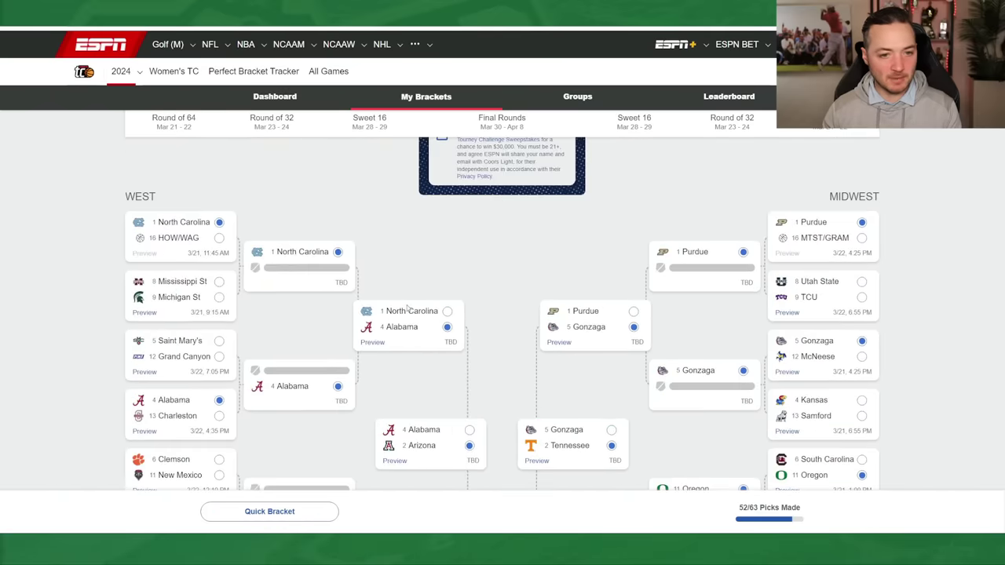
{"action": "scroll", "coordinate": [406, 309], "scroll_direction": "down", "scroll_amount": 1}
{"action": "key", "text": "ctrl+shift+Tab"}
{"action": "key", "text": "ctrl+Tab"}
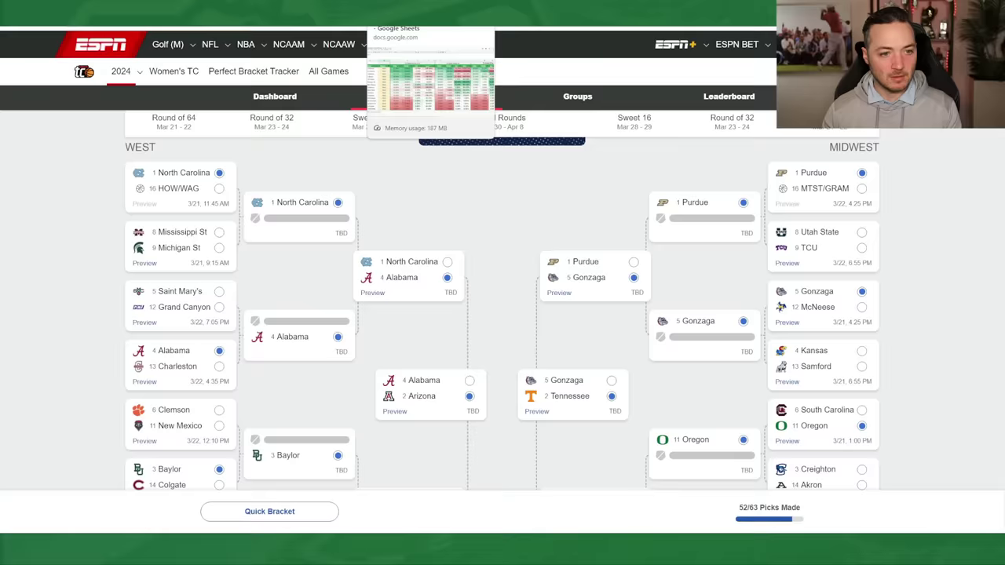
{"action": "key", "text": "ctrl+shift+Tab"}
{"action": "left_click", "coordinate": [16, 275]}
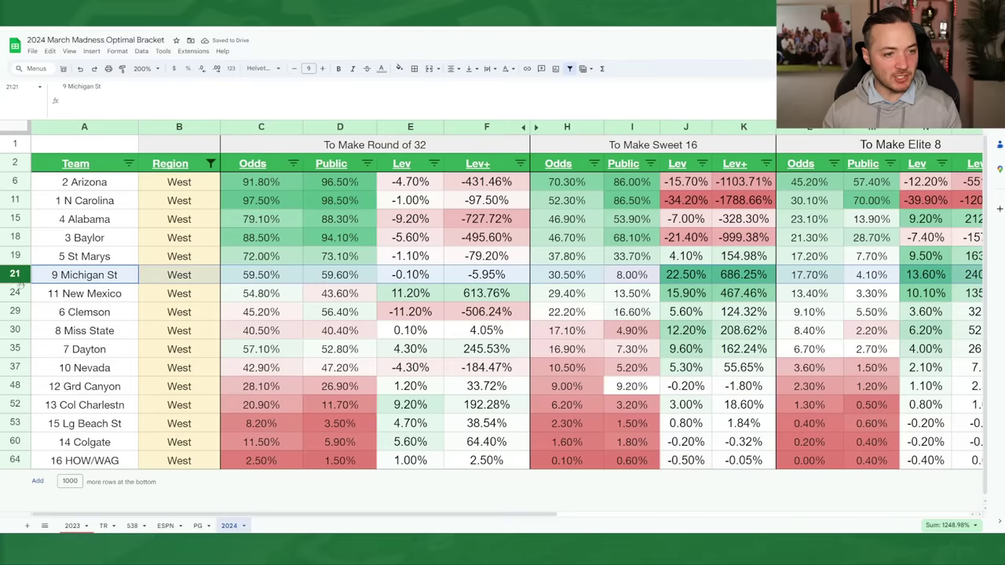
{"action": "left_click", "coordinate": [14, 330], "text": "ctrl"}
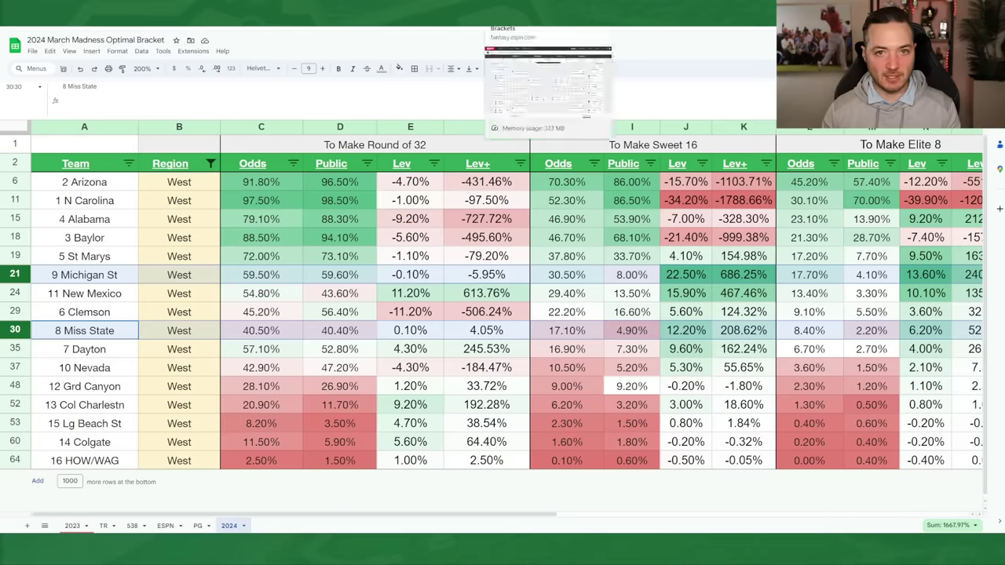
Switch to the ESPN bracket and pick Michigan St over Mississippi St in the West region.
{"action": "left_click", "coordinate": [514, 38]}
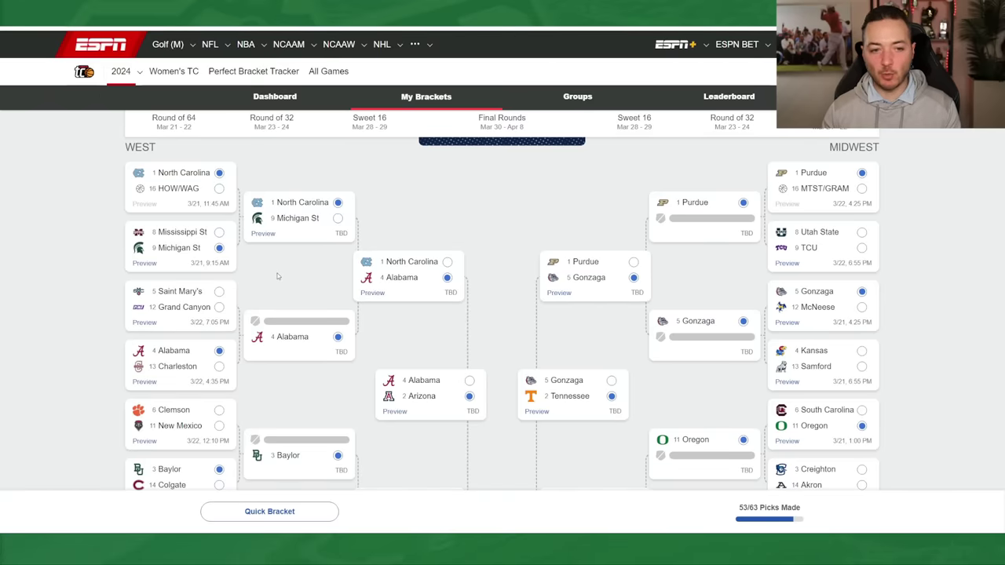
{"action": "key", "text": "ctrl+shift+Tab"}
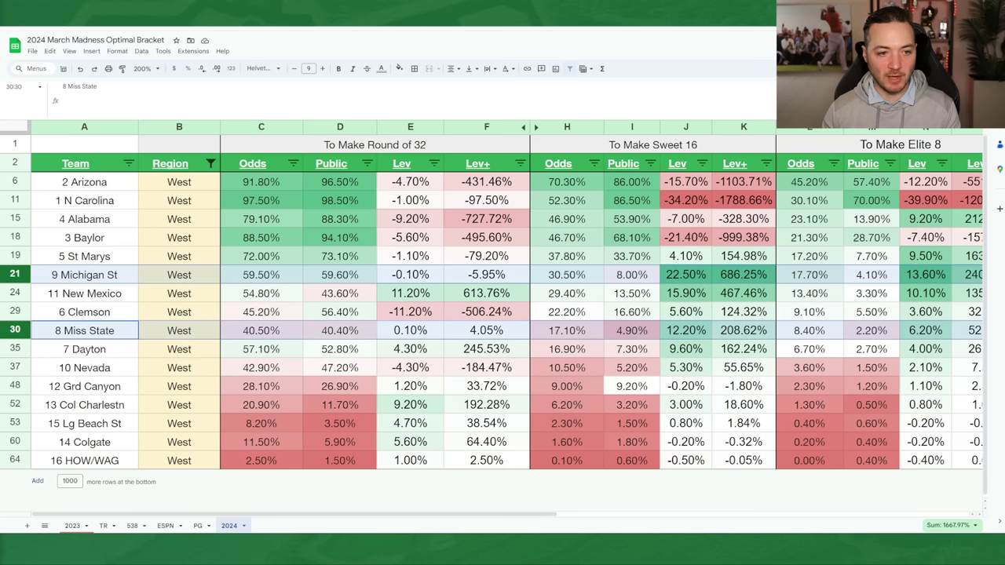
{"action": "key", "text": "ctrl+Tab"}
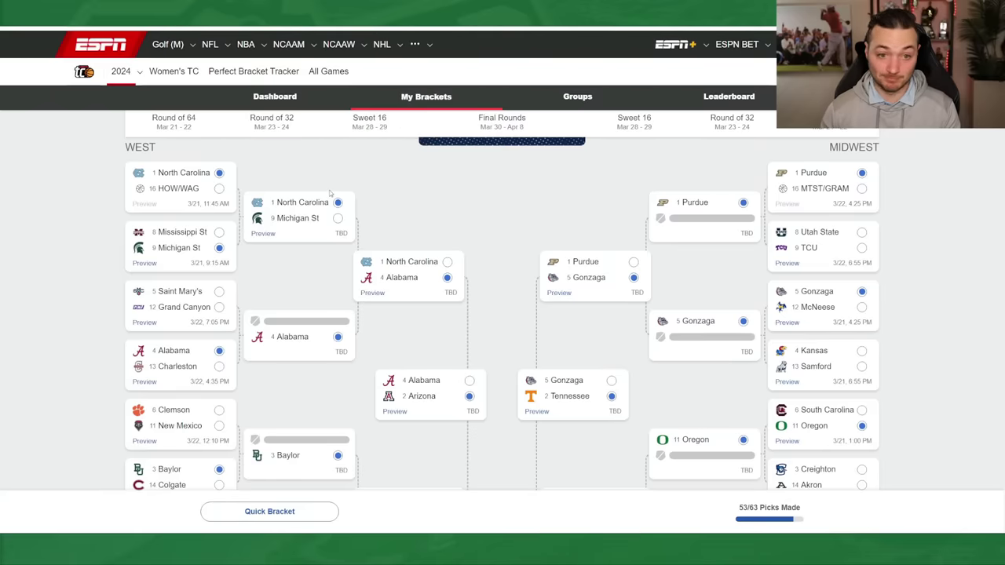
Compare the Grd Canyon and St Marys rows in the odds sheet, and pick Saint Mary's over Grand Canyon in the ESPN bracket.
{"action": "key", "text": "ctrl+Tab"}
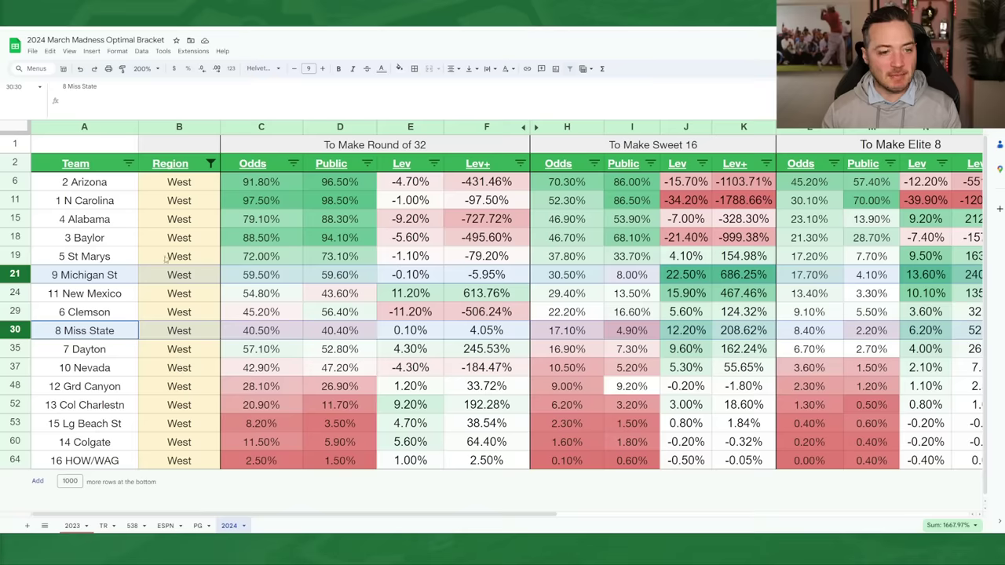
{"action": "left_click", "coordinate": [16, 387]}
{"action": "left_click", "coordinate": [16, 256], "text": "ctrl"}
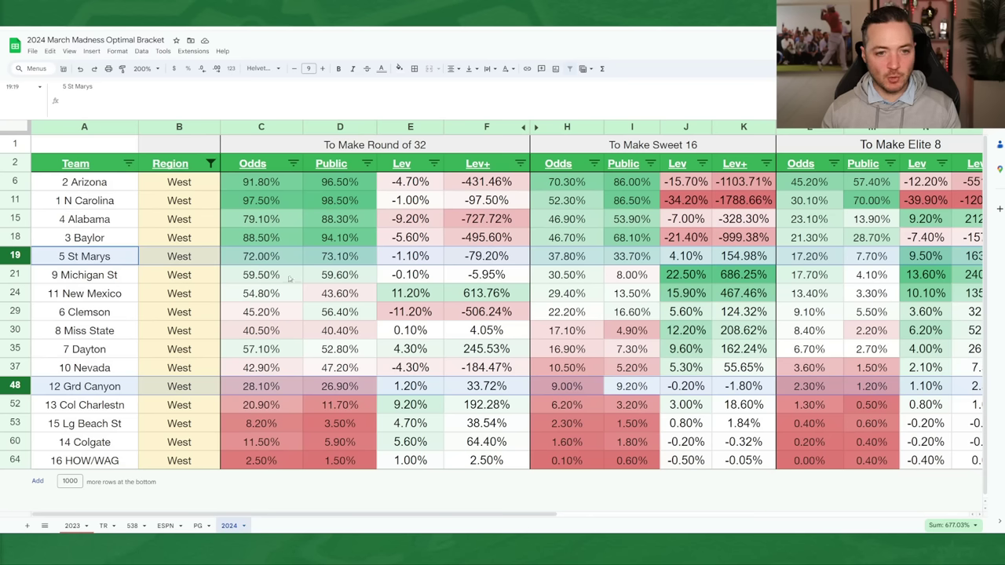
{"action": "left_click", "coordinate": [437, 36]}
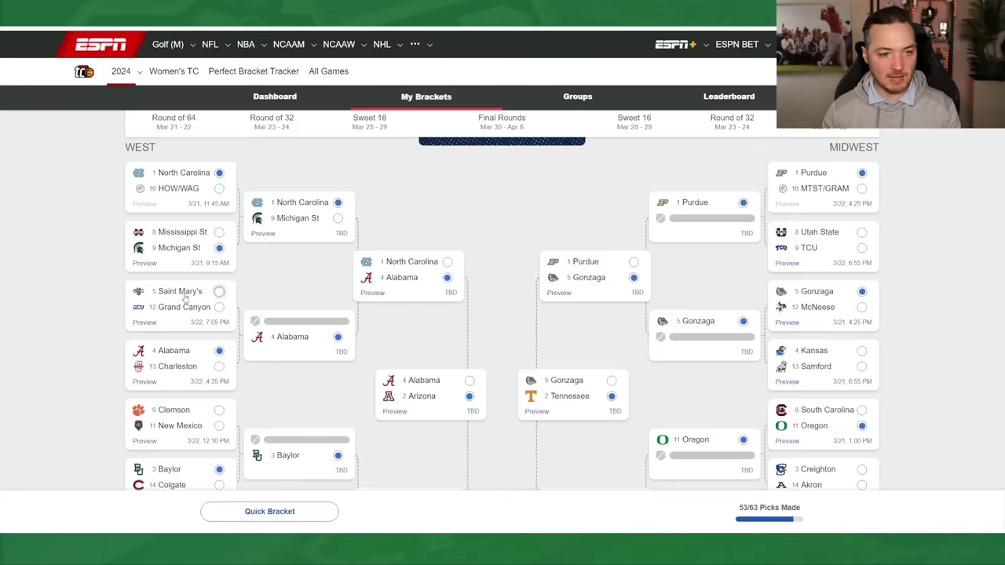
{"action": "left_click", "coordinate": [219, 291]}
Compare the New Mexico and Clemson rows in the odds sheet, and pick New Mexico over Clemson in the ESPN bracket.
{"action": "scroll", "coordinate": [219, 291], "scroll_direction": "down", "scroll_amount": 3}
{"action": "mouse_move", "coordinate": [386, 59]}
{"action": "key", "text": "ctrl+Tab"}
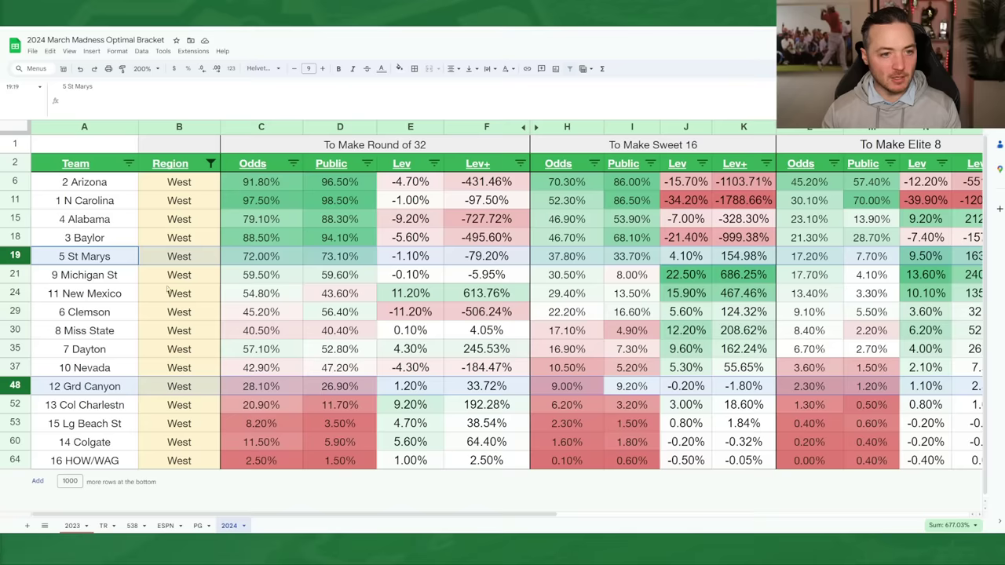
{"action": "left_click", "coordinate": [22, 294]}
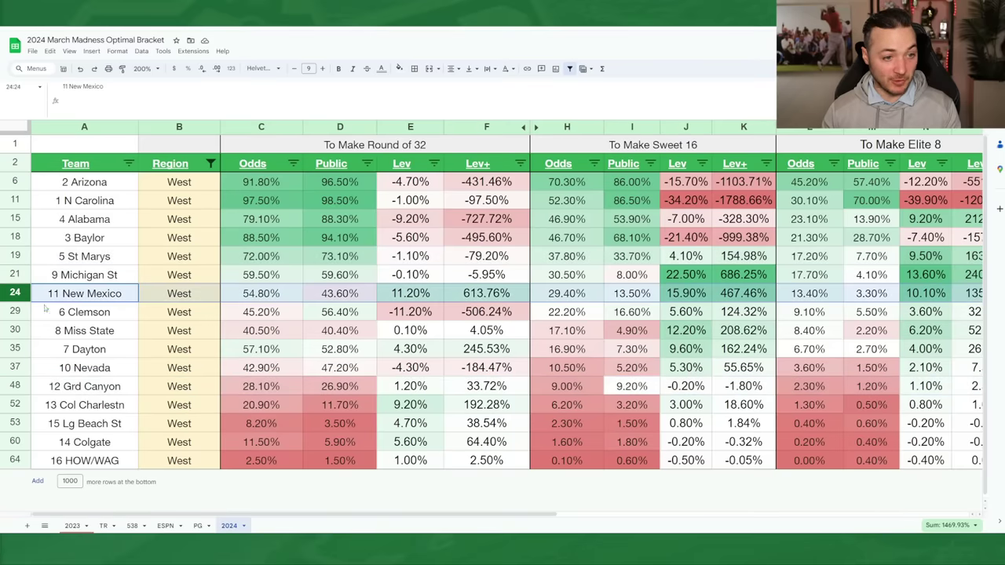
{"action": "left_click", "coordinate": [21, 312], "text": "ctrl"}
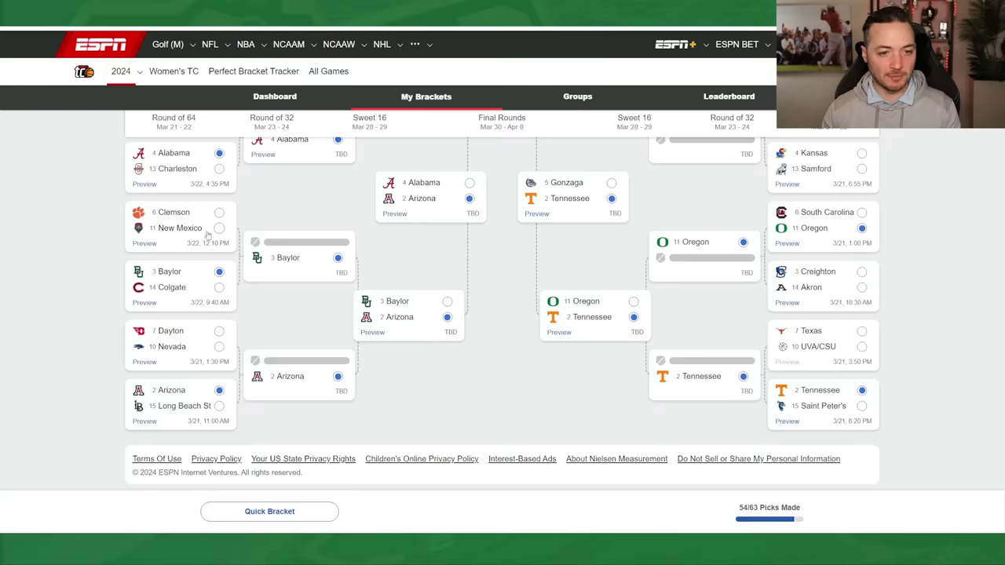
{"action": "left_click", "coordinate": [219, 228]}
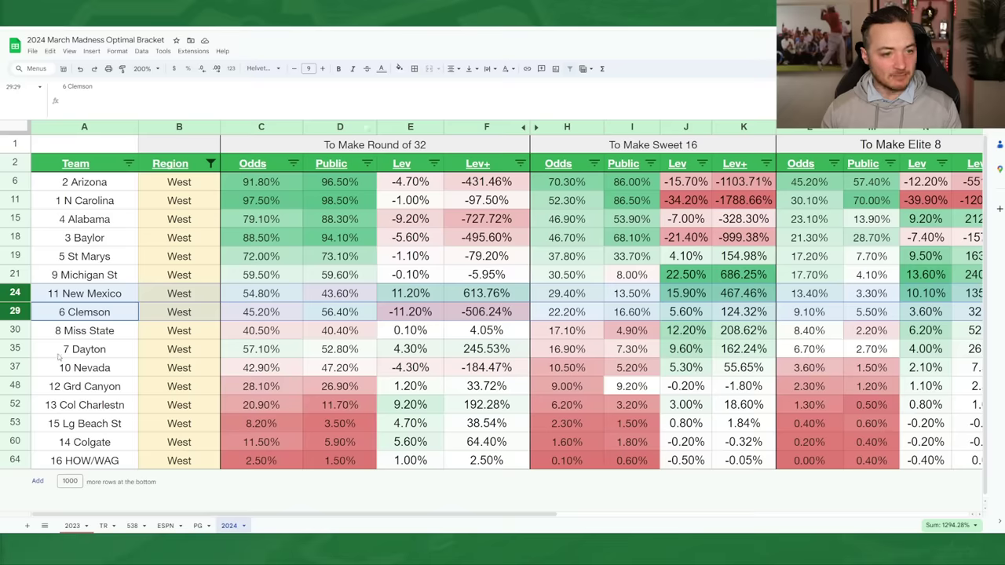
Compare the Dayton and Nevada rows in the odds sheet, and pick Dayton over Nevada in the ESPN bracket.
{"action": "left_click", "coordinate": [16, 350]}
{"action": "left_click", "coordinate": [17, 366], "text": "ctrl"}
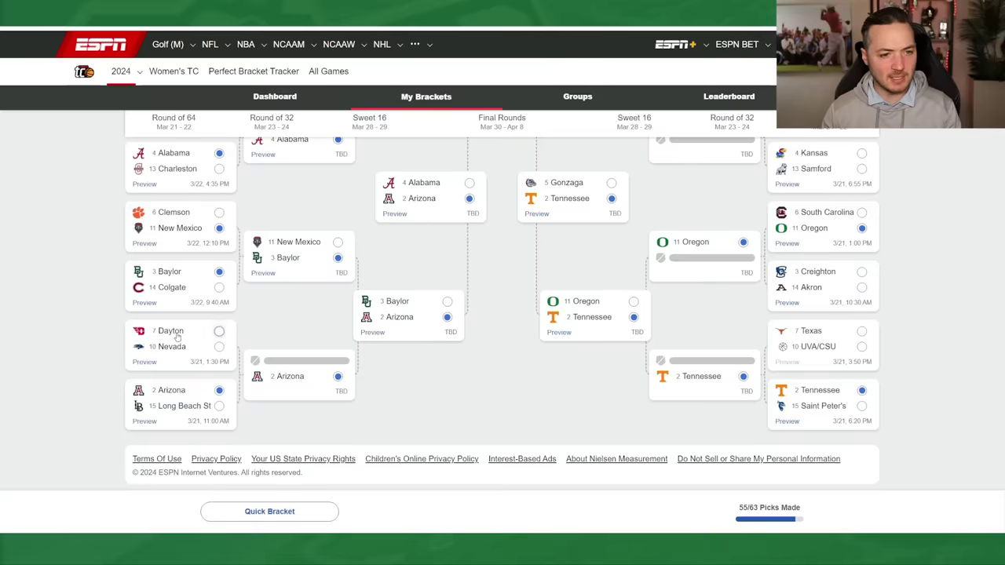
{"action": "left_click", "coordinate": [219, 331]}
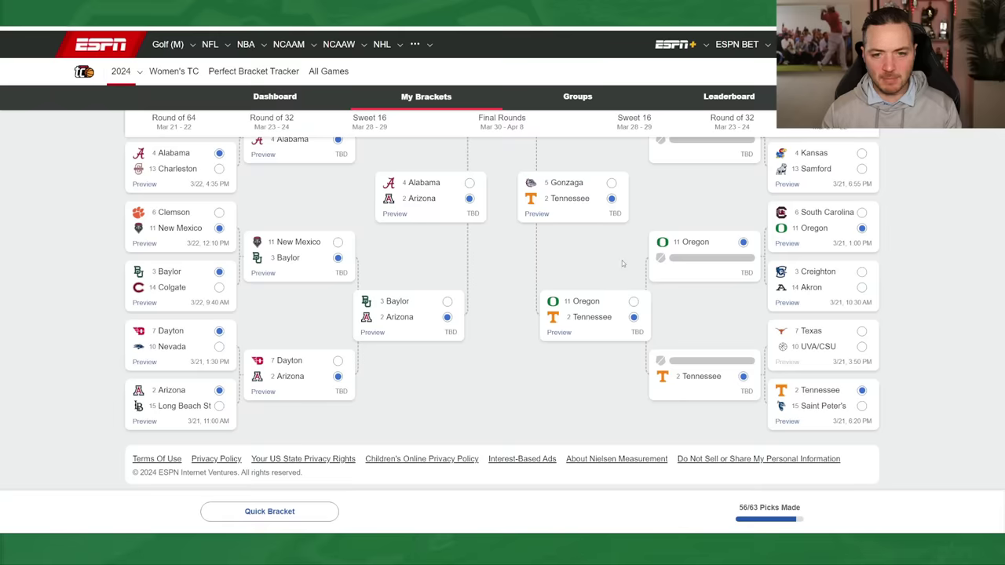
Compare the TX Christian and Utah St rows among the Midwest region's odds, and pick TCU over Utah State in the ESPN bracket.
{"action": "scroll", "coordinate": [629, 259], "scroll_direction": "up", "scroll_amount": 3}
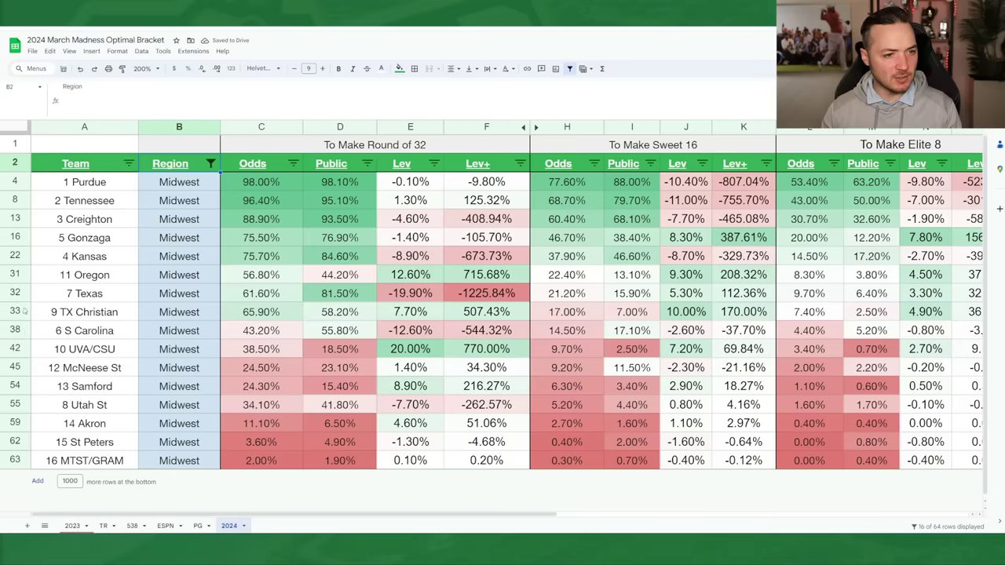
{"action": "left_click", "coordinate": [22, 312]}
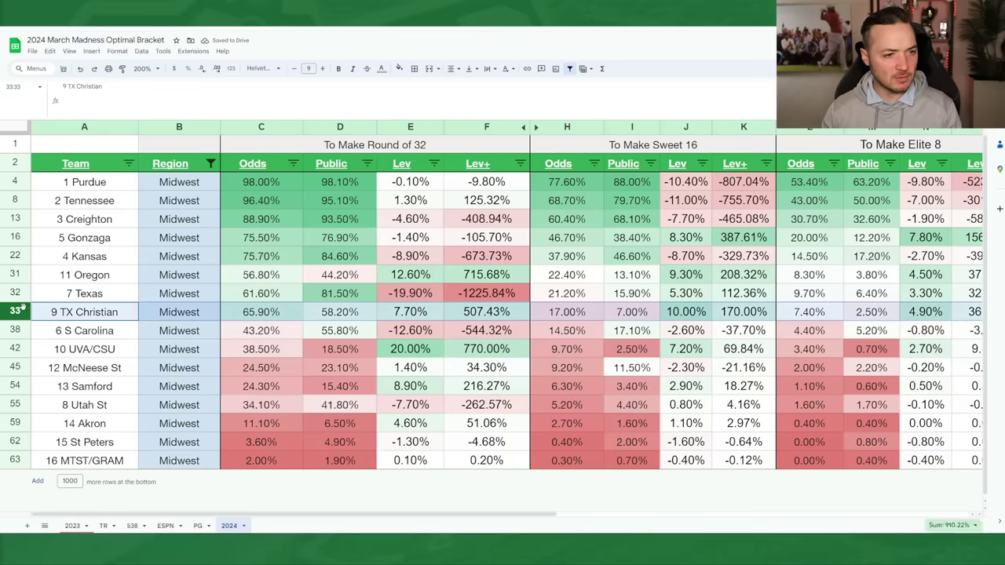
{"action": "left_click", "coordinate": [23, 404], "text": "ctrl"}
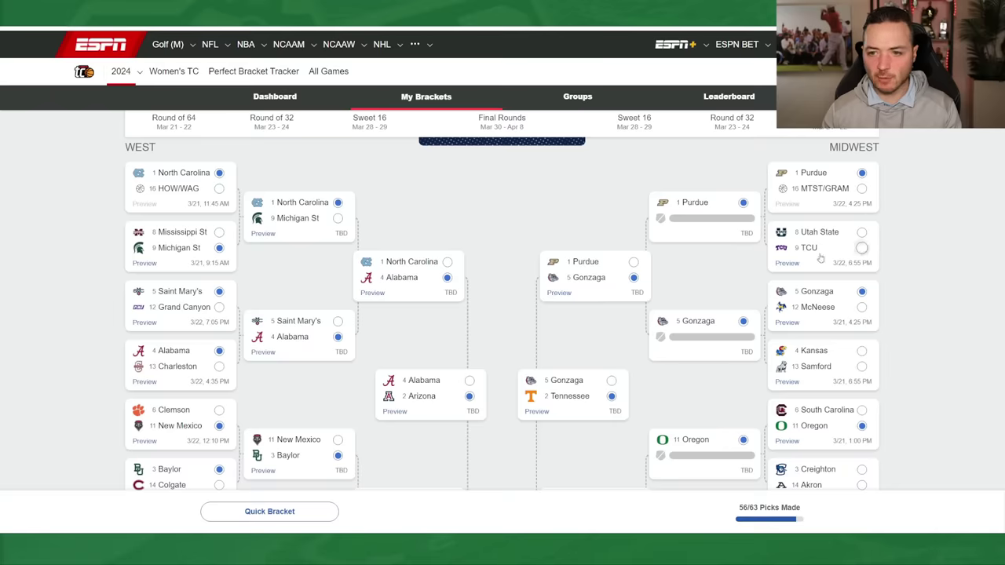
{"action": "left_click", "coordinate": [821, 255]}
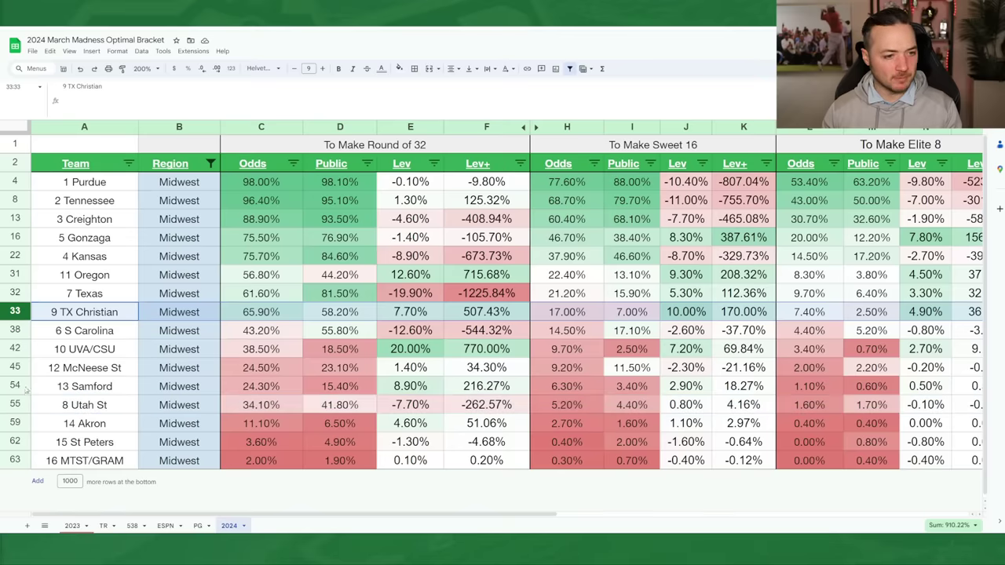
Compare the Samford and Kansas rows in the odds sheet, and pick Kansas over Samford in the ESPN bracket.
{"action": "left_click", "coordinate": [22, 386]}
{"action": "left_click", "coordinate": [18, 256], "text": "ctrl"}
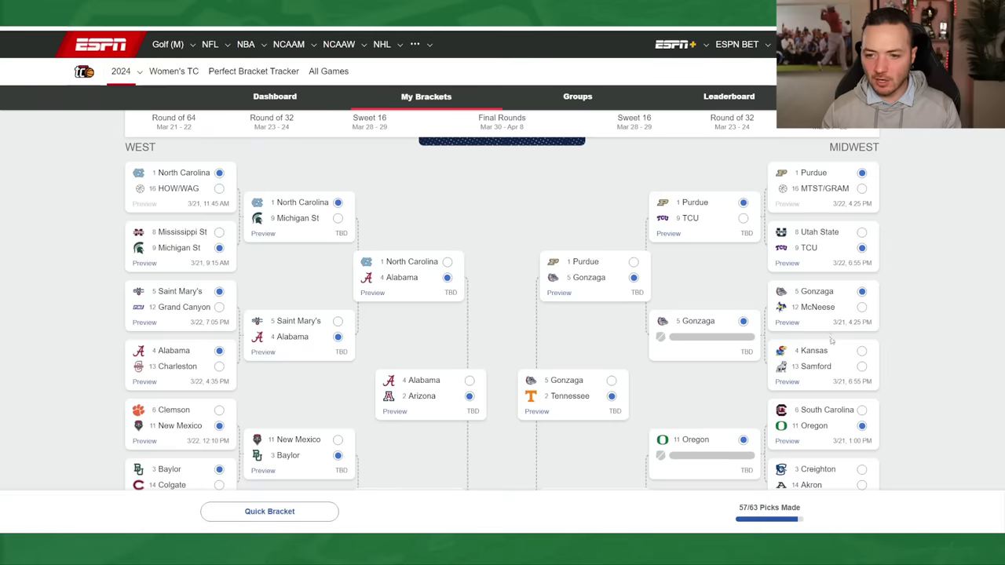
{"action": "left_click", "coordinate": [861, 351]}
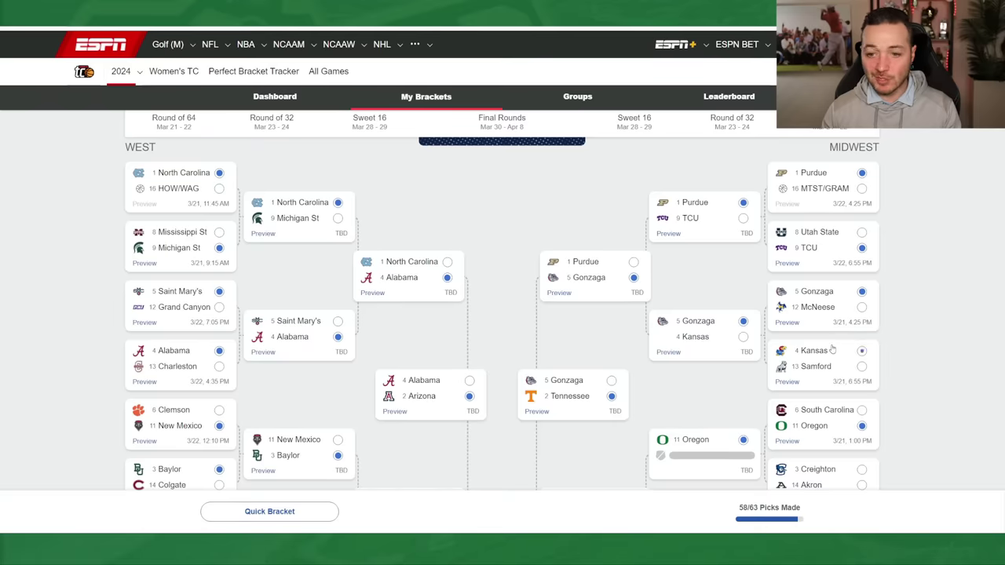
Compare the Akron and Creighton rows in the odds sheet, and pick Creighton over Akron in the ESPN bracket.
{"action": "scroll", "coordinate": [729, 267], "scroll_direction": "down", "scroll_amount": 2}
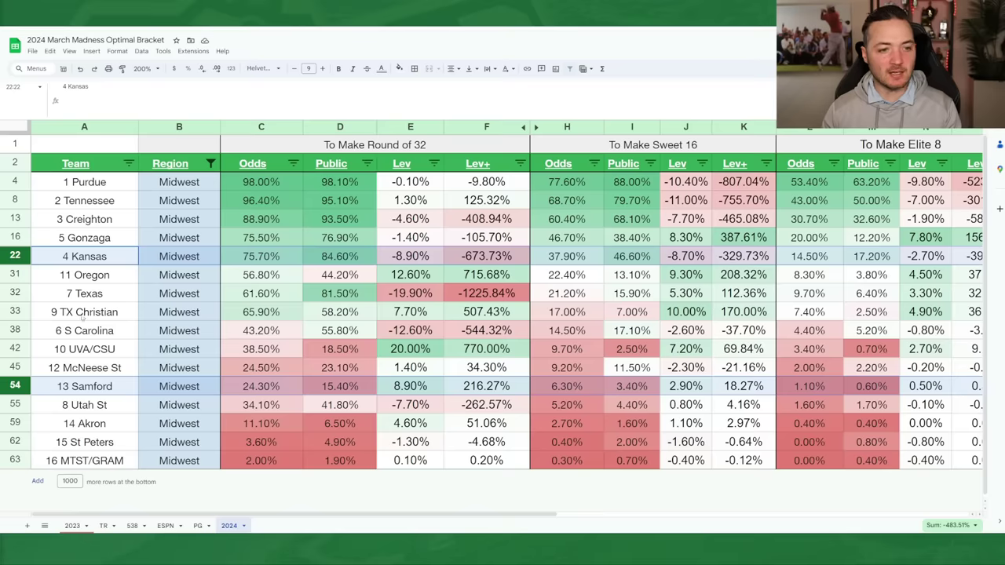
{"action": "left_click", "coordinate": [15, 423]}
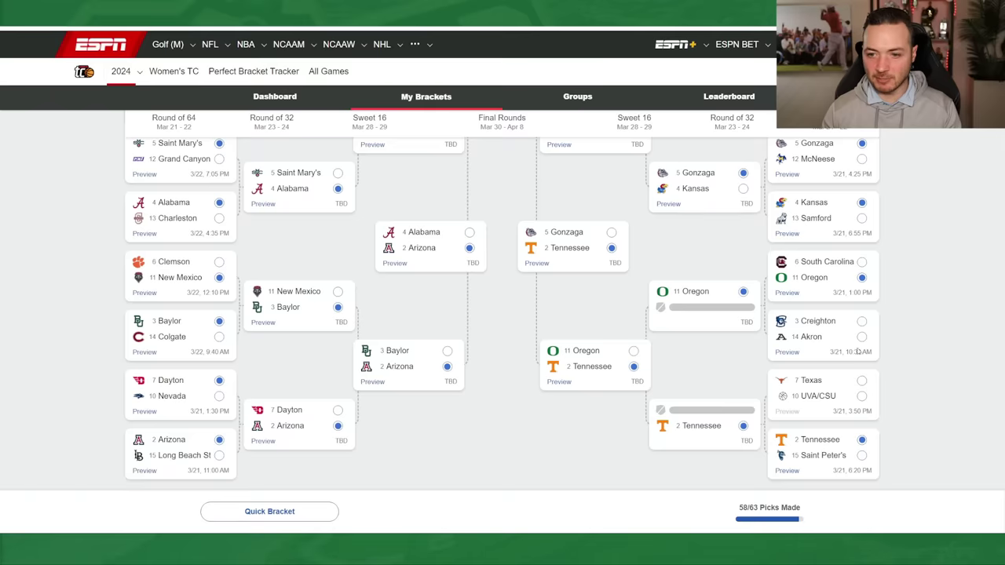
{"action": "left_click", "coordinate": [861, 320]}
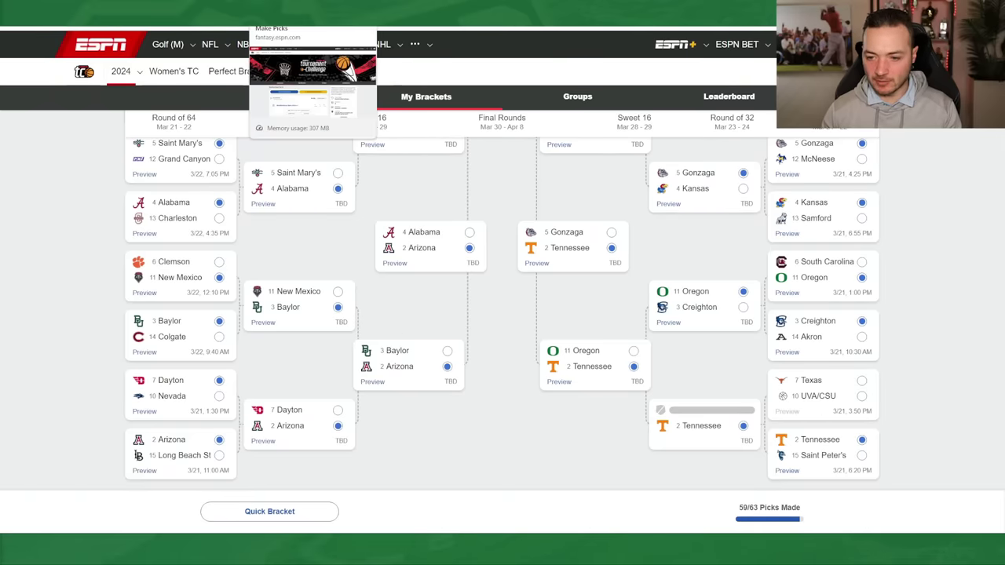
Compare the UVA/CSU and Texas rows in the odds sheet, and pick UVA/CSU over Texas in the ESPN bracket.
{"action": "key", "text": "ctrl+Tab"}
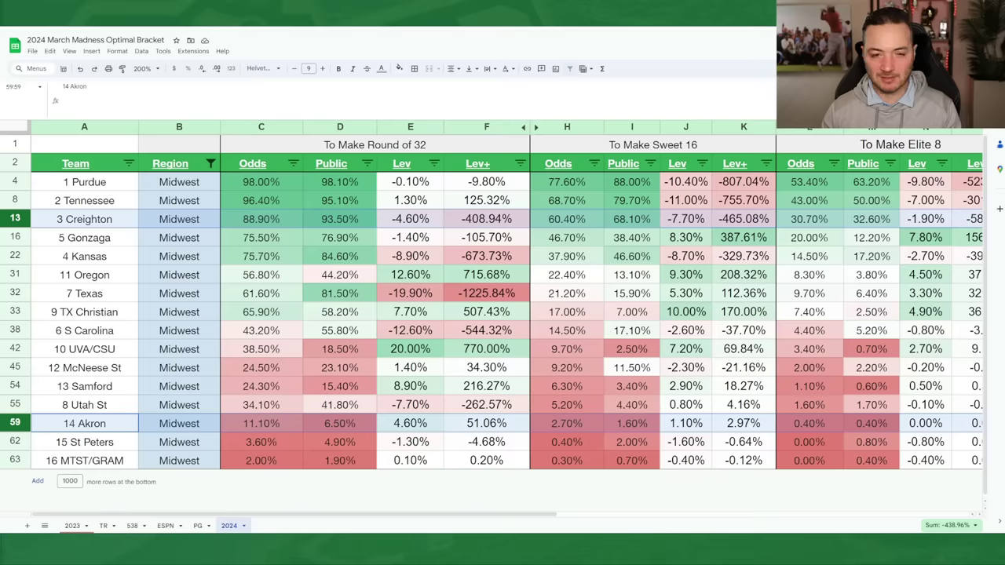
{"action": "left_click", "coordinate": [17, 349]}
{"action": "left_click", "coordinate": [17, 293], "text": "ctrl"}
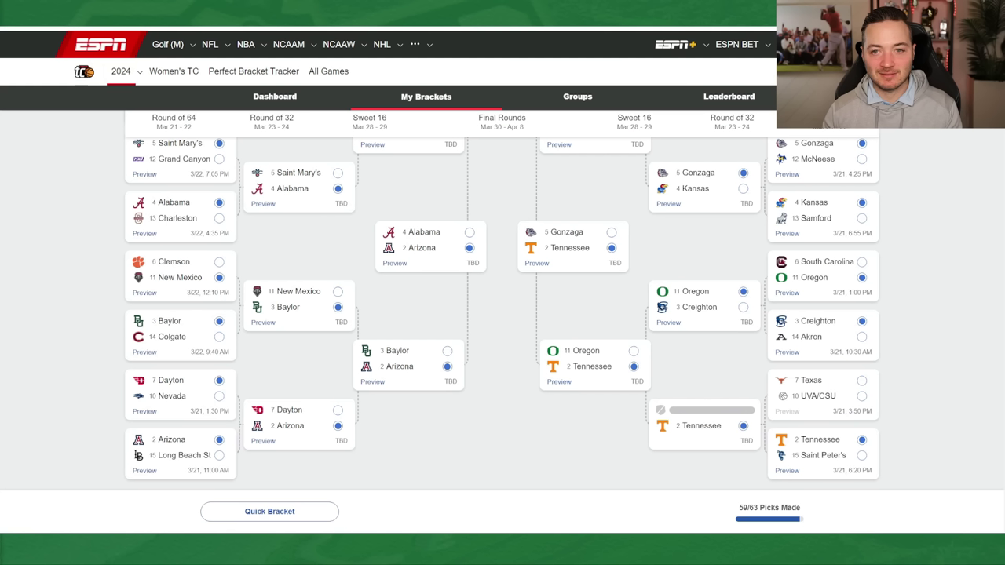
{"action": "left_click", "coordinate": [818, 397]}
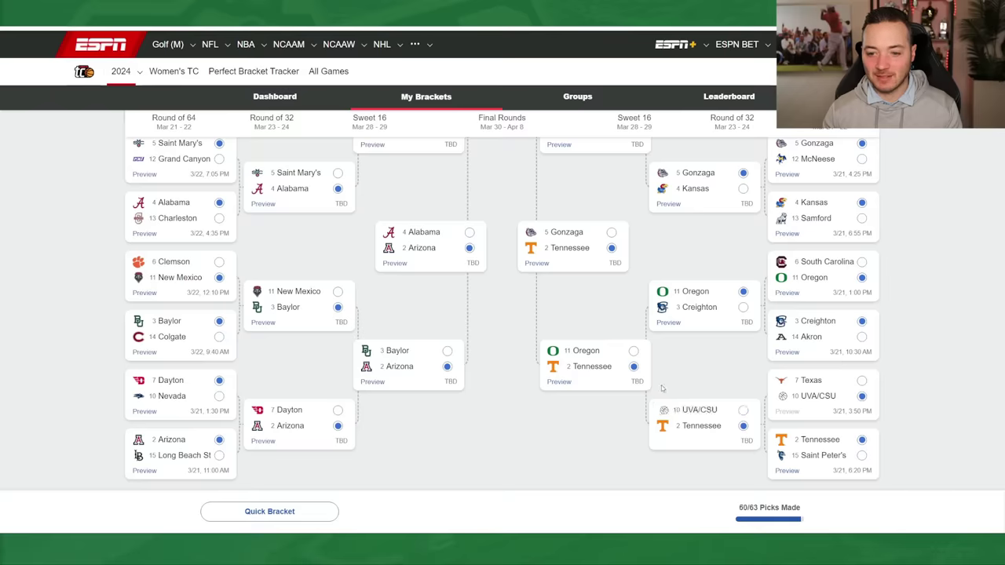
Check the bracket for the games still open, and filter the odds sheet to the South region.
{"action": "scroll", "coordinate": [638, 380], "scroll_direction": "down", "scroll_amount": 1}
{"action": "scroll", "coordinate": [638, 381], "scroll_direction": "up", "scroll_amount": 4}
{"action": "scroll", "coordinate": [637, 377], "scroll_direction": "down", "scroll_amount": 10}
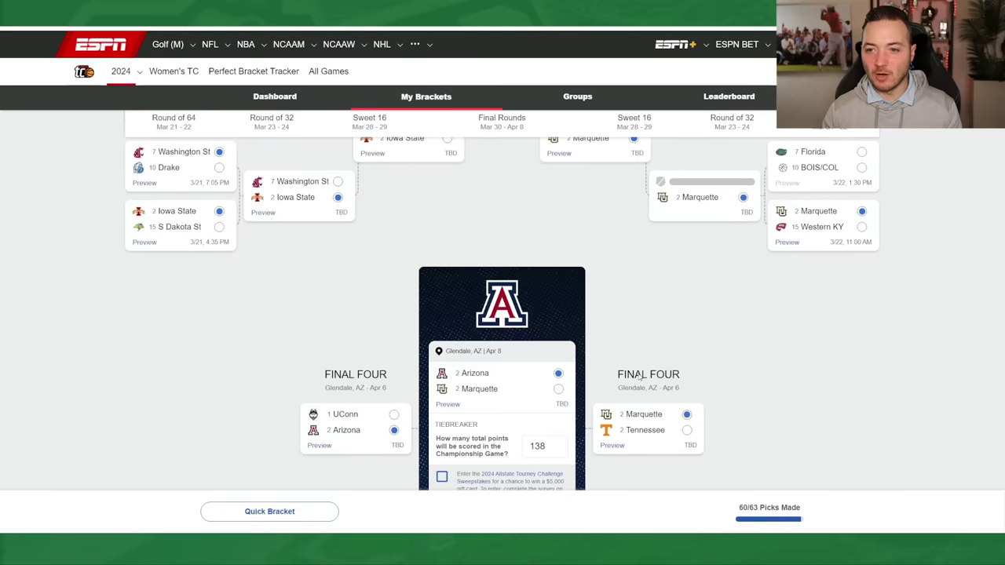
{"action": "scroll", "coordinate": [637, 378], "scroll_direction": "up", "scroll_amount": 3}
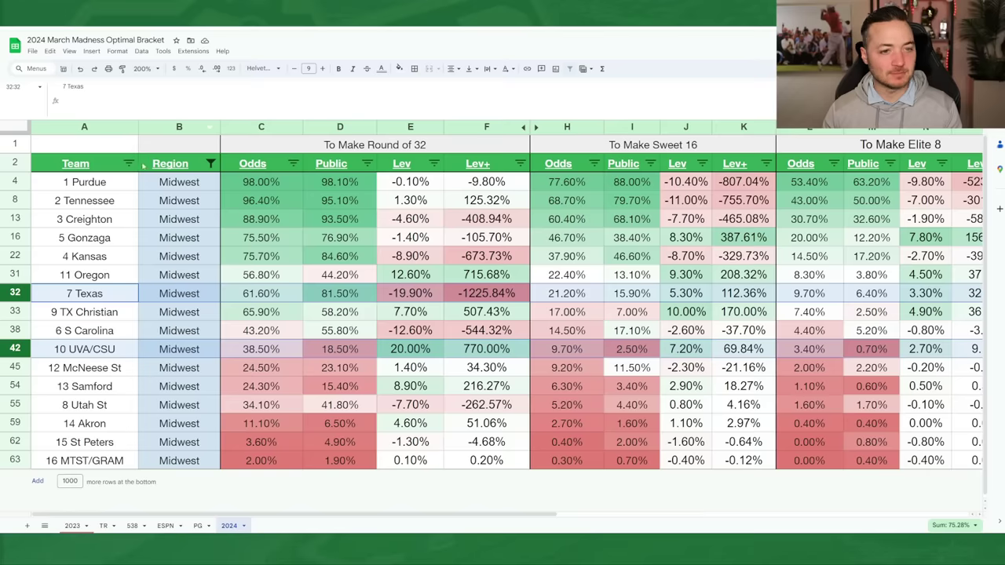
{"action": "left_click", "coordinate": [211, 163]}
{"action": "left_click", "coordinate": [122, 315]}
{"action": "left_click", "coordinate": [123, 343]}
{"action": "left_click", "coordinate": [195, 388]}
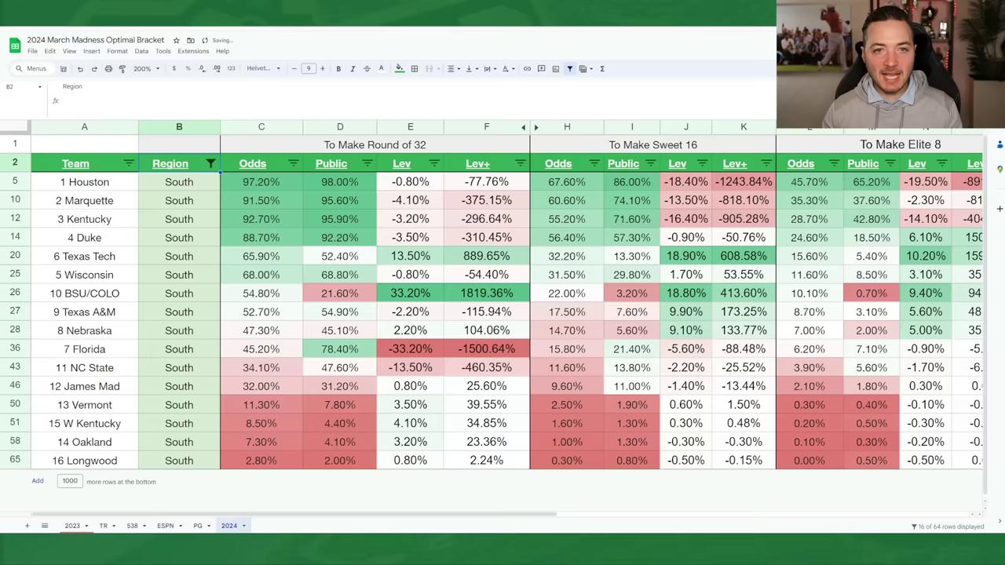
Compare the Nebraska and Texas A&M rows in the odds sheet, and pick Nebraska over Texas A&M in the ESPN bracket.
{"action": "left_click", "coordinate": [19, 328]}
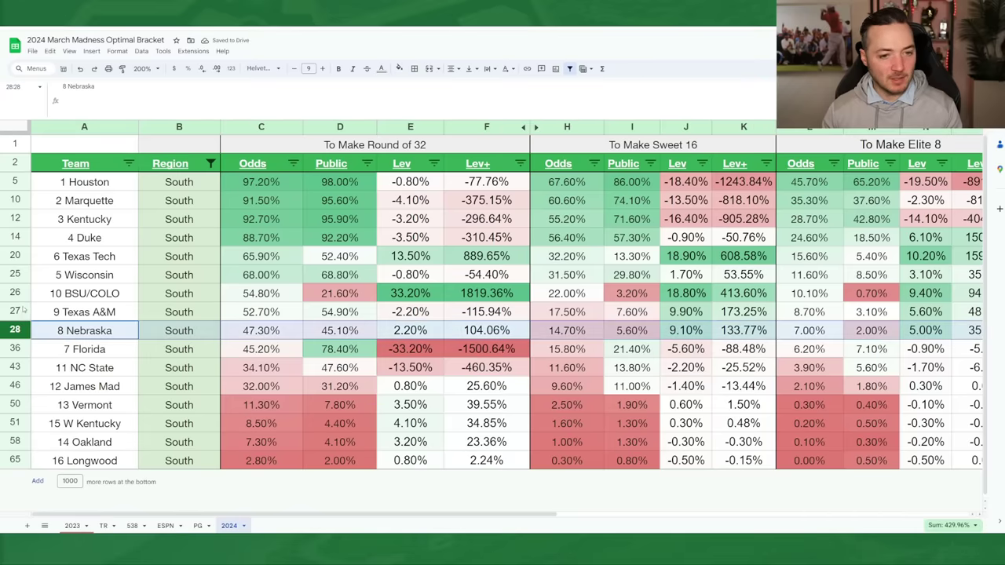
{"action": "left_click", "coordinate": [19, 312], "text": "ctrl"}
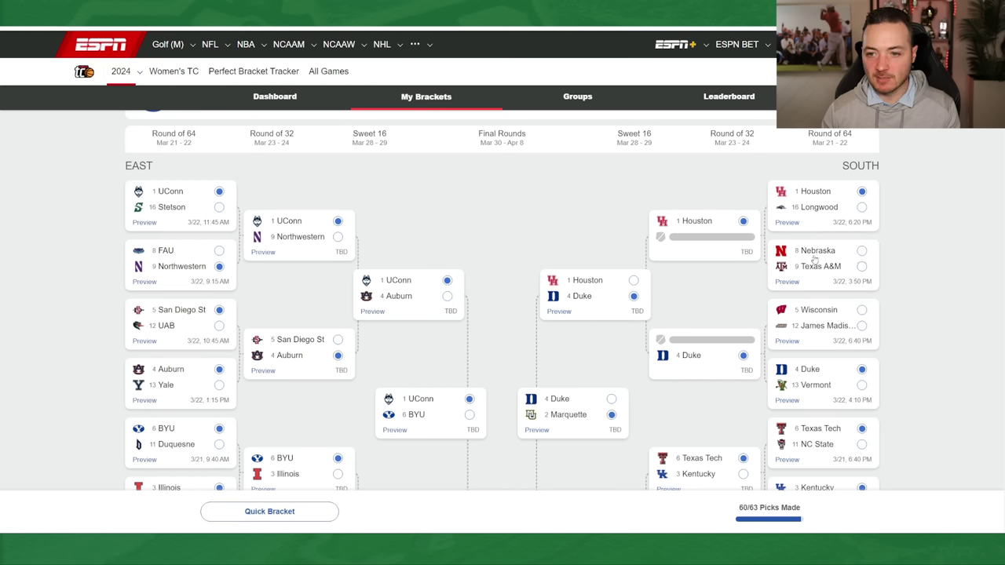
{"action": "left_click", "coordinate": [809, 256]}
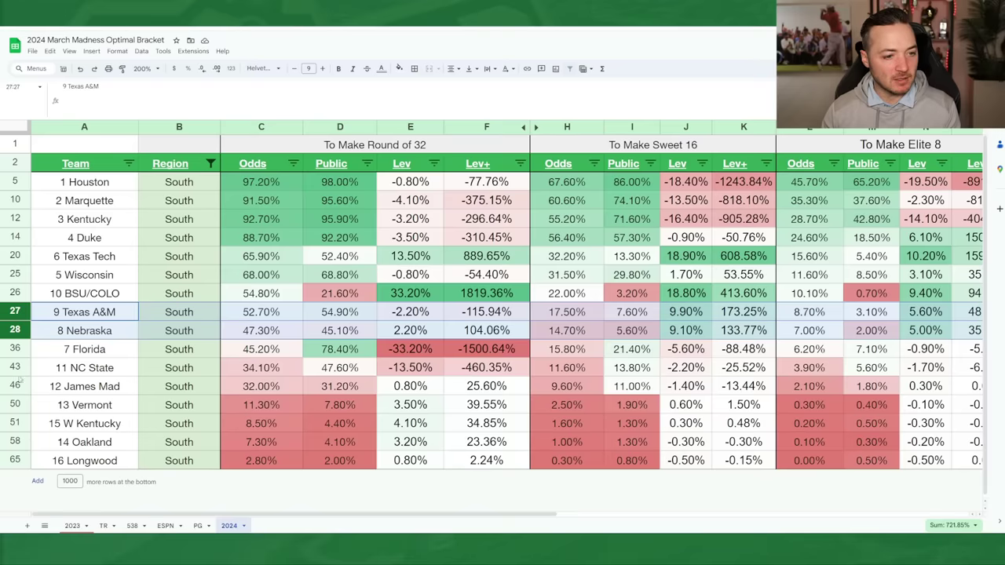
Compare the Wisconsin and James Madison rows in the odds sheet, and pick Wisconsin over James Madison in the ESPN bracket.
{"action": "left_click", "coordinate": [17, 386]}
{"action": "left_click", "coordinate": [21, 274], "text": "ctrl"}
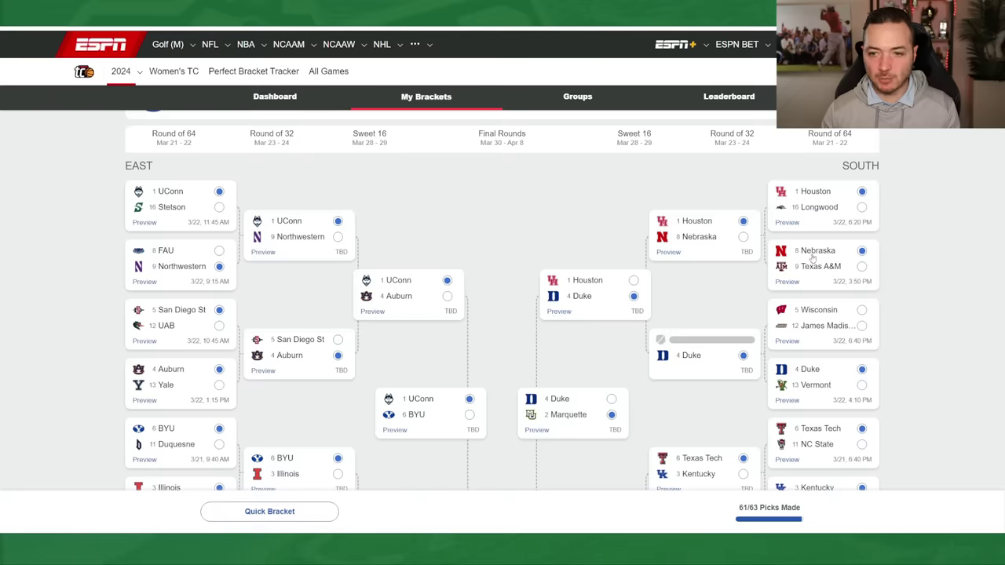
{"action": "scroll", "coordinate": [822, 313], "scroll_direction": "down", "scroll_amount": 2}
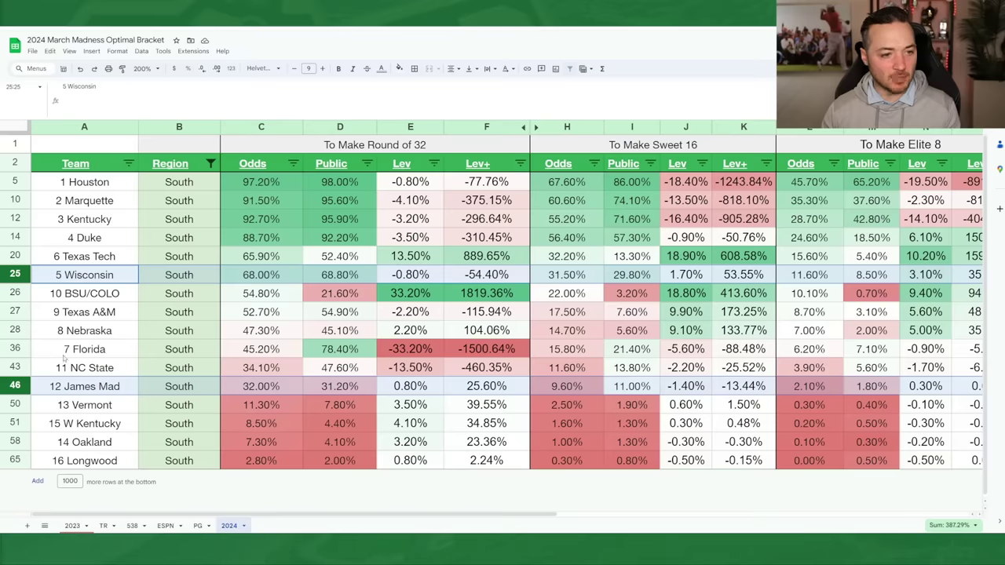
Compare the Florida and BSU/COLO rows in the odds sheet, and pick BOIS/COL over Florida in the ESPN bracket.
{"action": "left_click", "coordinate": [15, 349]}
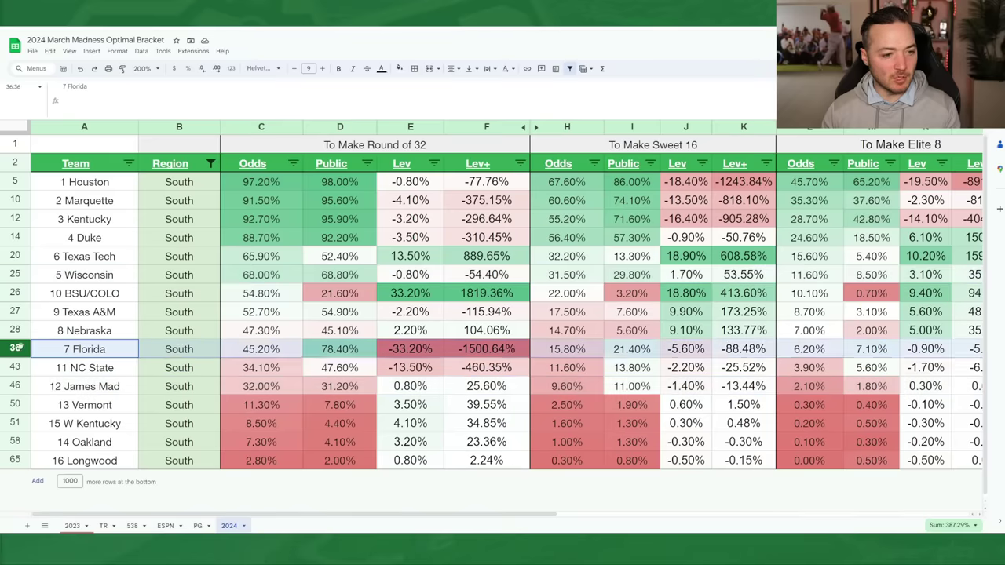
{"action": "left_click", "coordinate": [14, 293], "text": "ctrl"}
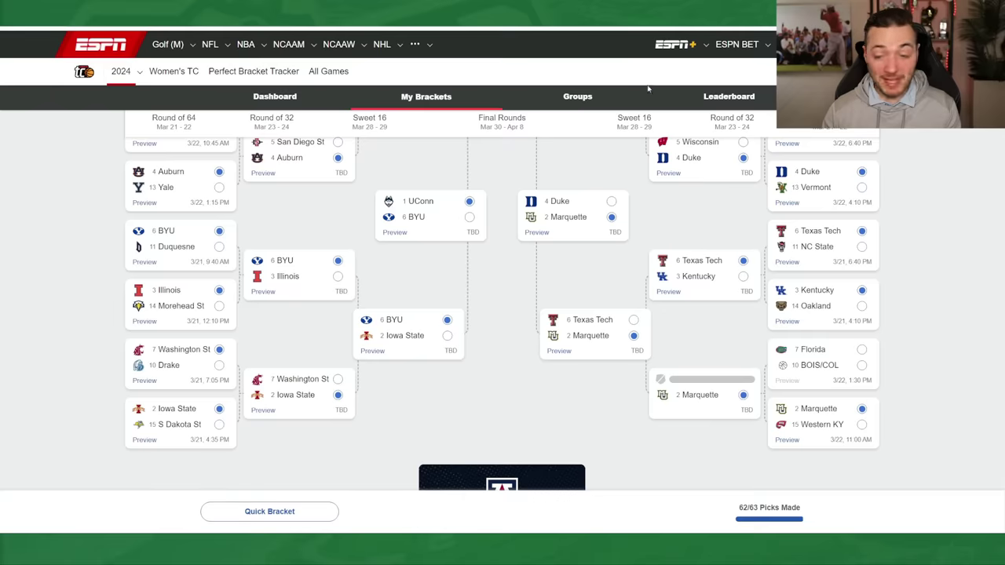
{"action": "left_click", "coordinate": [862, 365]}
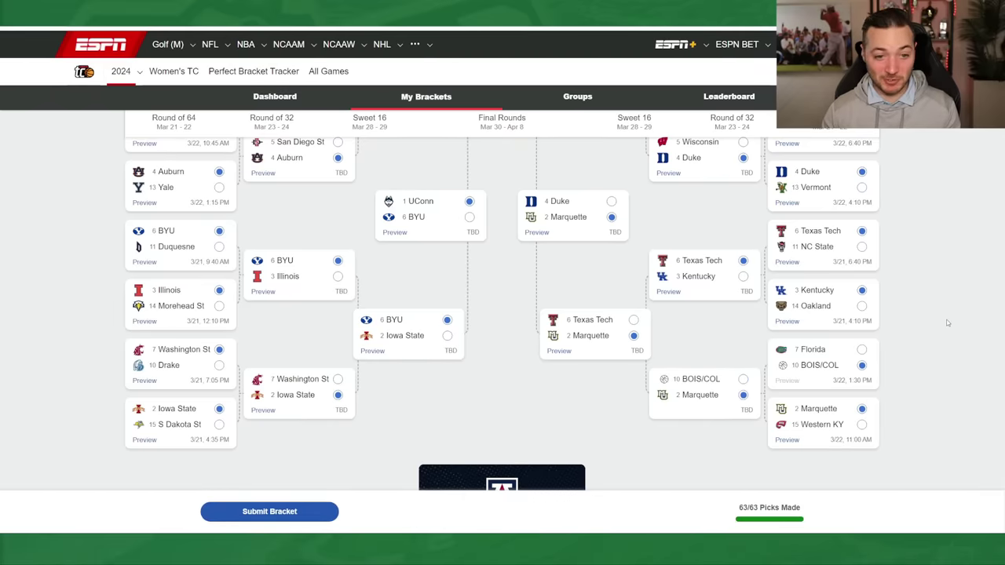
Review the completed ESPN bracket, from the East and South regions through the Final Four, championship and tiebreaker to the West and Midwest.
{"action": "scroll", "coordinate": [947, 323], "scroll_direction": "down", "scroll_amount": 5}
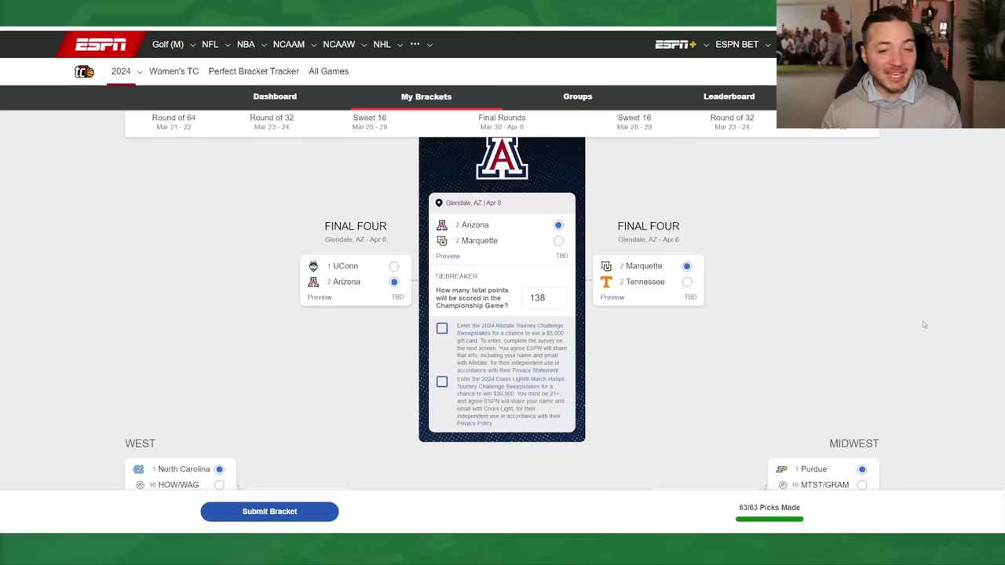
{"action": "scroll", "coordinate": [923, 322], "scroll_direction": "up", "scroll_amount": 3}
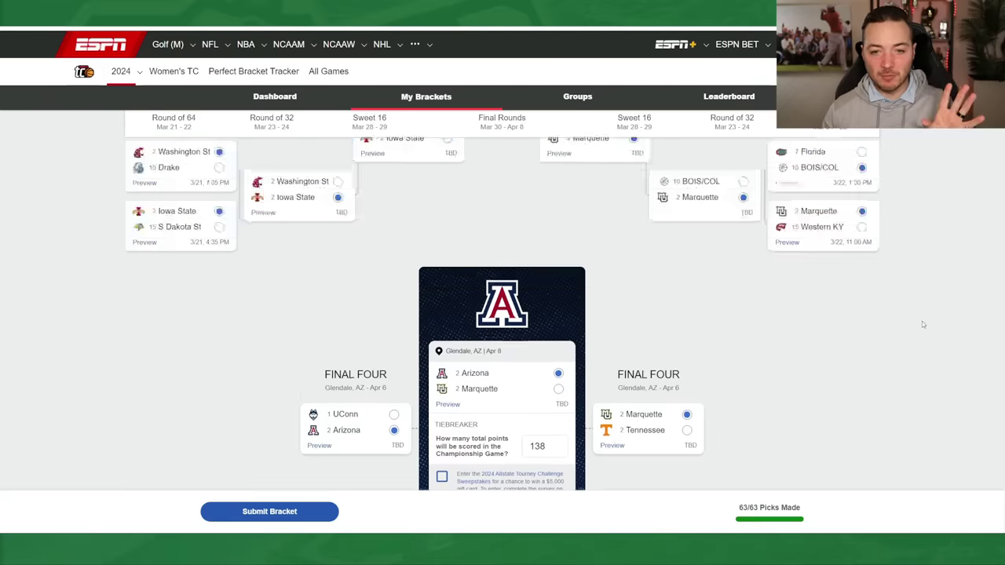
{"action": "scroll", "coordinate": [931, 313], "scroll_direction": "down", "scroll_amount": 2}
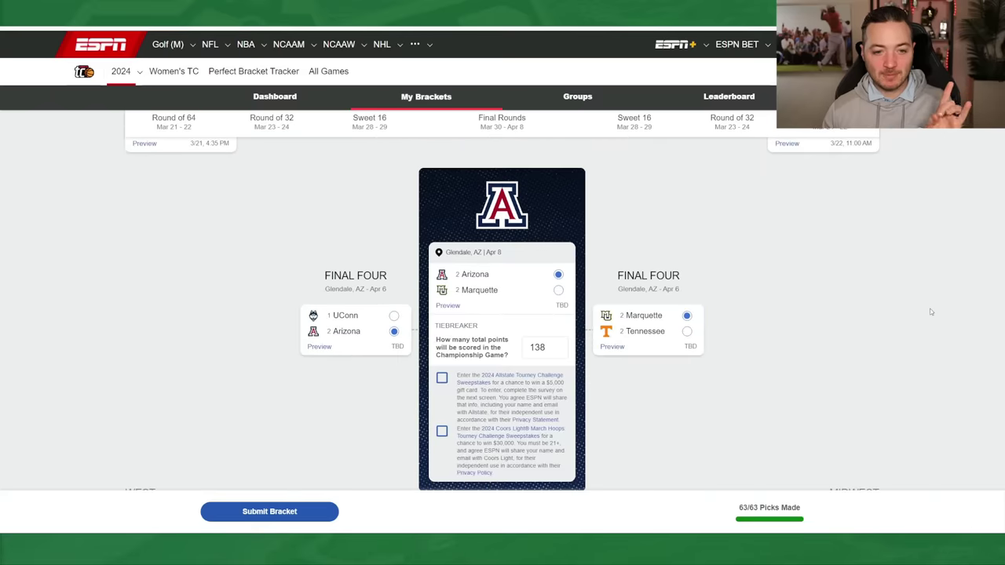
{"action": "scroll", "coordinate": [931, 311], "scroll_direction": "down", "scroll_amount": 1}
{"action": "scroll", "coordinate": [931, 312], "scroll_direction": "up", "scroll_amount": 1}
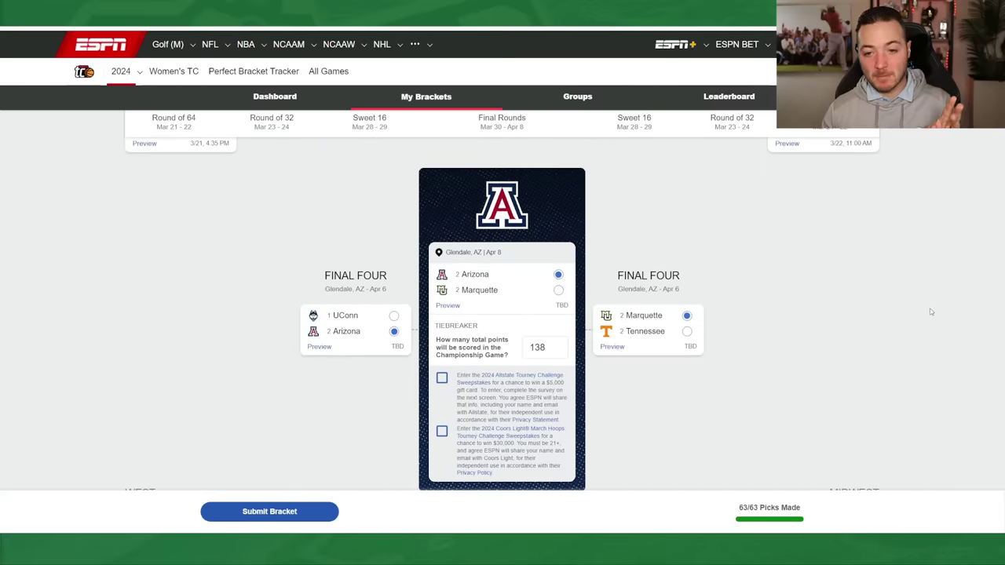
{"action": "scroll", "coordinate": [931, 313], "scroll_direction": "down", "scroll_amount": 7}
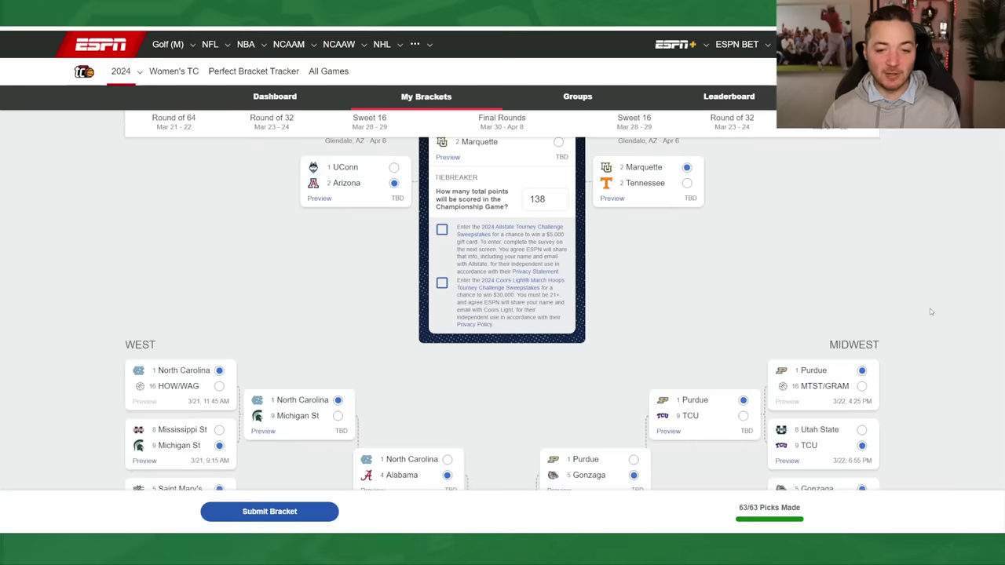
{"action": "scroll", "coordinate": [930, 308], "scroll_direction": "up", "scroll_amount": 10}
{"action": "scroll", "coordinate": [930, 309], "scroll_direction": "down", "scroll_amount": 4}
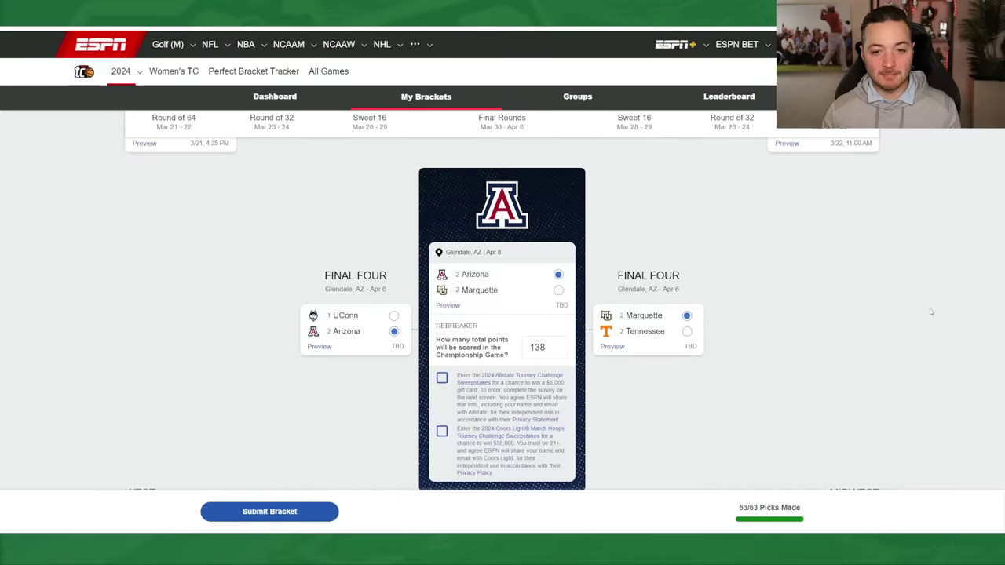
{"action": "scroll", "coordinate": [930, 309], "scroll_direction": "up", "scroll_amount": 9}
{"action": "scroll", "coordinate": [787, 309], "scroll_direction": "up", "scroll_amount": 2}
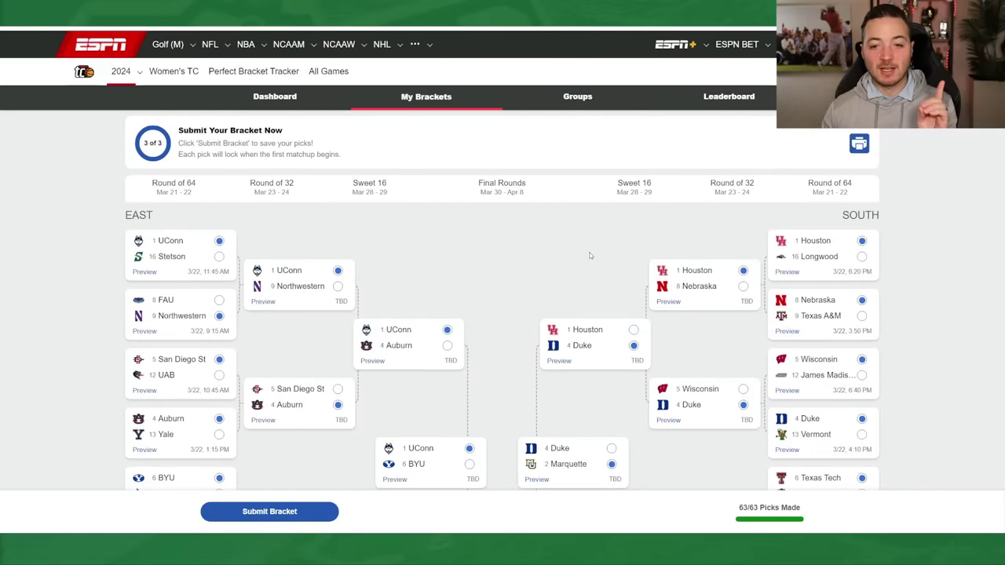
{"action": "scroll", "coordinate": [590, 255], "scroll_direction": "down", "scroll_amount": 2}
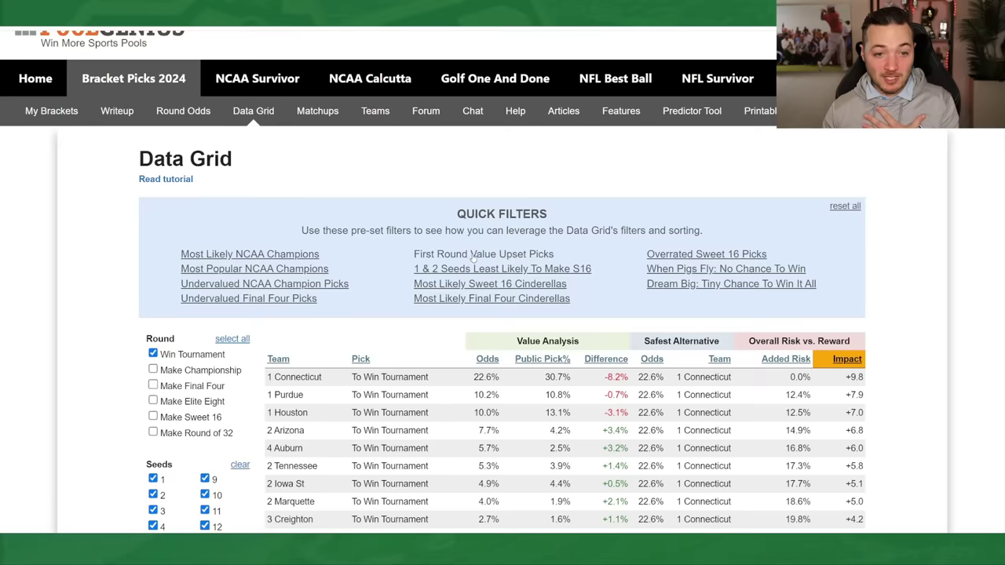
Switch to the PoolGenius Data Grid and look over its quick filters and the teams' odds to win the tournament.
{"action": "scroll", "coordinate": [504, 147], "scroll_direction": "down", "scroll_amount": 1}
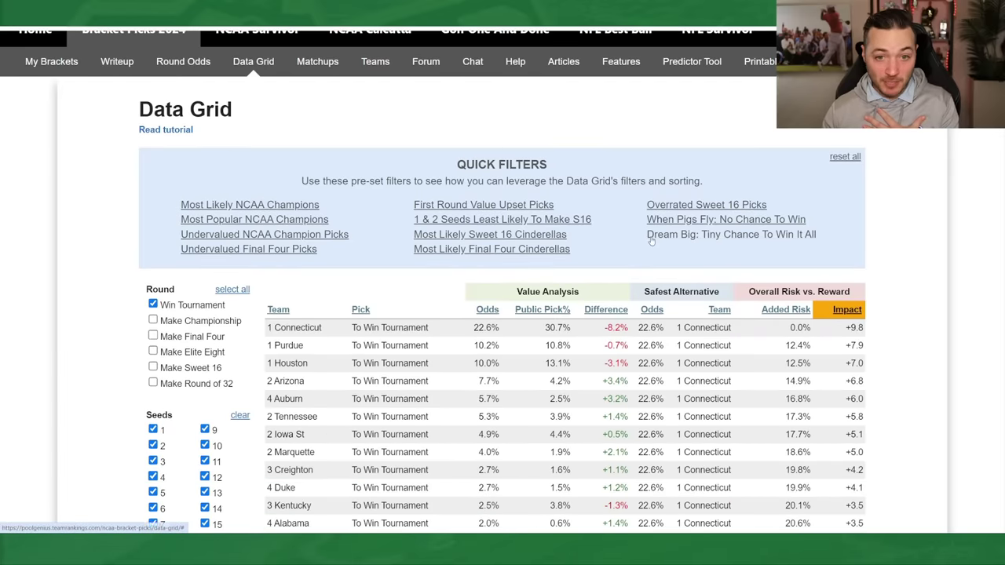
{"action": "scroll", "coordinate": [580, 256], "scroll_direction": "up", "scroll_amount": 2}
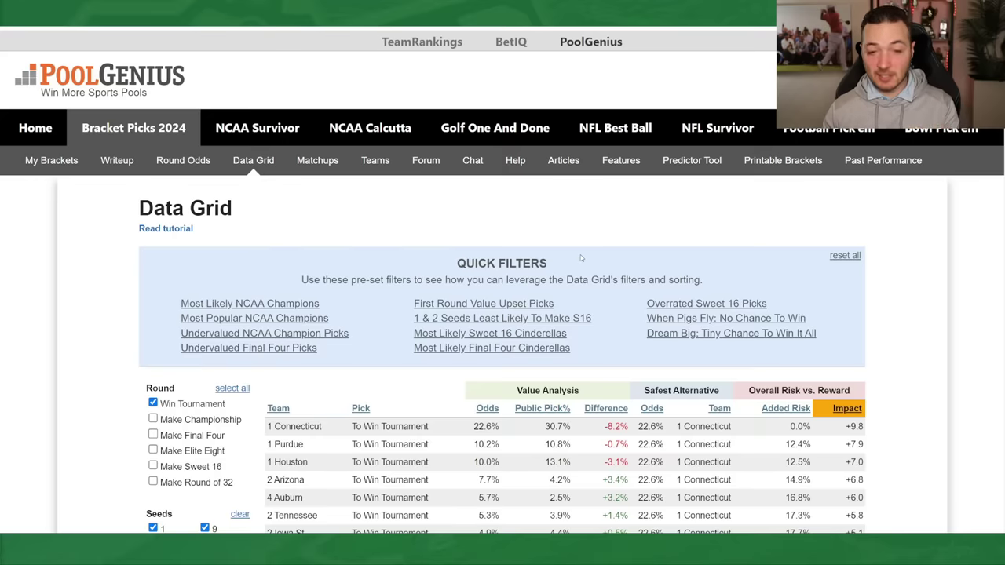
{"action": "scroll", "coordinate": [581, 254], "scroll_direction": "down", "scroll_amount": 3}
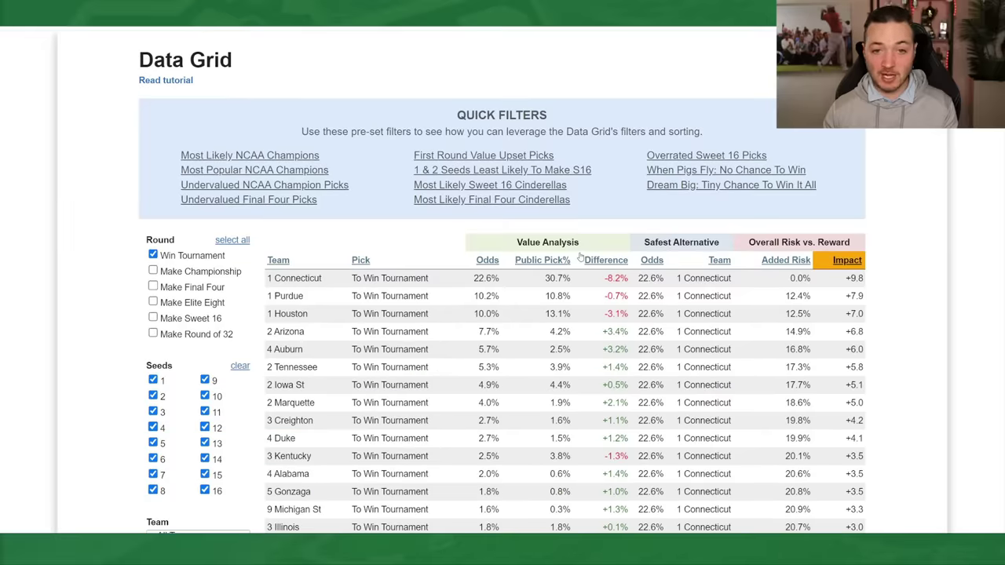
{"action": "scroll", "coordinate": [585, 263], "scroll_direction": "up", "scroll_amount": 3}
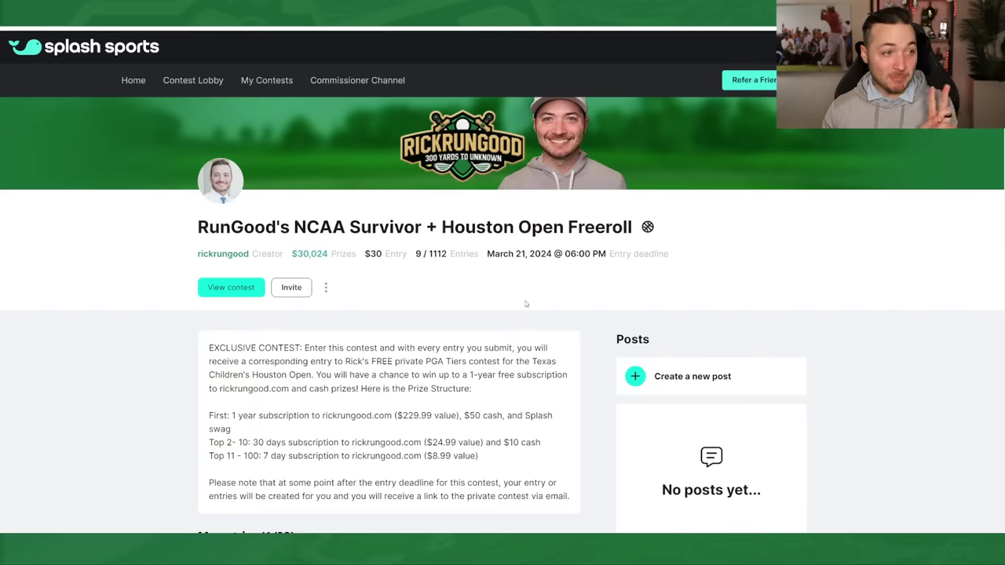
Switch to the NCAA Survivor contest on Splash Sports and open the Day 1 (Round of 64) picks of Entry 1.
{"action": "scroll", "coordinate": [526, 304], "scroll_direction": "down", "scroll_amount": 4}
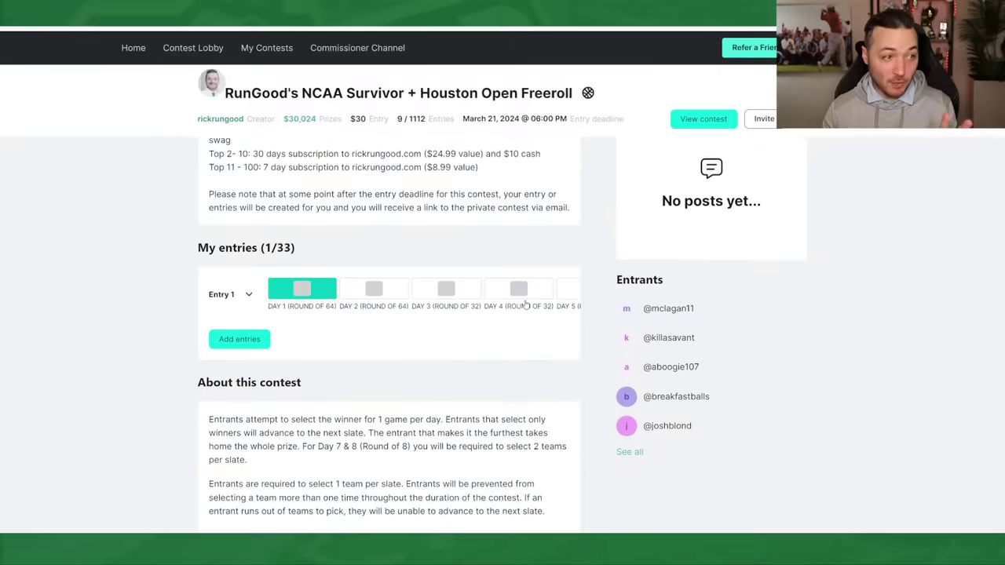
{"action": "left_click", "coordinate": [289, 294]}
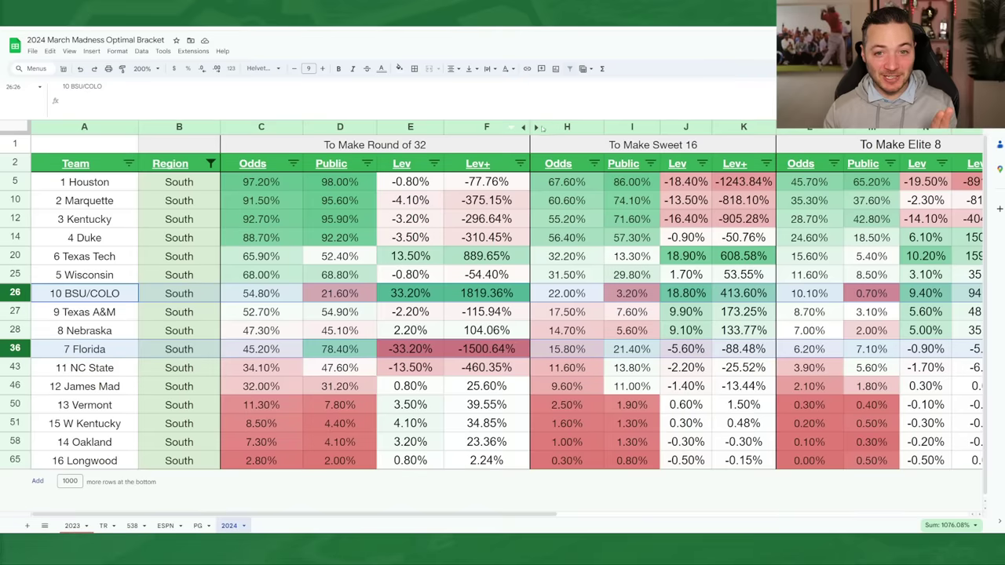
Unhide the Survivor column in the 2024 odds sheet, and reset the Region filter to show all regions.
{"action": "left_click", "coordinate": [537, 127]}
{"action": "left_click", "coordinate": [574, 257]}
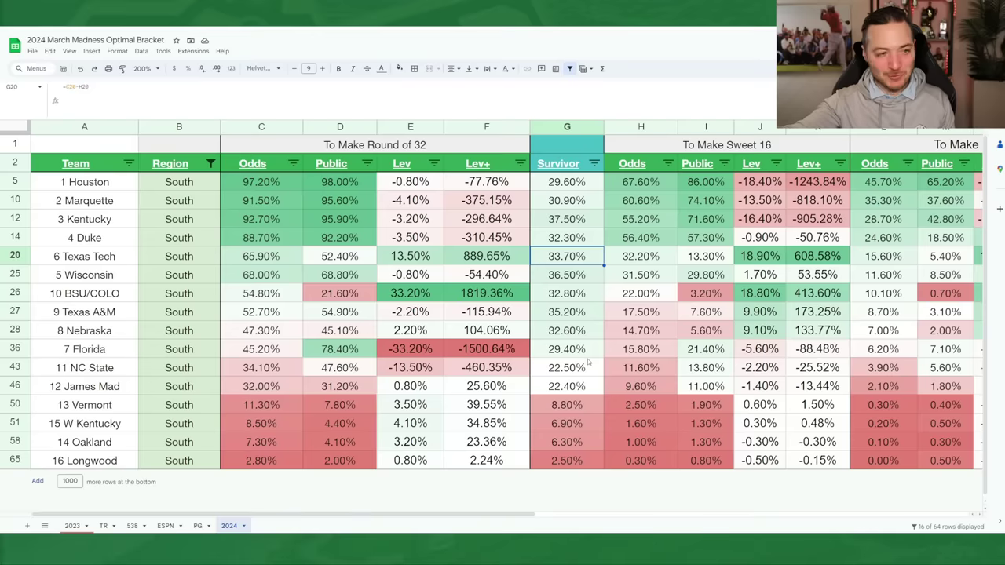
{"action": "left_click", "coordinate": [211, 162]}
{"action": "left_click", "coordinate": [103, 276]}
{"action": "left_click", "coordinate": [196, 387]}
Sort the odds sheet by the Survivor column in descending order, and check the top teams' Sweet 16 odds.
{"action": "left_click", "coordinate": [595, 163]}
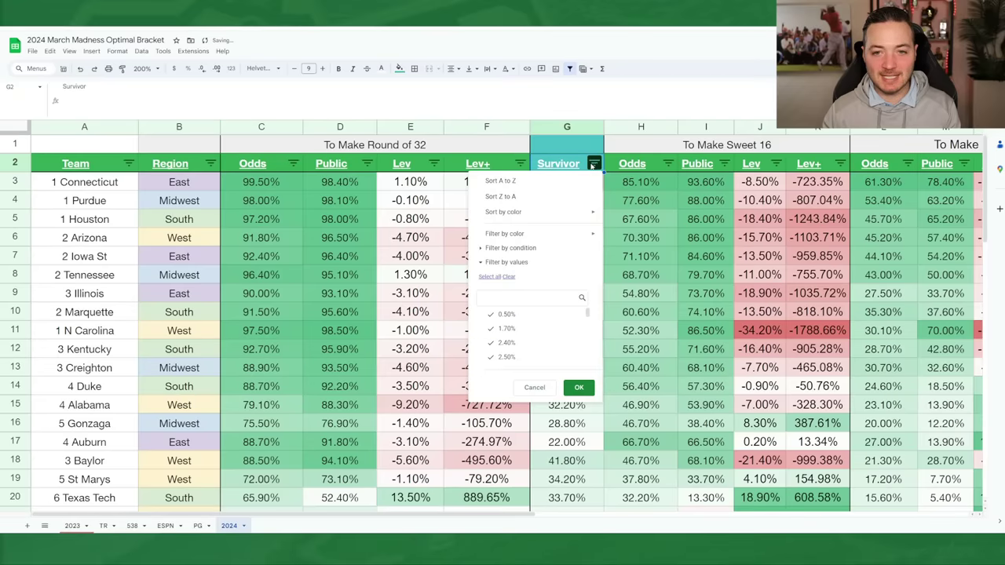
{"action": "left_click", "coordinate": [548, 198]}
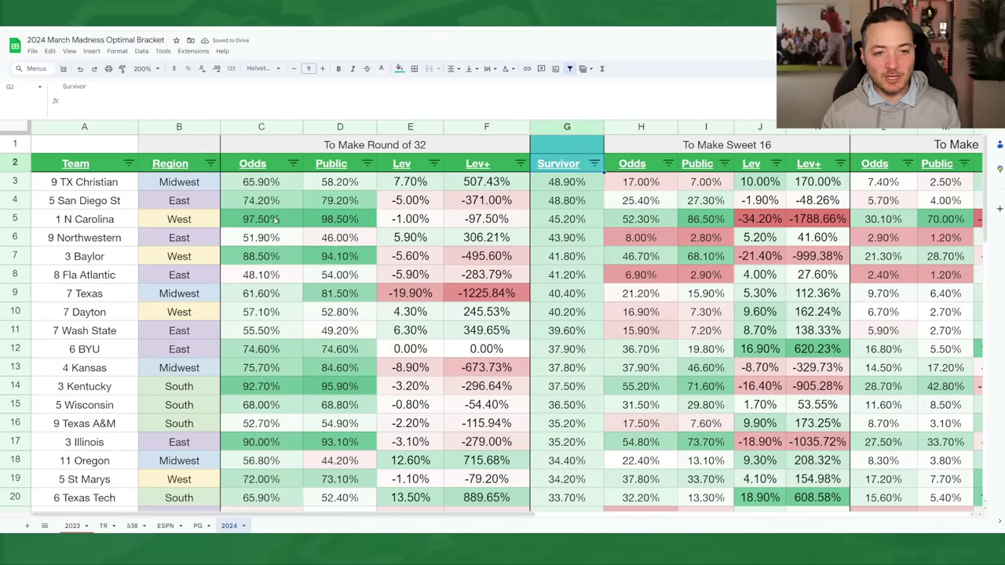
{"action": "left_click_drag", "start_coordinate": [639, 182], "coordinate": [645, 313]}
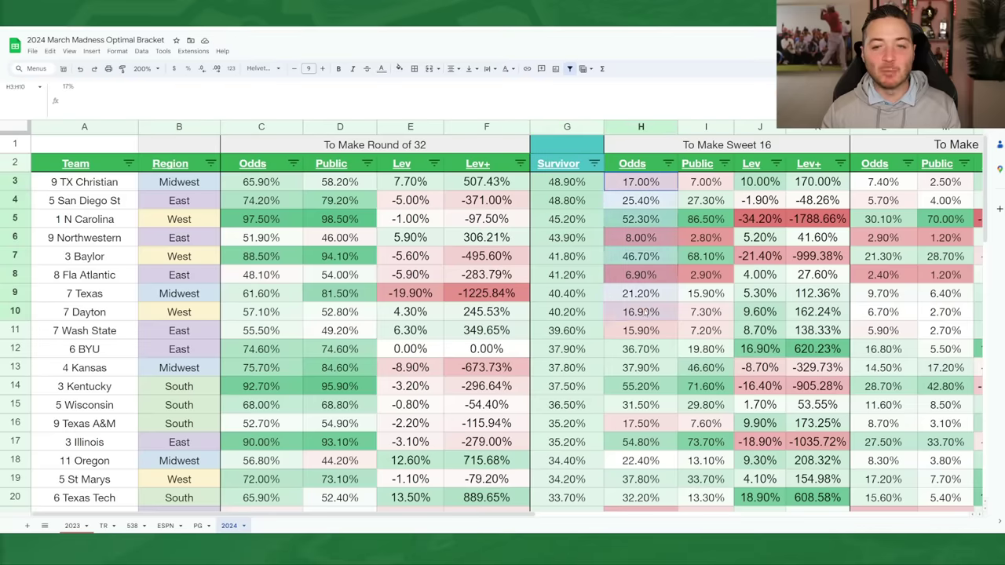
{"action": "left_click", "coordinate": [641, 275]}
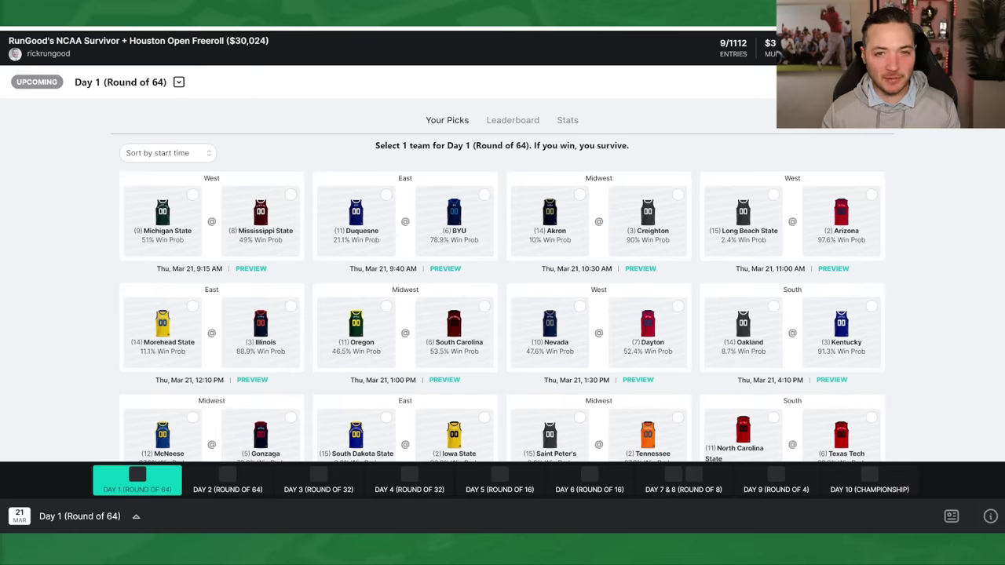
Compare the Round of 32 and Sweet 16 odds of San Diego St, N Carolina and Baylor as survivor picks in the odds sheet.
{"action": "left_click", "coordinate": [549, 26]}
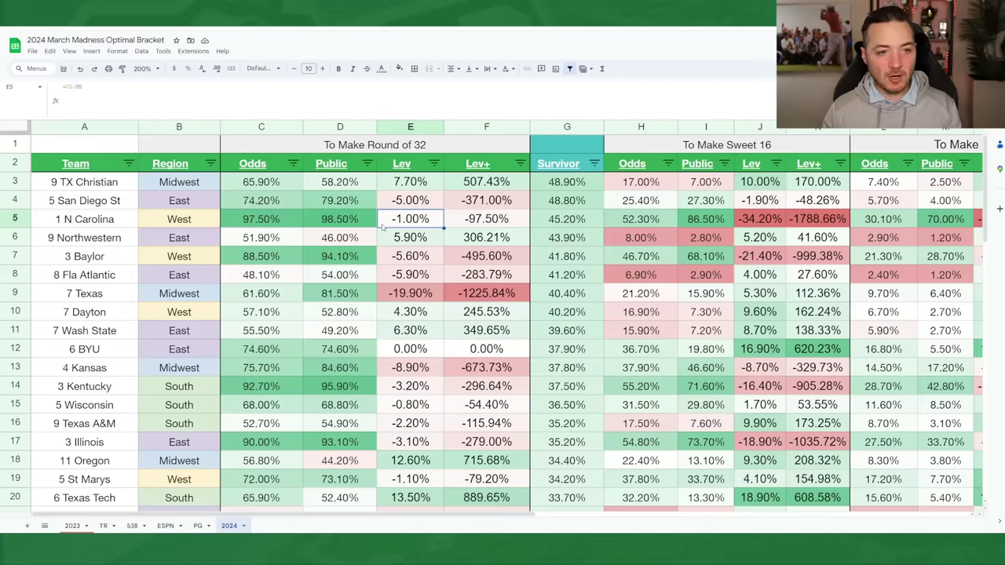
{"action": "mouse_move", "coordinate": [116, 221]}
{"action": "left_mouse_down"}
{"action": "mouse_move", "coordinate": [134, 209]}
{"action": "mouse_move", "coordinate": [123, 206]}
{"action": "left_mouse_up"}
{"action": "left_click", "coordinate": [118, 258], "text": "ctrl"}
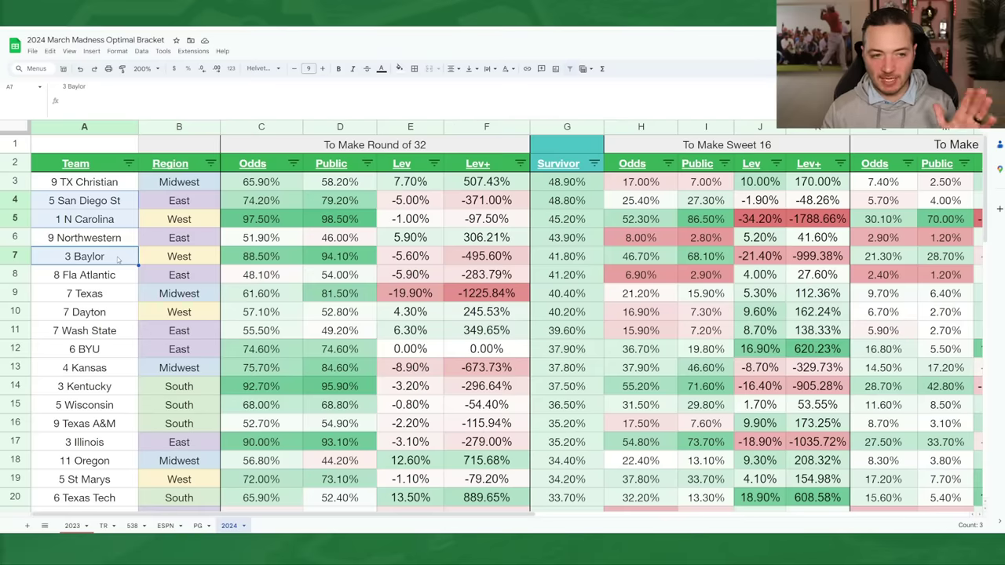
{"action": "left_click", "coordinate": [278, 202]}
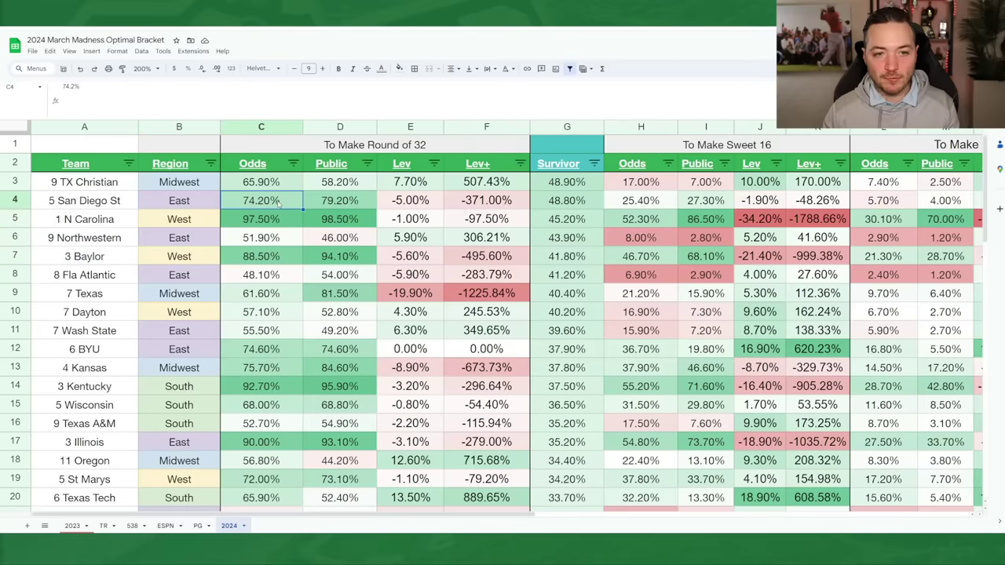
{"action": "left_click", "coordinate": [629, 207]}
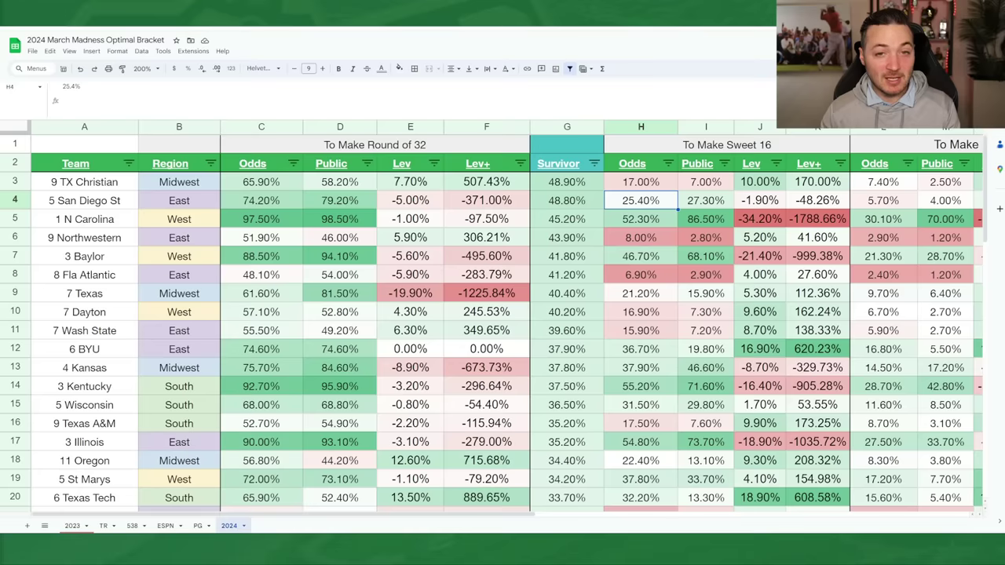
{"action": "left_click", "coordinate": [22, 219]}
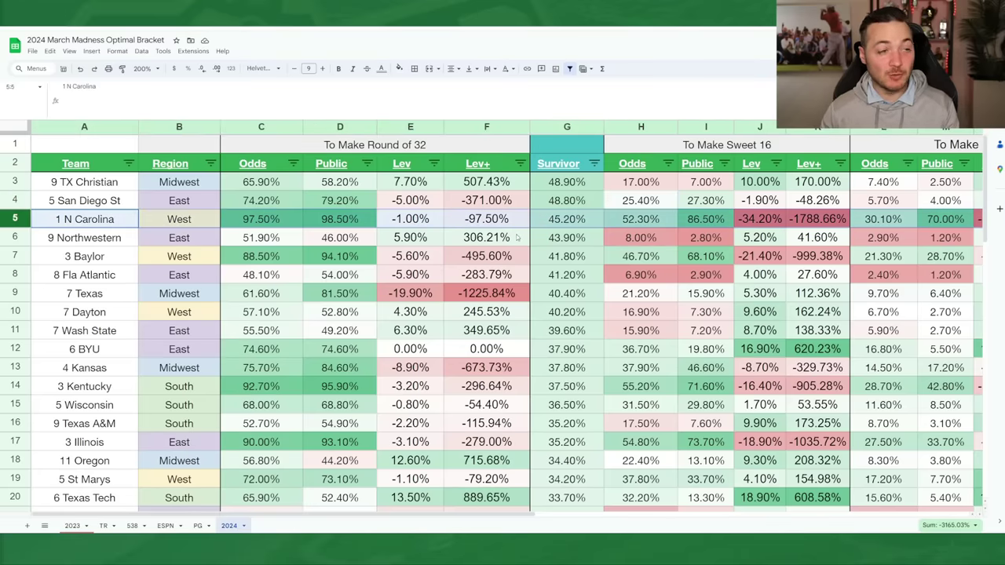
{"action": "left_click", "coordinate": [642, 222]}
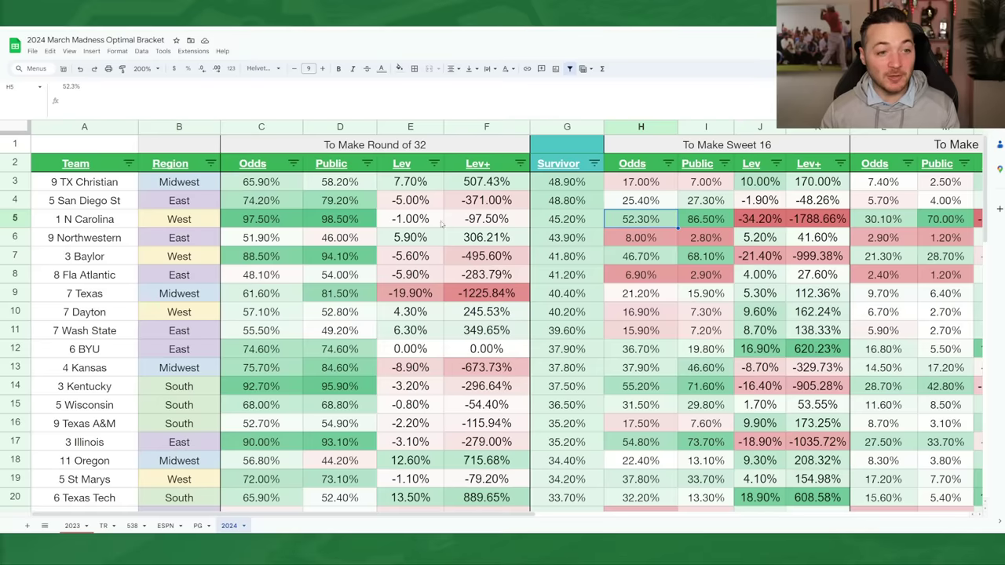
{"action": "left_click", "coordinate": [291, 256]}
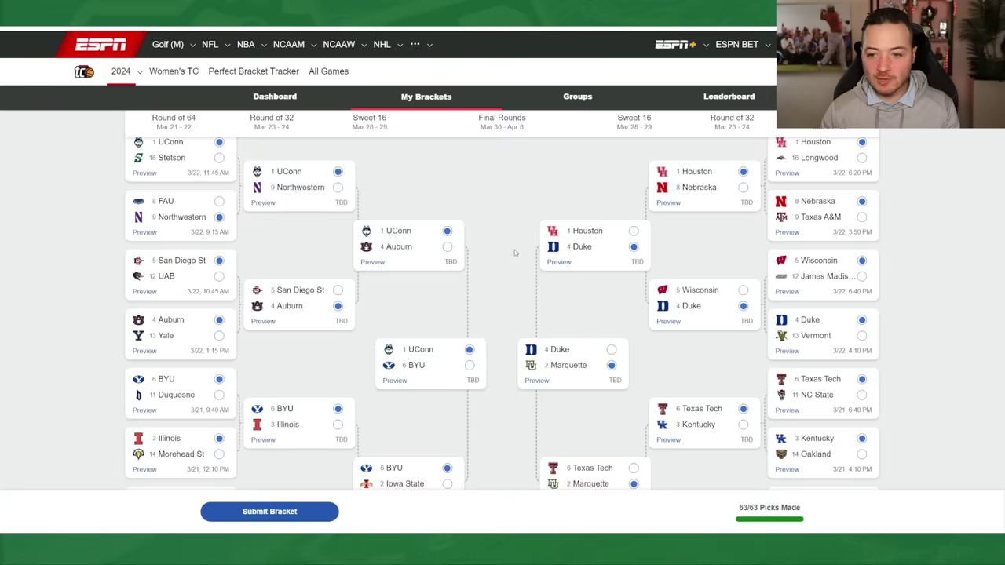
Review the completed ESPN bracket's picks in all four regions, from the Round of 64 through the regional finals.
{"action": "scroll", "coordinate": [520, 250], "scroll_direction": "down", "scroll_amount": 4}
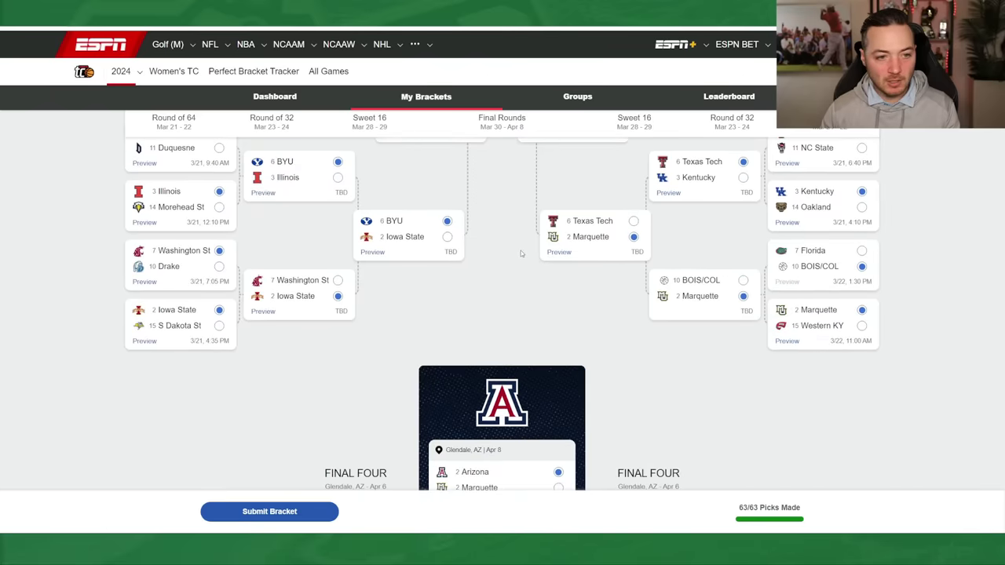
{"action": "scroll", "coordinate": [521, 250], "scroll_direction": "down", "scroll_amount": 7}
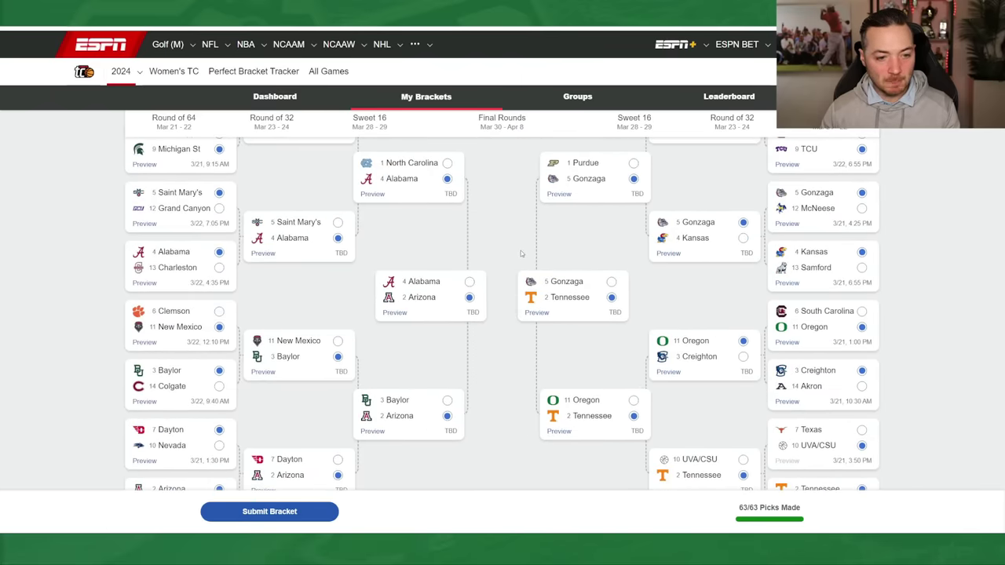
{"action": "scroll", "coordinate": [521, 254], "scroll_direction": "down", "scroll_amount": 1}
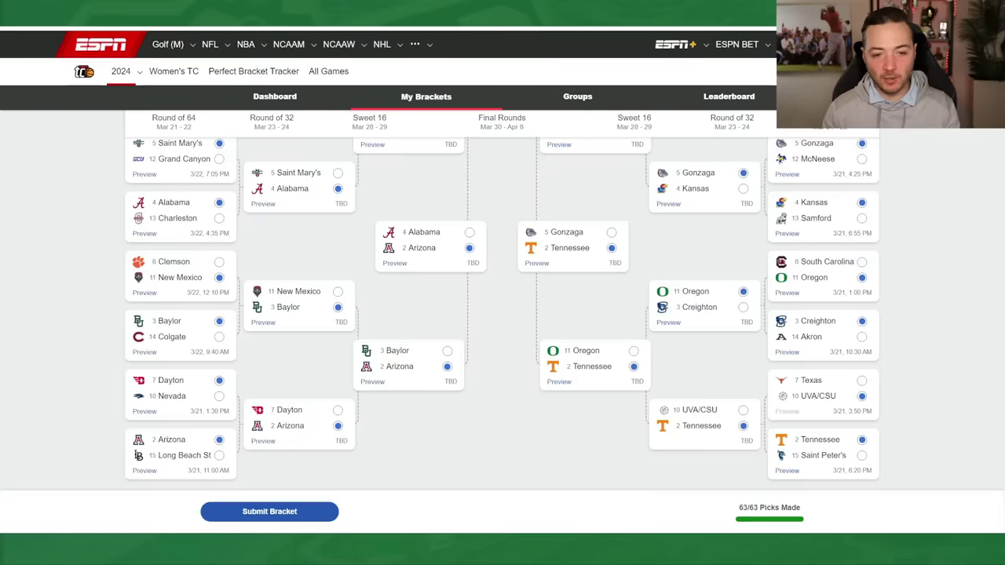
Switch to the 2024 odds sheet and look over the teams ranked by the Survivor column.
{"action": "left_click", "coordinate": [424, 23]}
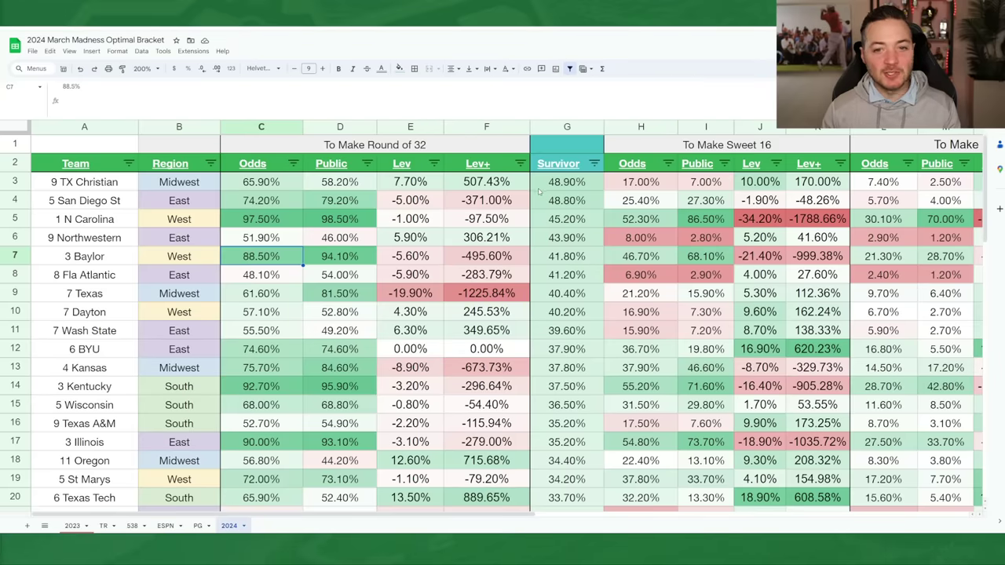
{"action": "scroll", "coordinate": [572, 335], "scroll_direction": "down", "scroll_amount": 5}
{"action": "scroll", "coordinate": [572, 336], "scroll_direction": "up", "scroll_amount": 5}
{"action": "scroll", "coordinate": [572, 330], "scroll_direction": "down", "scroll_amount": 3}
{"action": "scroll", "coordinate": [572, 324], "scroll_direction": "up", "scroll_amount": 3}
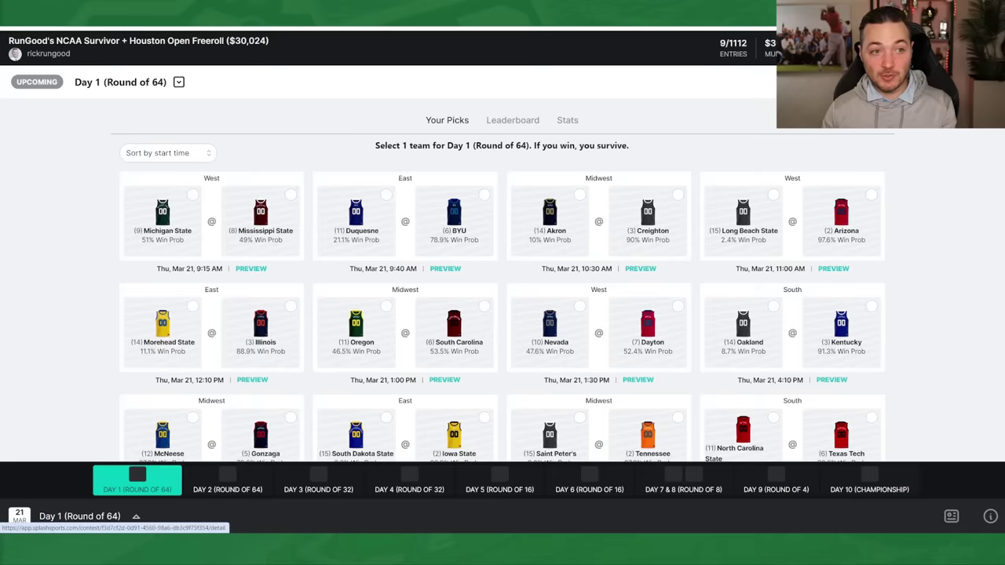
Switch to Splash Sports, open the NCAA Survivor + Houston Open Freeroll contest details, and review its description, format, deadlines and prize payouts.
{"action": "left_click", "coordinate": [157, 41]}
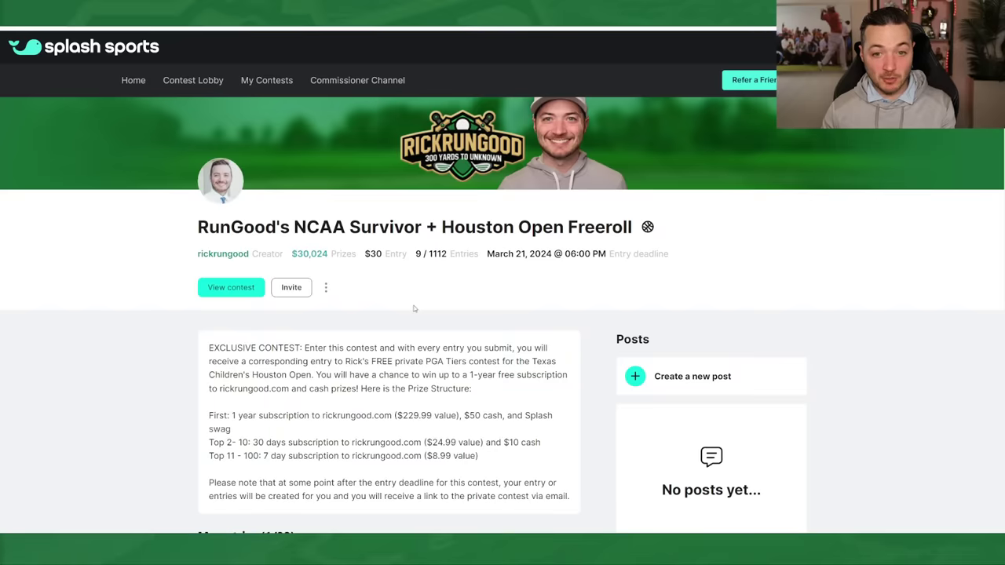
{"action": "scroll", "coordinate": [415, 308], "scroll_direction": "down", "scroll_amount": 2}
{"action": "scroll", "coordinate": [414, 308], "scroll_direction": "up", "scroll_amount": 2}
{"action": "scroll", "coordinate": [416, 306], "scroll_direction": "down", "scroll_amount": 2}
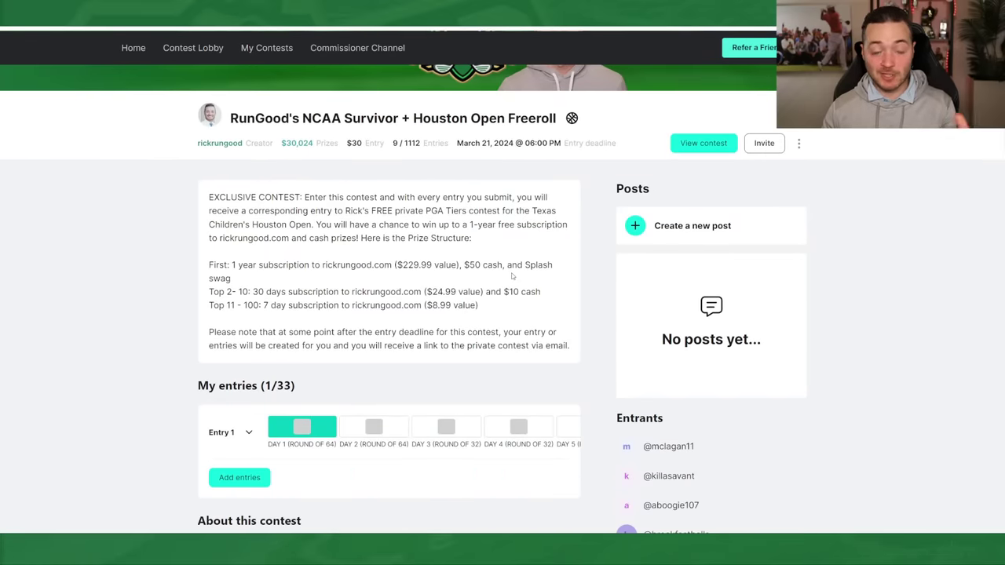
{"action": "scroll", "coordinate": [512, 276], "scroll_direction": "down", "scroll_amount": 8}
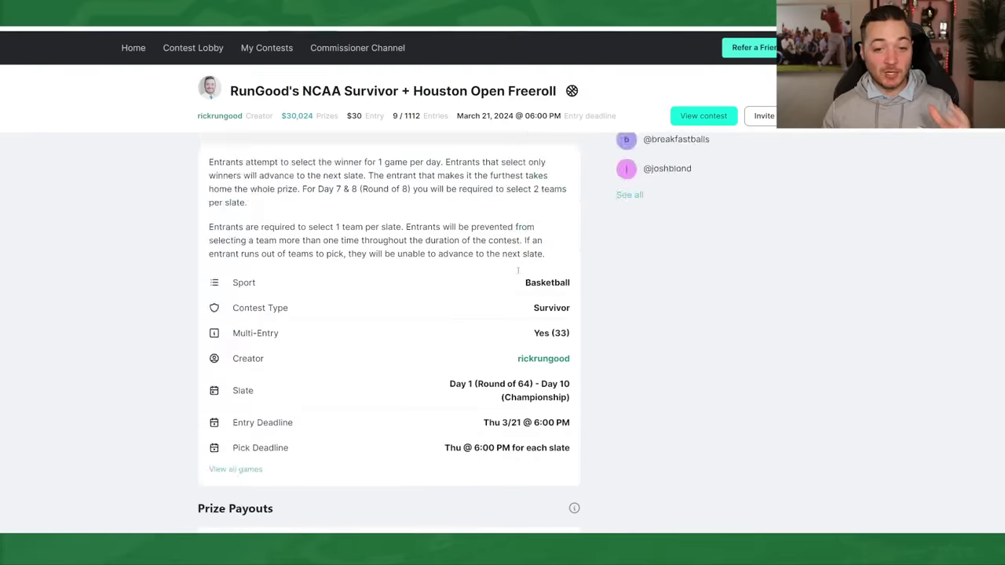
{"action": "scroll", "coordinate": [521, 290], "scroll_direction": "up", "scroll_amount": 1}
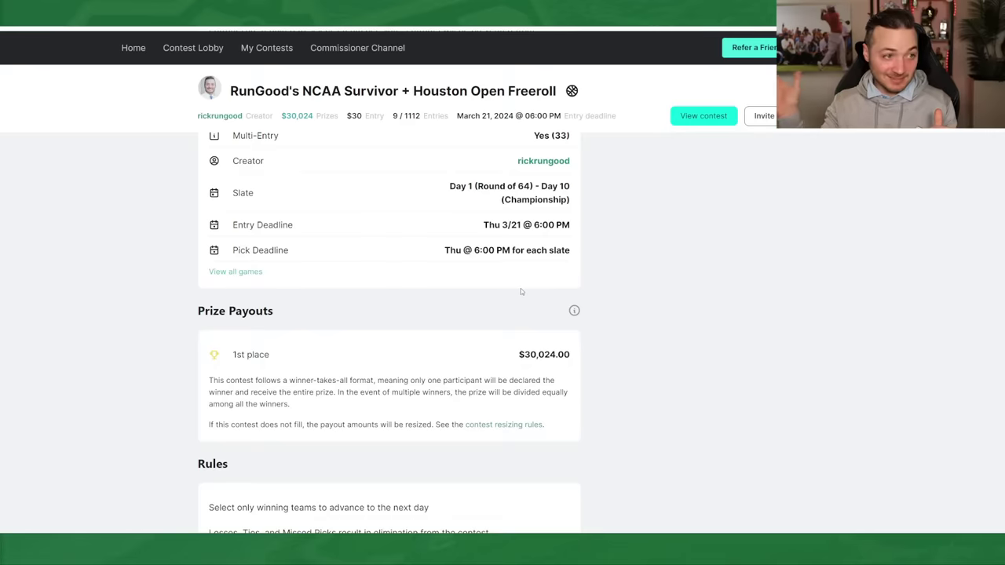
{"action": "scroll", "coordinate": [520, 291], "scroll_direction": "up", "scroll_amount": 10}
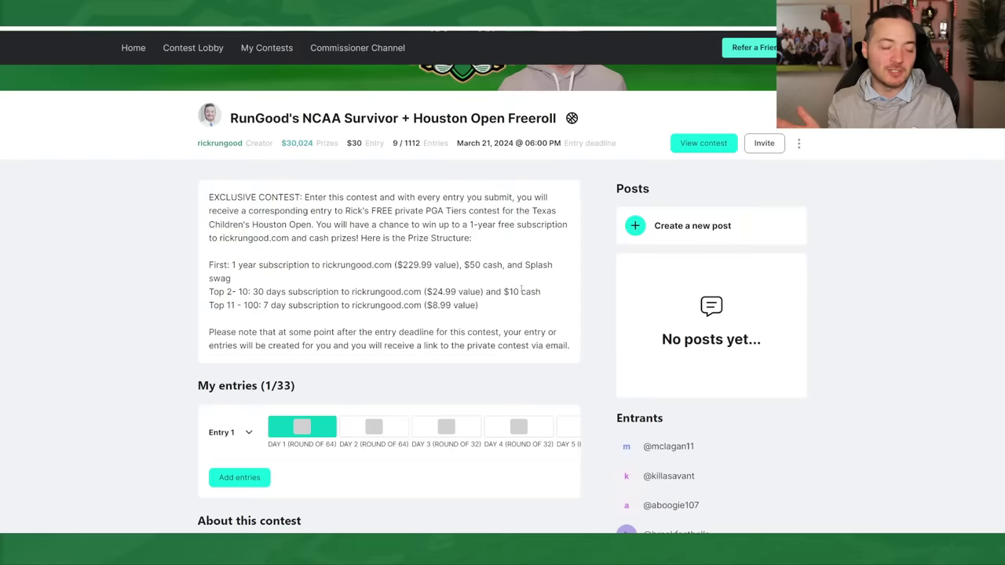
{"action": "scroll", "coordinate": [386, 343], "scroll_direction": "up", "scroll_amount": 1}
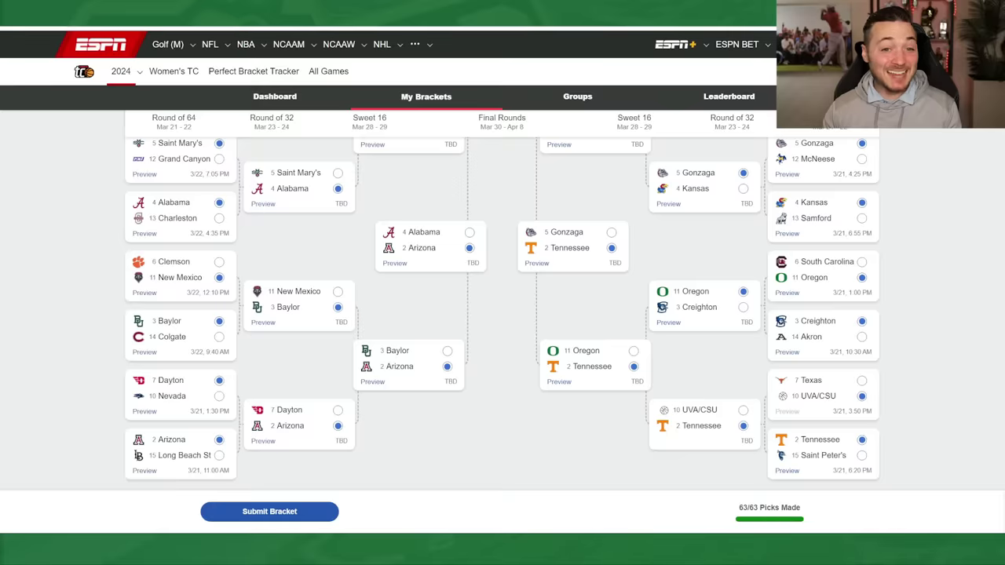
Switch back to the ESPN bracket and review the Final Four and championship picks with the tiebreaker.
{"action": "scroll", "coordinate": [550, 294], "scroll_direction": "up", "scroll_amount": 15}
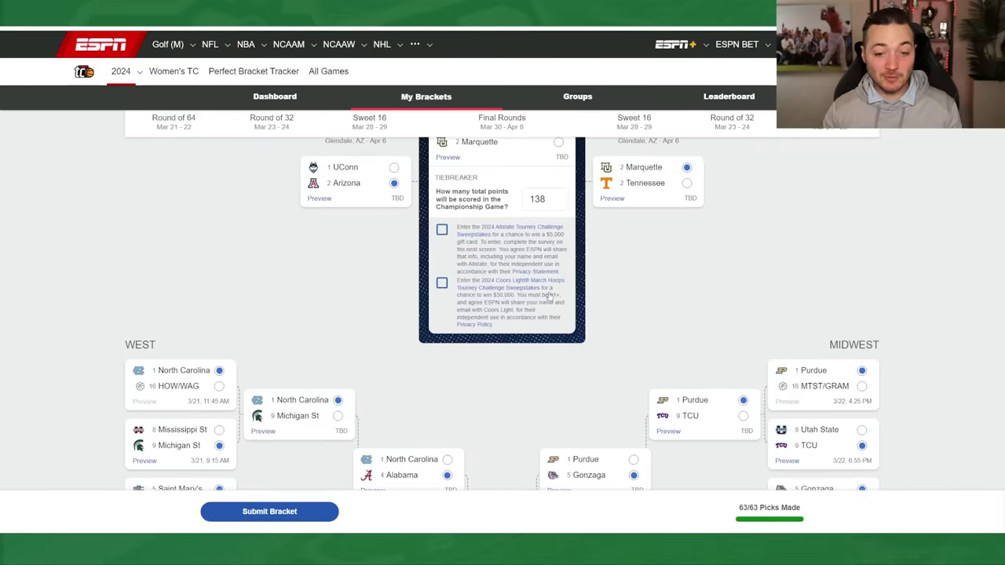
{"action": "scroll", "coordinate": [550, 293], "scroll_direction": "down", "scroll_amount": 3}
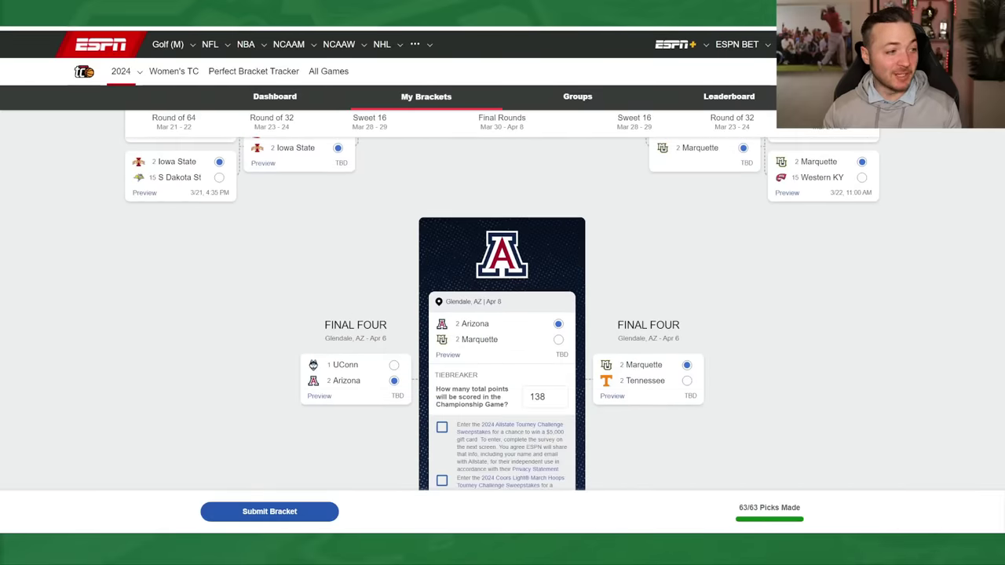